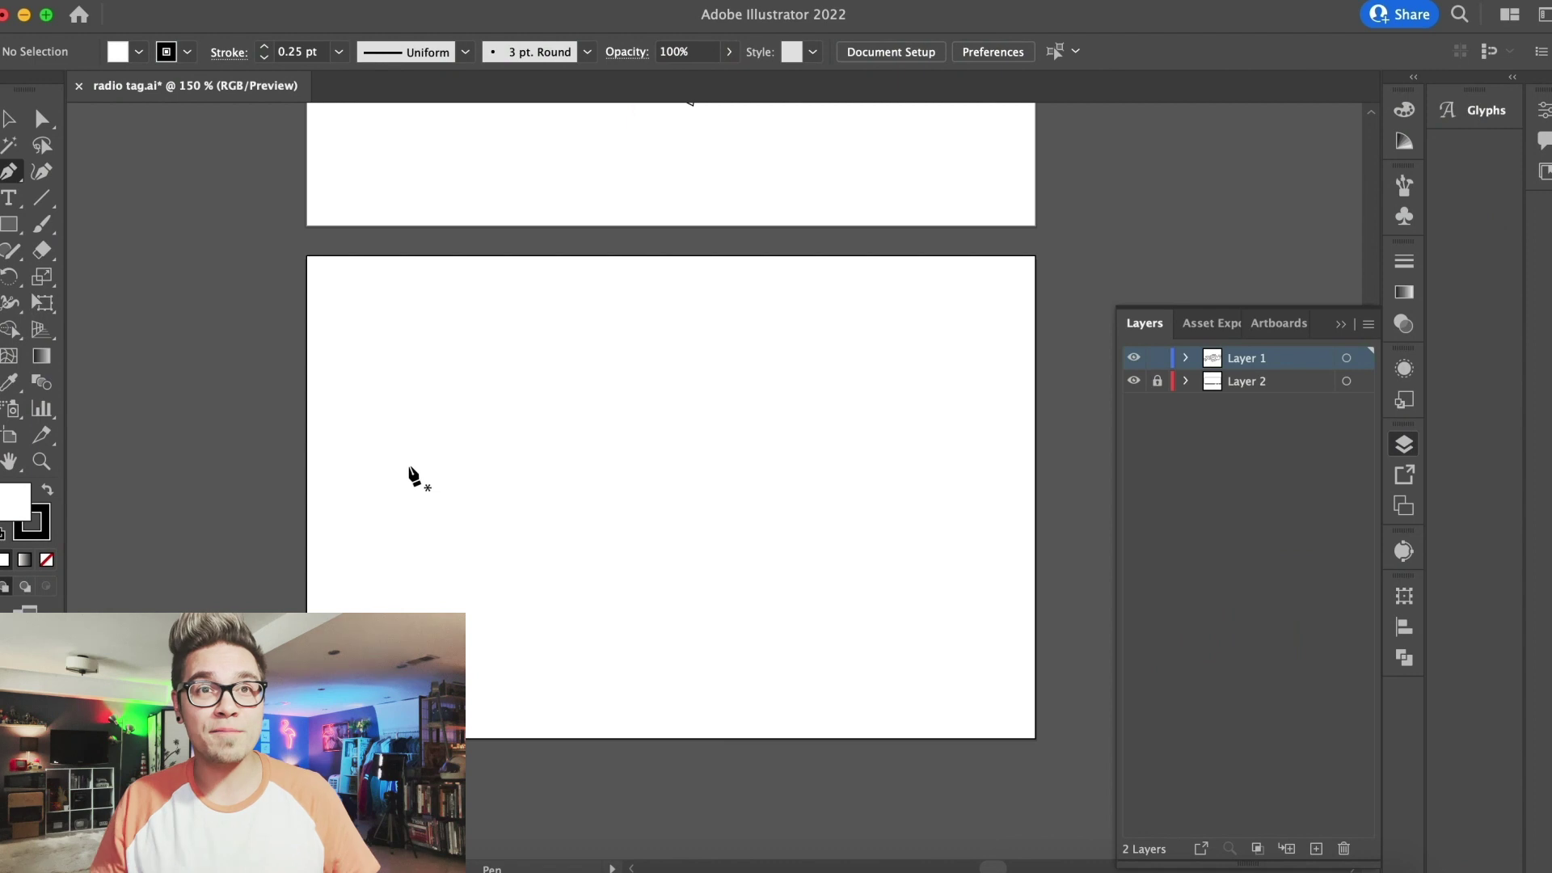
# Draw an angular closed outline of the letter A with the Pen tool, its lower leg ending in a downward arrowhead
pyautogui.press('super+=')
pyautogui.scroll(-2, 410, 469)
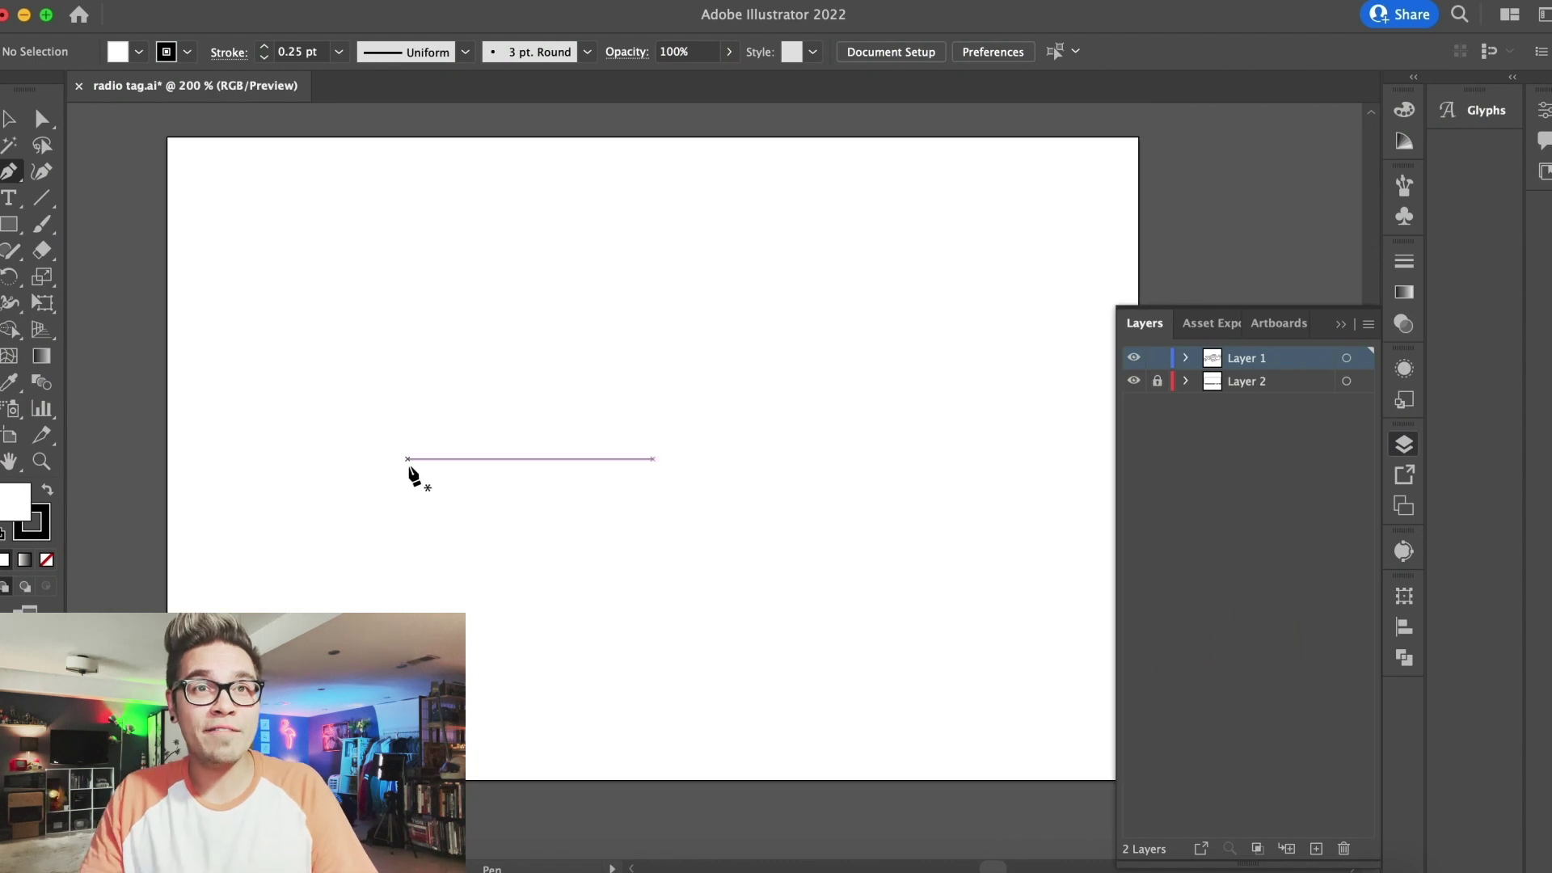
pyautogui.click(418, 304)
pyautogui.click(337, 365)
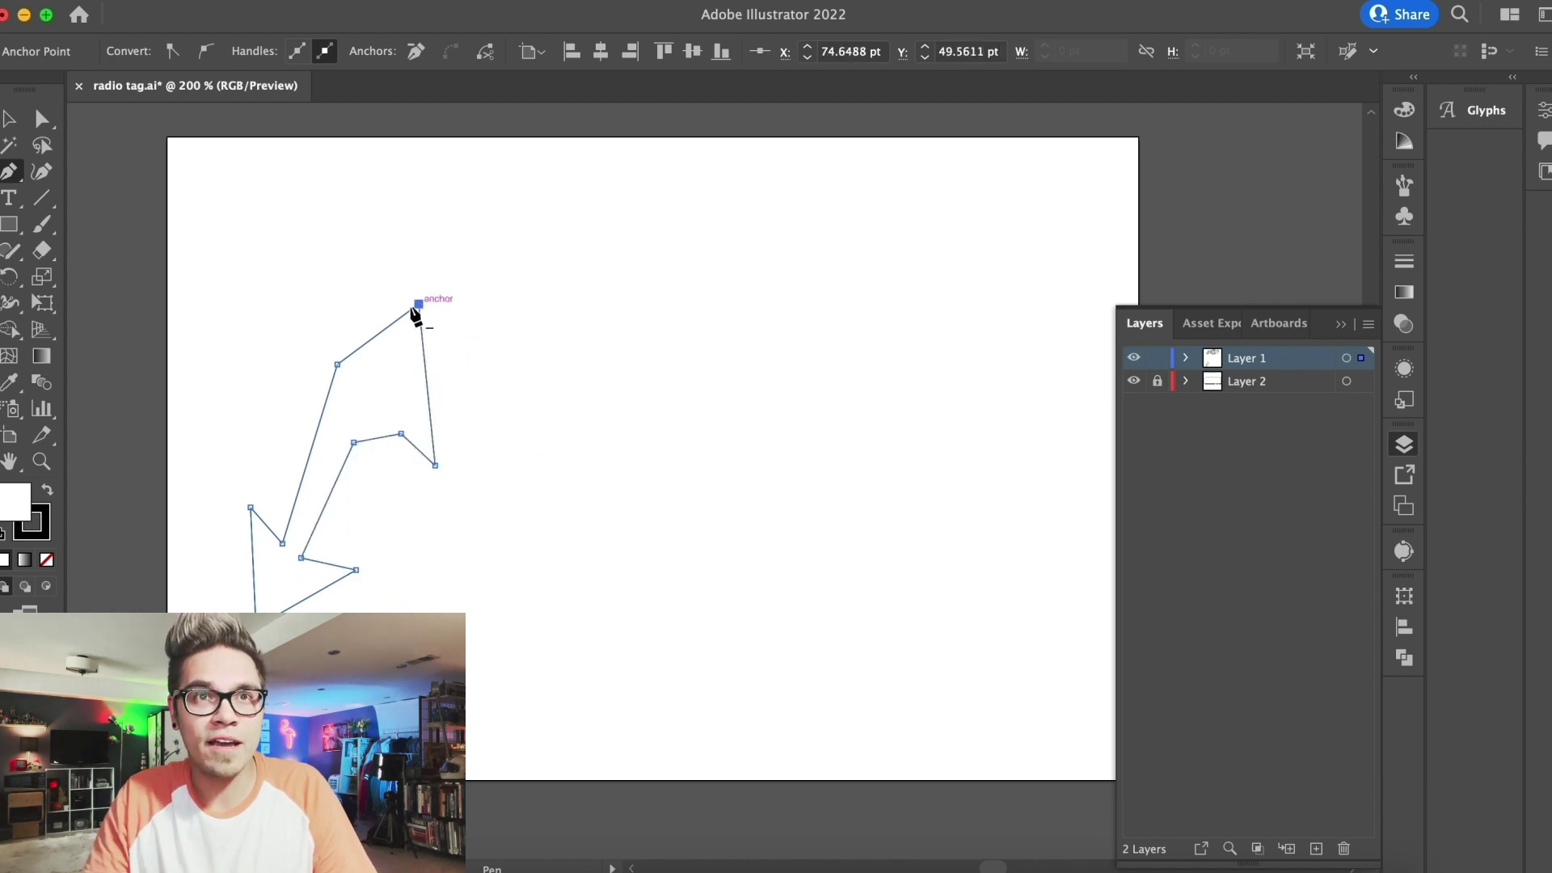
pyautogui.click(9, 119)
pyautogui.click(293, 201)
# Draw a closed angular letter U just right of the A, its slanted edge parallel to the A's right side
pyautogui.press('super+=')
pyautogui.hscroll(-3, 293, 201)
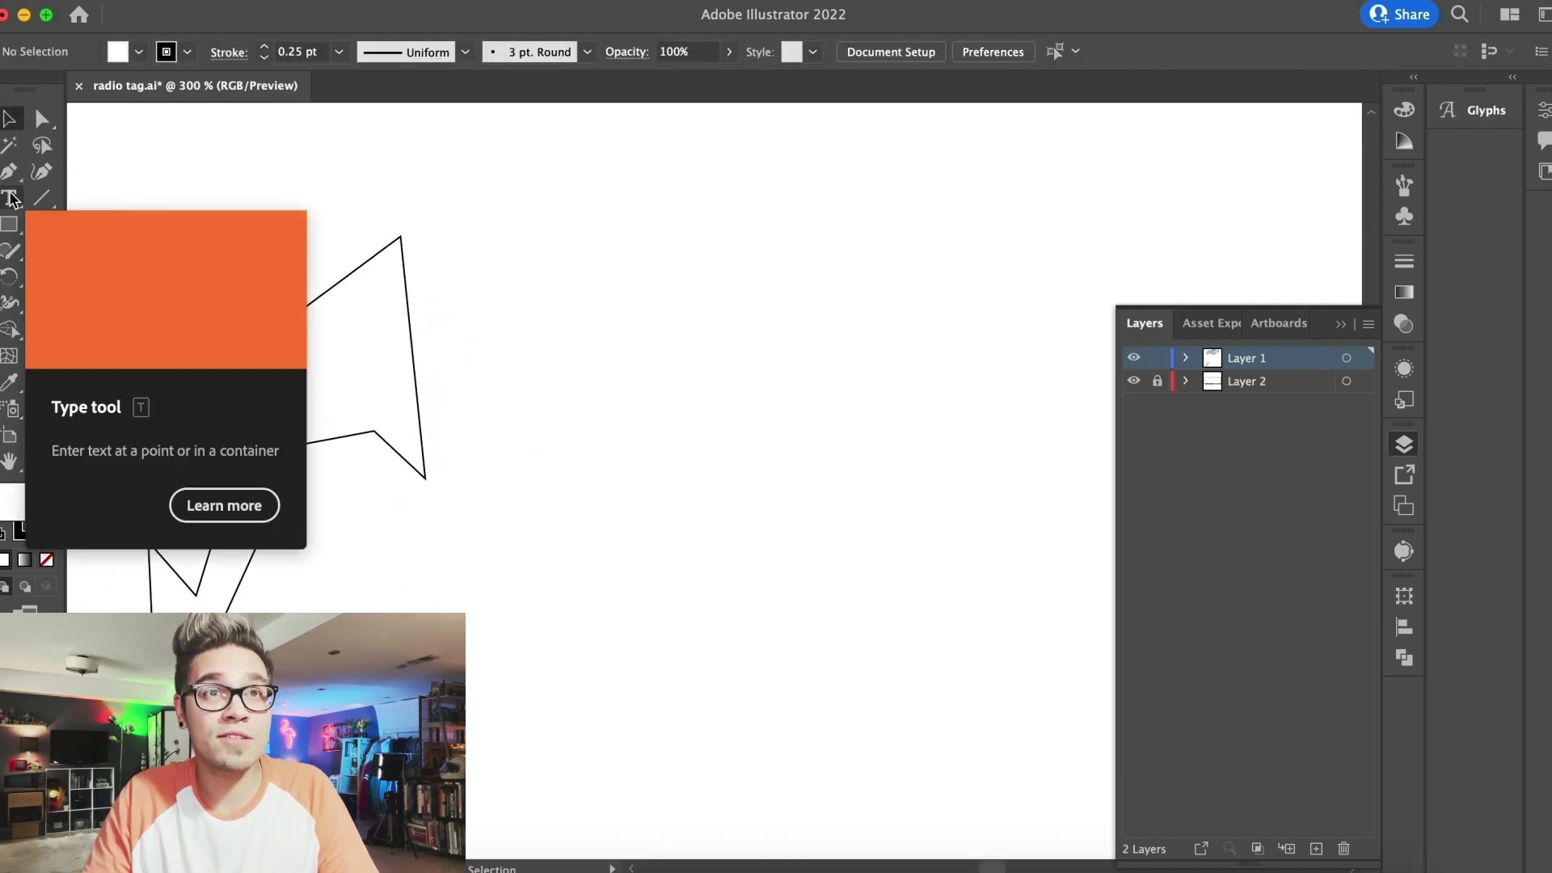
pyautogui.click(9, 171)
pyautogui.click(410, 236)
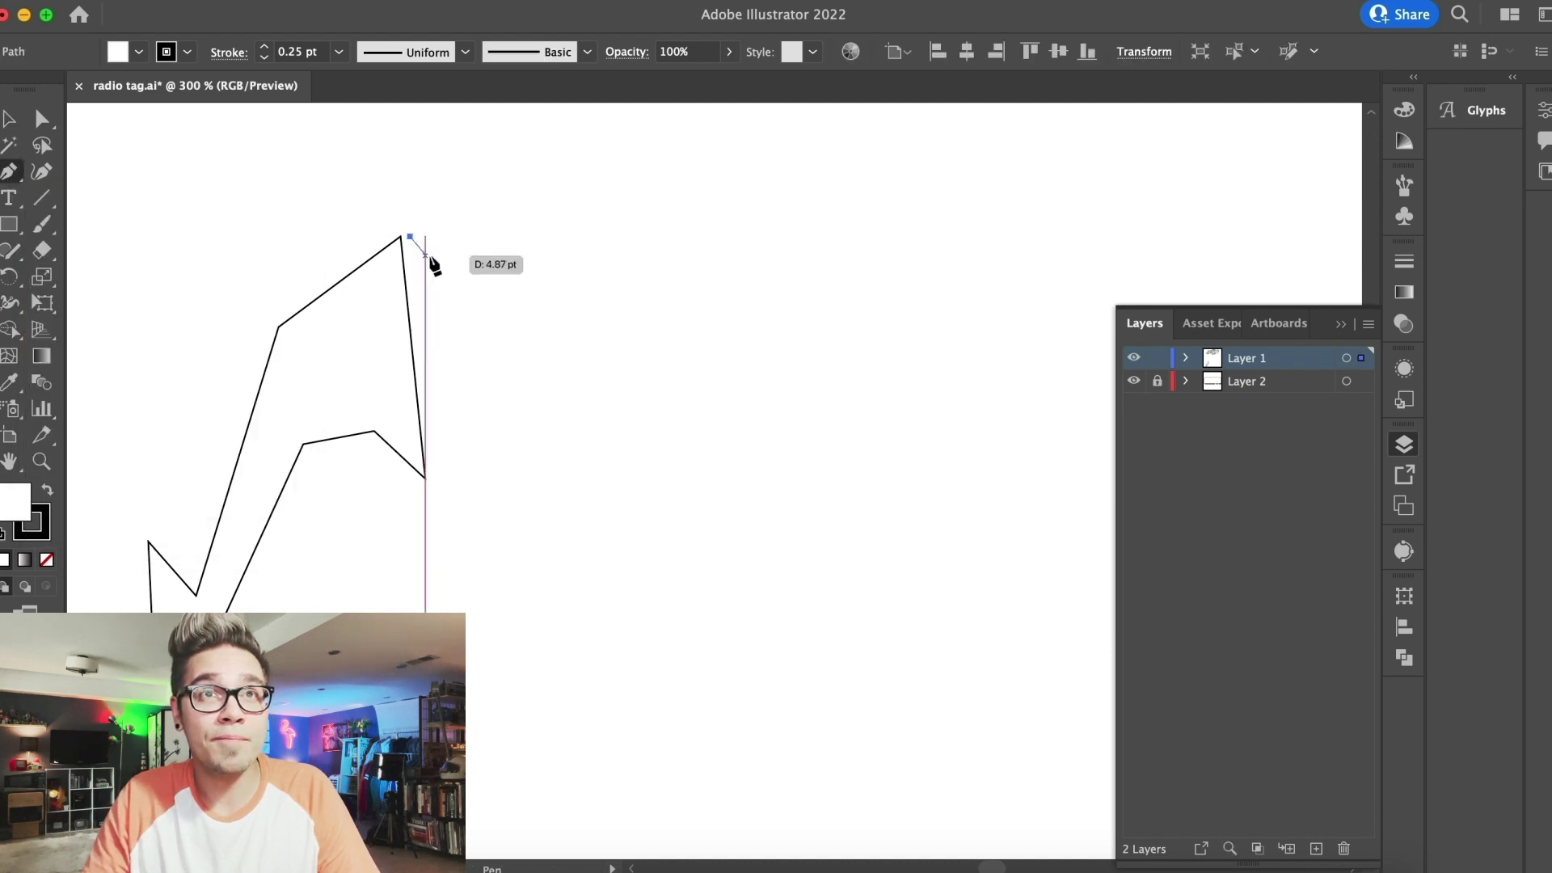
pyautogui.click(457, 283)
pyautogui.click(456, 395)
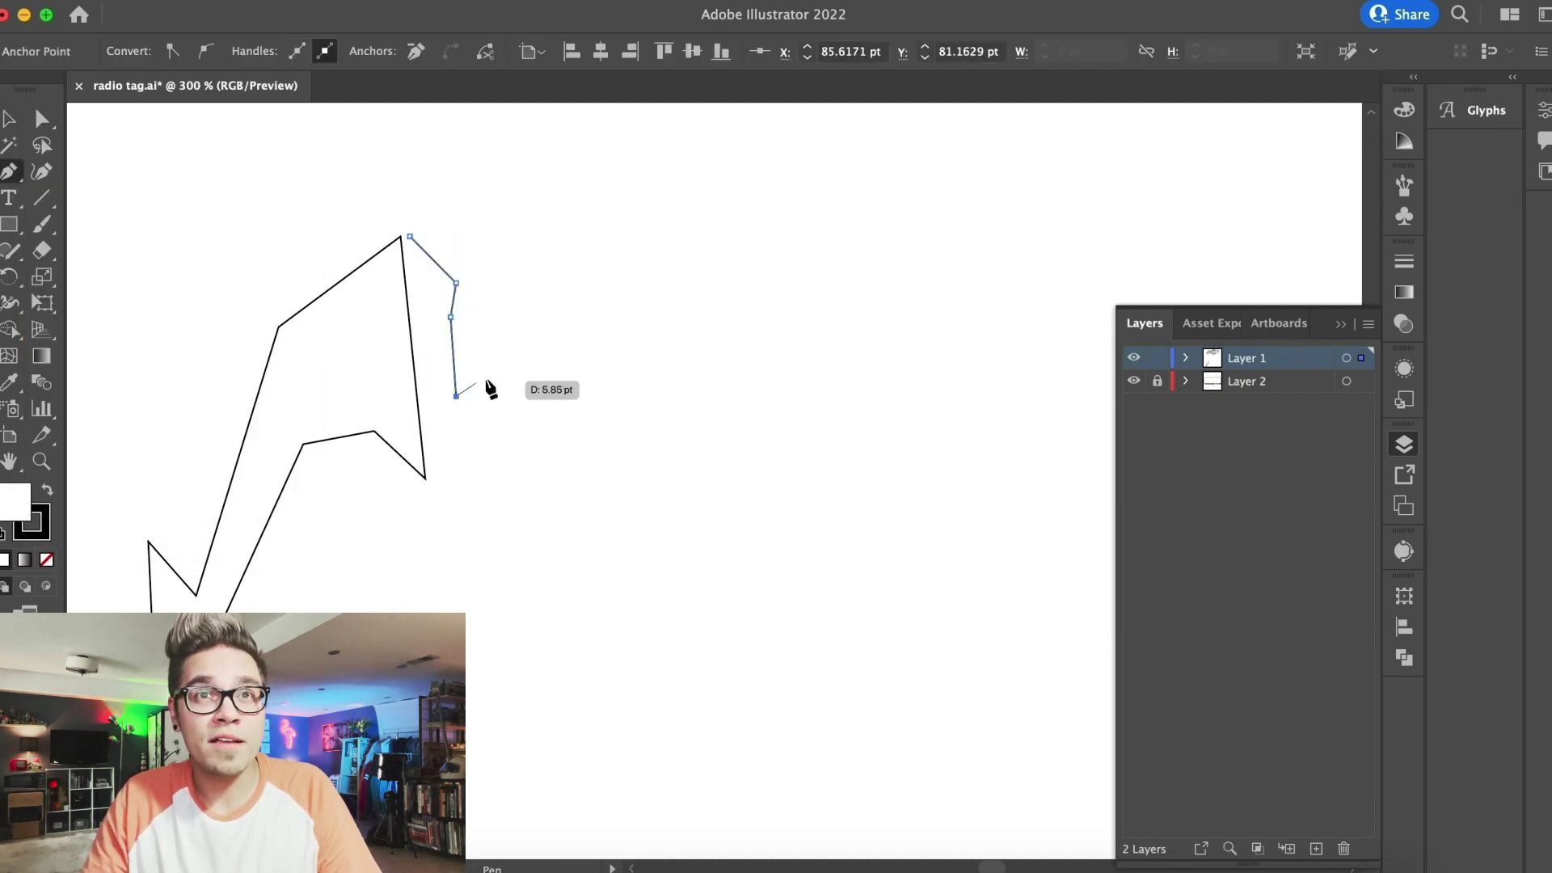
pyautogui.click(511, 365)
pyautogui.click(547, 275)
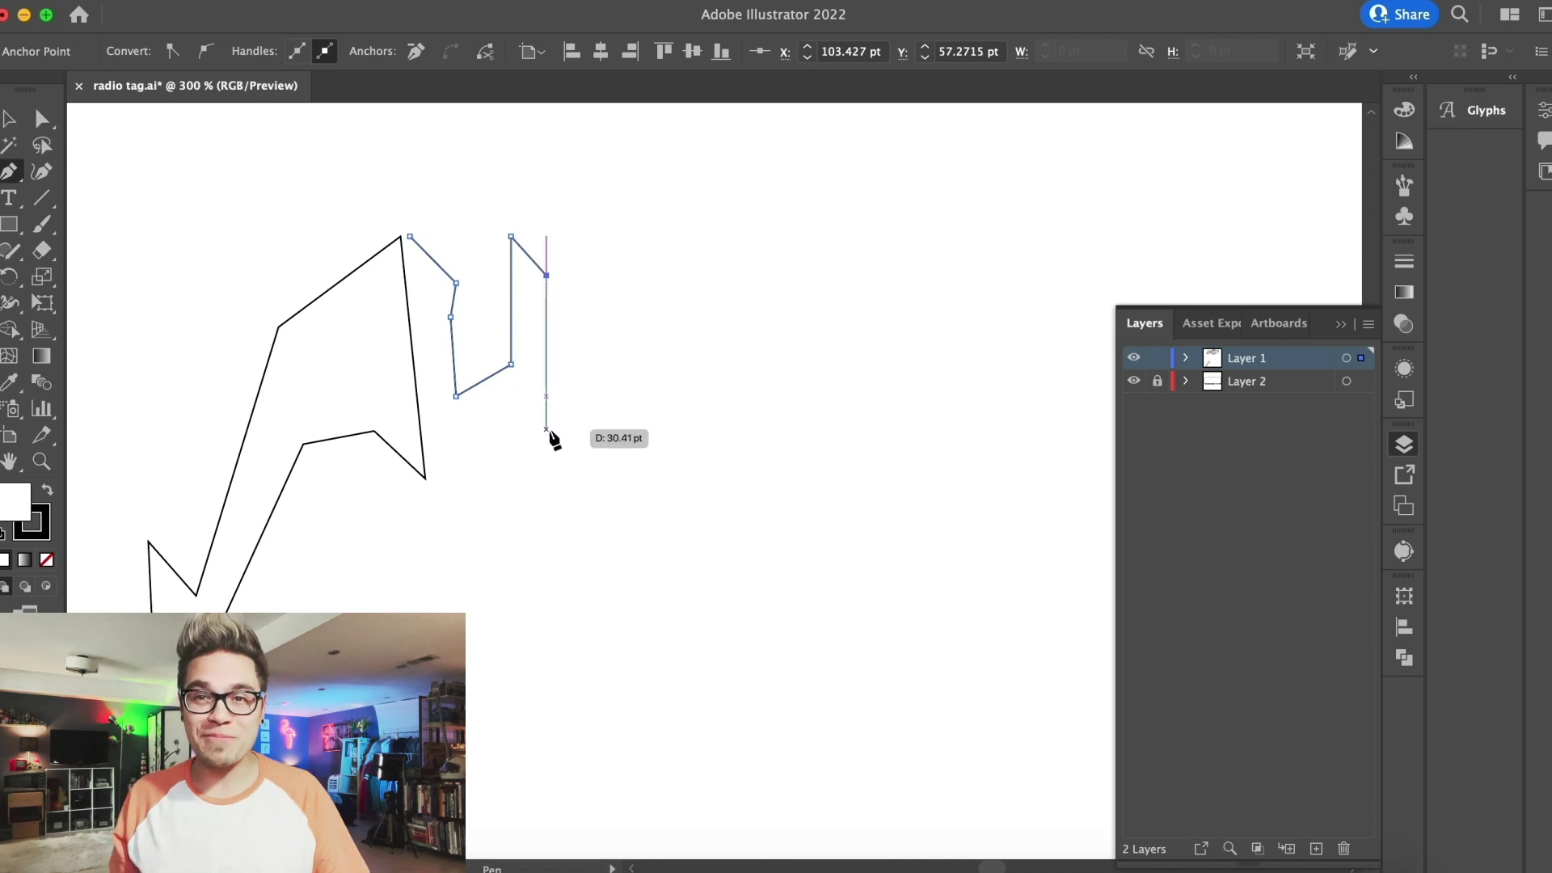
pyautogui.click(547, 433)
pyautogui.click(436, 478)
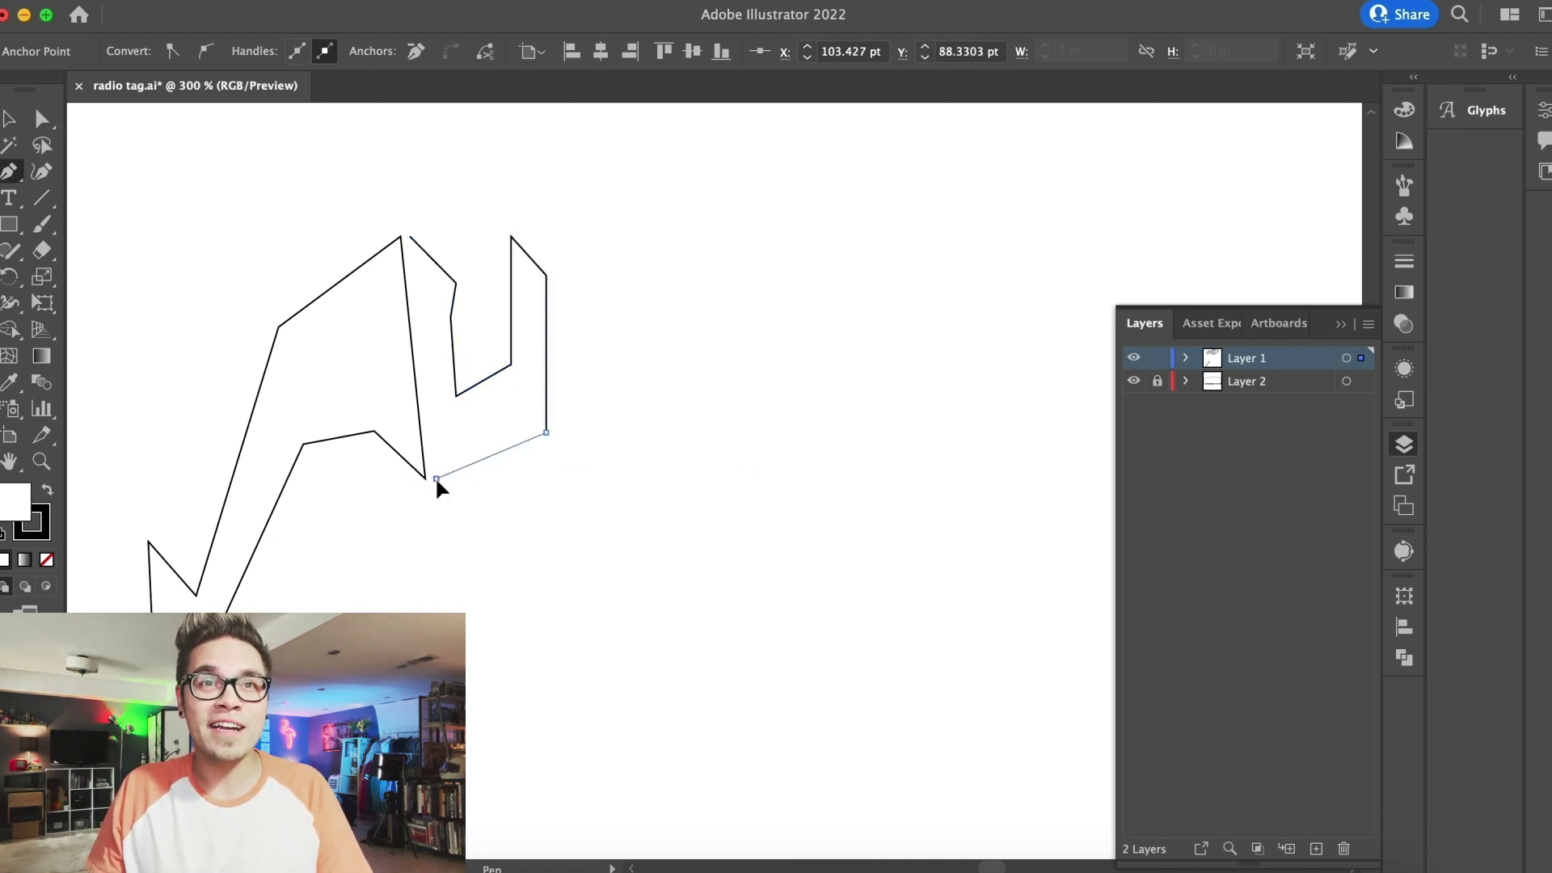
pyautogui.click(11, 120)
pyautogui.click(223, 151)
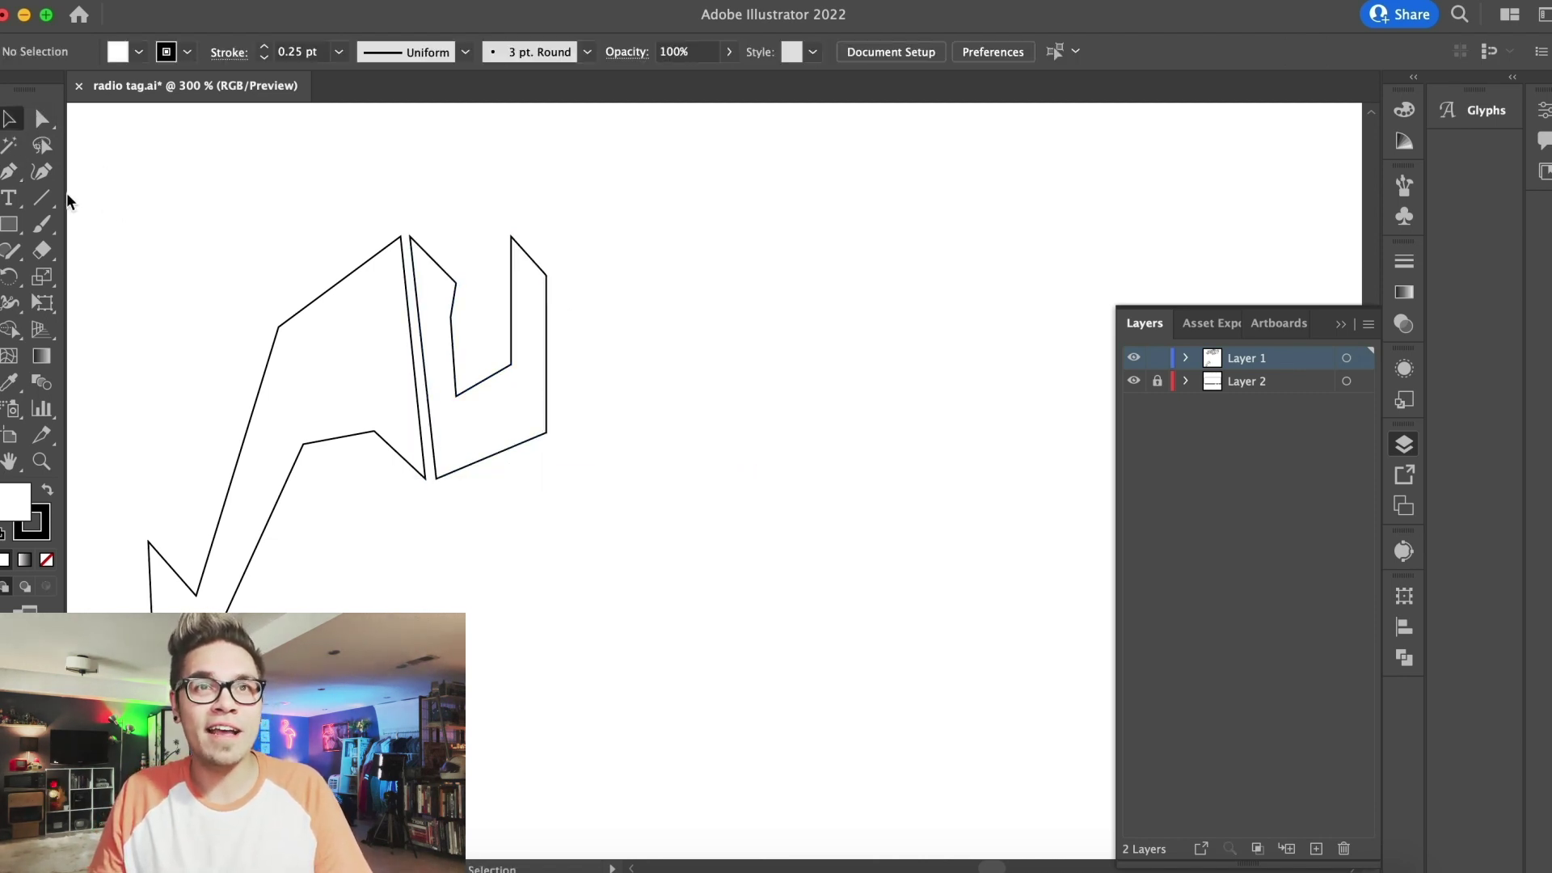
# Draw the closed letter D outline right of the U, its right stem rising into a tall upward arrowhead
pyautogui.click(557, 277)
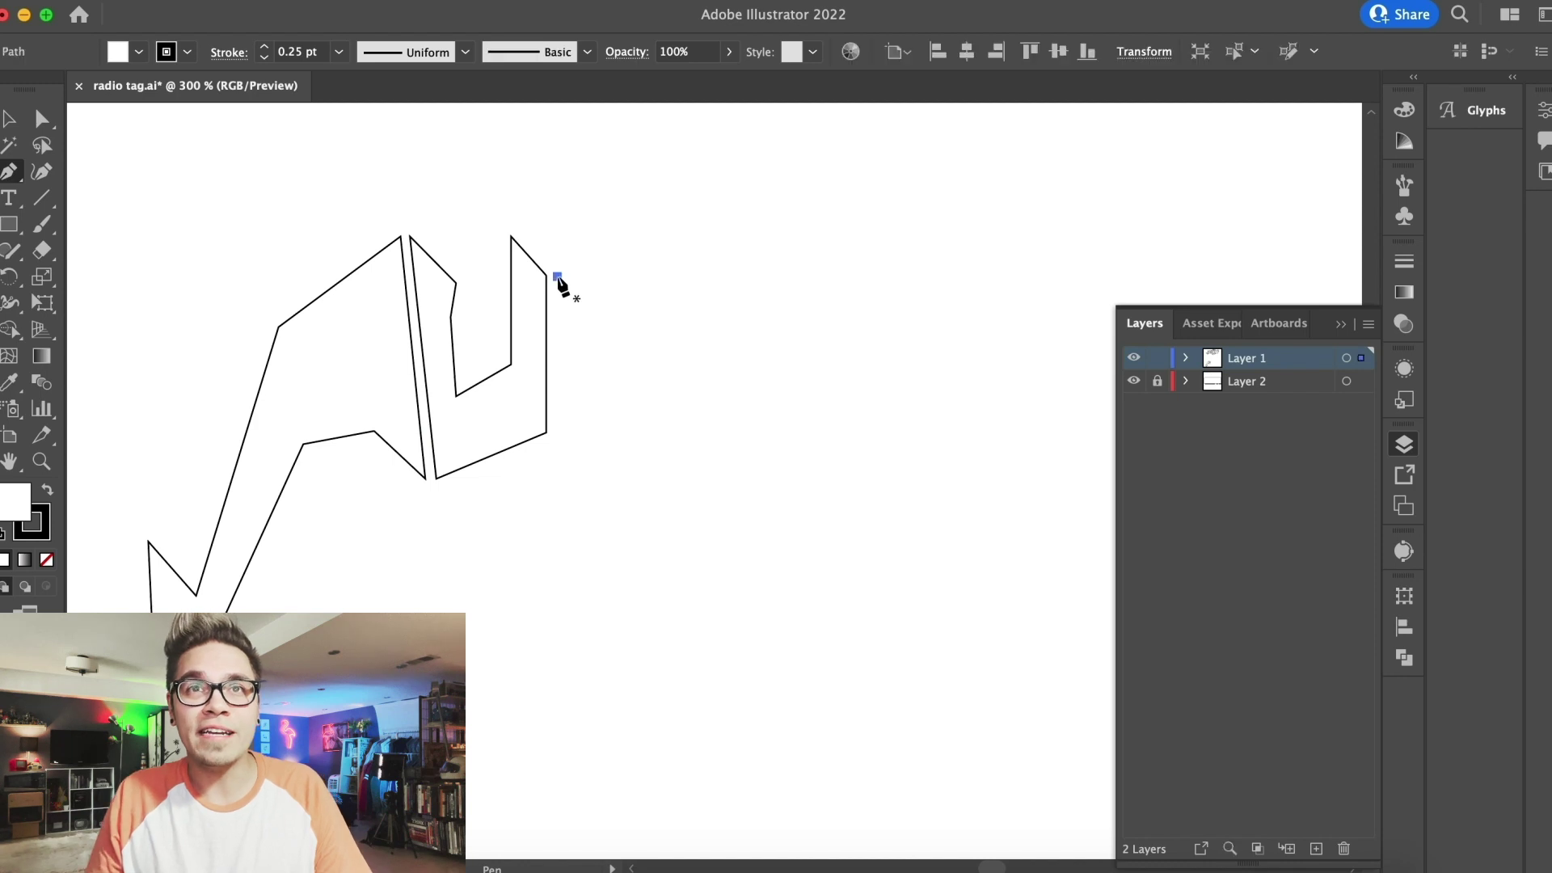
pyautogui.click(654, 236)
pyautogui.click(654, 141)
pyautogui.scroll(3, 639, 157)
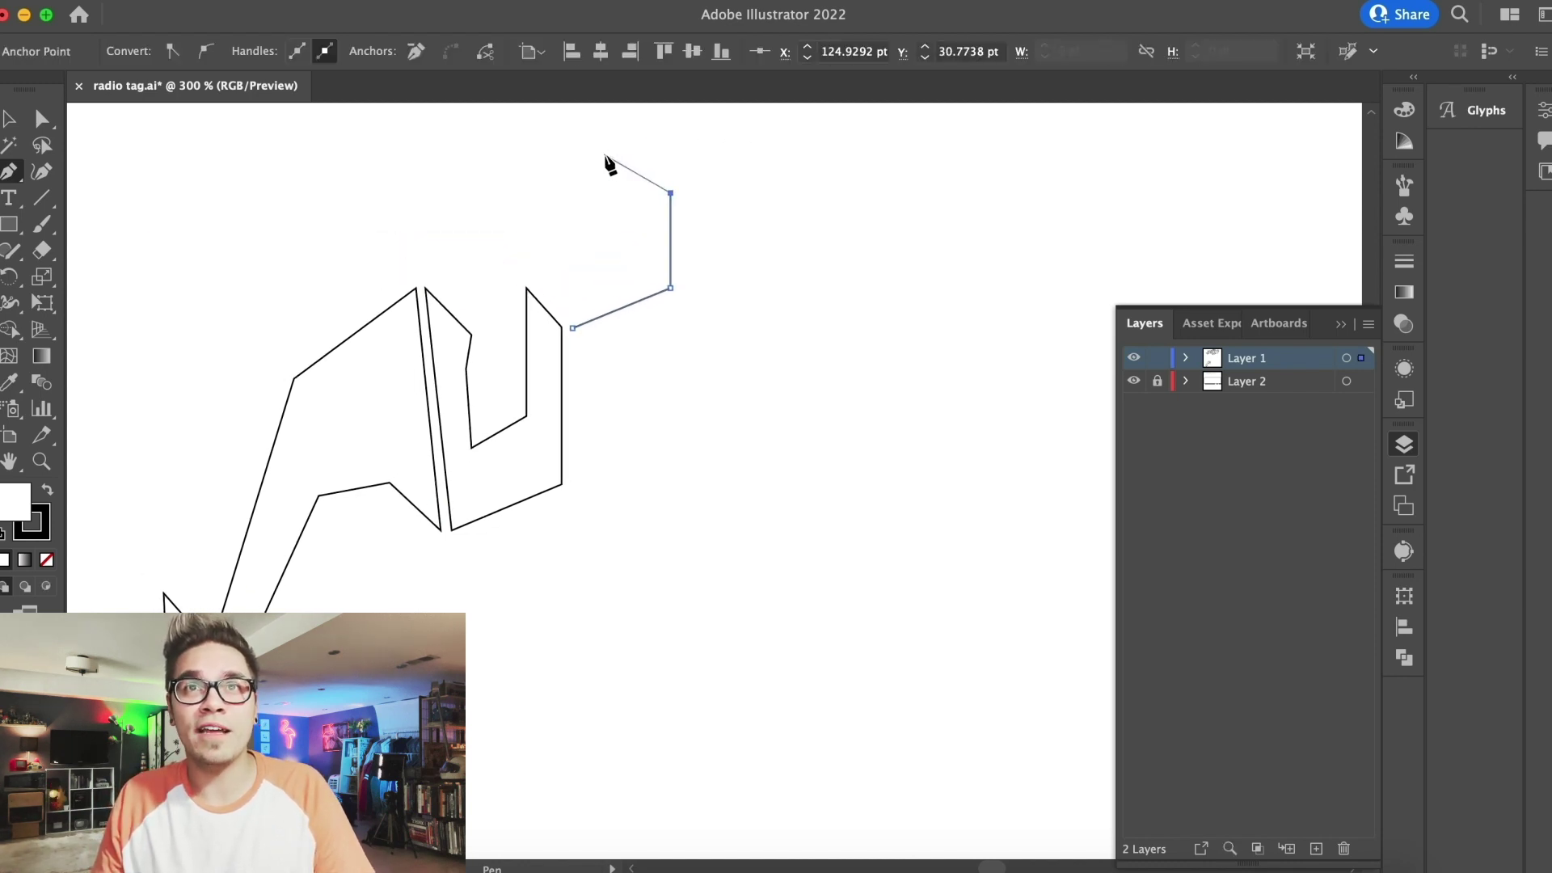
pyautogui.scroll(3, 614, 230)
pyautogui.hscroll(2, 614, 231)
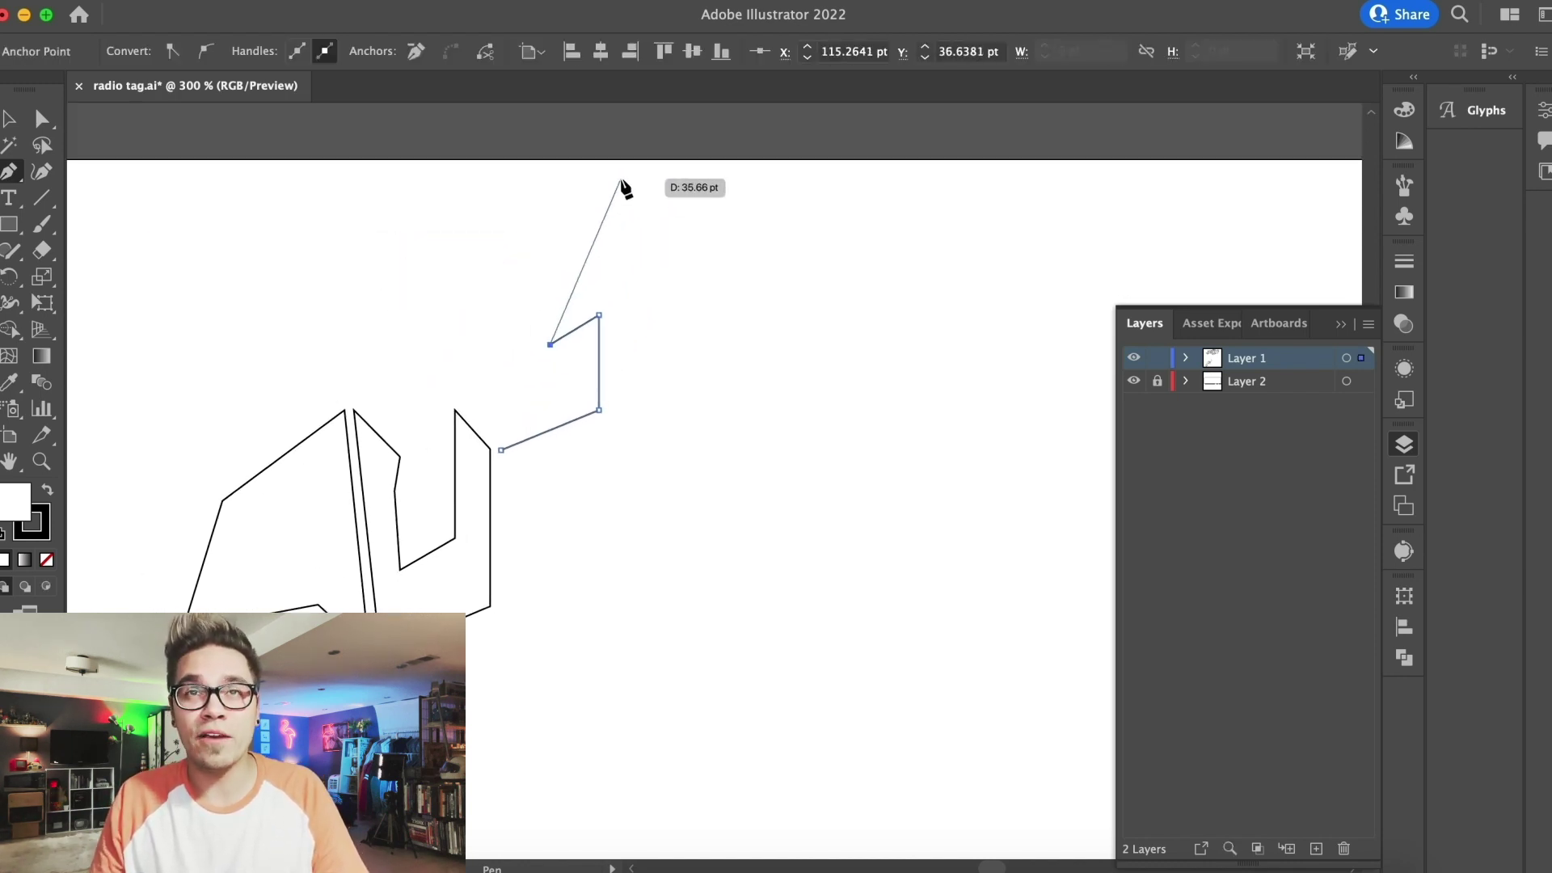
pyautogui.click(695, 334)
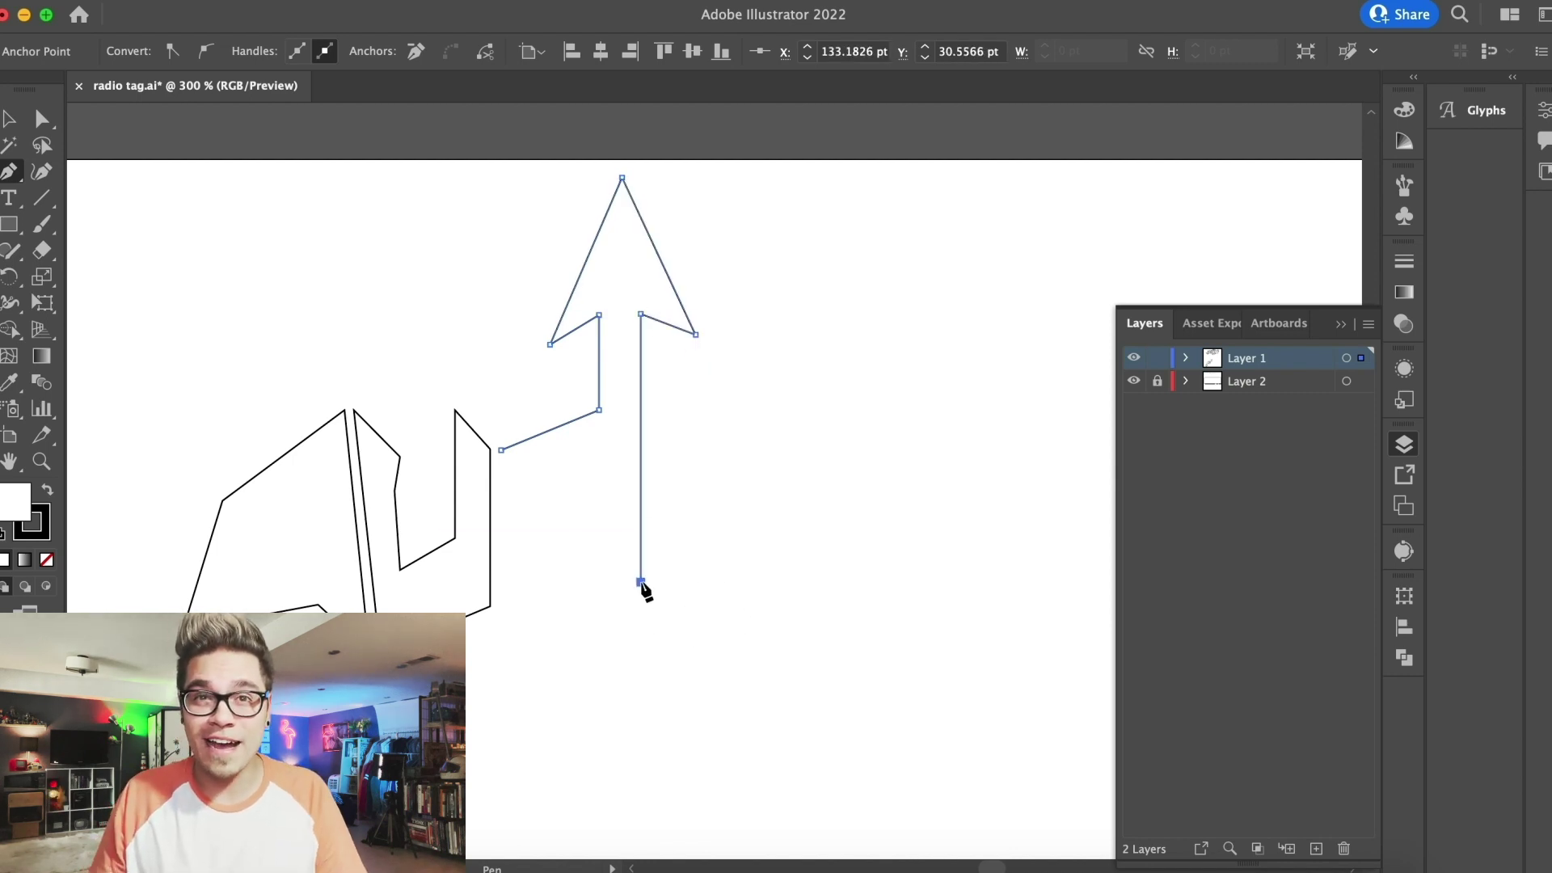
pyautogui.click(502, 599)
pyautogui.click(9, 119)
pyautogui.click(204, 220)
# Select the A, U and D outlines and move them together down and slightly right on the artboard
pyautogui.scroll(-2, 203, 220)
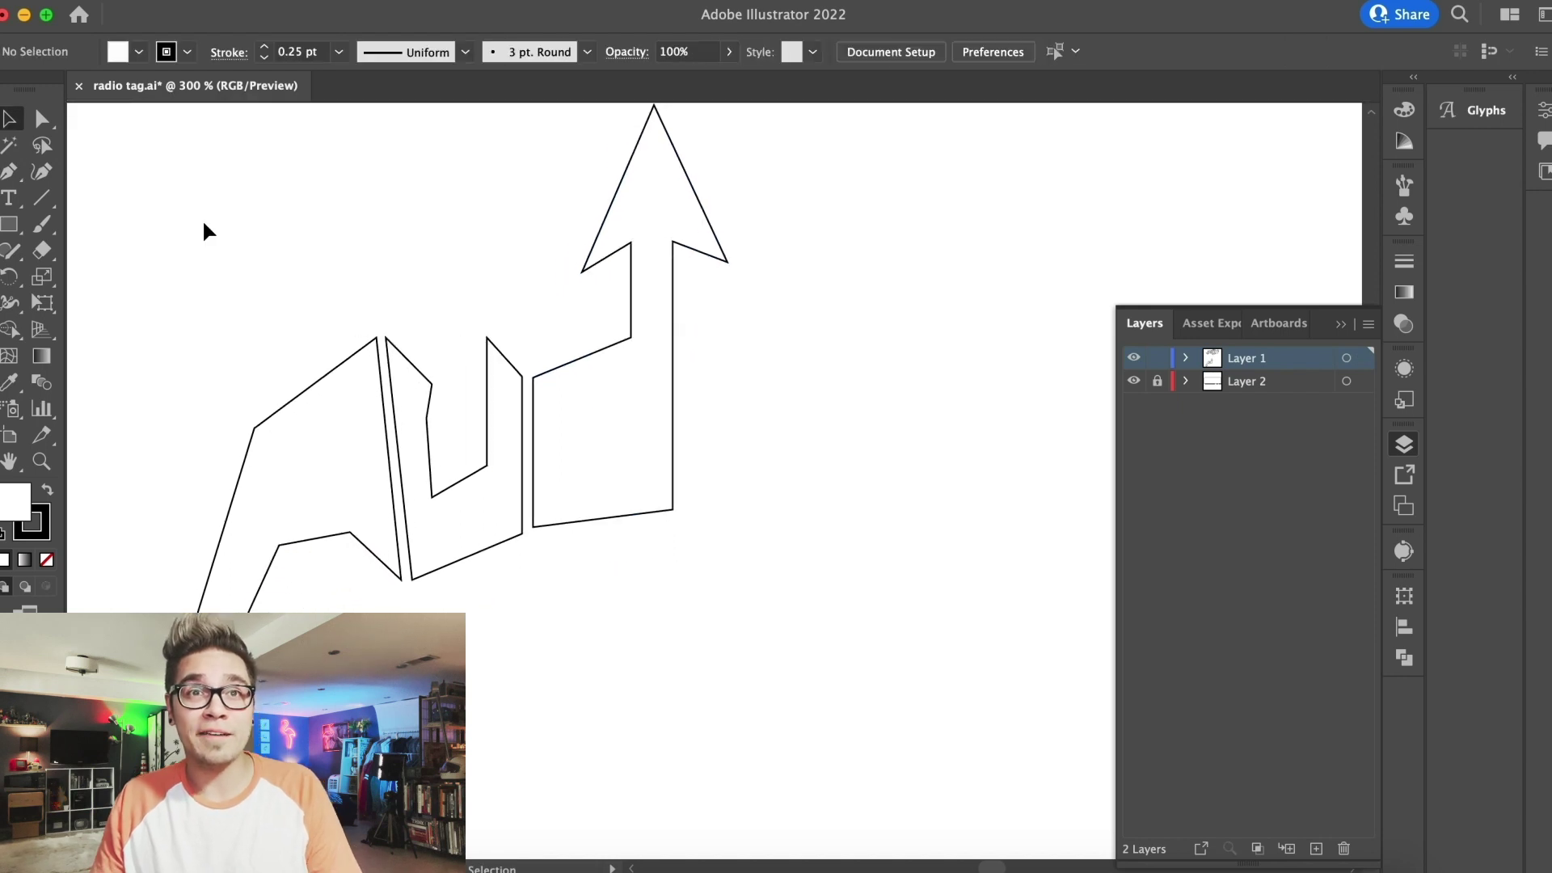
pyautogui.moveTo(204, 220); pyautogui.dragTo(656, 546)
pyautogui.moveTo(486, 466); pyautogui.dragTo(496, 552)
pyautogui.press('super+minus')
pyautogui.hscroll(5, 496, 551)
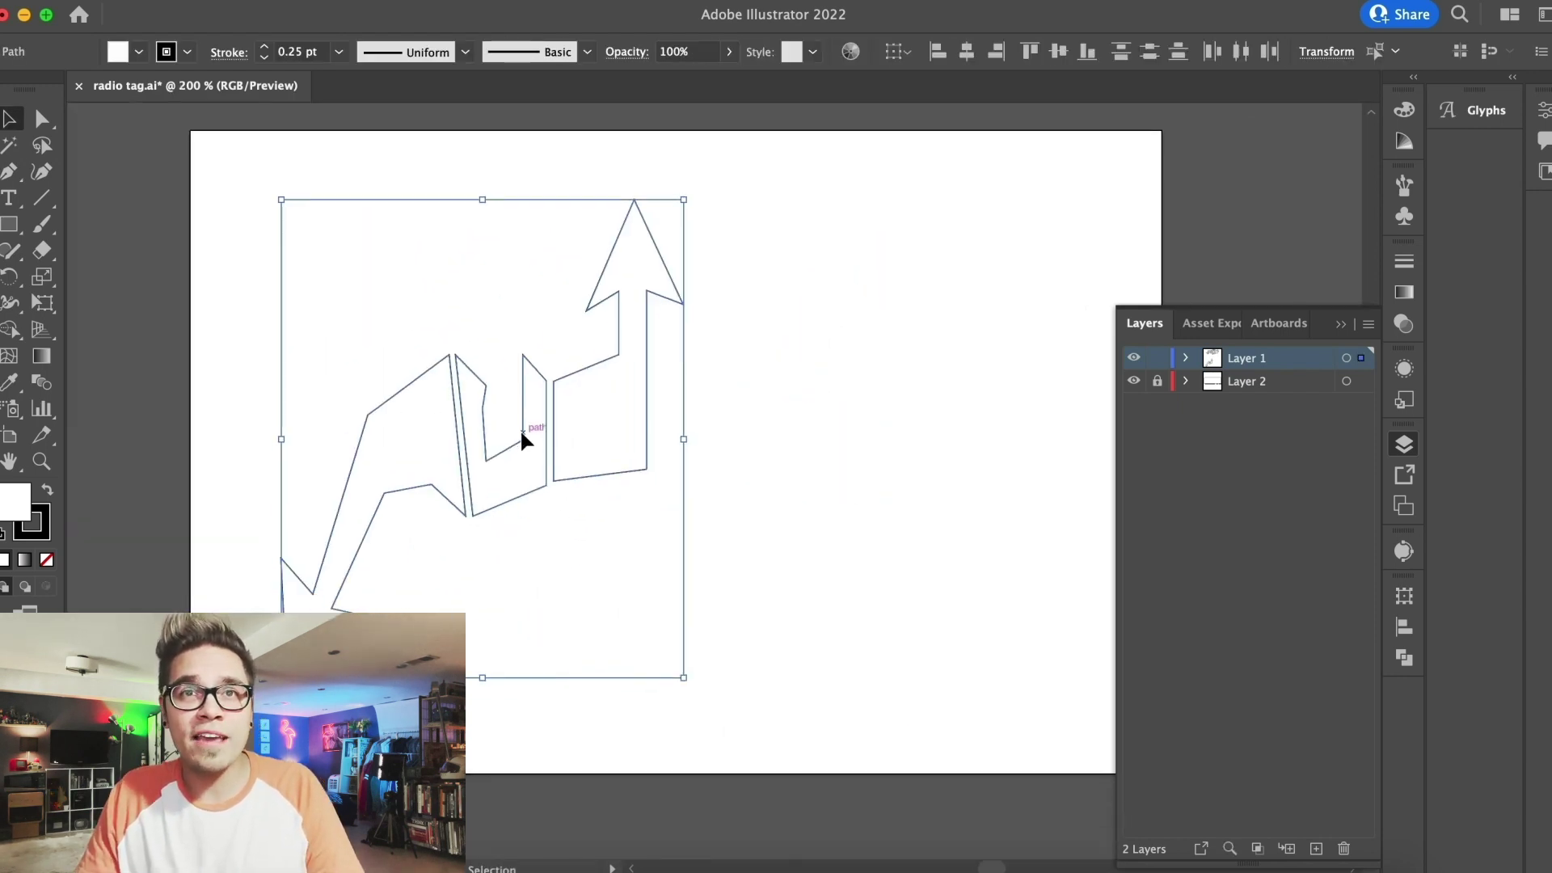
pyautogui.moveTo(522, 430); pyautogui.dragTo(539, 444)
pyautogui.click(461, 270)
# Draw the letter I right of the D as a slant-topped vertical stem ending in a large downward arrowhead
pyautogui.hscroll(3, 462, 270)
pyautogui.press('super+equal')
pyautogui.hscroll(-4, 463, 275)
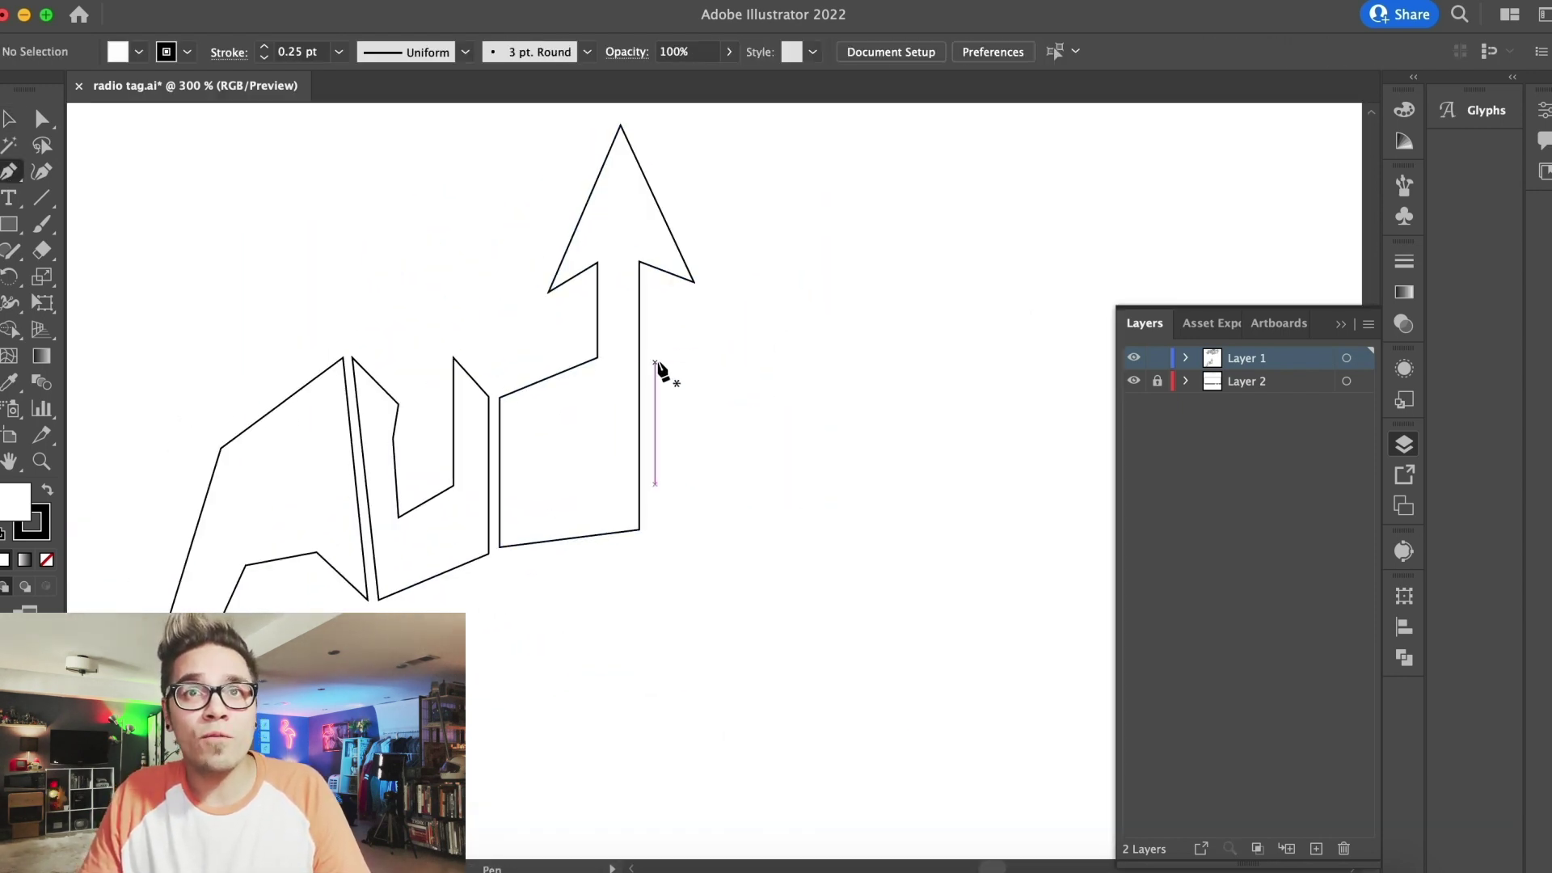
pyautogui.click(655, 358)
pyautogui.click(730, 397)
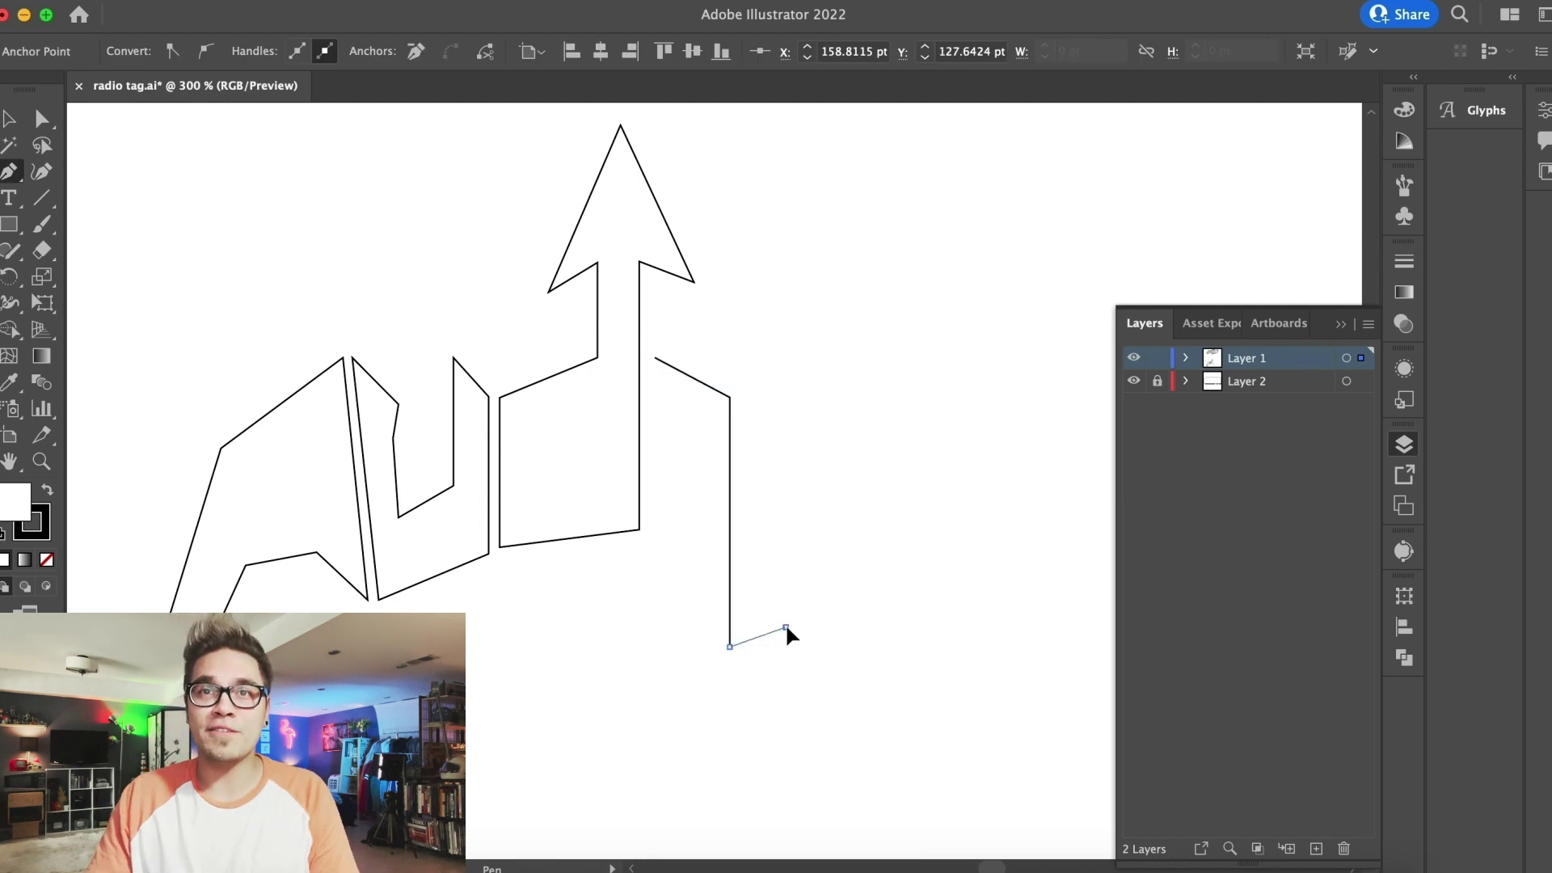
pyautogui.click(695, 775)
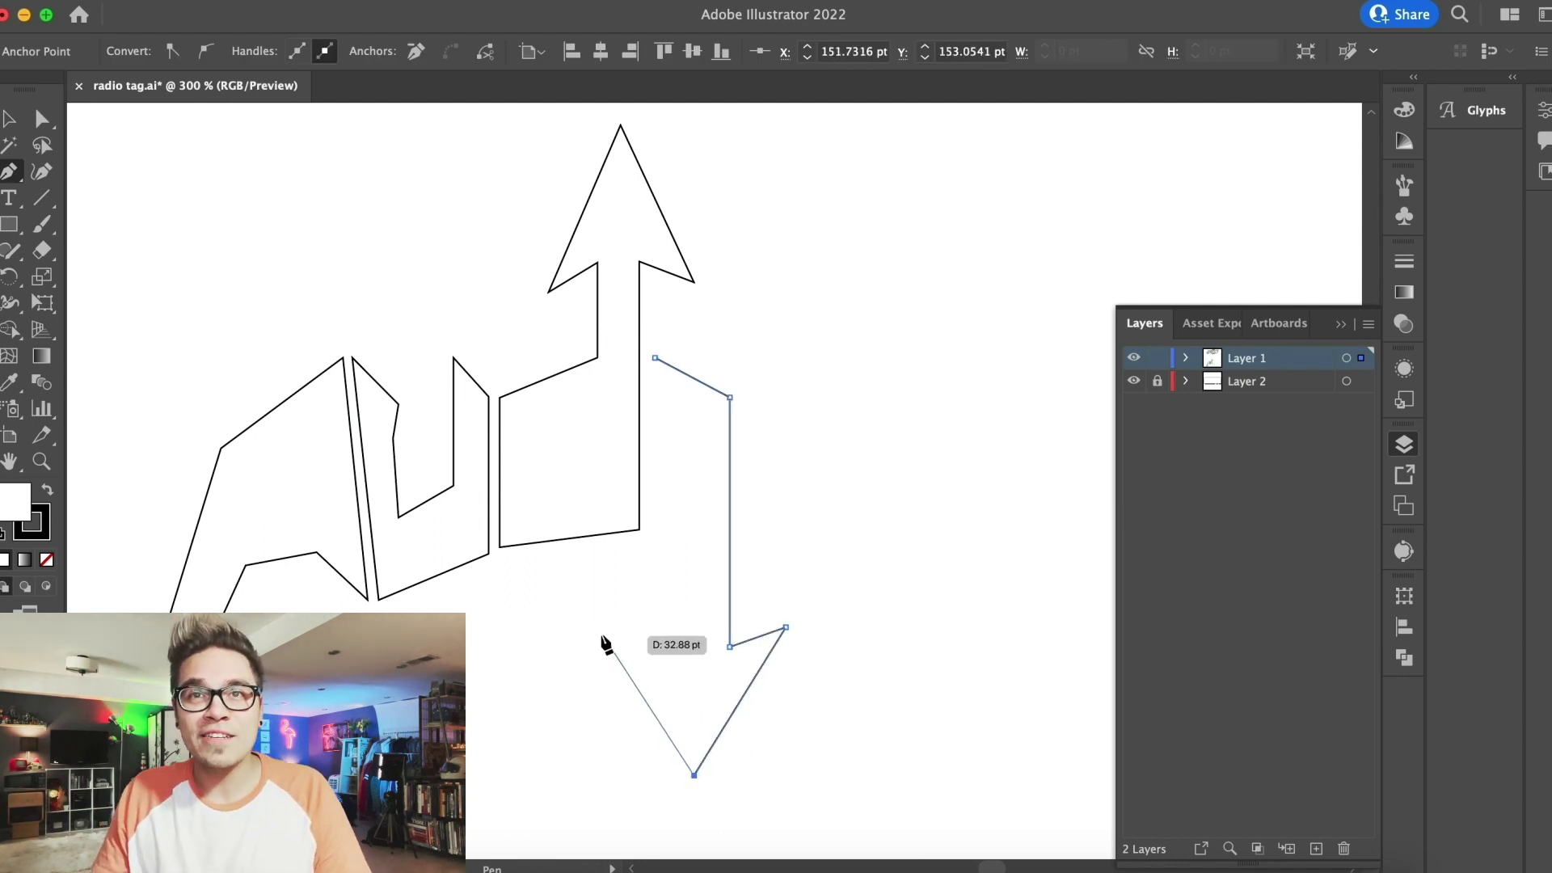
pyautogui.click(655, 648)
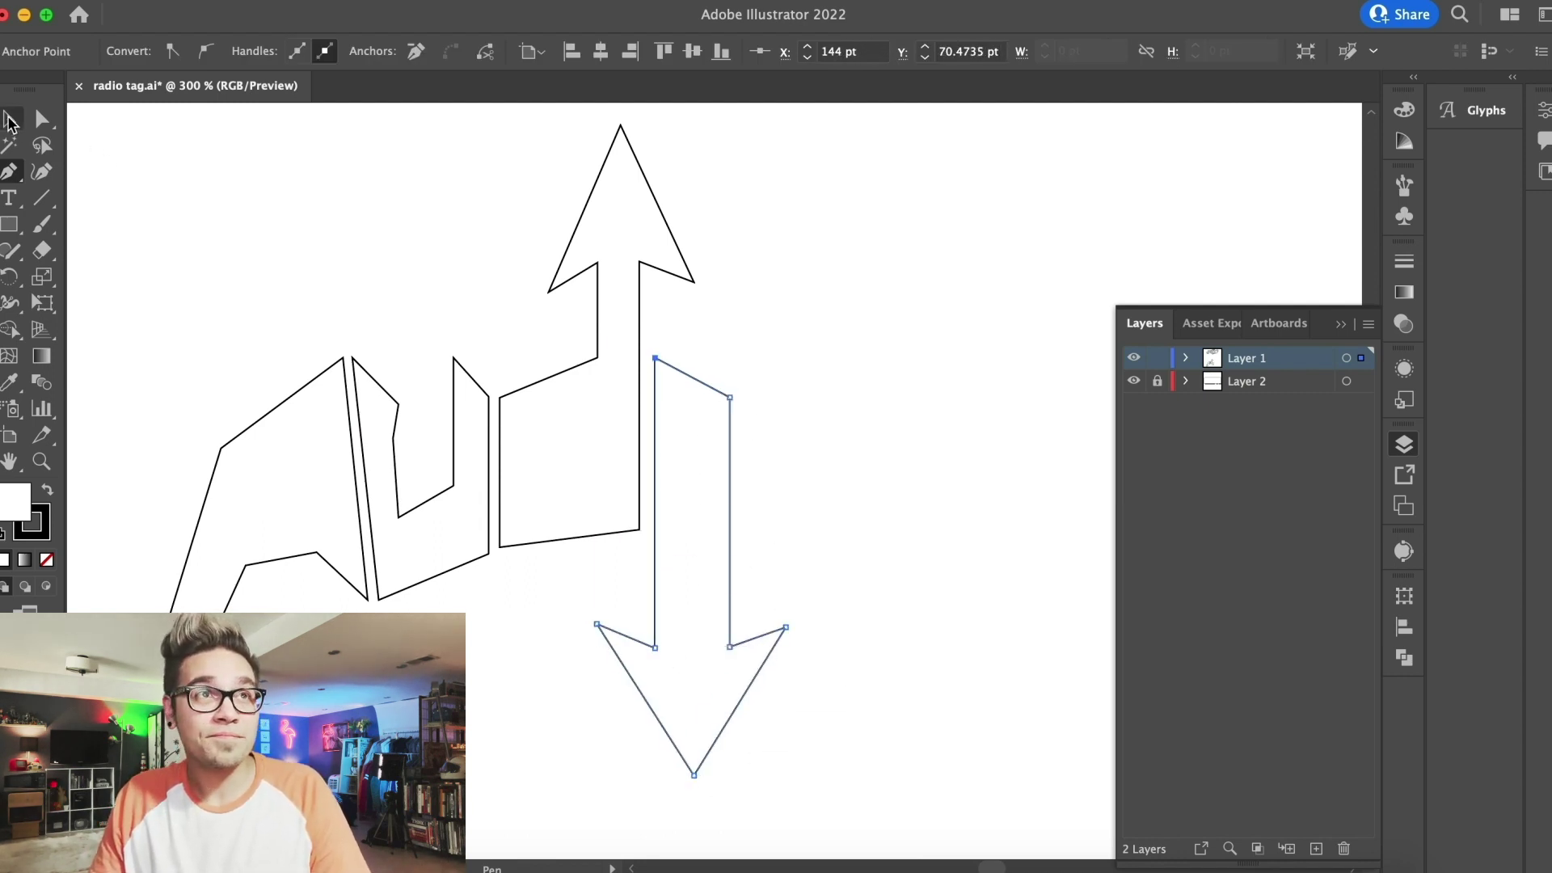
# Nudge the downward-arrow I slightly left, closer to the D's stem
pyautogui.click(10, 121)
pyautogui.click(313, 143)
pyautogui.moveTo(656, 360); pyautogui.dragTo(653, 357)
pyautogui.click(434, 302)
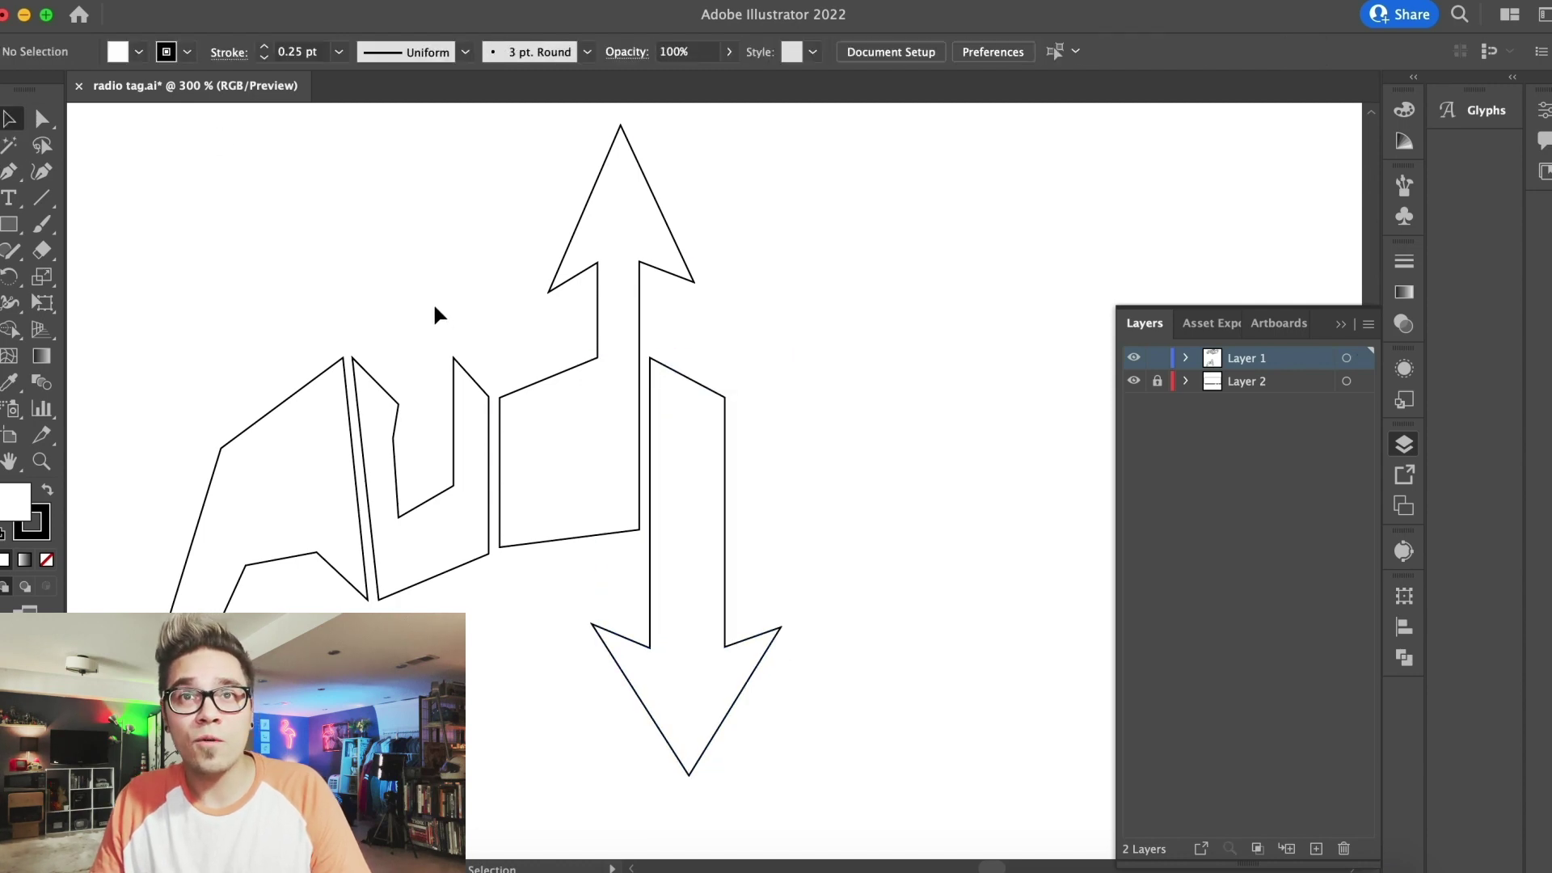
# Draw a closed four-sided slanted dot above the I, under the right barb of the upward arrow
pyautogui.click(722, 303)
pyautogui.click(722, 380)
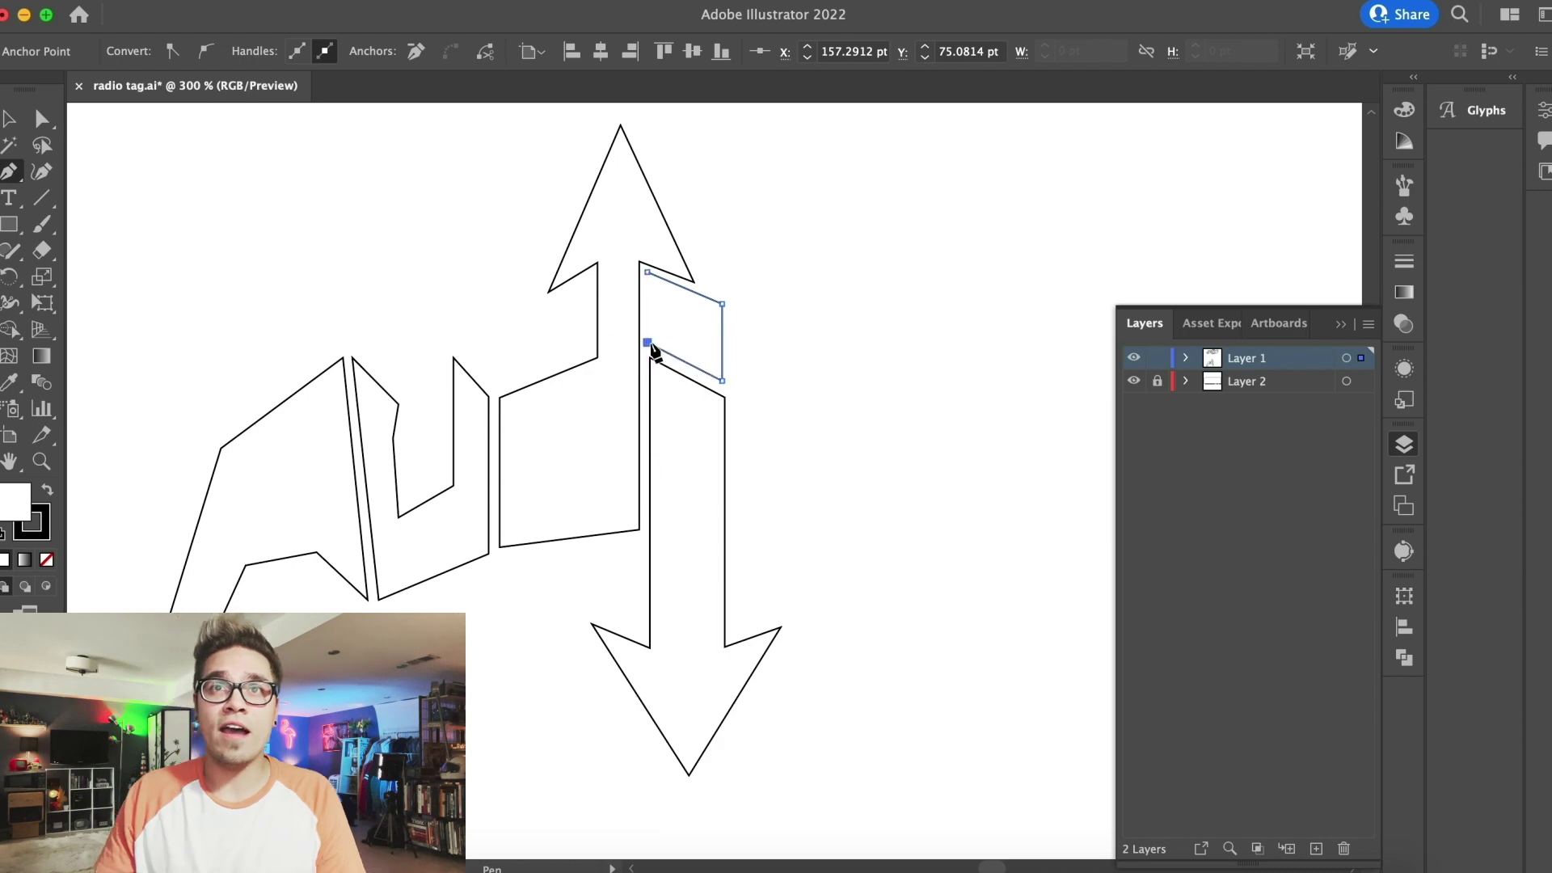
pyautogui.click(222, 176)
# Reposition the I's dot slightly within the gap and stretch its upper edge a little higher
pyautogui.press('super+plus')
pyautogui.press('super+plus')
pyautogui.press('super+plus')
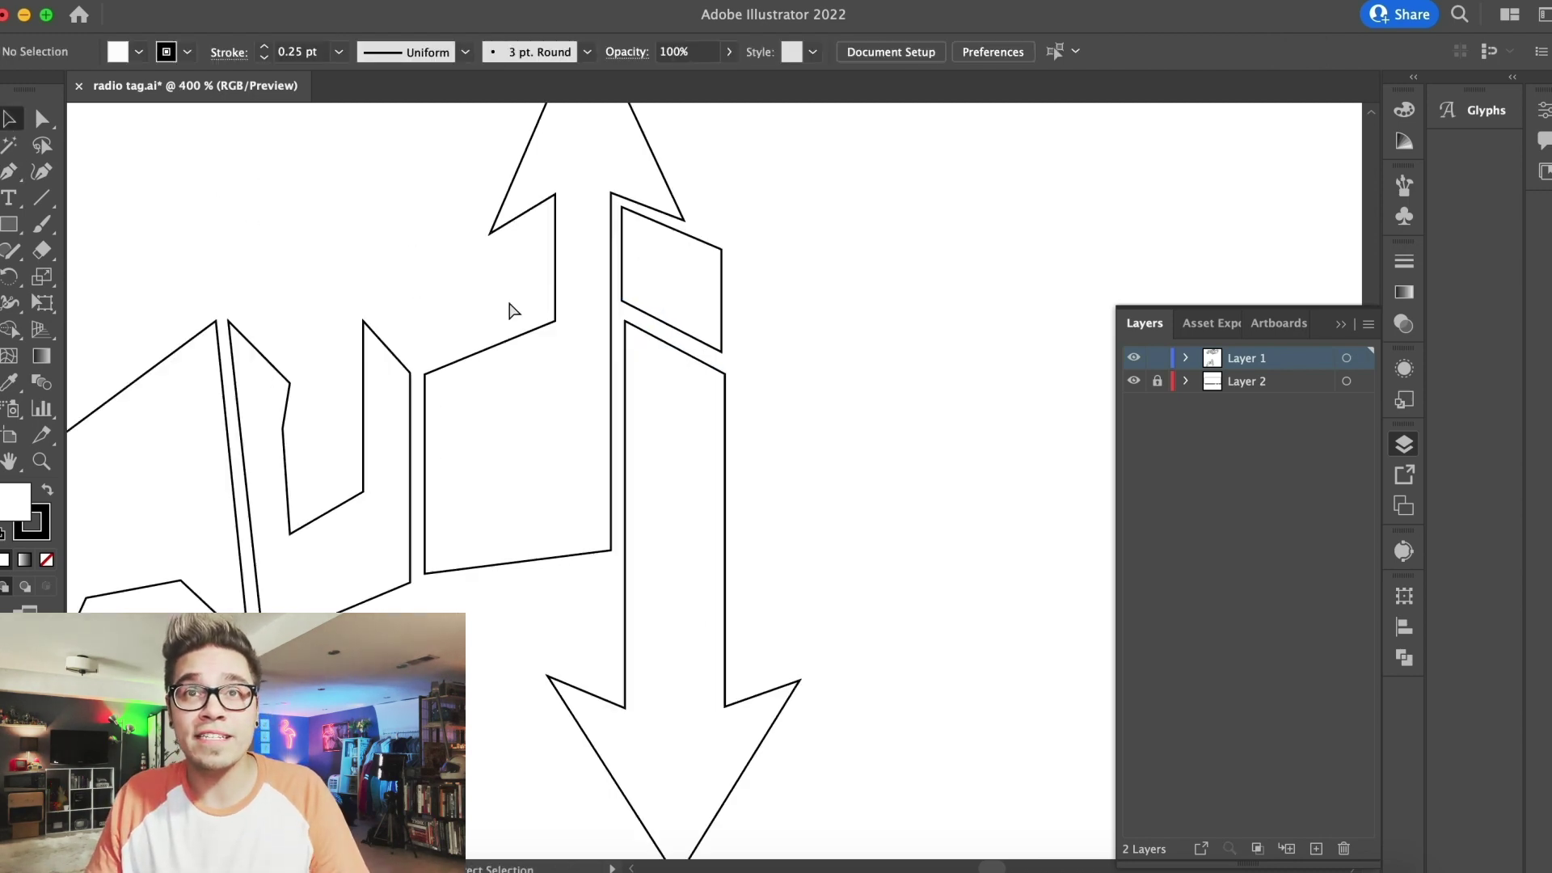
pyautogui.scroll(4, 510, 305)
pyautogui.moveTo(502, 295); pyautogui.dragTo(504, 304)
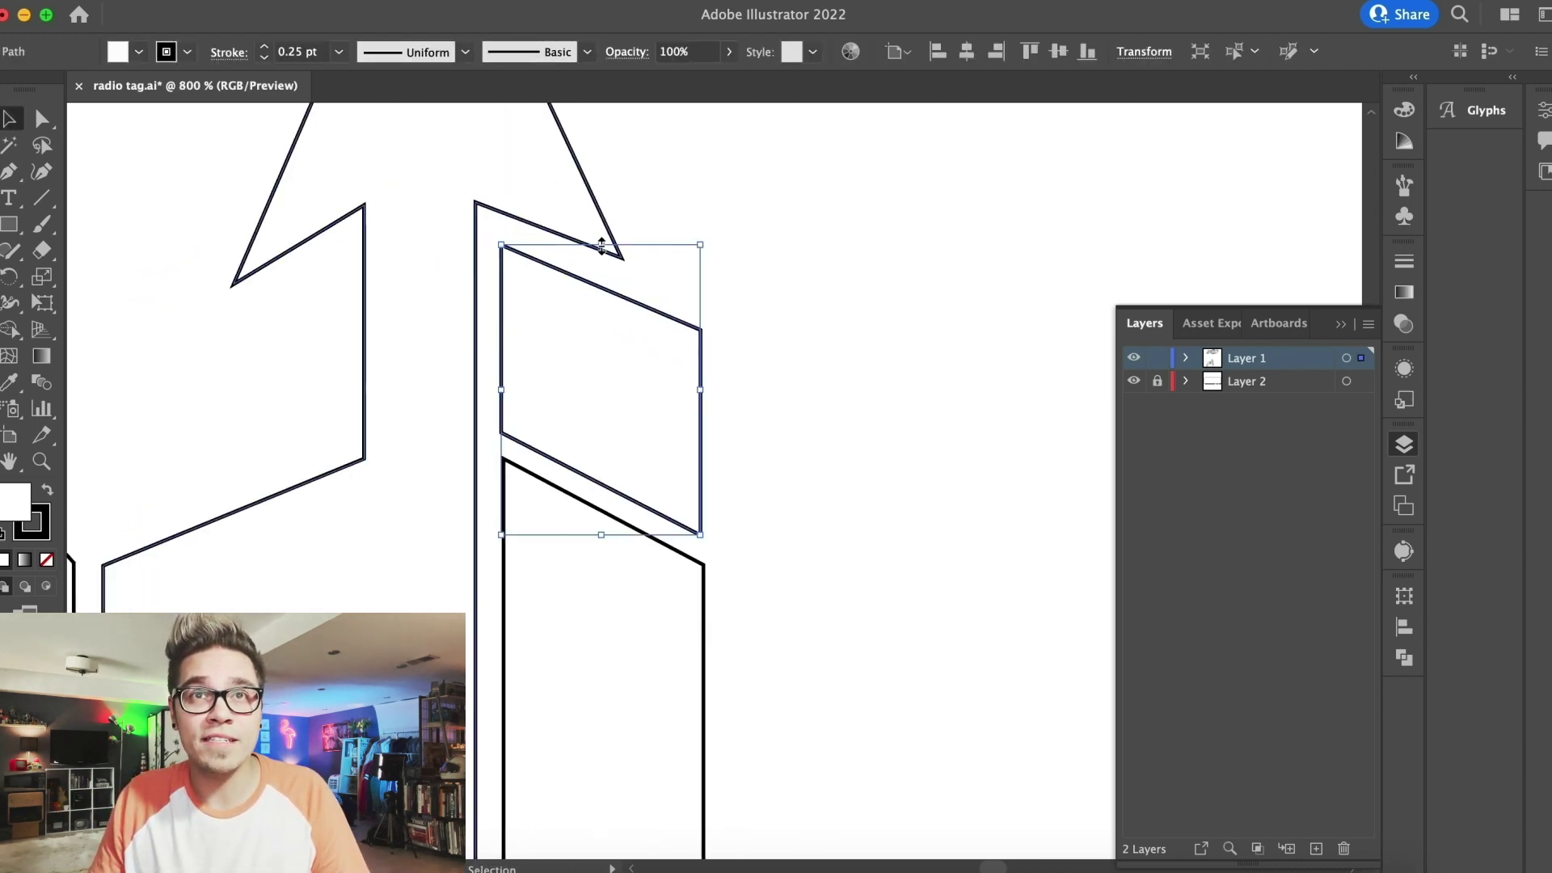
pyautogui.moveTo(601, 244); pyautogui.dragTo(601, 235)
pyautogui.click(744, 202)
# Draw a closed four-sided O outline right of the I, narrow beside the stem and taller on its far side
pyautogui.press('super+minus')
pyautogui.scroll(-2, 748, 210)
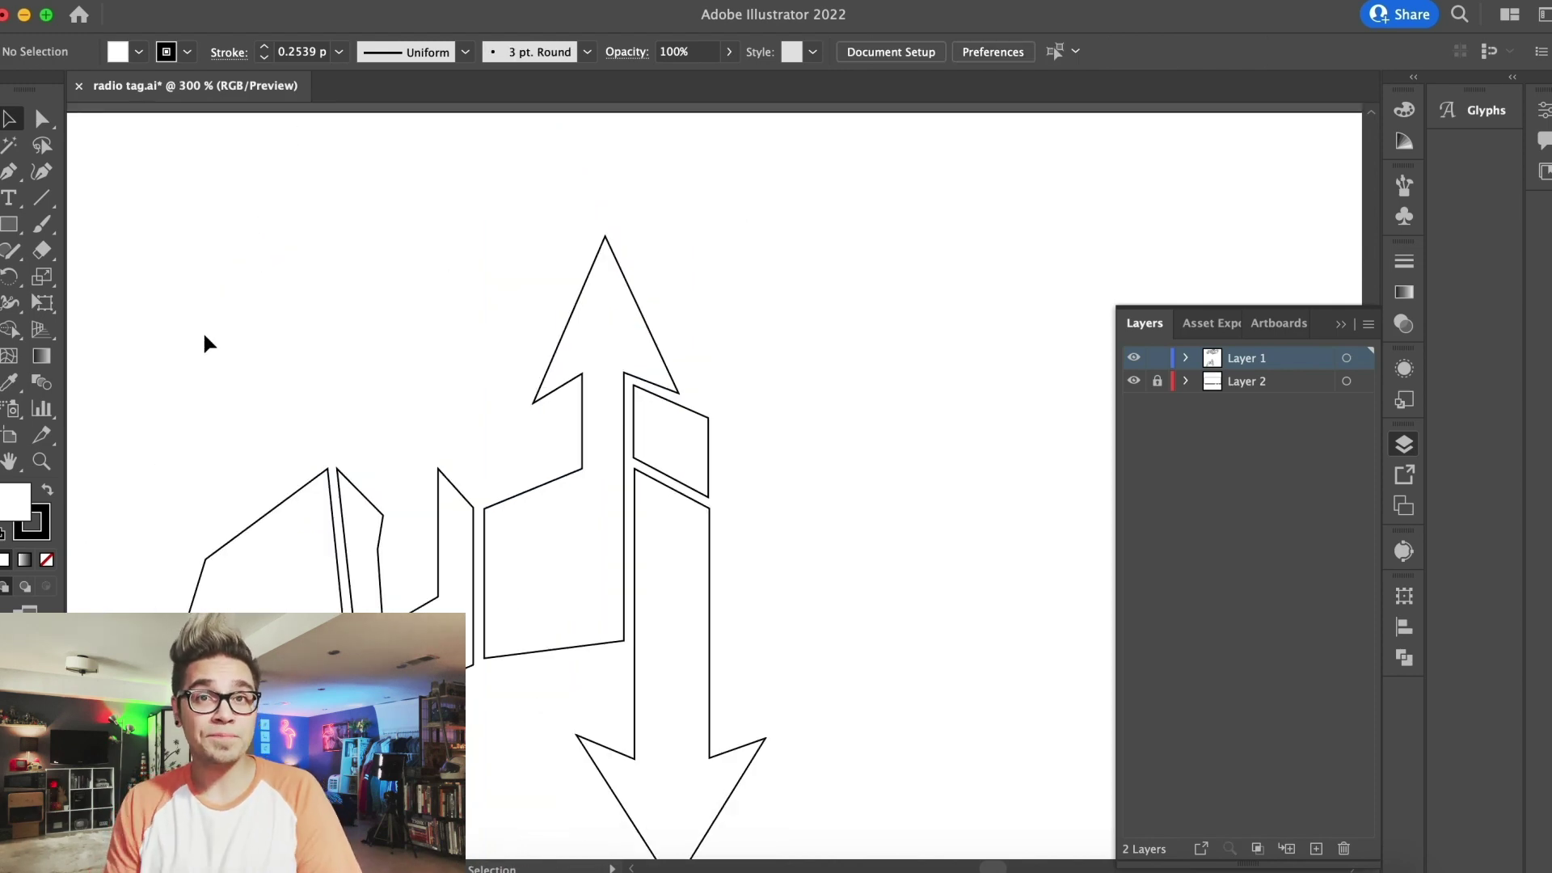
pyautogui.scroll(-1, 205, 336)
pyautogui.click(10, 173)
pyautogui.scroll(1, 721, 513)
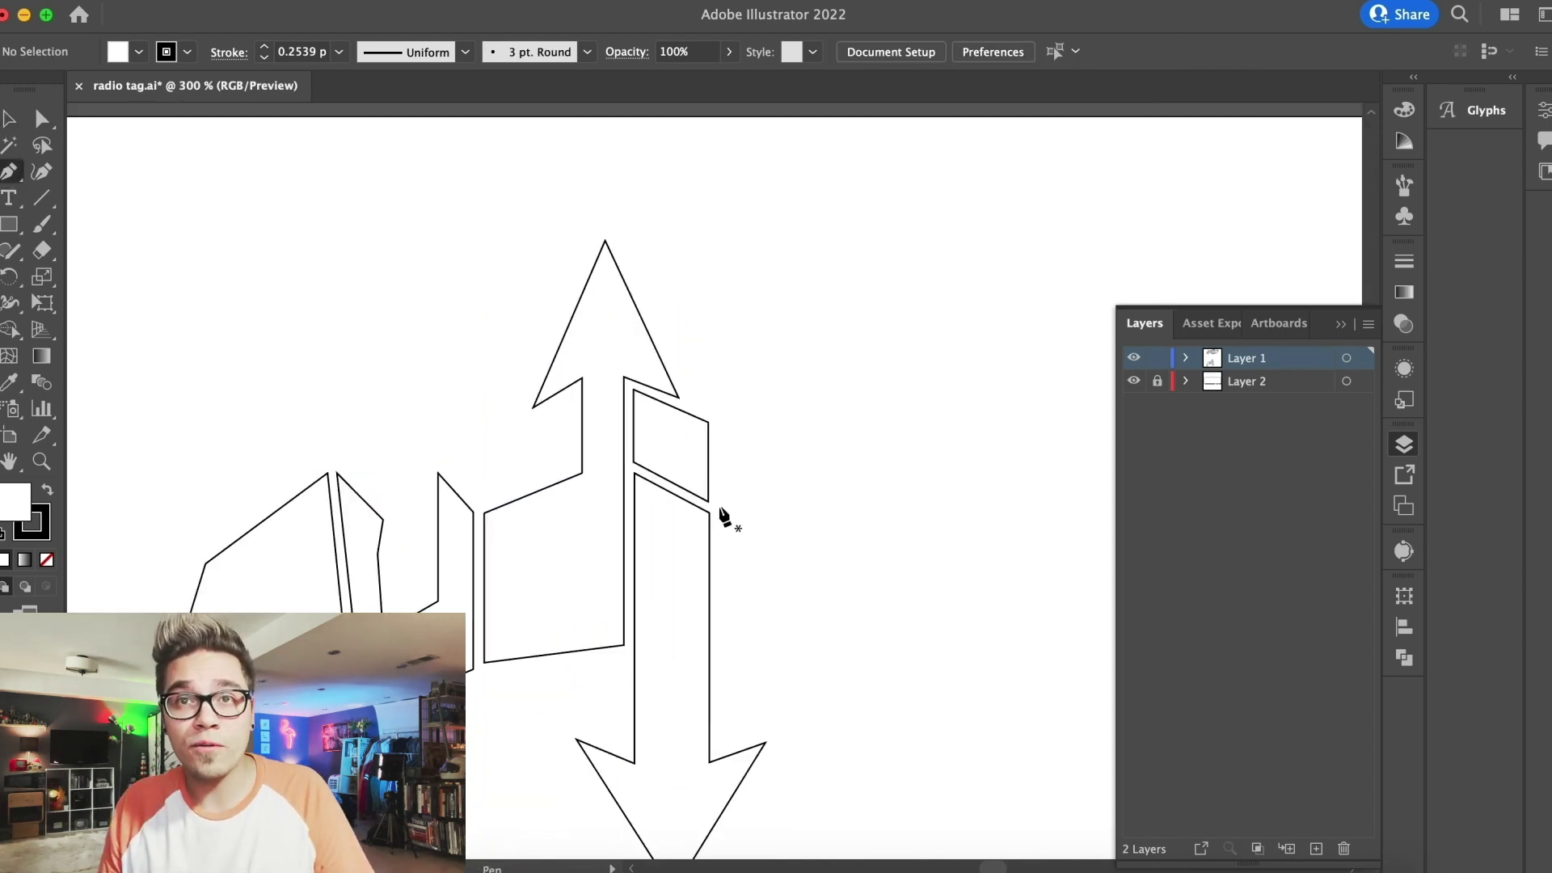
pyautogui.click(666, 444)
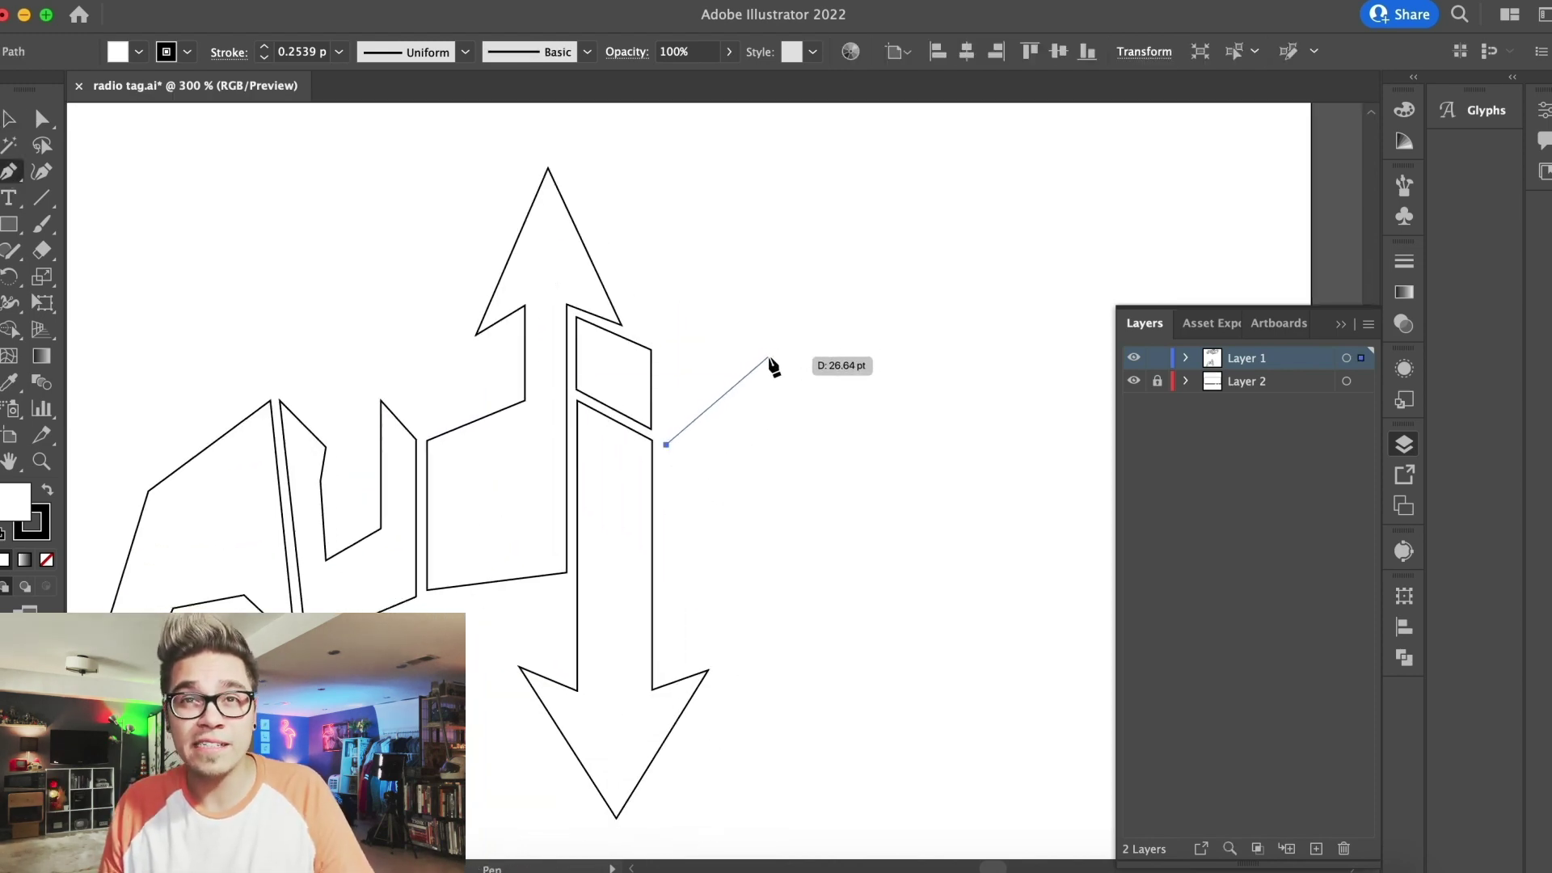
pyautogui.click(783, 352)
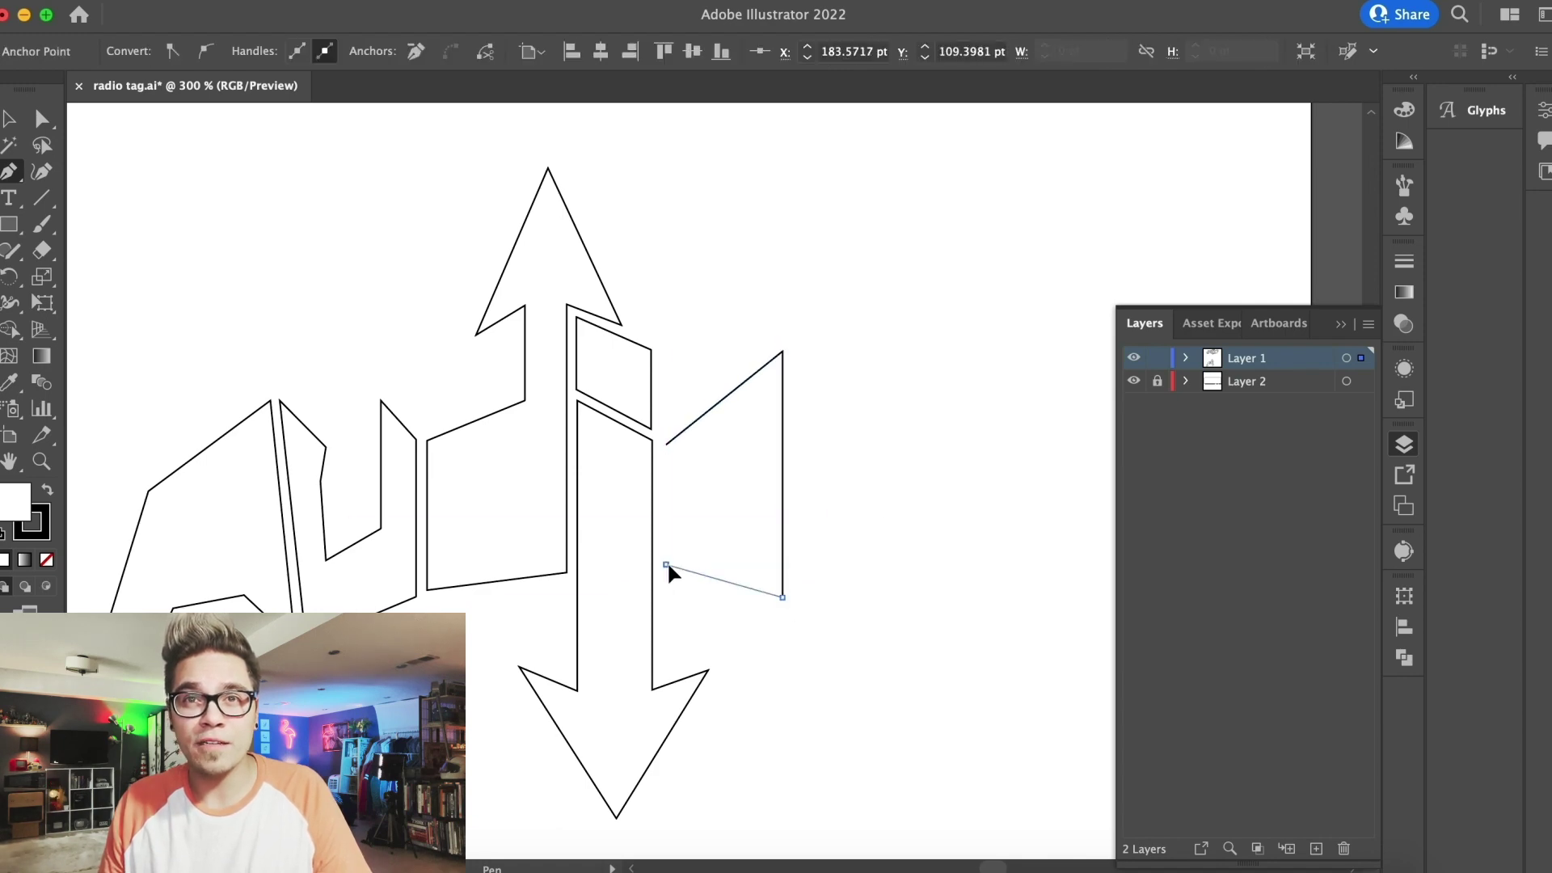
pyautogui.click(666, 564)
# Enlarge the O outline by stretching it wider and taller, keeping a narrow gap beside the I
pyautogui.press('v')
pyautogui.click(734, 454)
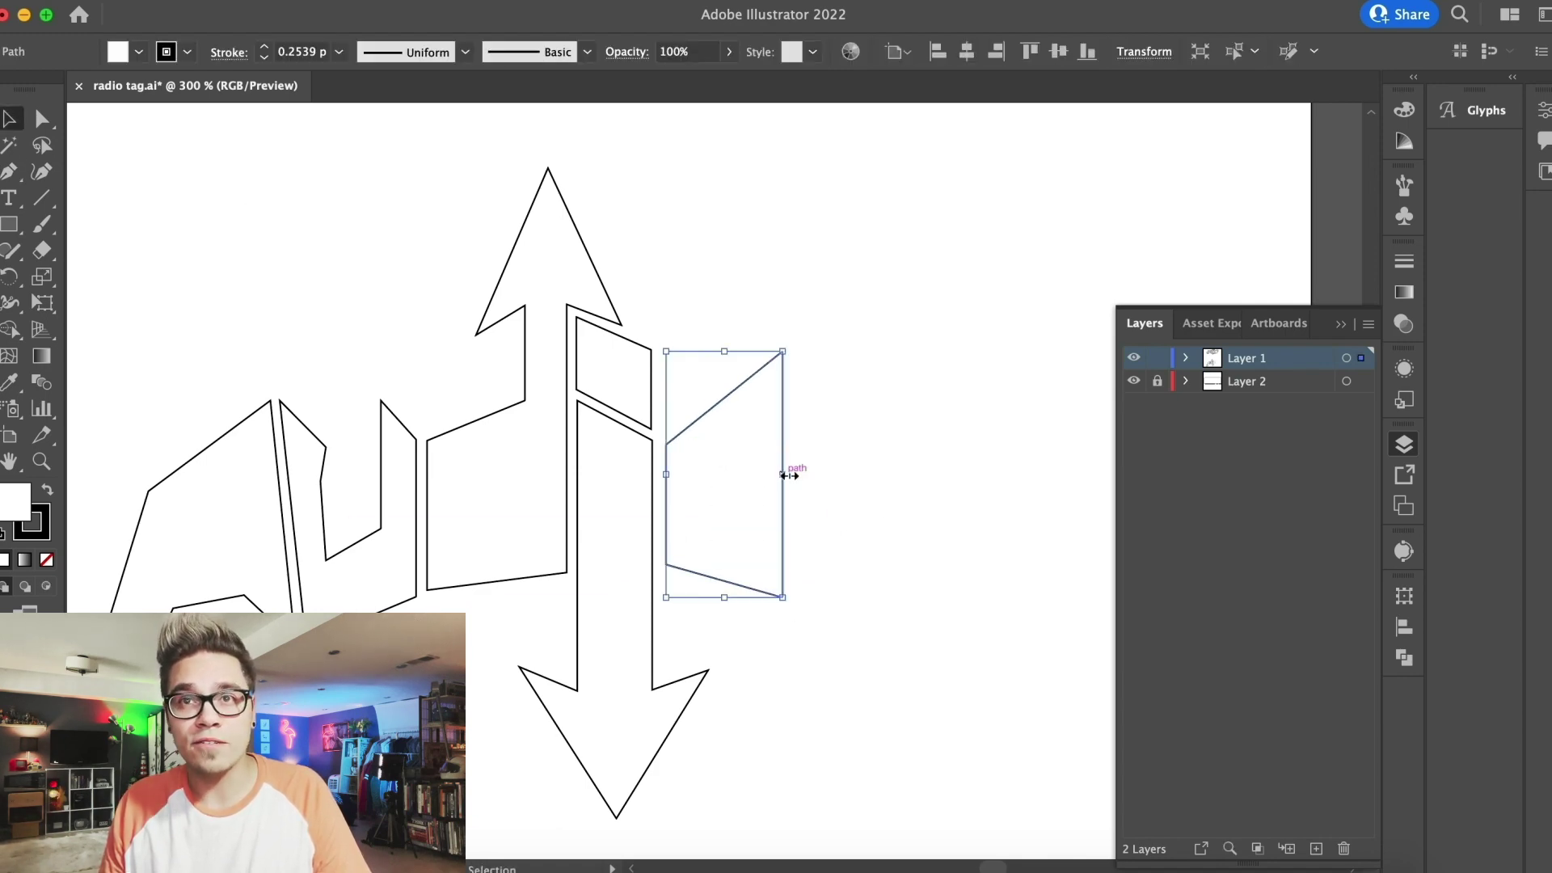
pyautogui.moveTo(783, 474); pyautogui.dragTo(819, 417)
pyautogui.click(774, 250)
pyautogui.hscroll(-3, 775, 250)
pyautogui.press('super+equal')
pyautogui.press('super+equal')
pyautogui.press('super+equal')
pyautogui.hscroll(8, 819, 416)
pyautogui.moveTo(781, 725); pyautogui.dragTo(781, 776)
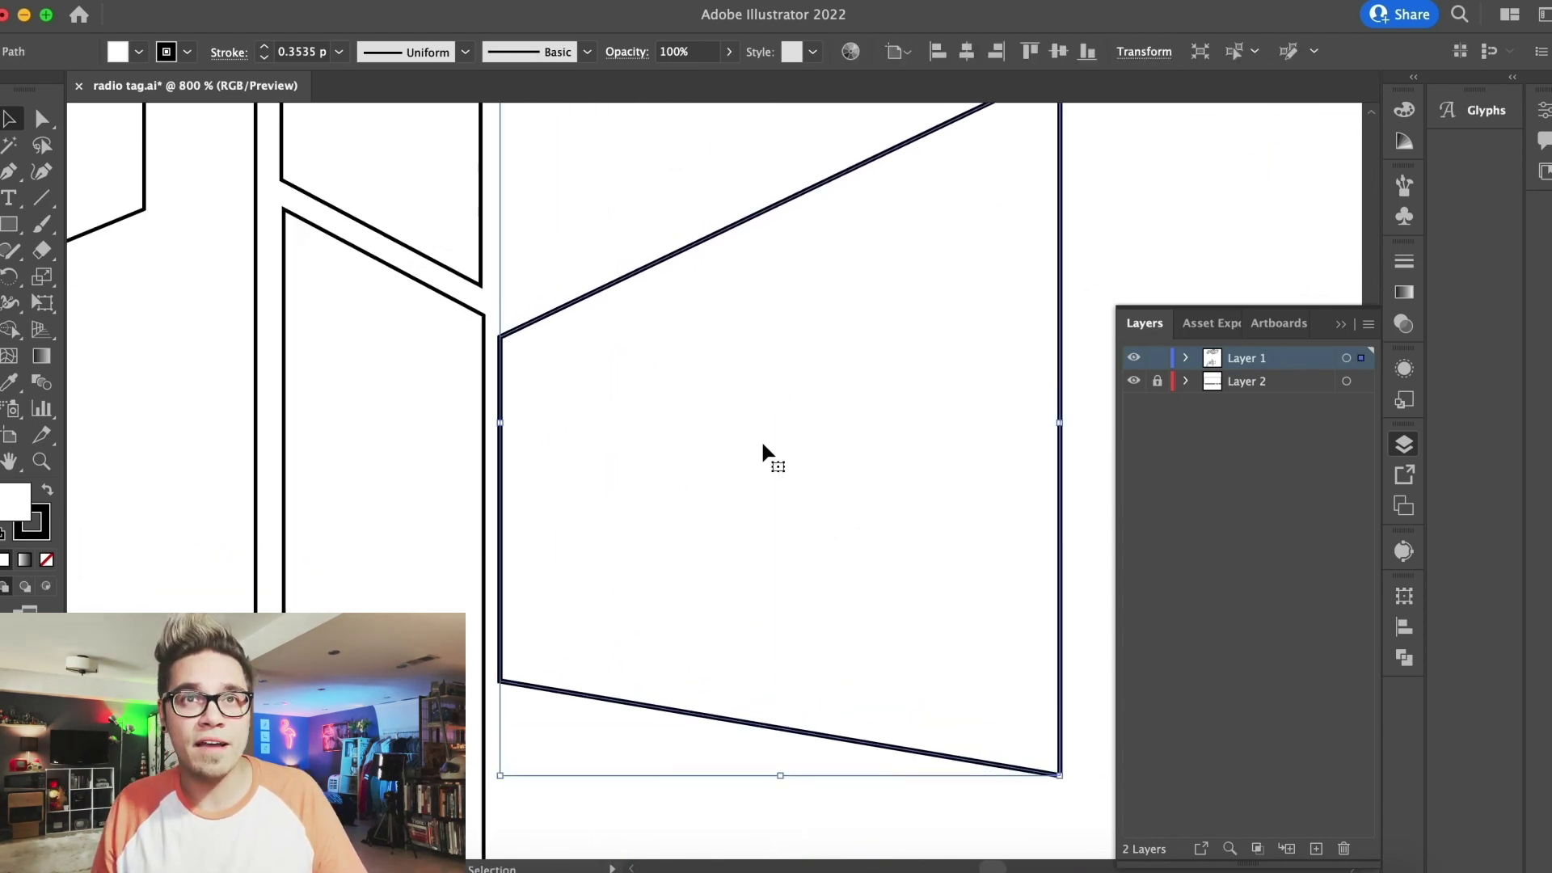
# Raise the O outline's upper-left anchor point until it lines up with the I's upper-right corner
pyautogui.press('super+minus')
pyautogui.press('a')
pyautogui.press('super+equal')
pyautogui.press('super+equal')
pyautogui.moveTo(475, 421); pyautogui.dragTo(474, 393)
pyautogui.press('v')
pyautogui.click(634, 235)
# Set the O outline's stroke weight to 0.25 pt and deselect it
pyautogui.press('super+minus')
pyautogui.press('super+minus')
pyautogui.press('super+minus')
pyautogui.press('super+minus')
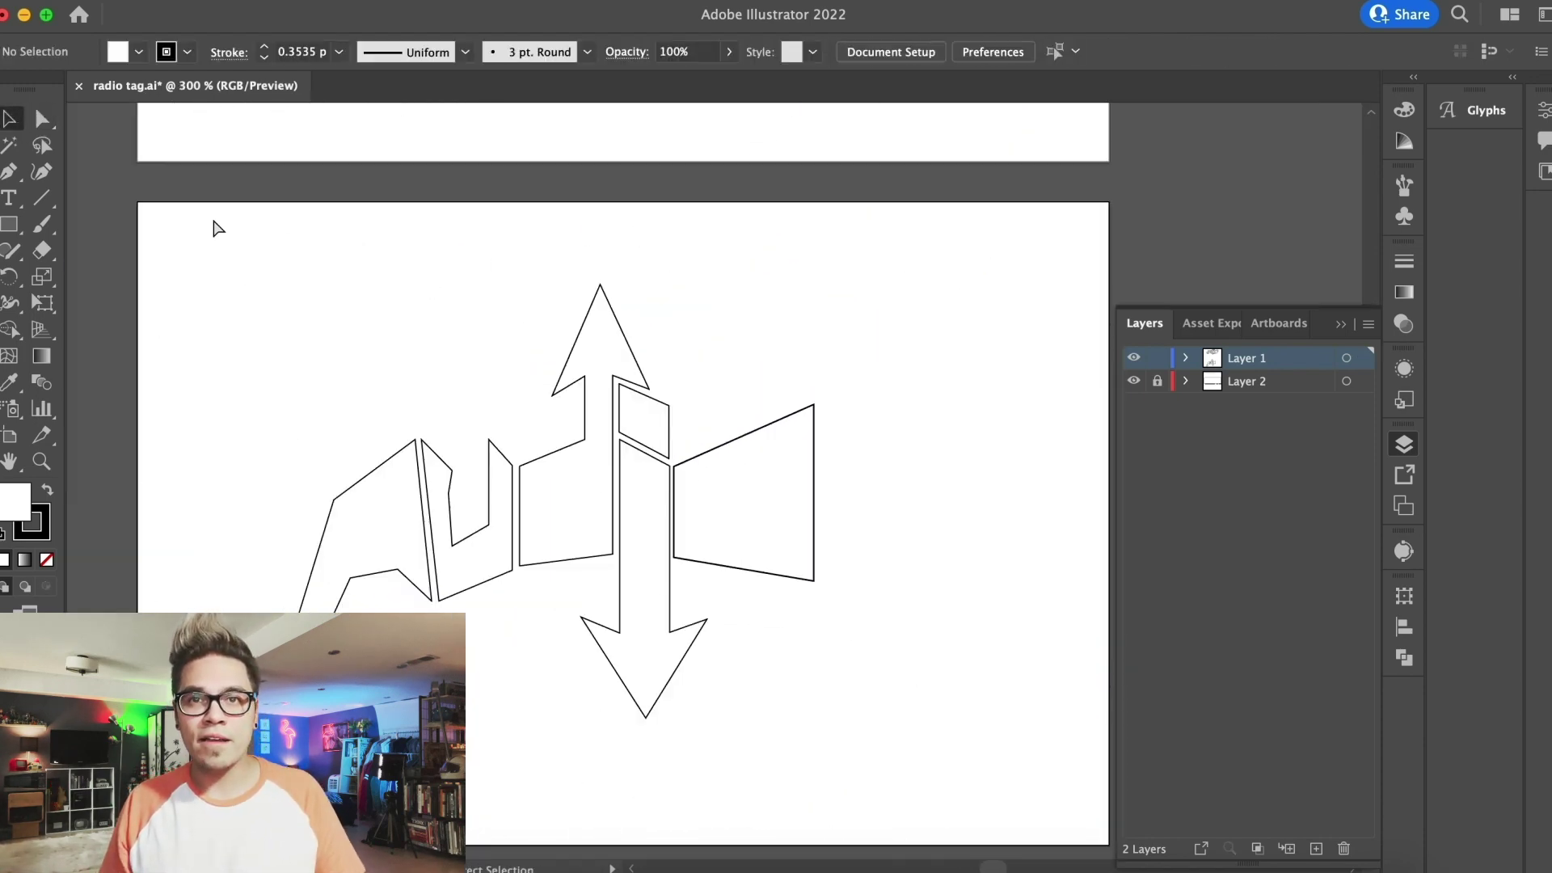
pyautogui.press('super+z')
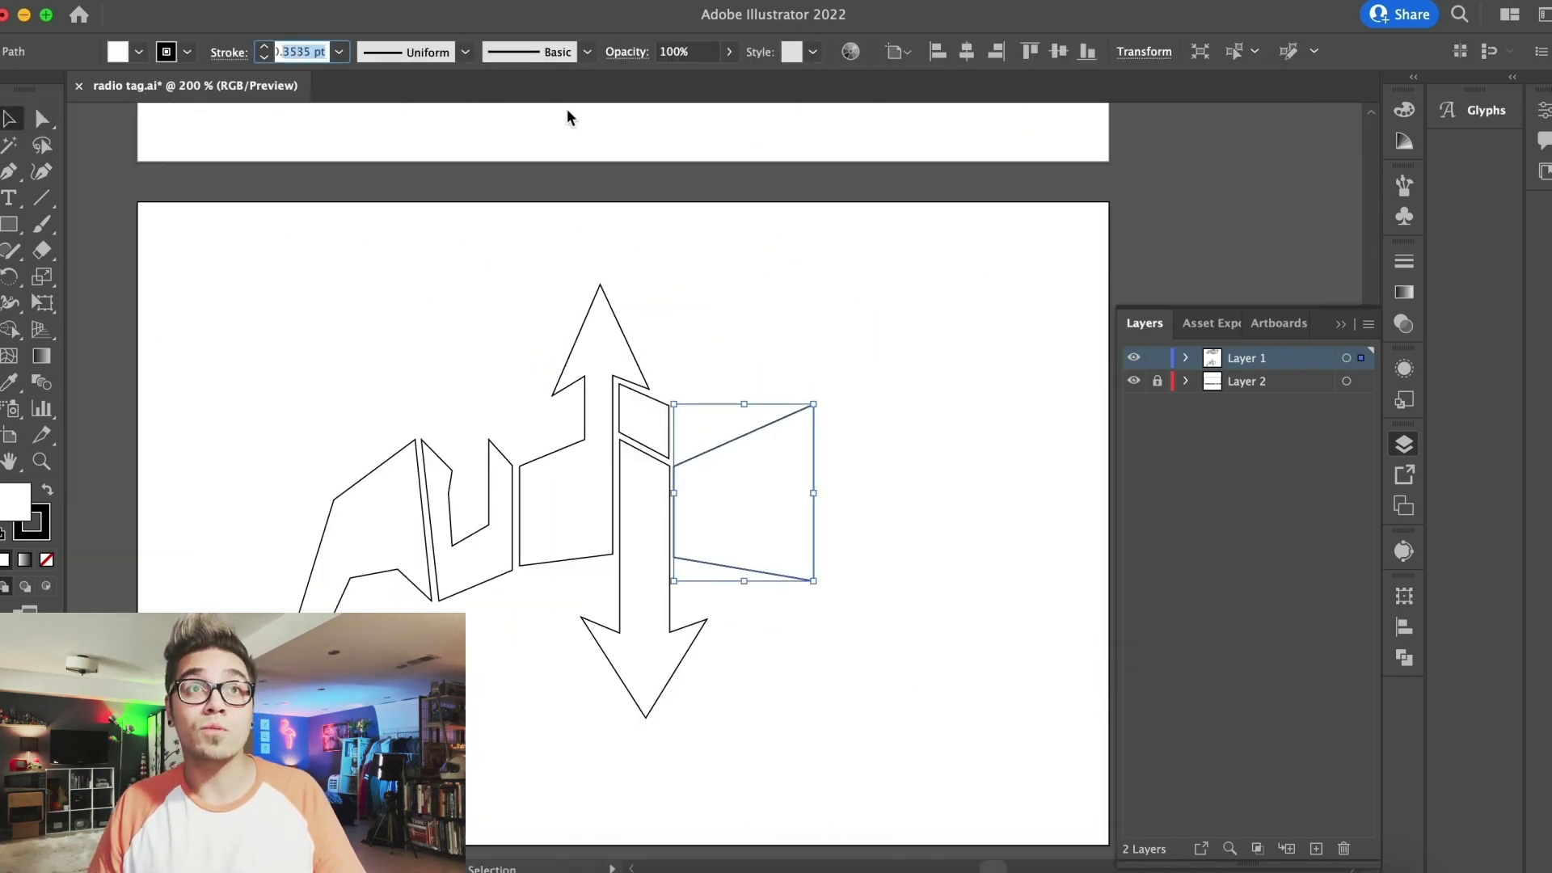
pyautogui.click(263, 285)
# Examine the gap and line thickness between the I and the O at high magnification, and check the whole word
pyautogui.press('super+equal')
pyautogui.press('super+equal')
pyautogui.press('super+equal')
pyautogui.press('super+equal')
pyautogui.press('super+equal')
pyautogui.press('super+equal')
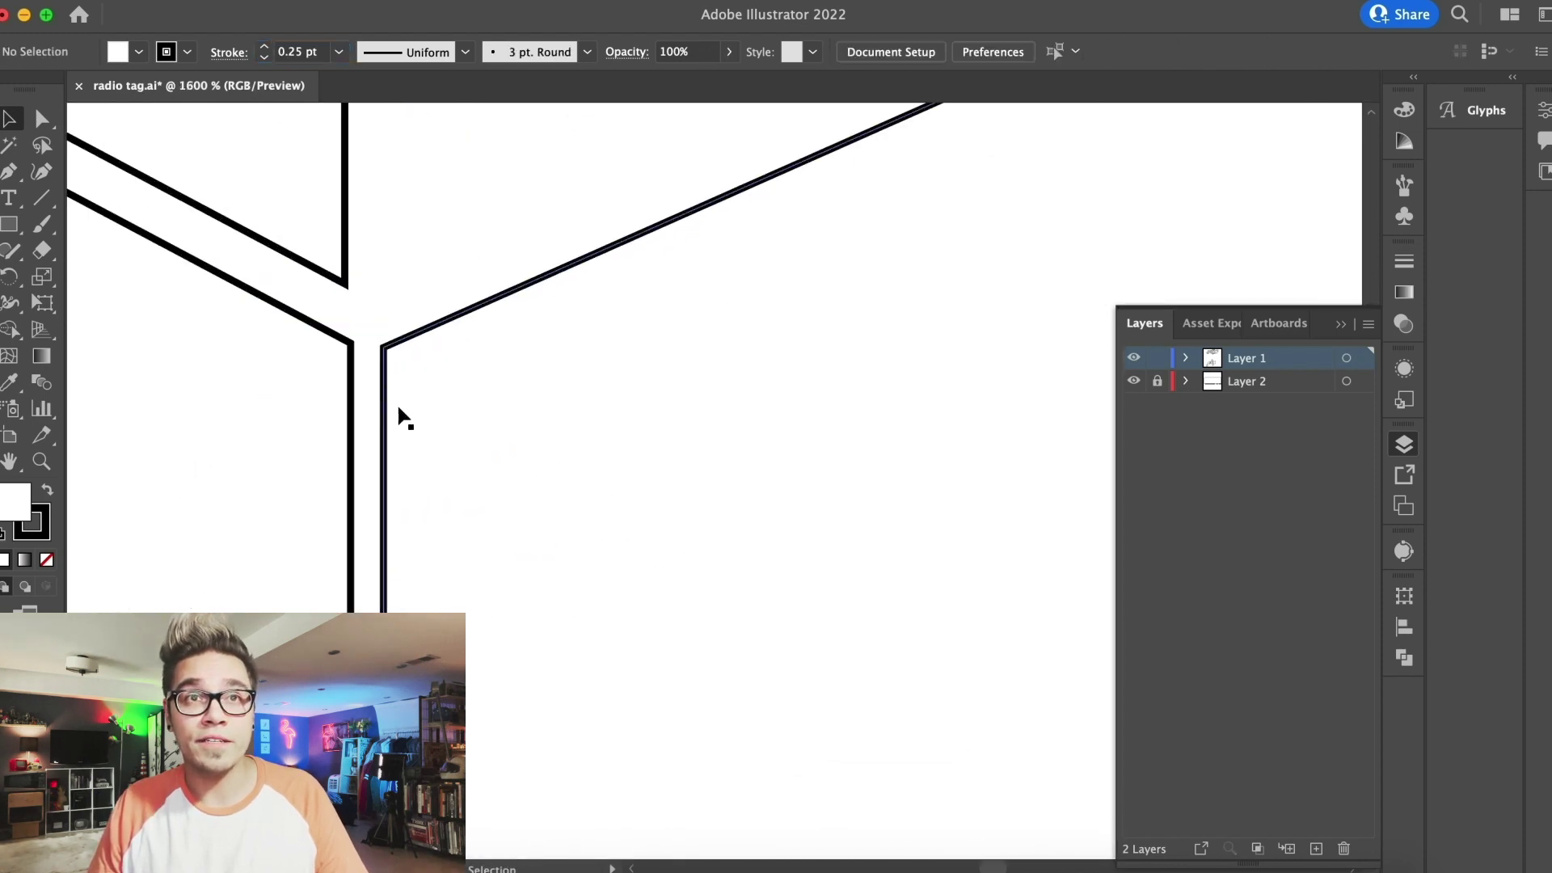
pyautogui.press('super+minus')
pyautogui.press('super+minus')
pyautogui.press('super+minus')
pyautogui.press('super+minus')
pyautogui.press('super+minus')
pyautogui.press('super+minus')
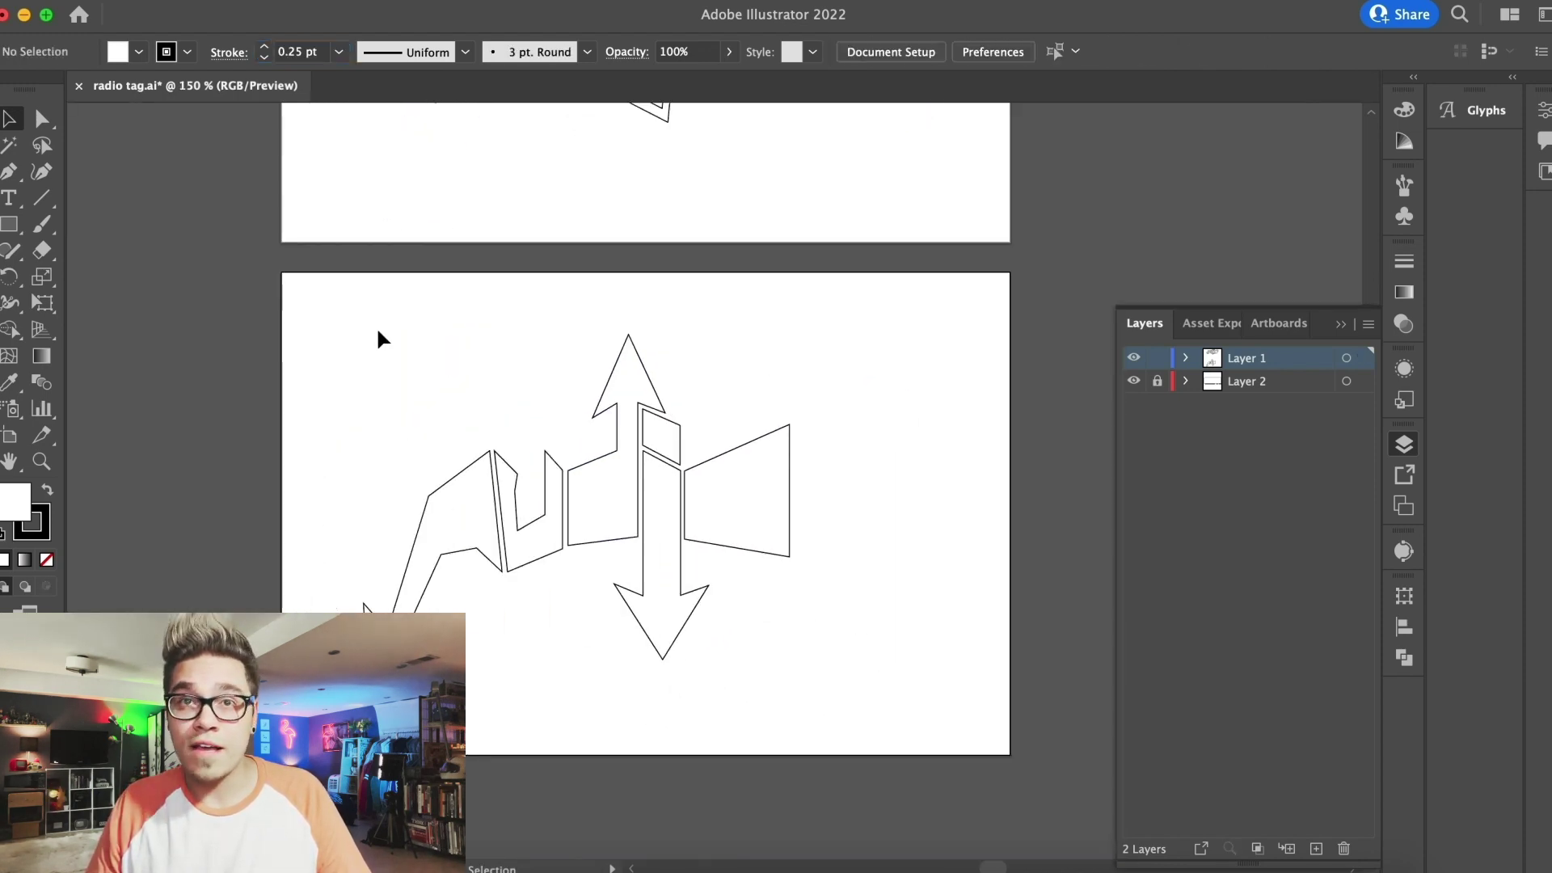
# Draw a small closed four-sided counter inside the upper part of the letter A
pyautogui.click(9, 172)
pyautogui.click(356, 510)
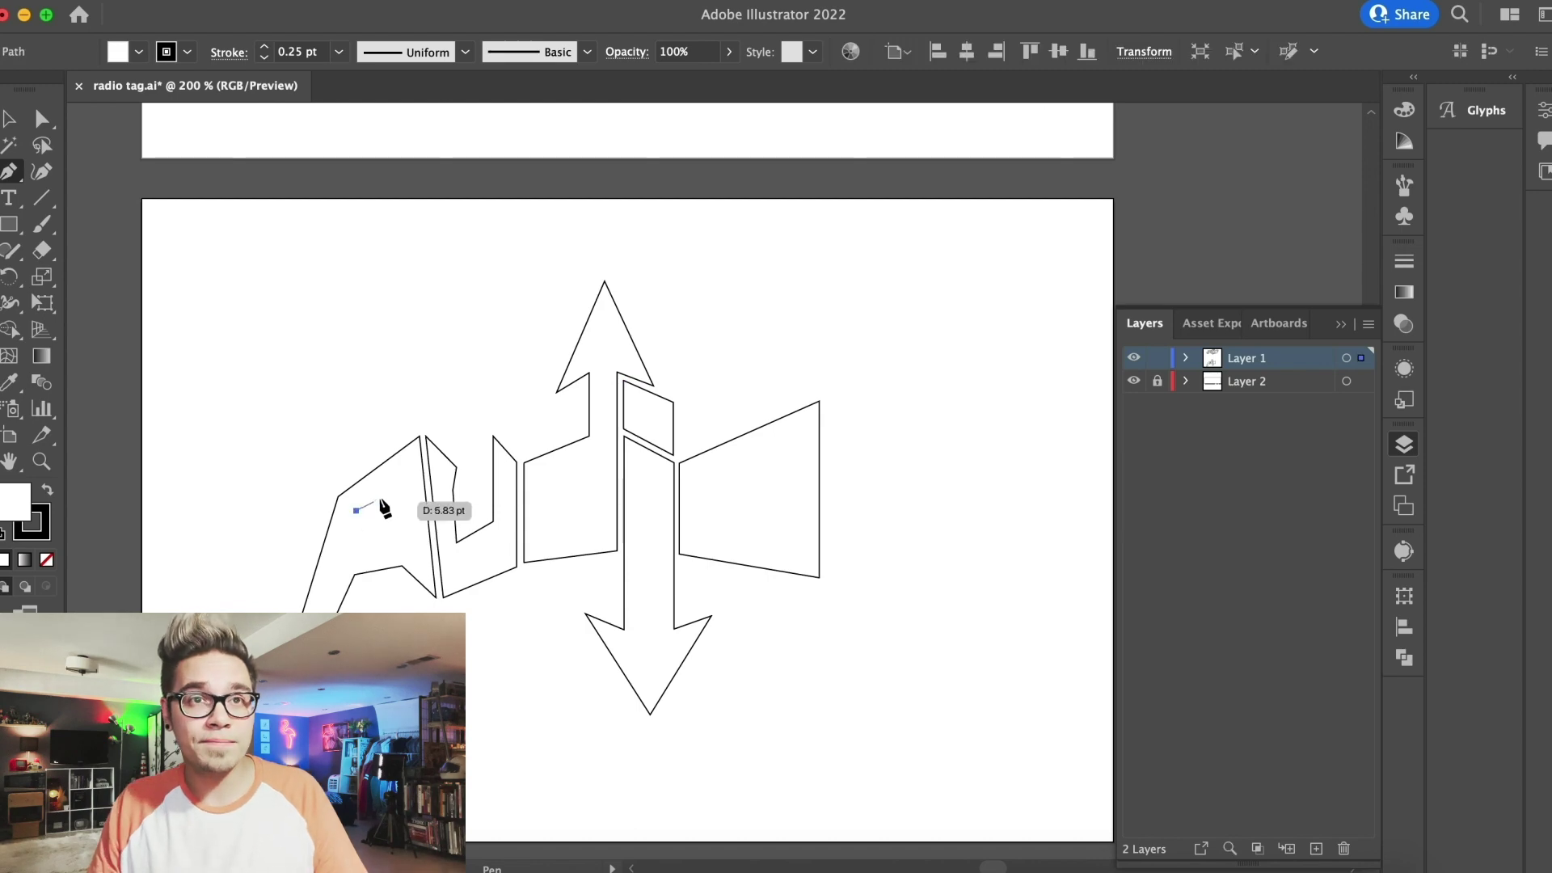
pyautogui.click(392, 490)
pyautogui.click(392, 520)
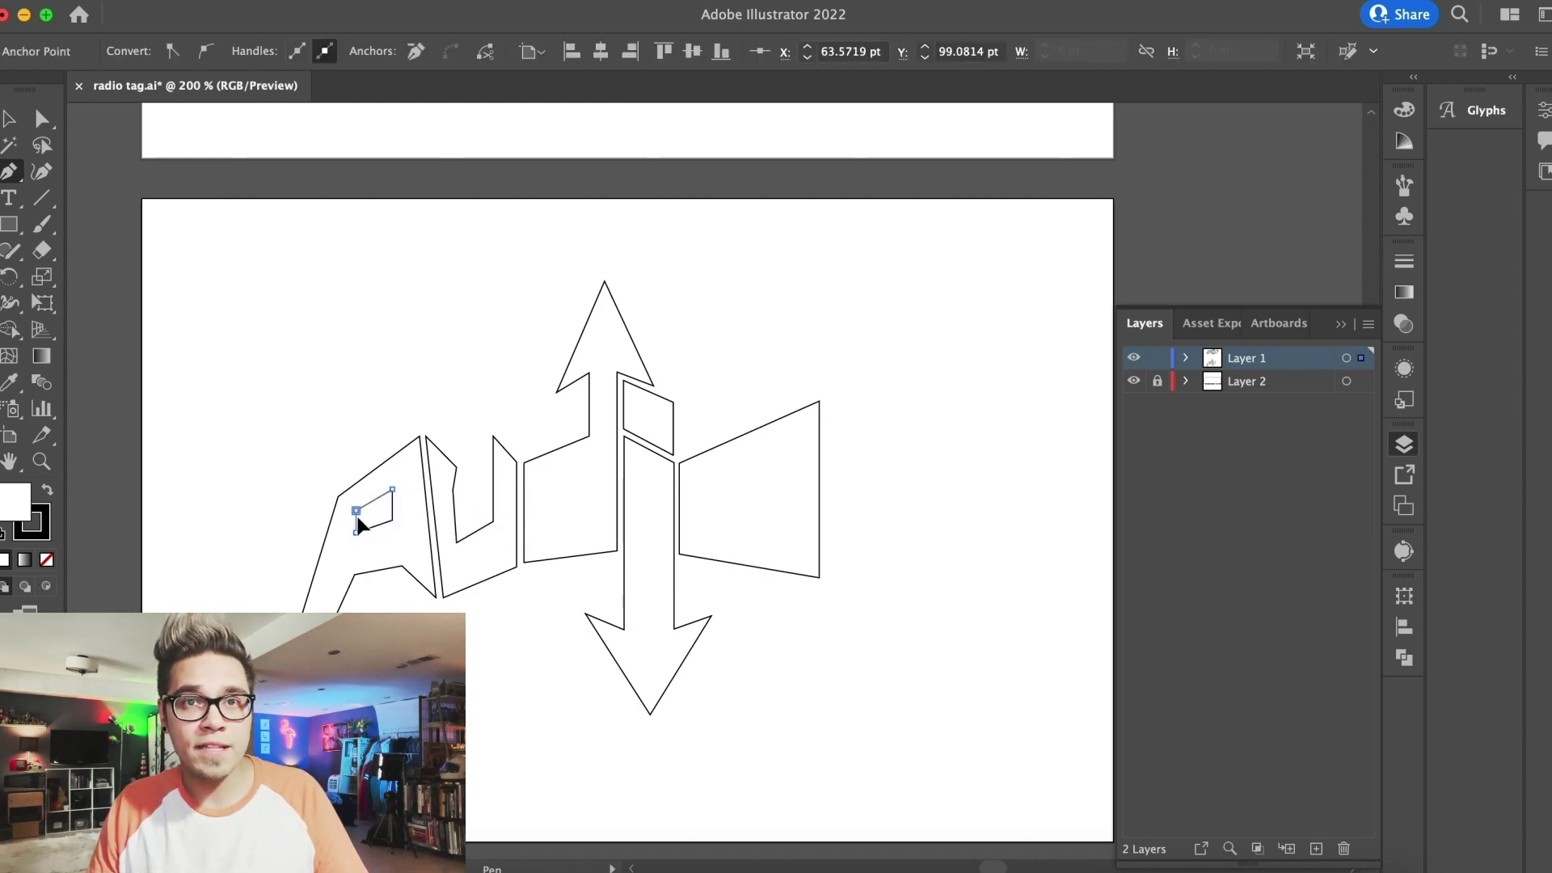
pyautogui.click(10, 120)
pyautogui.click(179, 228)
# Draw closed four-sided counters inside the letters D and O with the Pen tool
pyautogui.click(585, 477)
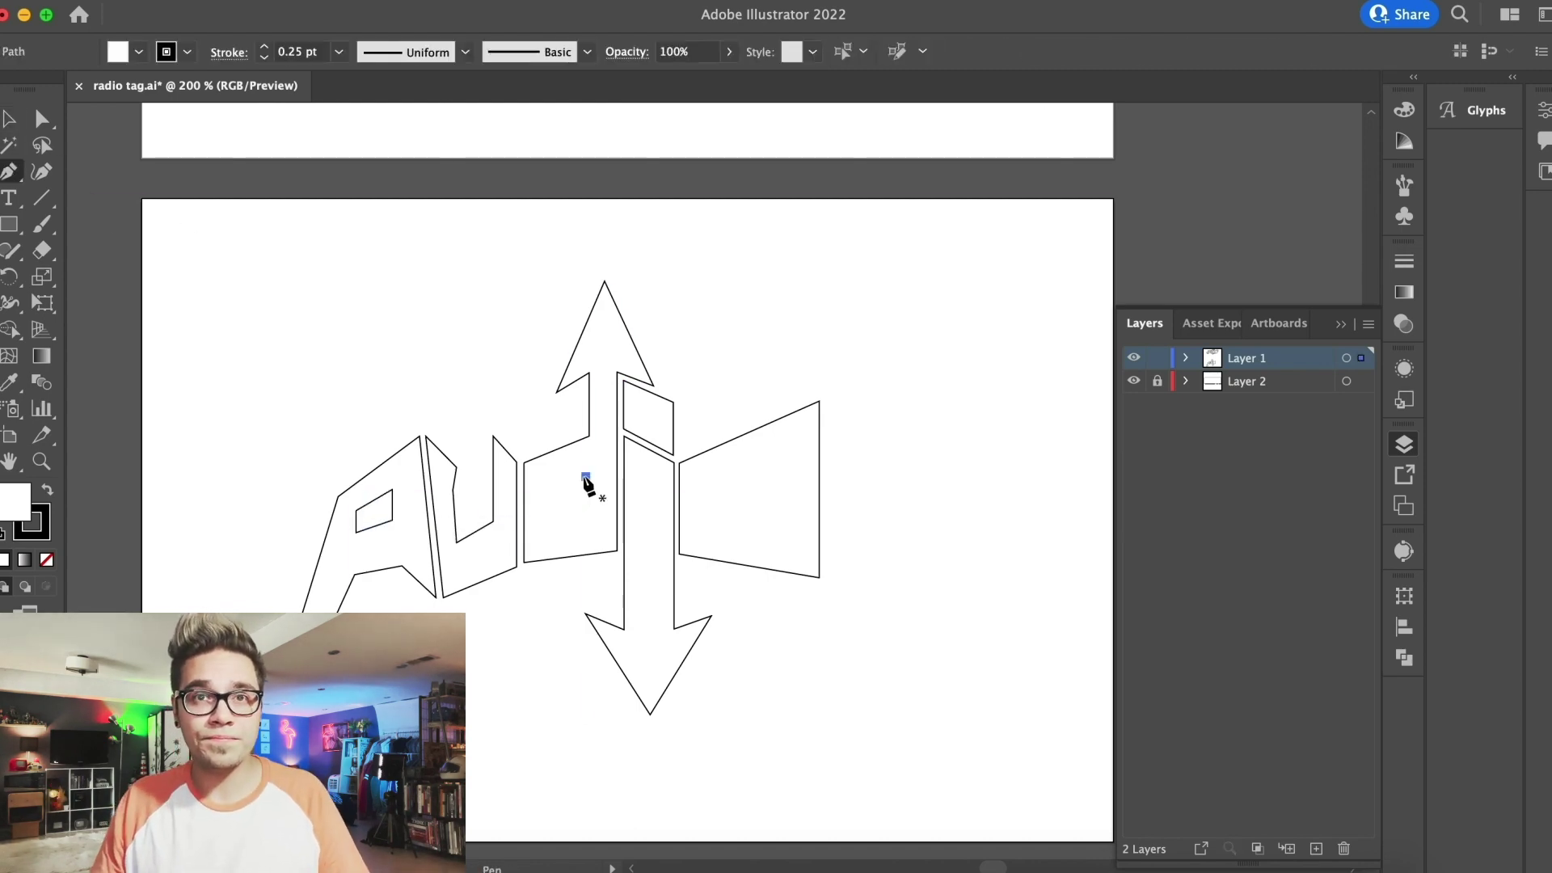
pyautogui.click(550, 489)
pyautogui.click(550, 520)
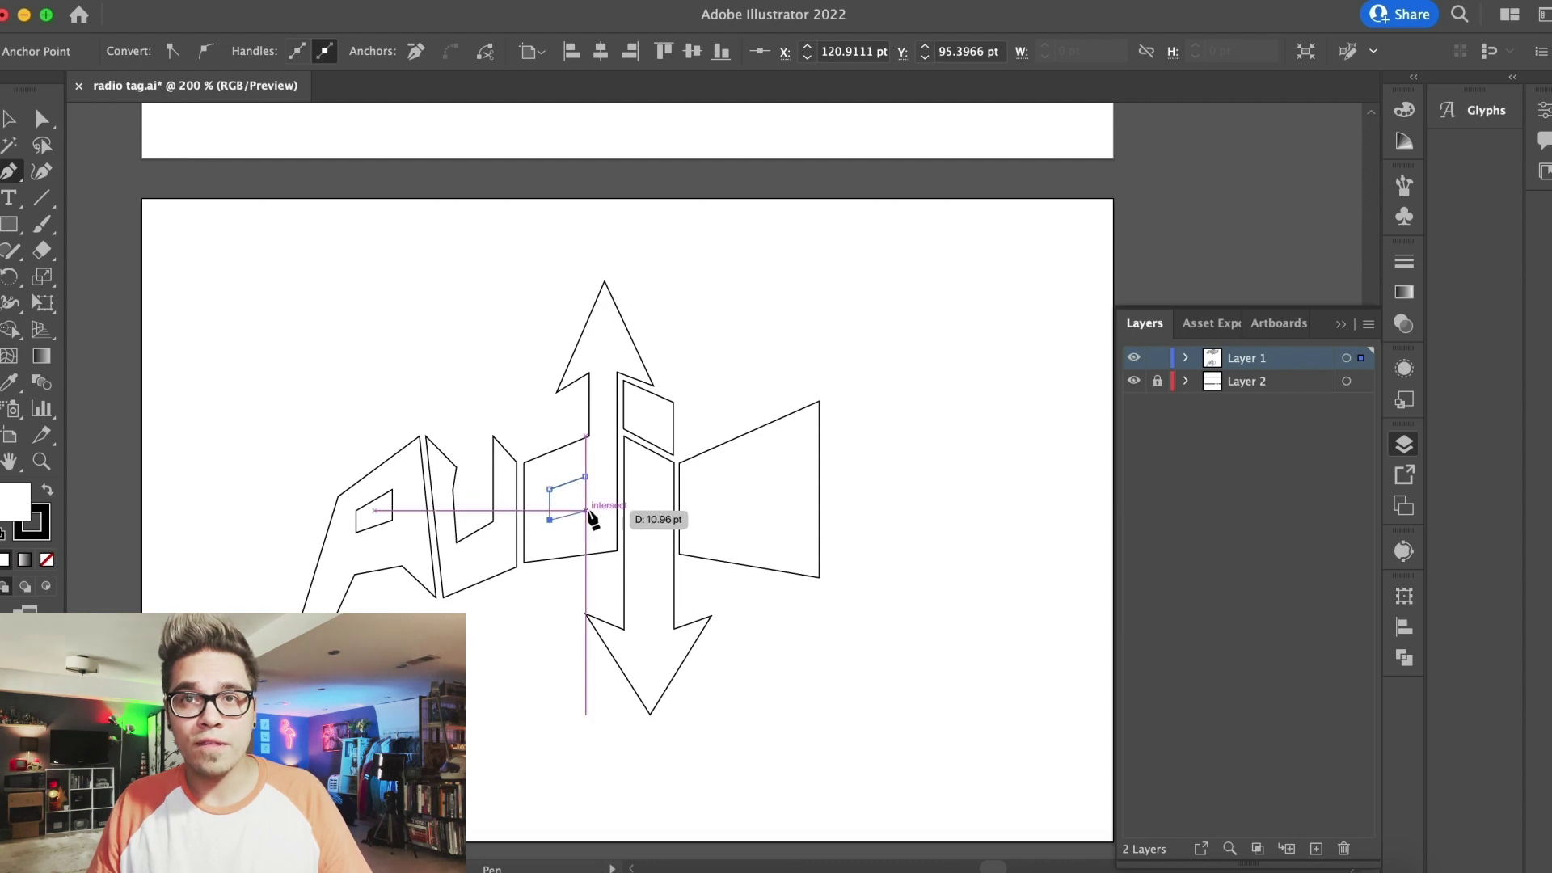
pyautogui.click(588, 525)
pyautogui.click(24, 115)
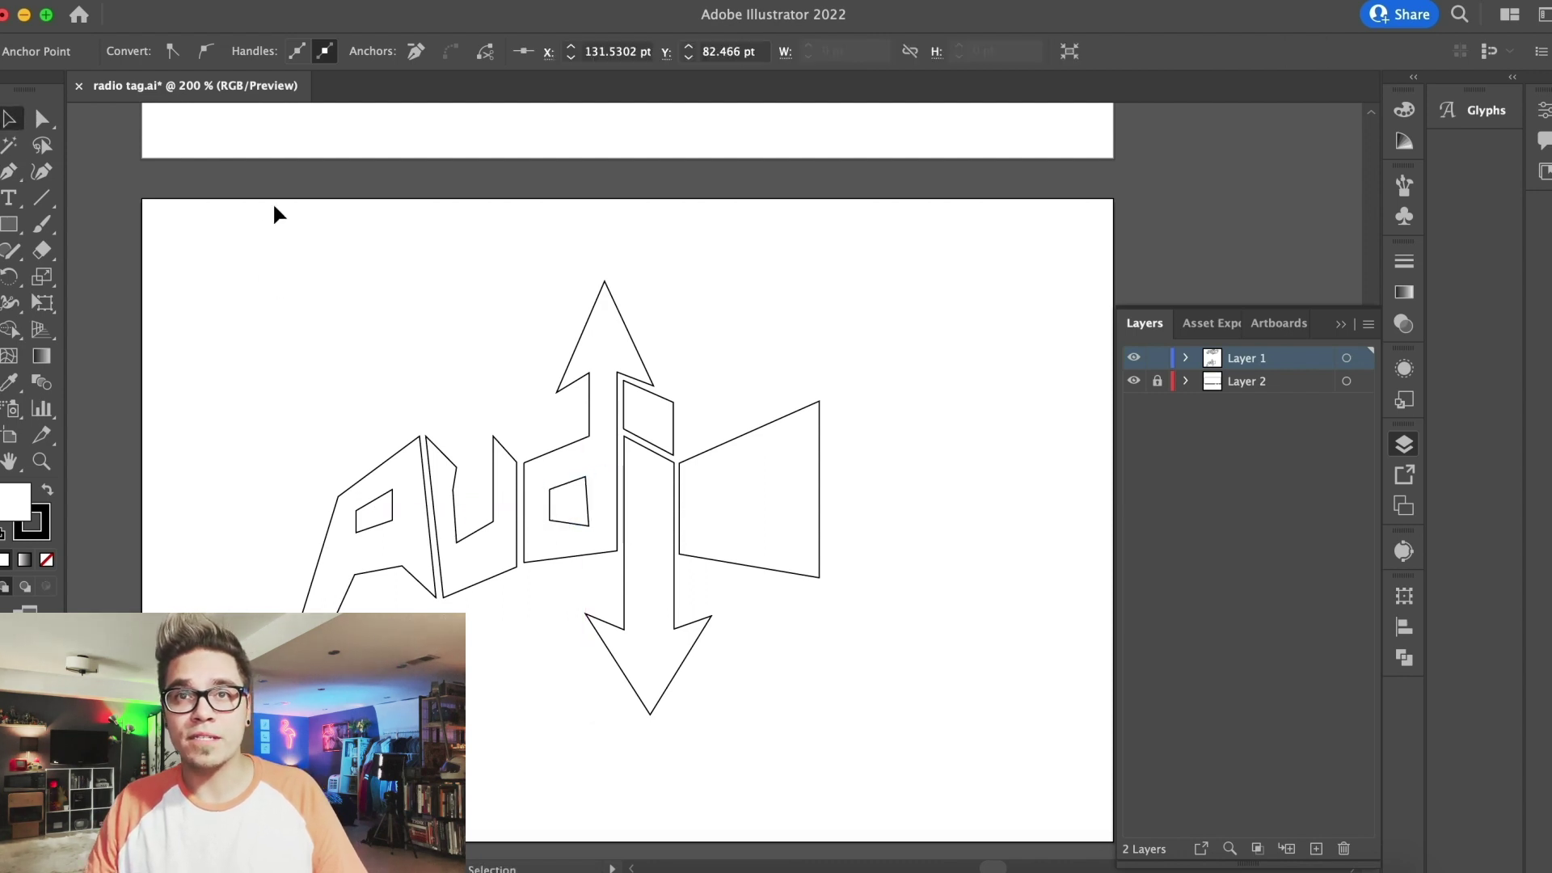
pyautogui.click(768, 444)
pyautogui.moveTo(679, 401)
pyautogui.mouseDown()
pyautogui.moveTo(644, 391)
pyautogui.moveTo(731, 501)
pyautogui.moveTo(718, 475)
pyautogui.mouseUp()
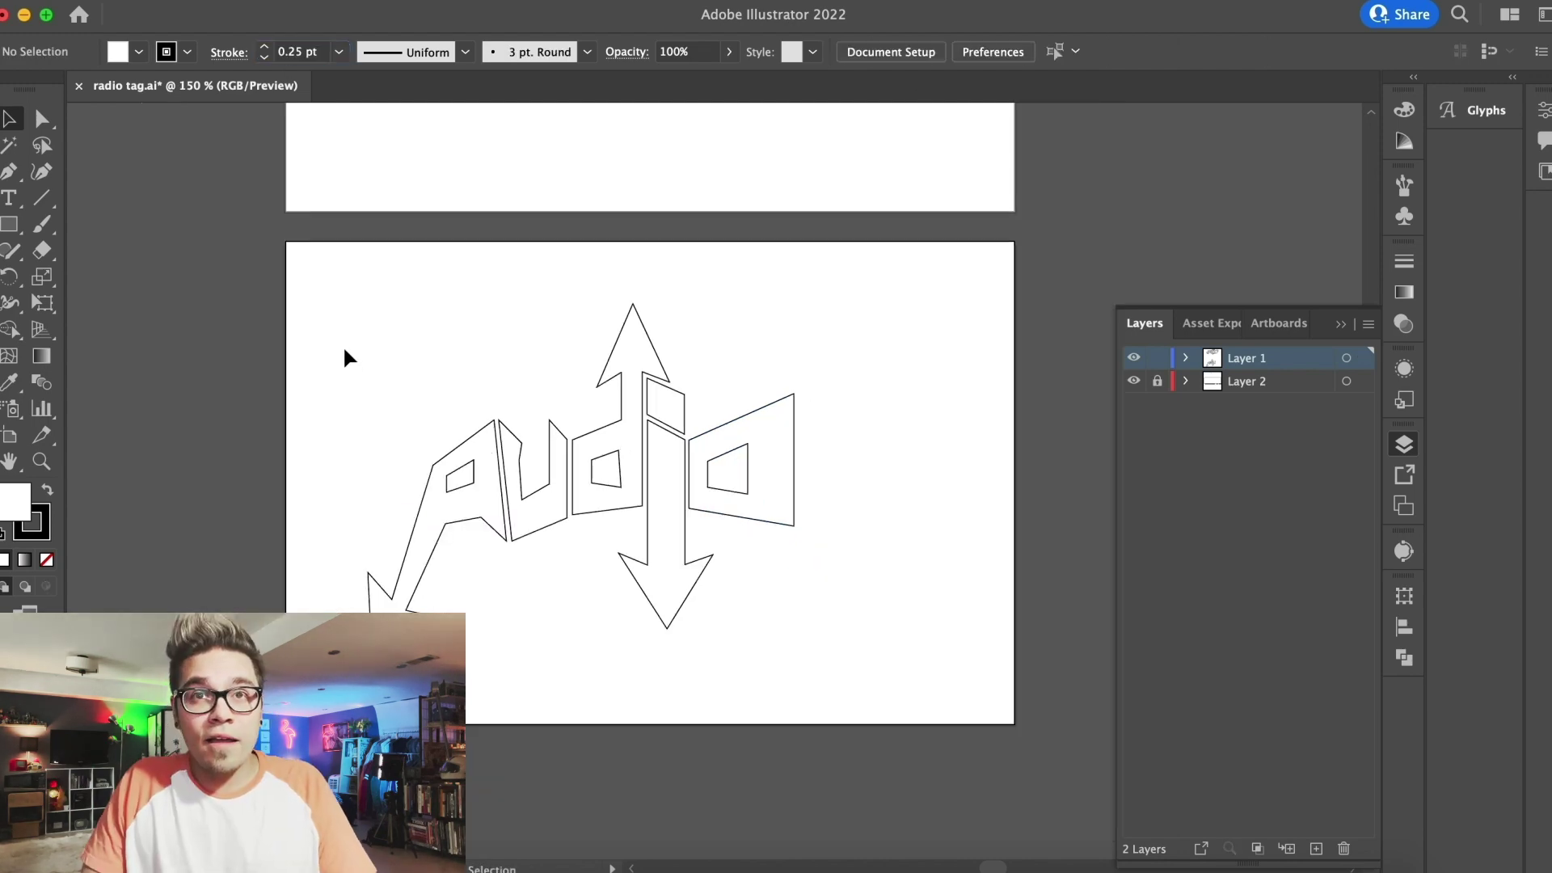
# Try to round the corners of all the letter outlines and counters at once
pyautogui.moveTo(342, 344); pyautogui.dragTo(889, 624)
pyautogui.press('super+equal')
pyautogui.press('super+equal')
pyautogui.press('a')
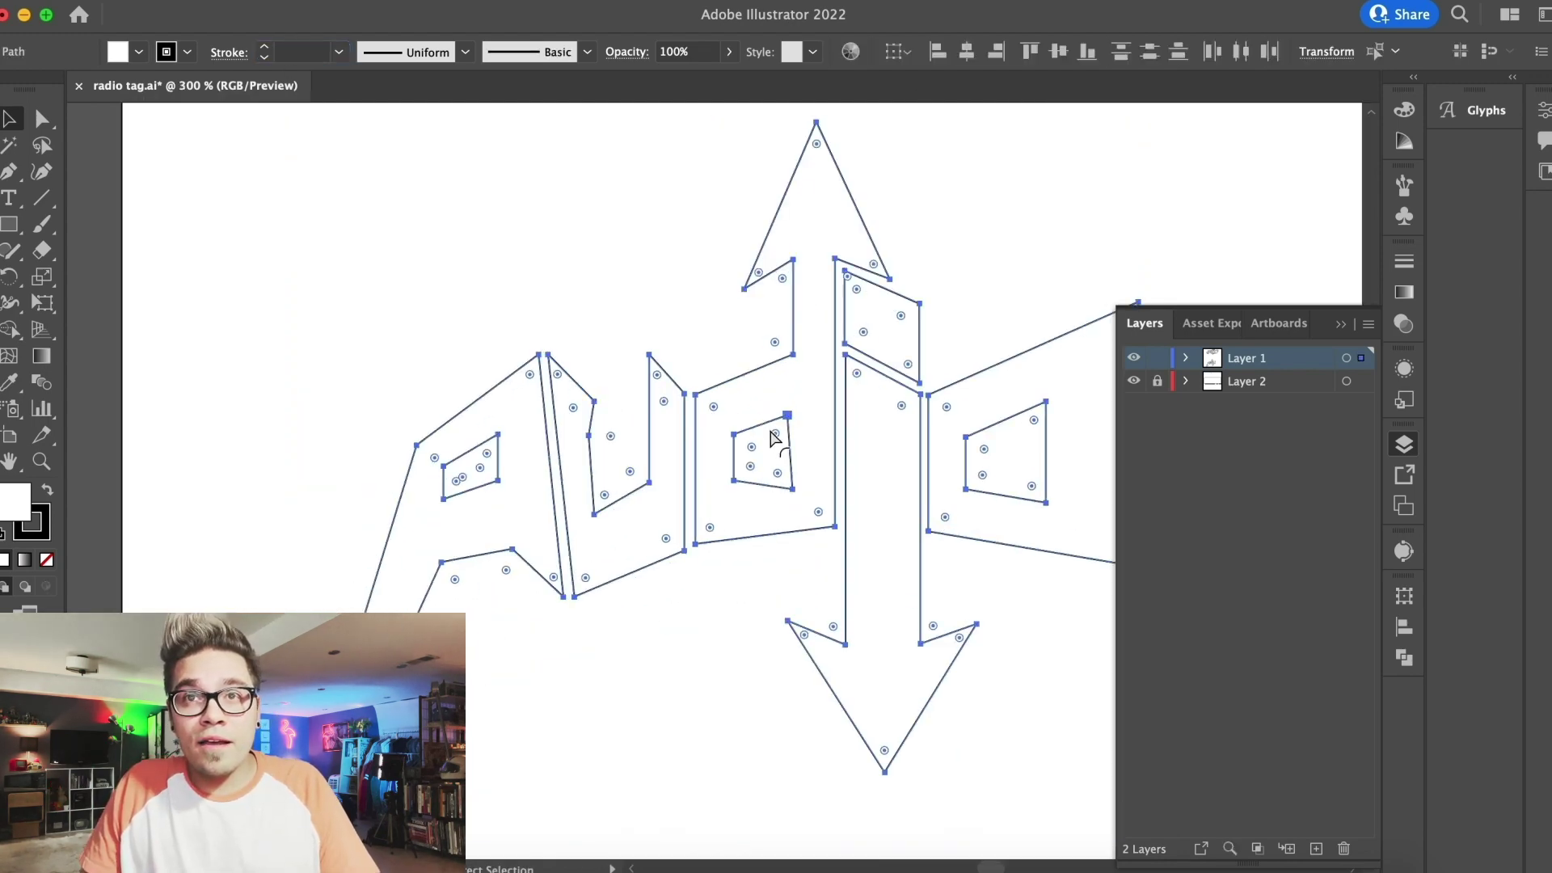
pyautogui.moveTo(773, 429); pyautogui.dragTo(776, 424)
pyautogui.press('v')
pyautogui.click(626, 294)
pyautogui.press('super+minus')
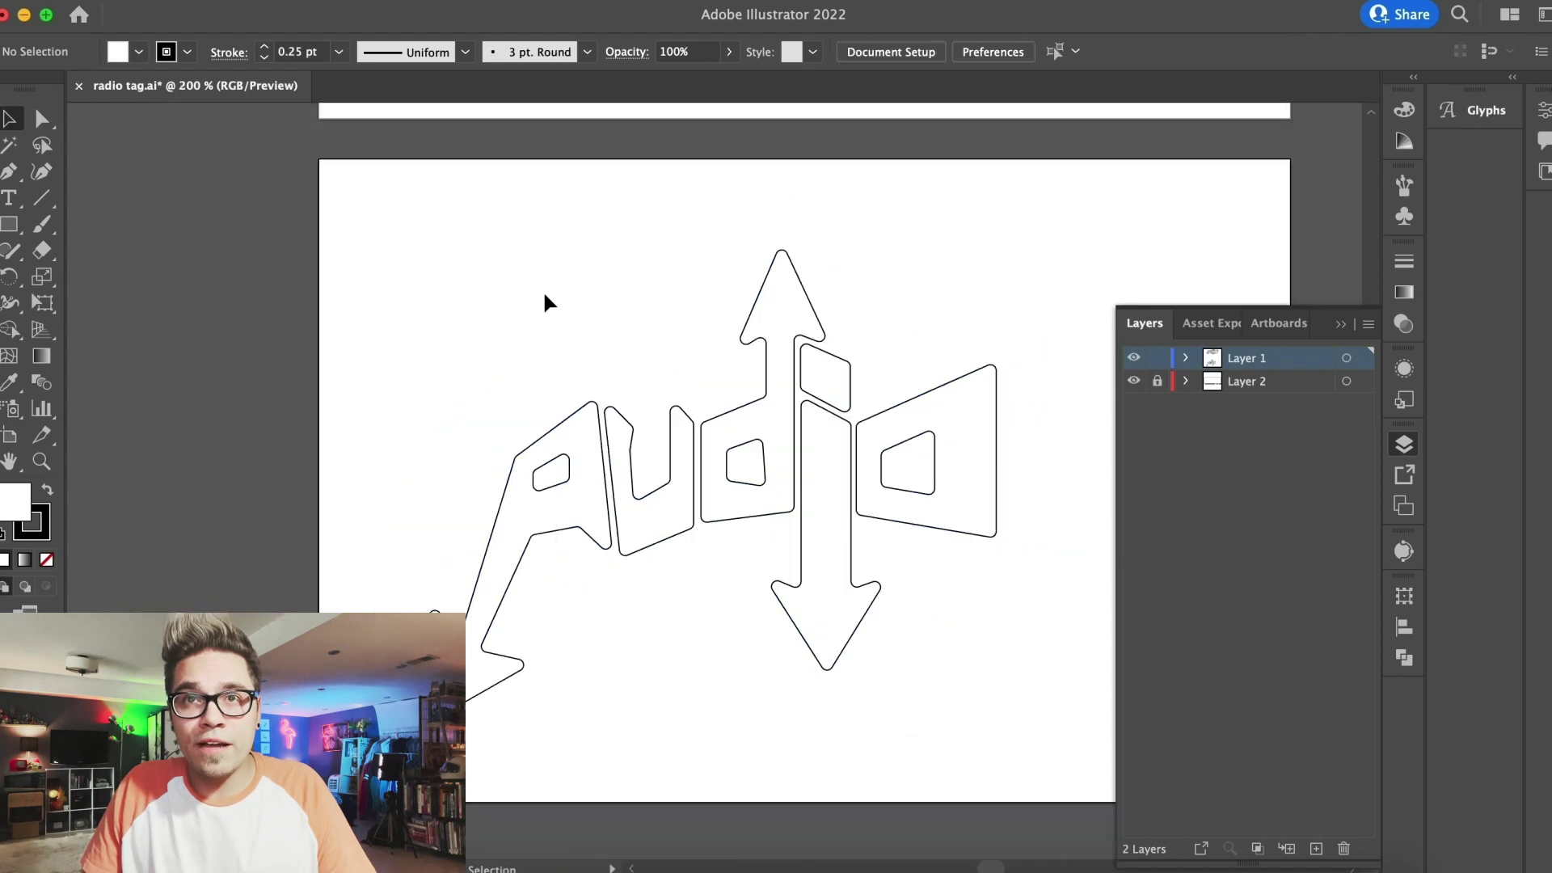
pyautogui.hscroll(3, 550, 294)
pyautogui.press('super+z')
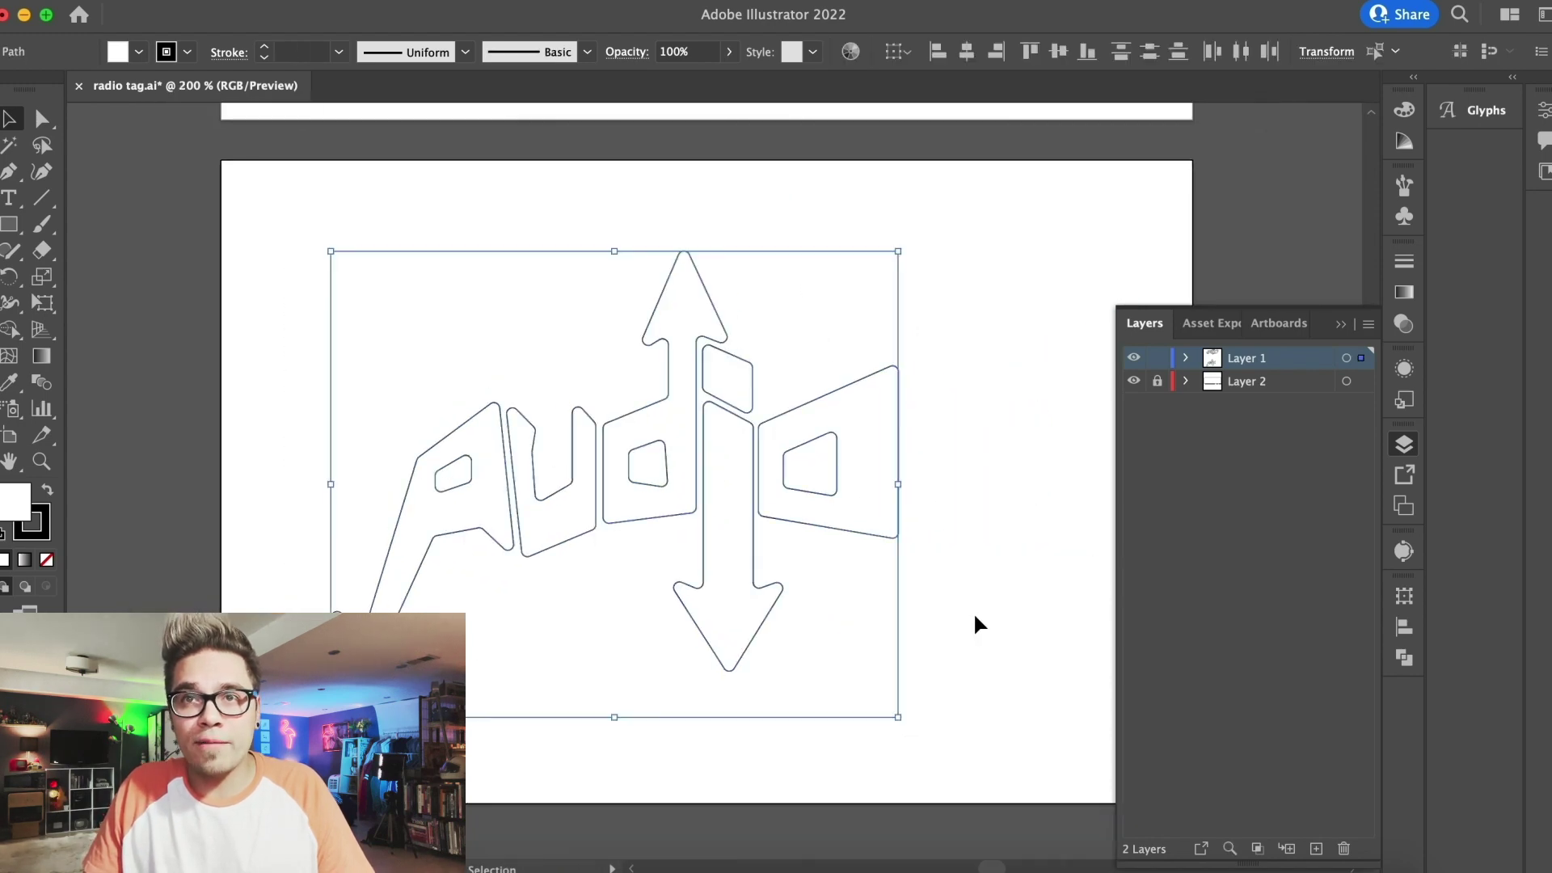
# Squash the whole word to a shorter height and tilt it slightly clockwise around the artboard's centre
pyautogui.moveTo(615, 720); pyautogui.dragTo(616, 586)
pyautogui.moveTo(605, 382); pyautogui.dragTo(655, 441)
pyautogui.moveTo(343, 323); pyautogui.dragTo(382, 263)
pyautogui.click(507, 216)
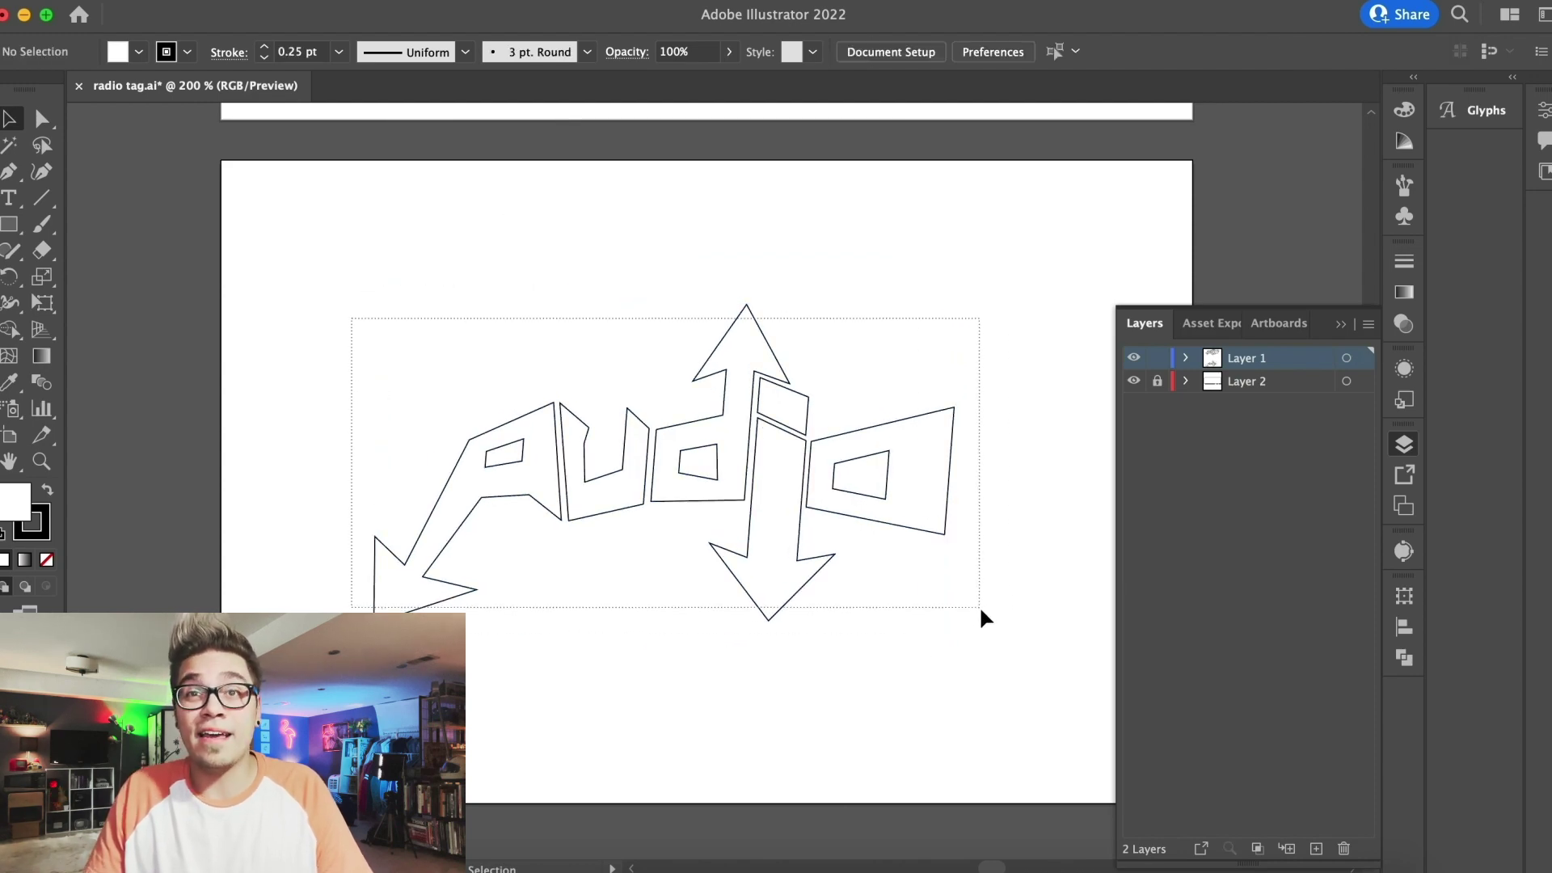
# Group all the letter outlines and counters into one object
pyautogui.moveTo(979, 609); pyautogui.dragTo(999, 597)
pyautogui.click(915, 333)
pyautogui.click(1342, 324)
pyautogui.click(250, 2)
pyautogui.click(271, 84)
# Place a copy of the lettering group behind the original, offset slightly down and to the right as a block shadow
pyautogui.press('super+plus')
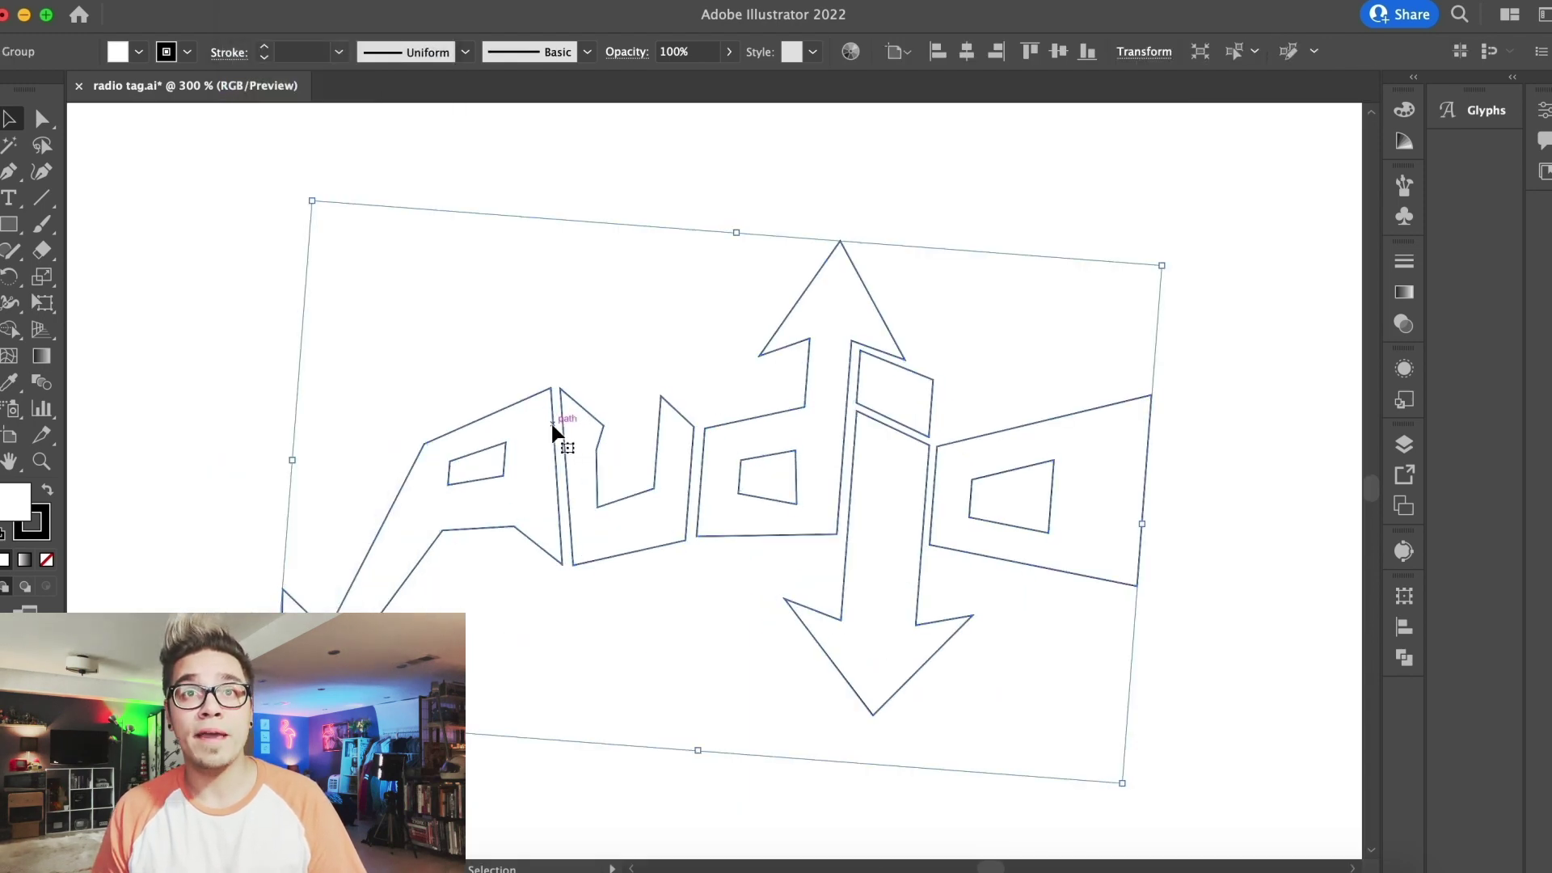
pyautogui.hotkey('ctrl', '=')
pyautogui.hotkey('ctrl', '=')
pyautogui.moveTo(480, 402); pyautogui.dragTo(501, 435)
pyautogui.press('super+minus')
pyautogui.press('v')
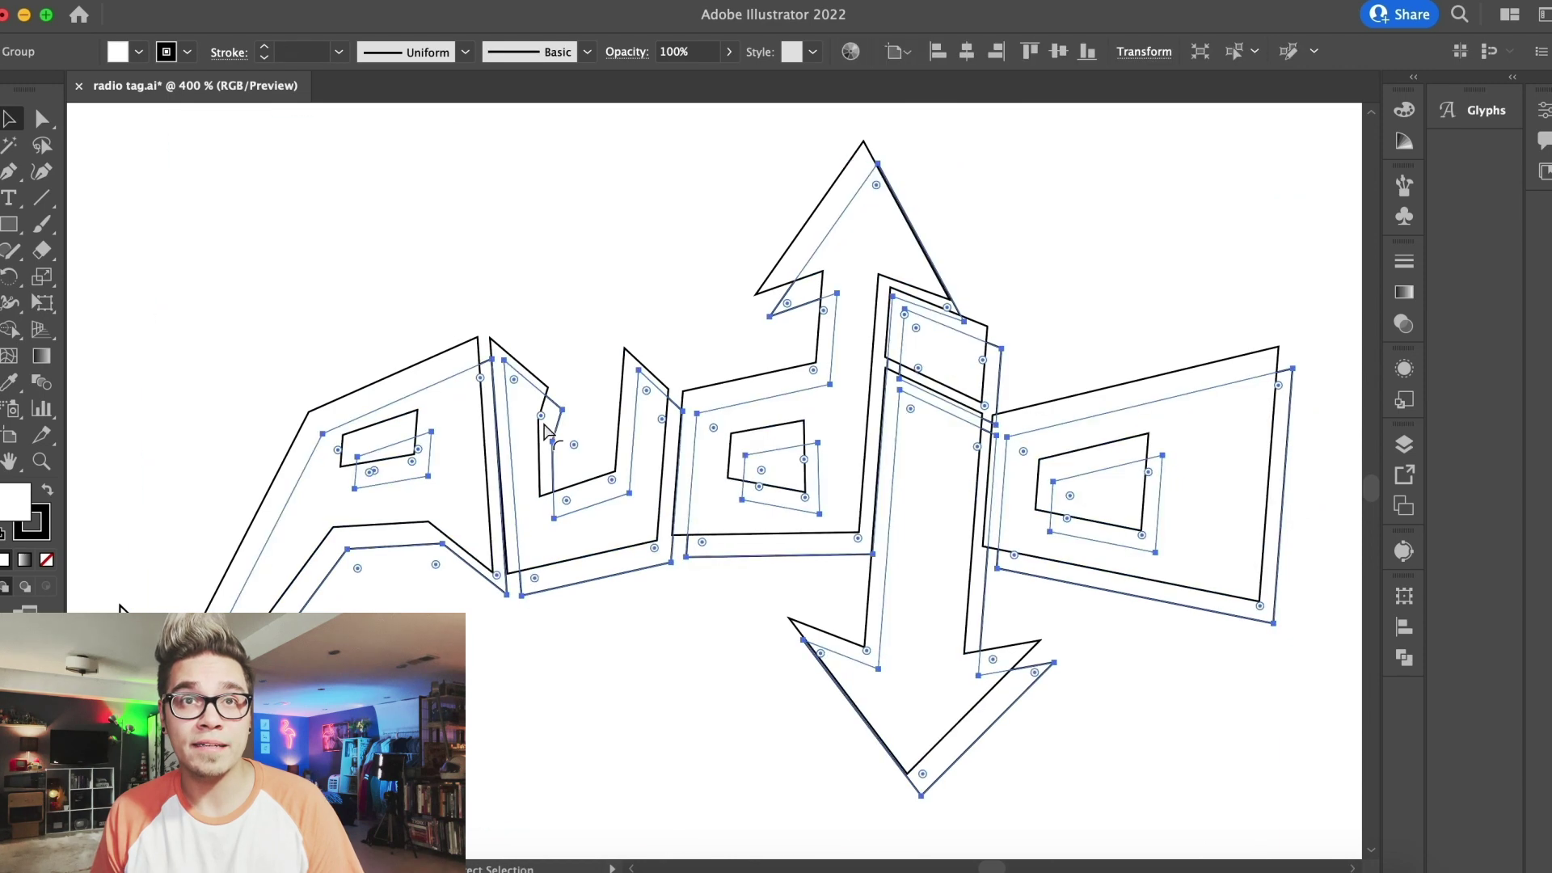
pyautogui.click(461, 252)
pyautogui.click(975, 742)
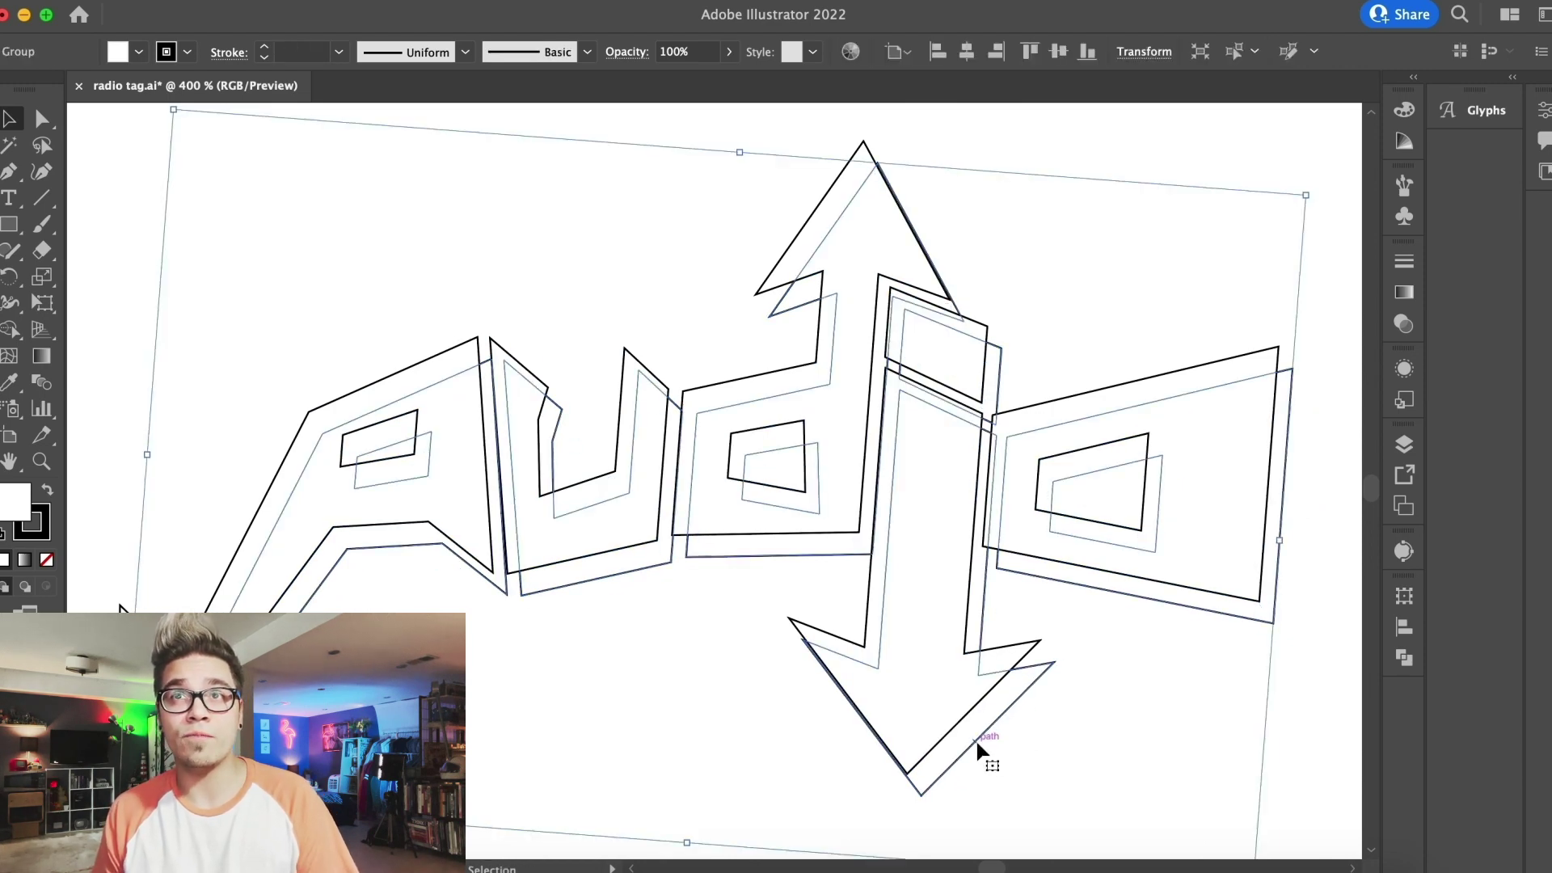
pyautogui.press('Right')
pyautogui.click(765, 773)
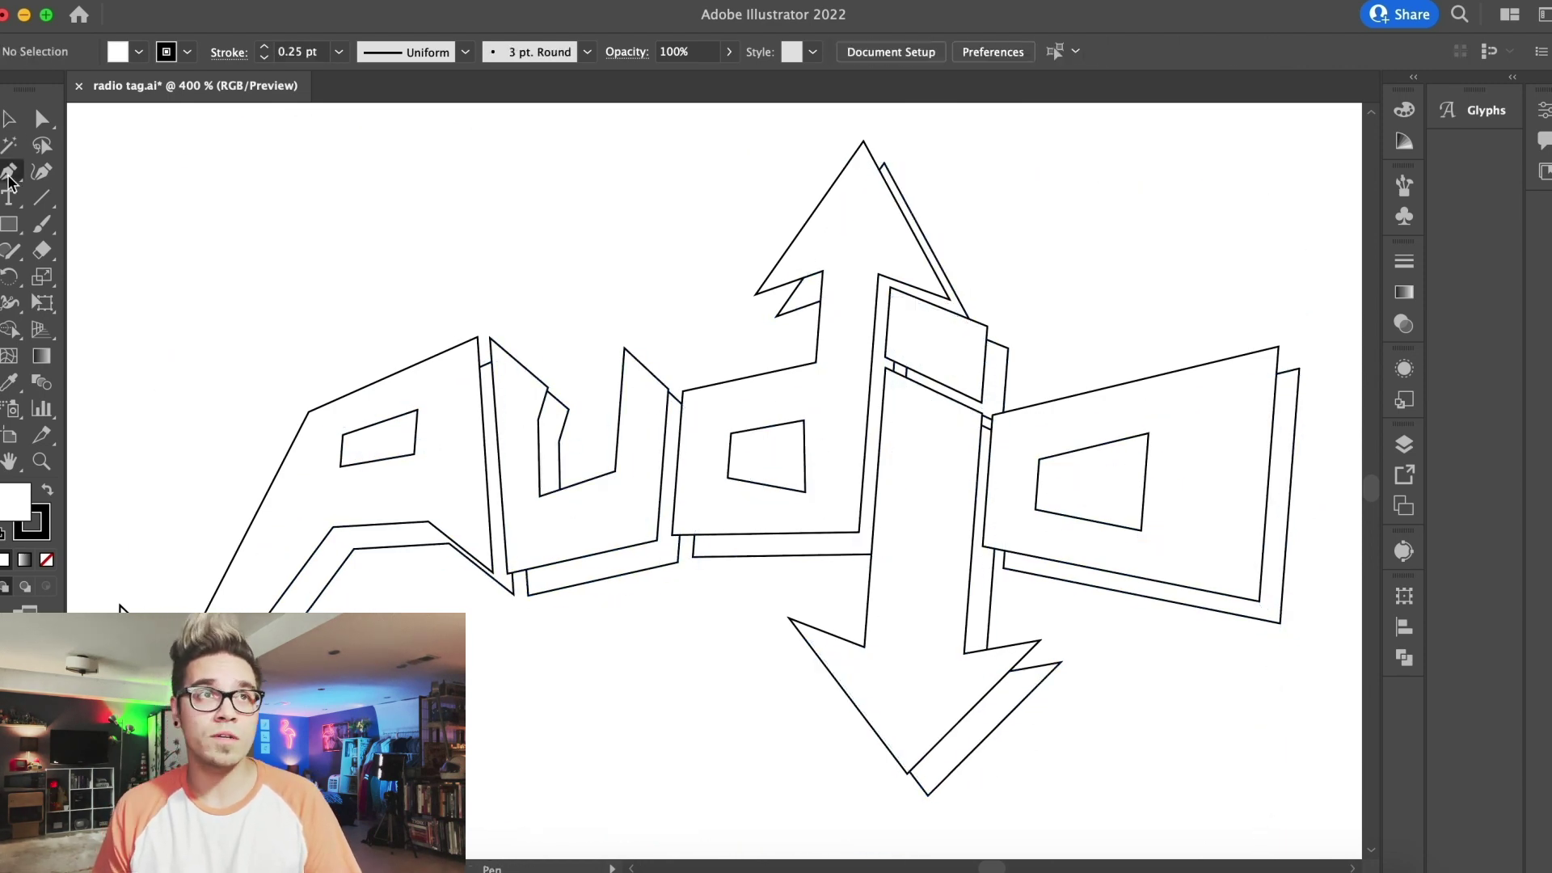
# Add anchor points to the A's back outline near its arrowhead tips and its upper-right peak
pyautogui.press('super+plus')
pyautogui.moveTo(398, 517); pyautogui.dragTo(555, 199)
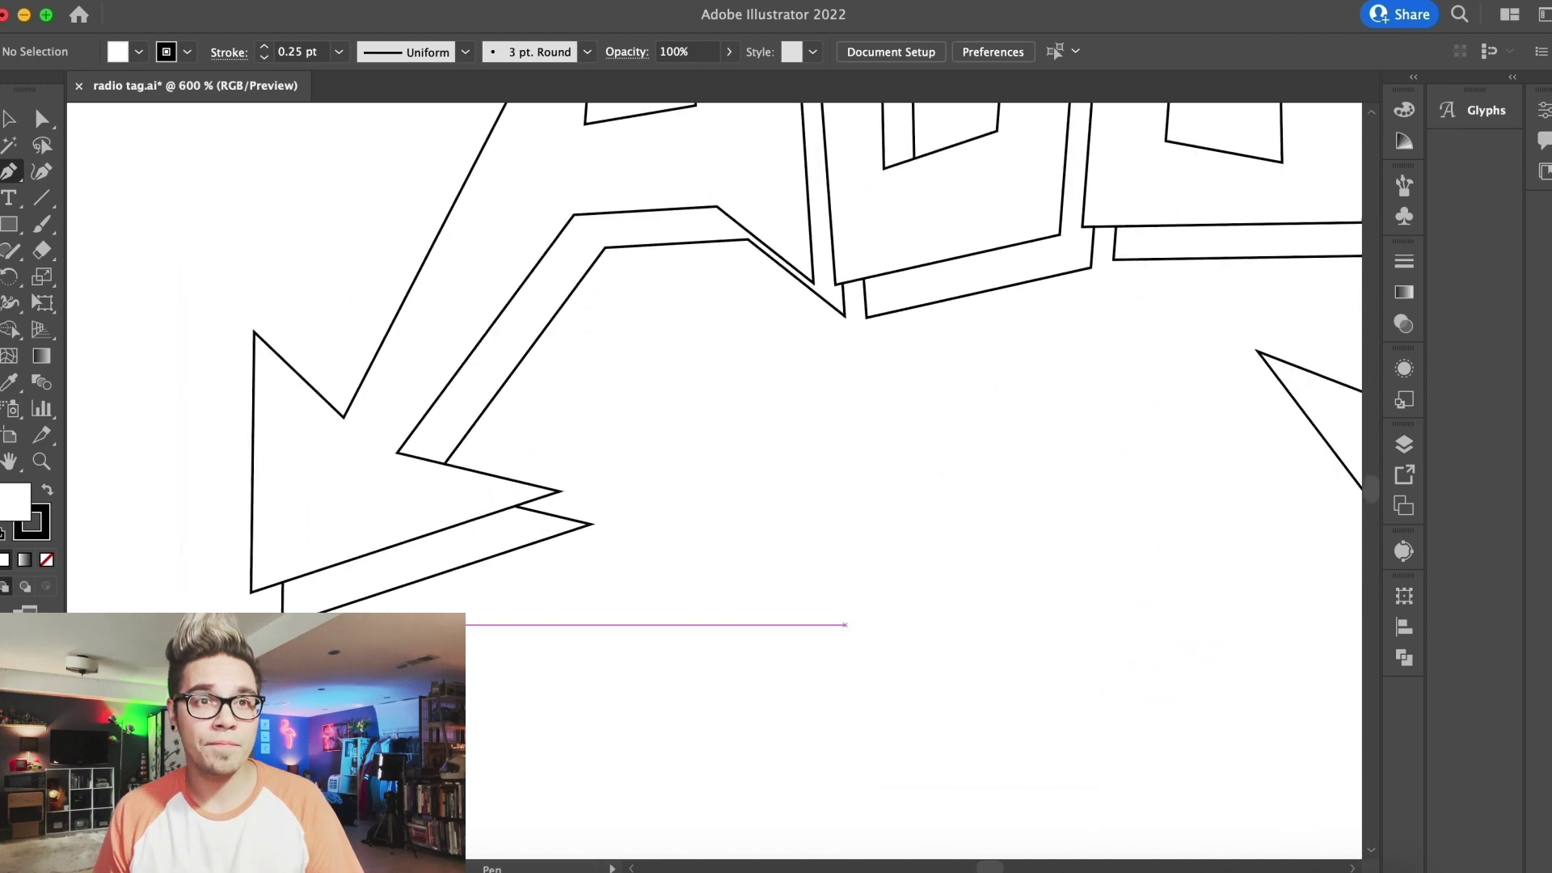
pyautogui.click(282, 600)
pyautogui.press('super+z')
pyautogui.moveTo(10, 171); pyautogui.dragTo(97, 199)
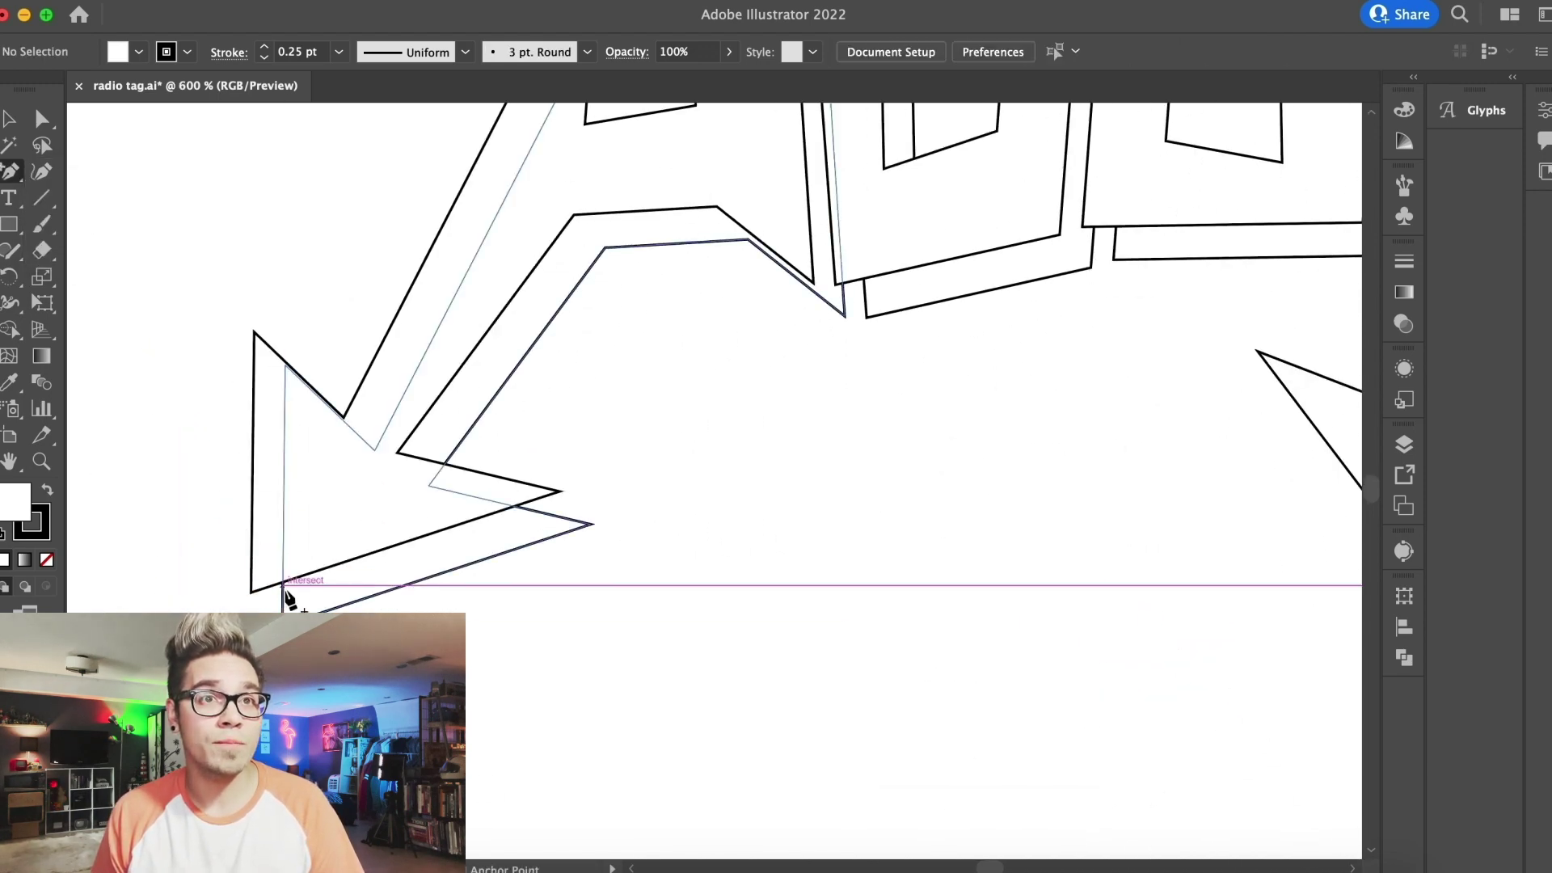
pyautogui.click(282, 600)
pyautogui.scroll(5, 700, 417)
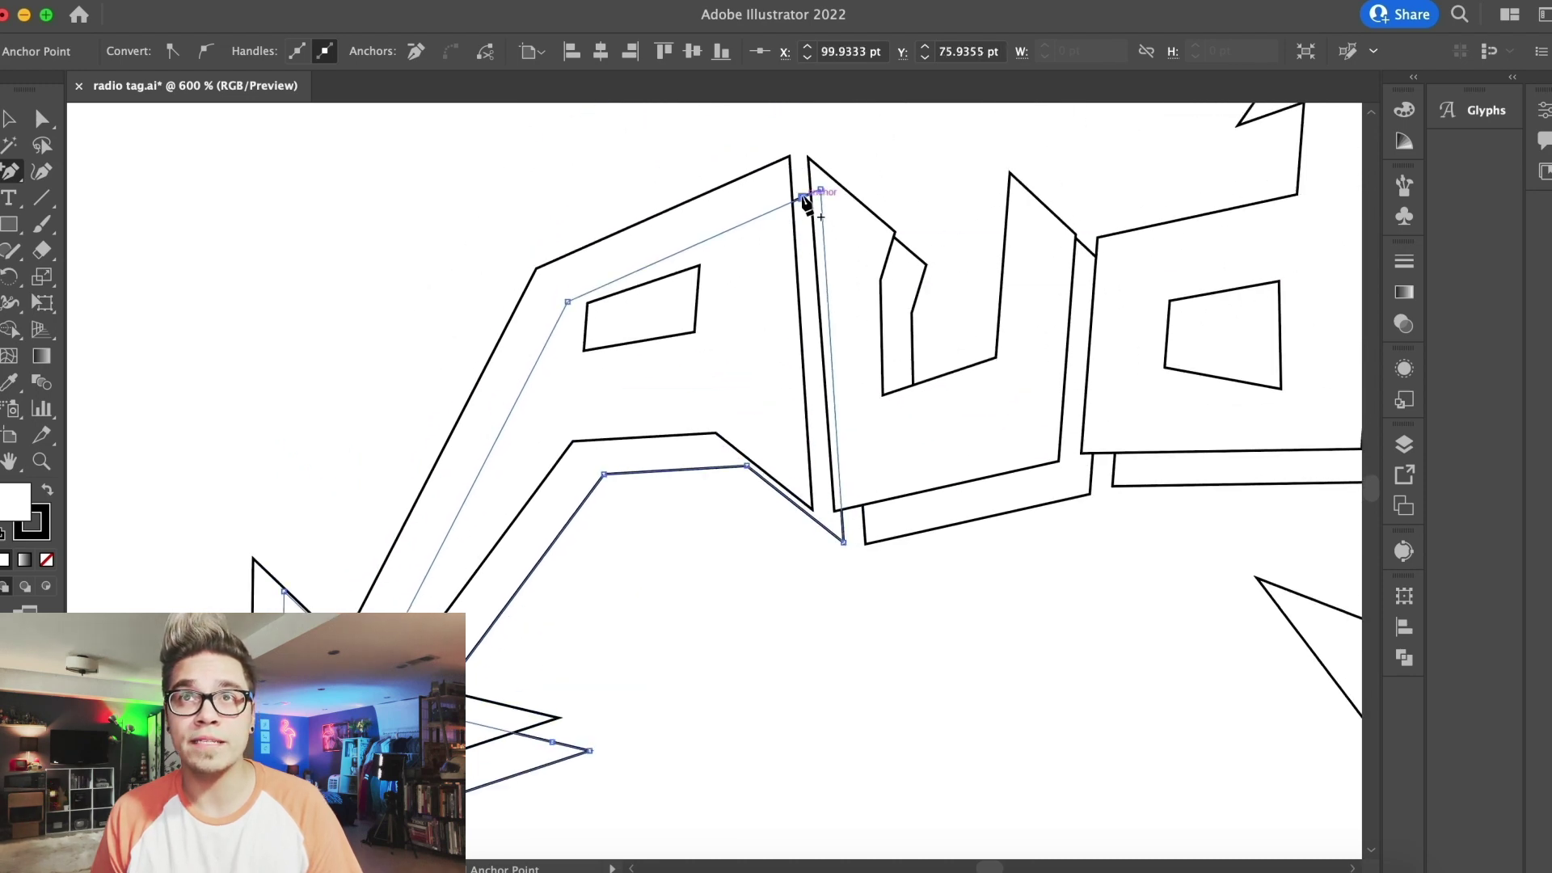
# Add anchor points to the back outlines near the lower-left corners of U and D and the D arrowhead's left barb
pyautogui.hscroll(4, 804, 202)
pyautogui.click(750, 577)
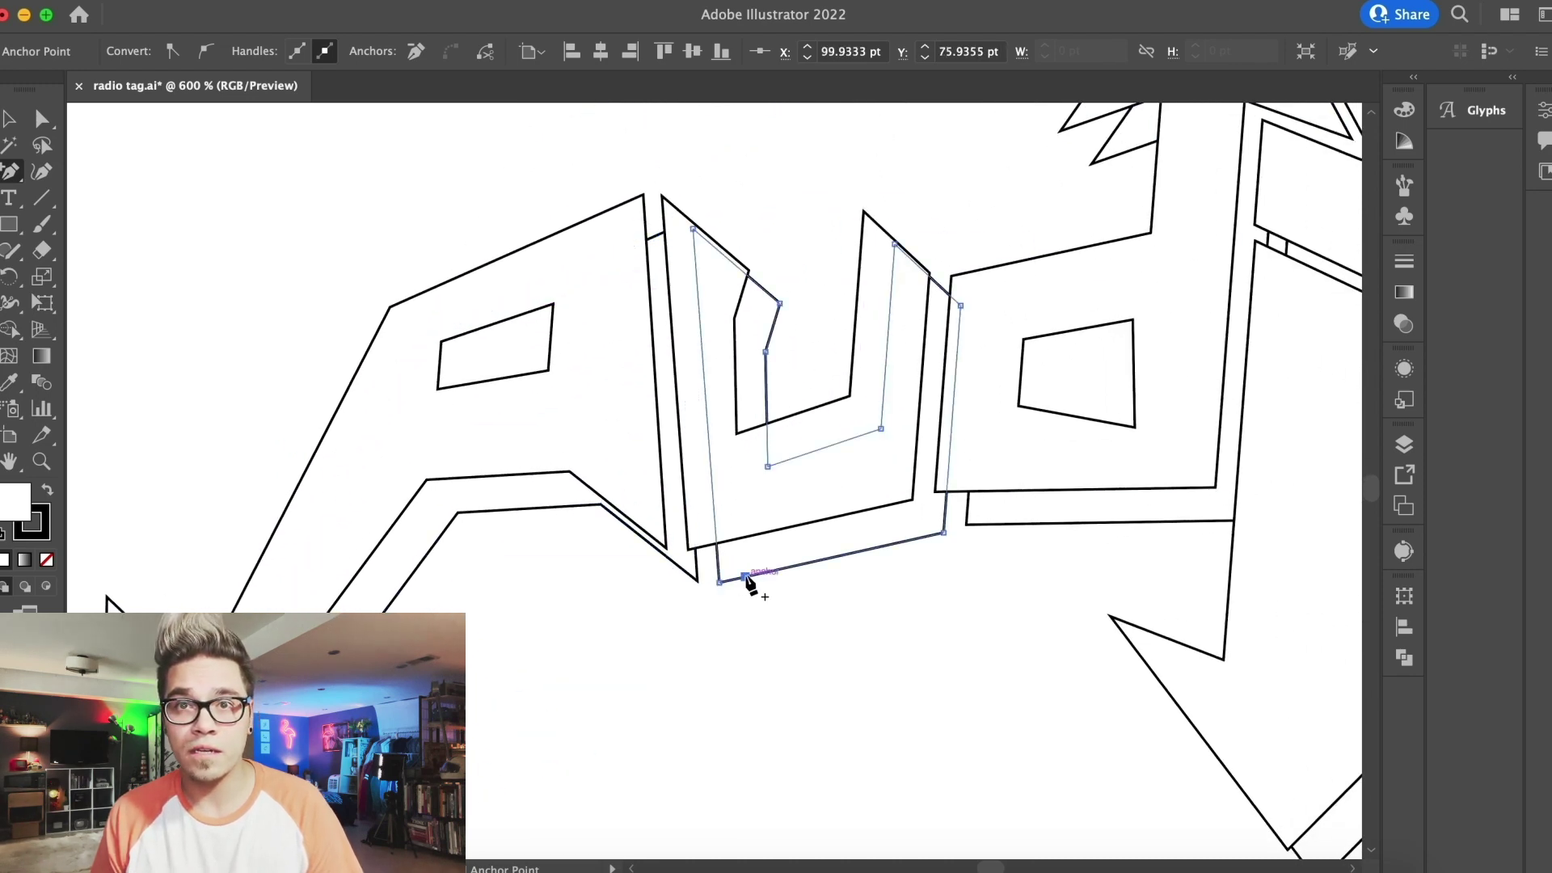
pyautogui.hscroll(5, 753, 578)
pyautogui.click(814, 553)
pyautogui.scroll(4, 819, 550)
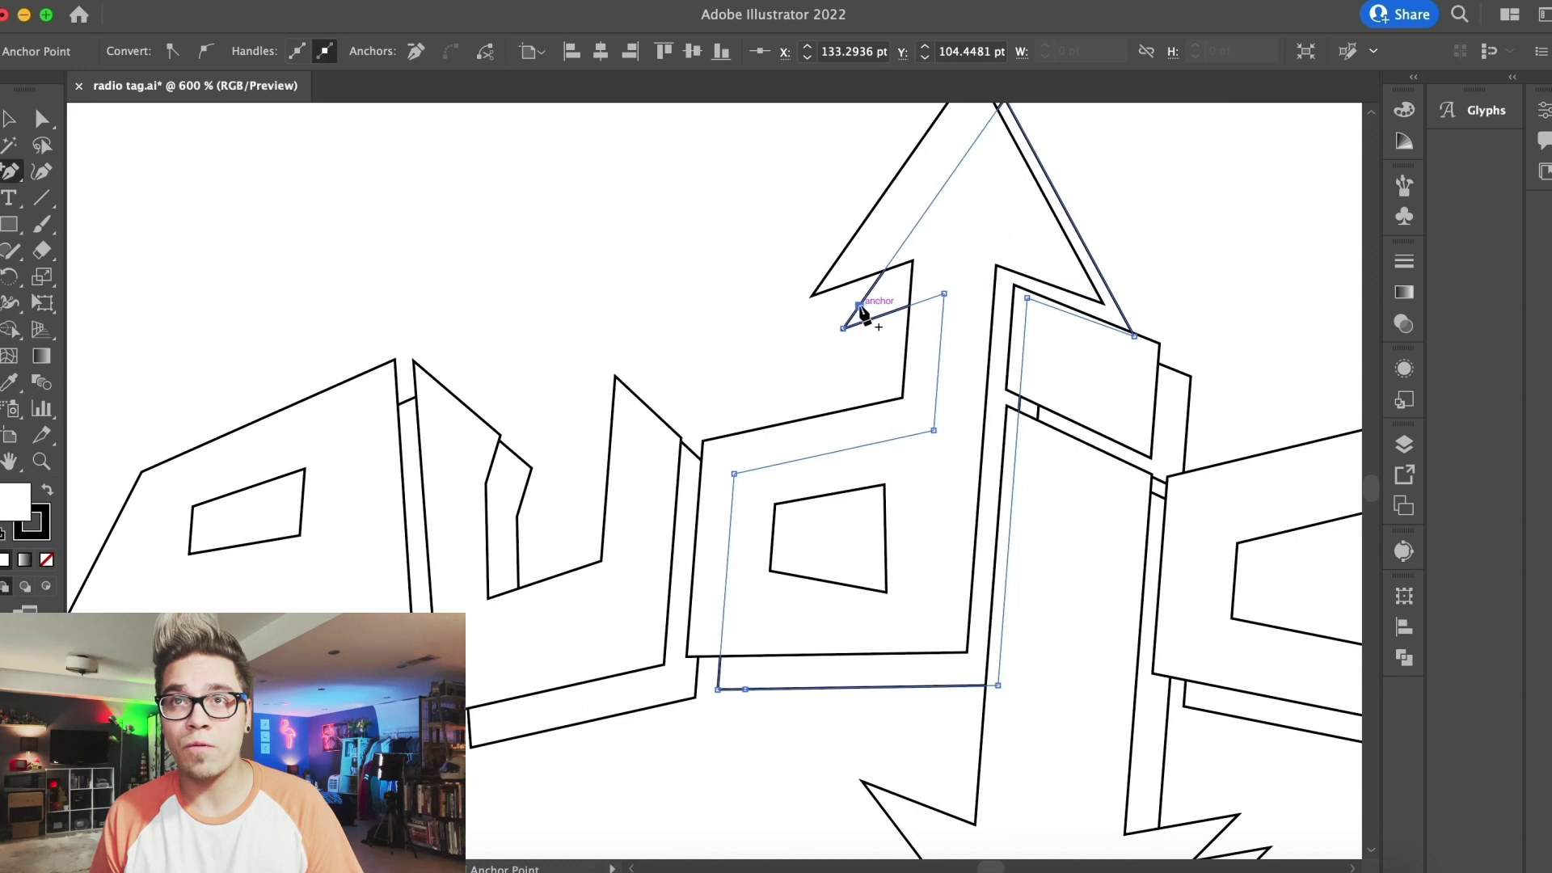
pyautogui.hscroll(4, 863, 313)
pyautogui.click(866, 312)
# Add anchor points to the back outlines near the I arrowhead's right barb and the O's upper-right and lower-left corners
pyautogui.scroll(-4, 1077, 575)
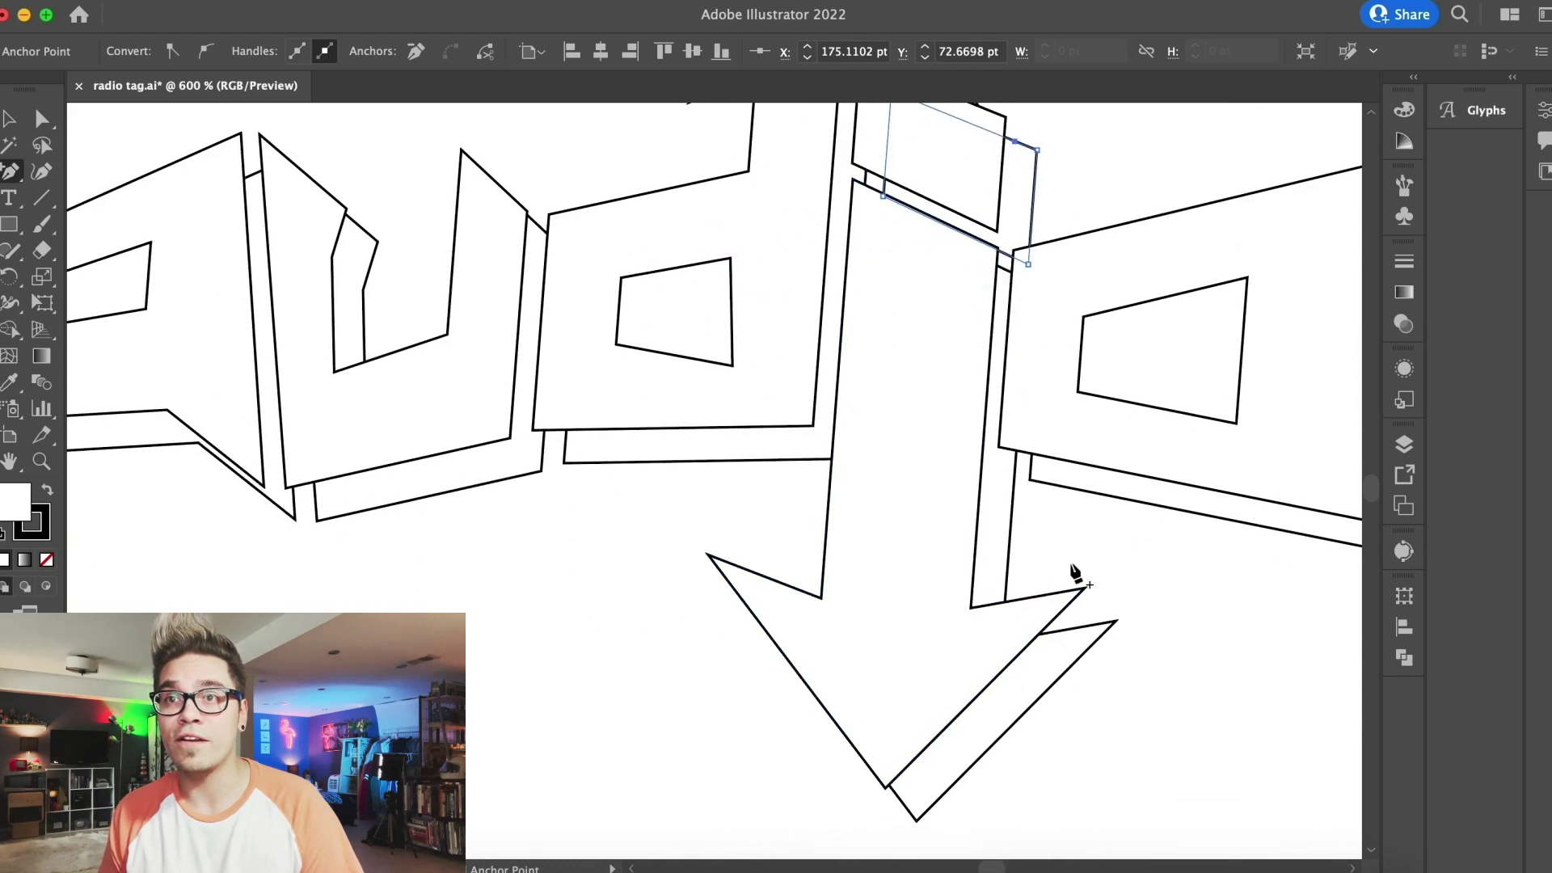
pyautogui.click(1085, 628)
pyautogui.hscroll(4, 987, 768)
pyautogui.scroll(1, 986, 768)
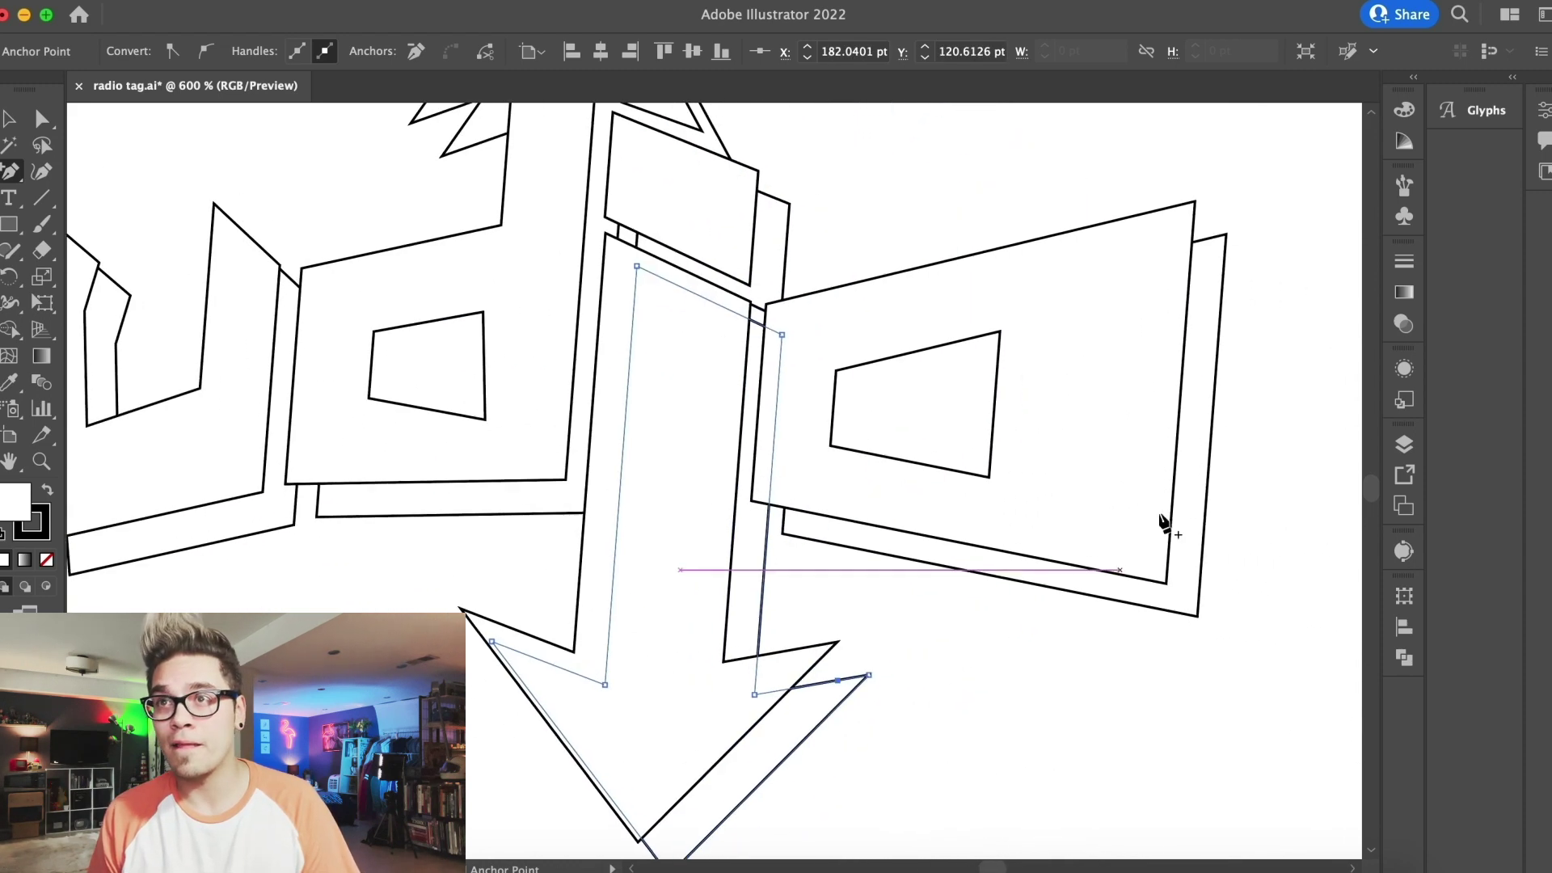
pyautogui.click(1205, 239)
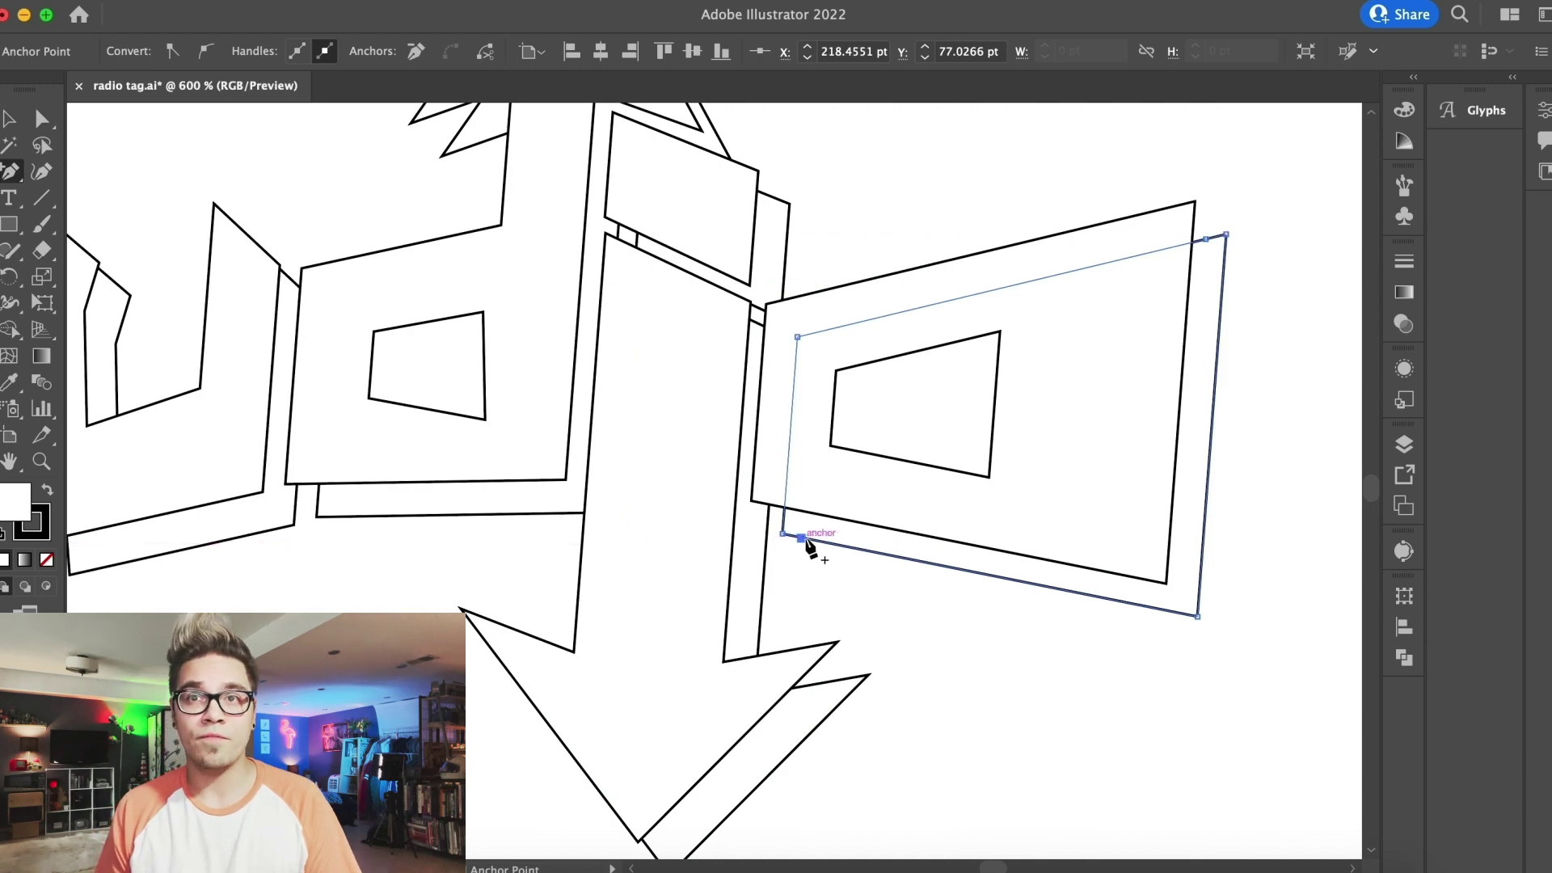
pyautogui.click(9, 119)
pyautogui.click(180, 136)
# Move the added anchors on the A's back arrowhead onto the front arrowhead's lower-left and right tips
pyautogui.hscroll(-4, 180, 136)
pyautogui.scroll(1, 179, 136)
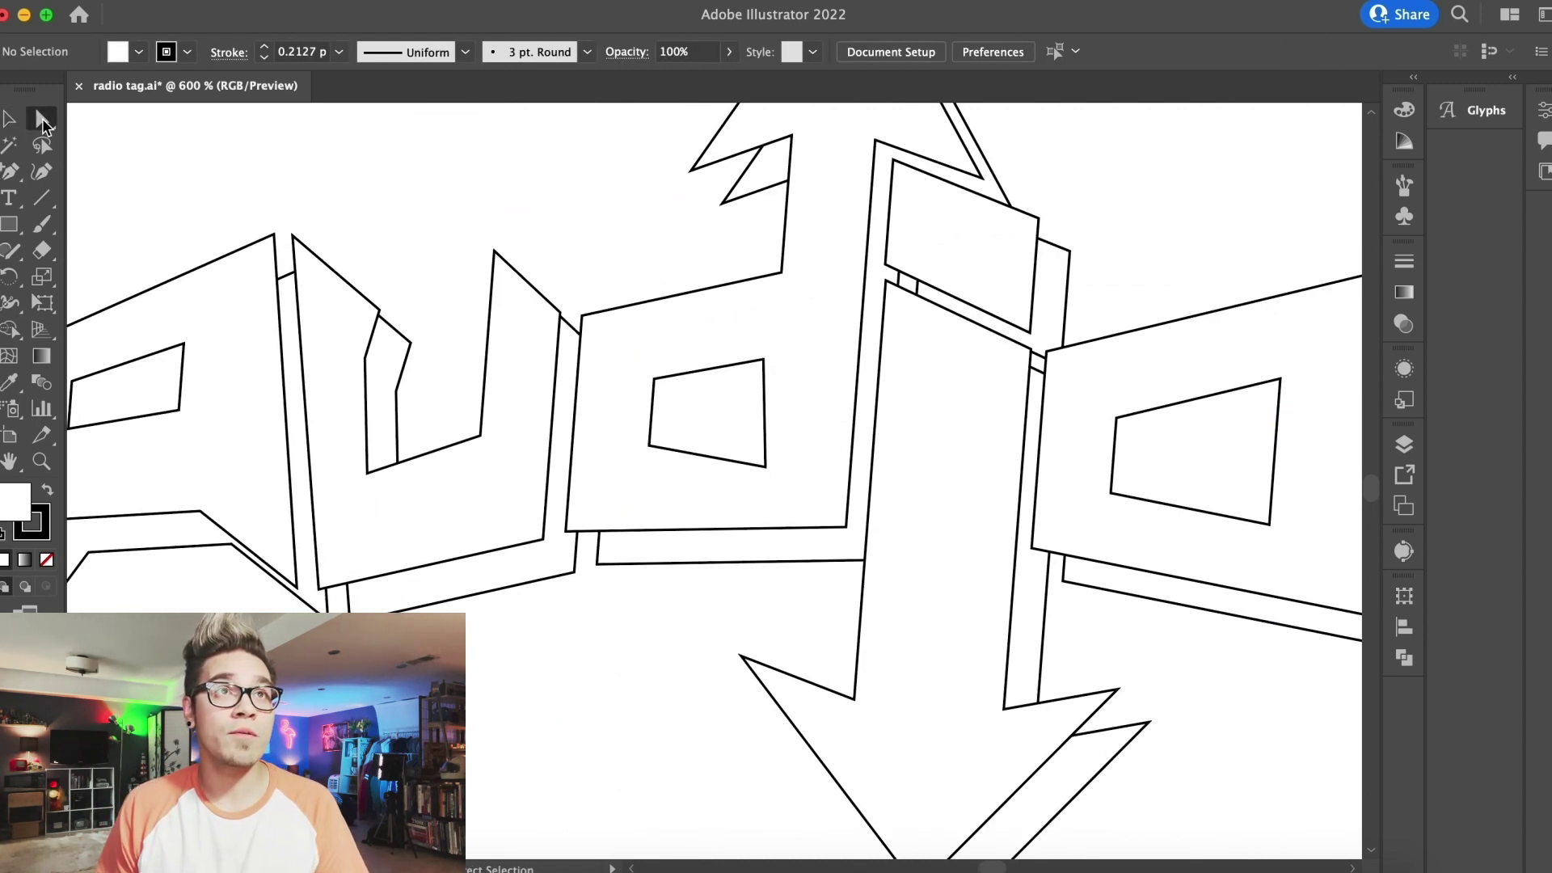
pyautogui.hscroll(-4, 274, 183)
pyautogui.scroll(-5, 312, 502)
pyautogui.click(241, 582)
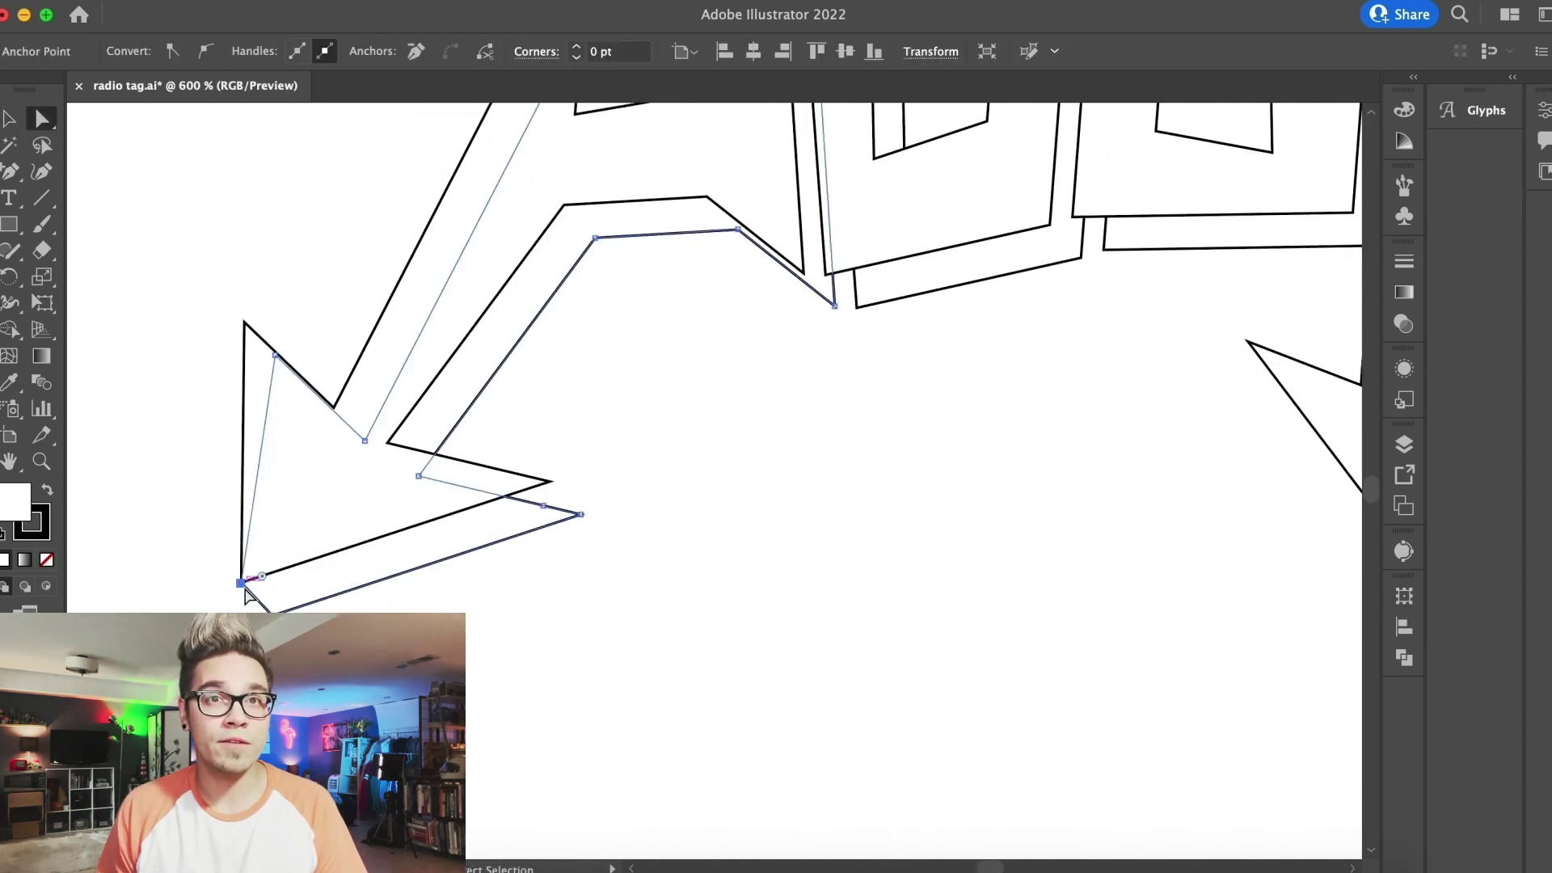
pyautogui.moveTo(543, 505); pyautogui.dragTo(551, 482)
pyautogui.click(566, 443)
# Move the added anchor near the top of the A's back outline onto the front A's upper-right peak
pyautogui.scroll(5, 566, 438)
pyautogui.hscroll(1, 566, 438)
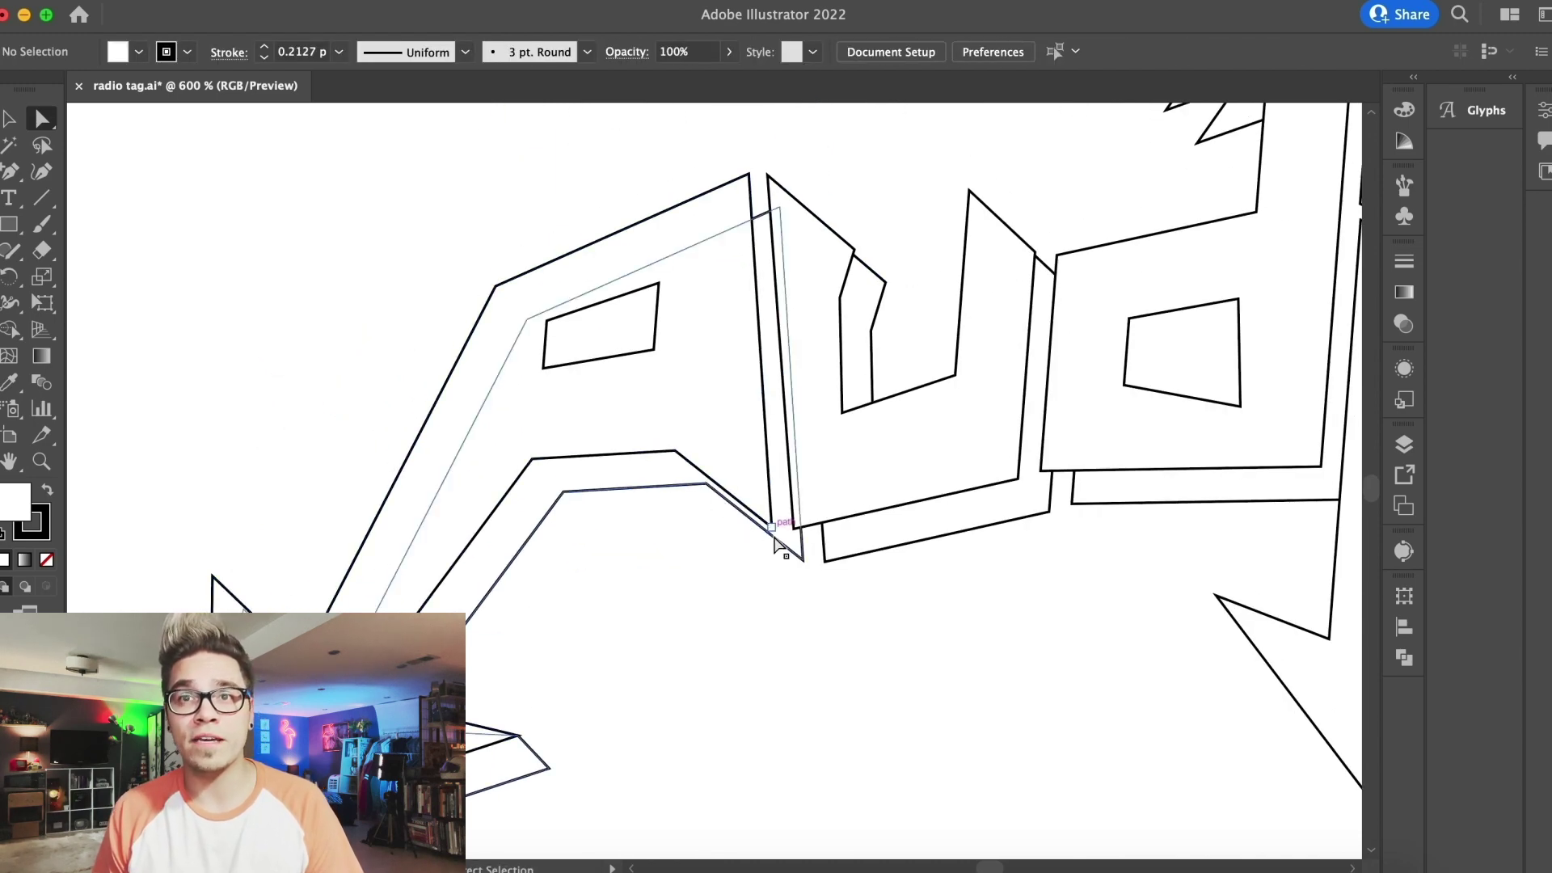
pyautogui.scroll(4, 774, 538)
pyautogui.hscroll(1, 774, 538)
pyautogui.moveTo(730, 334); pyautogui.dragTo(714, 296)
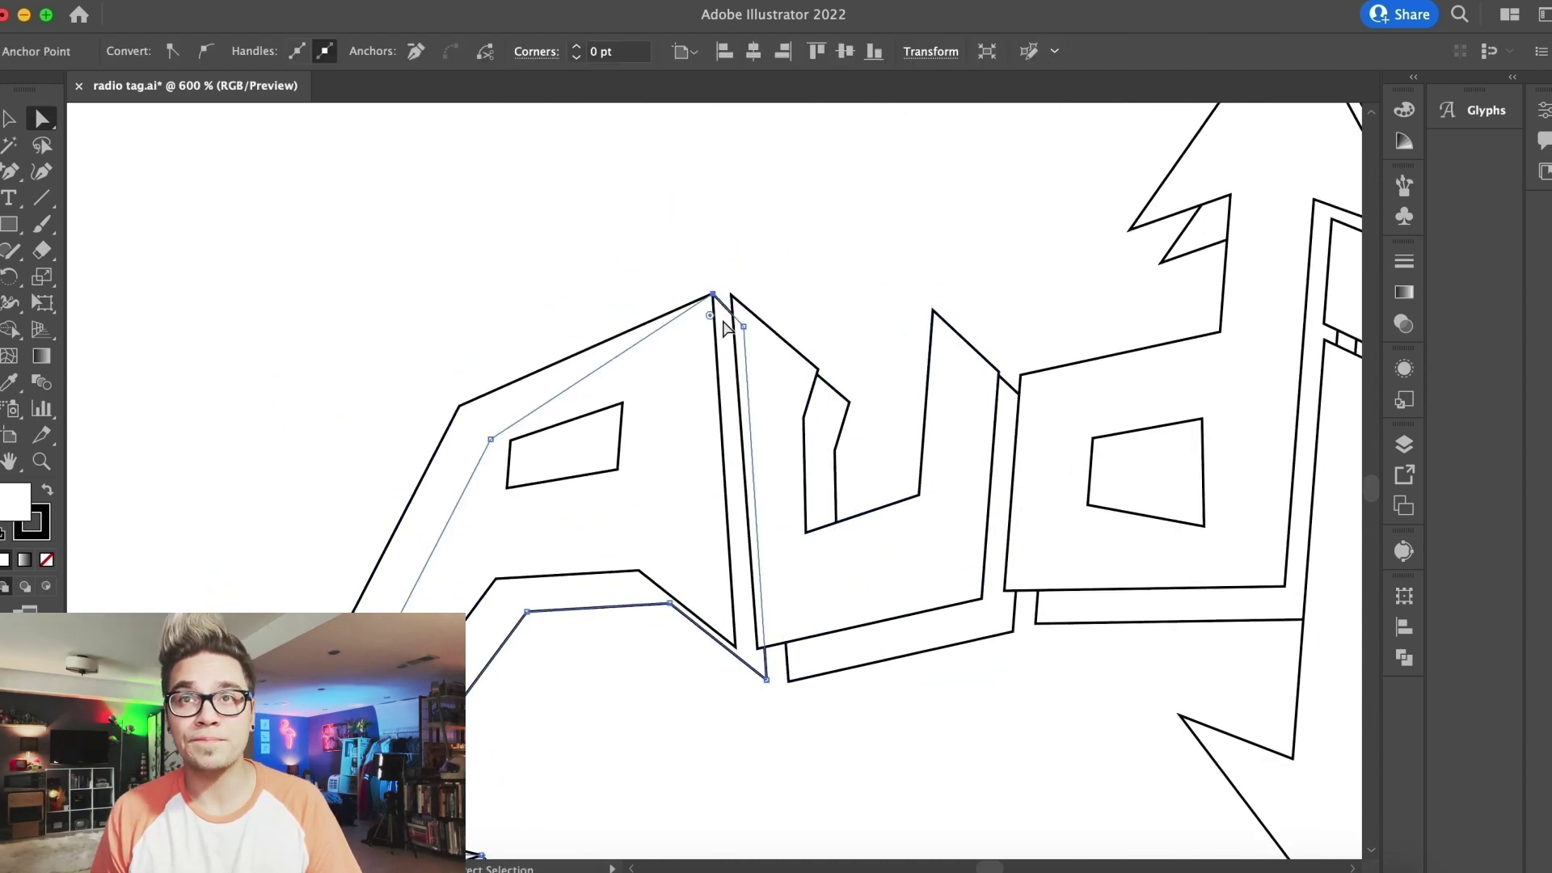
pyautogui.click(690, 224)
# Move the added anchor on the U's back outline onto the front U's lower-left corner
pyautogui.hscroll(4, 690, 224)
pyautogui.scroll(-1, 690, 225)
pyautogui.click(627, 644)
pyautogui.moveTo(599, 650); pyautogui.dragTo(571, 616)
pyautogui.click(662, 764)
# Add an anchor near the lower-left corner of the D's back outline and join that corner to the front D's
pyautogui.hscroll(3, 663, 765)
pyautogui.scroll(1, 662, 765)
pyautogui.press('+')
pyautogui.click(762, 626)
pyautogui.press('a')
pyautogui.moveTo(735, 629); pyautogui.dragTo(704, 595)
pyautogui.click(755, 701)
# Connect the back outline of the D's arrowhead to the front arrowhead's left barb tip using an added anchor
pyautogui.hscroll(3, 756, 701)
pyautogui.scroll(2, 755, 702)
pyautogui.press('+')
pyautogui.click(731, 345)
pyautogui.press('a')
pyautogui.moveTo(731, 345); pyautogui.dragTo(758, 327)
pyautogui.click(763, 364)
# Connect the back outline of the I's dot to the front dot's upper-right corner using an added anchor
pyautogui.hscroll(3, 763, 364)
pyautogui.press('+')
pyautogui.click(768, 351)
pyautogui.press('a')
pyautogui.click(784, 243)
# Add an anchor to the back outline of the I's arrowhead and move it onto the front arrowhead's right barb tip
pyautogui.scroll(-4, 784, 242)
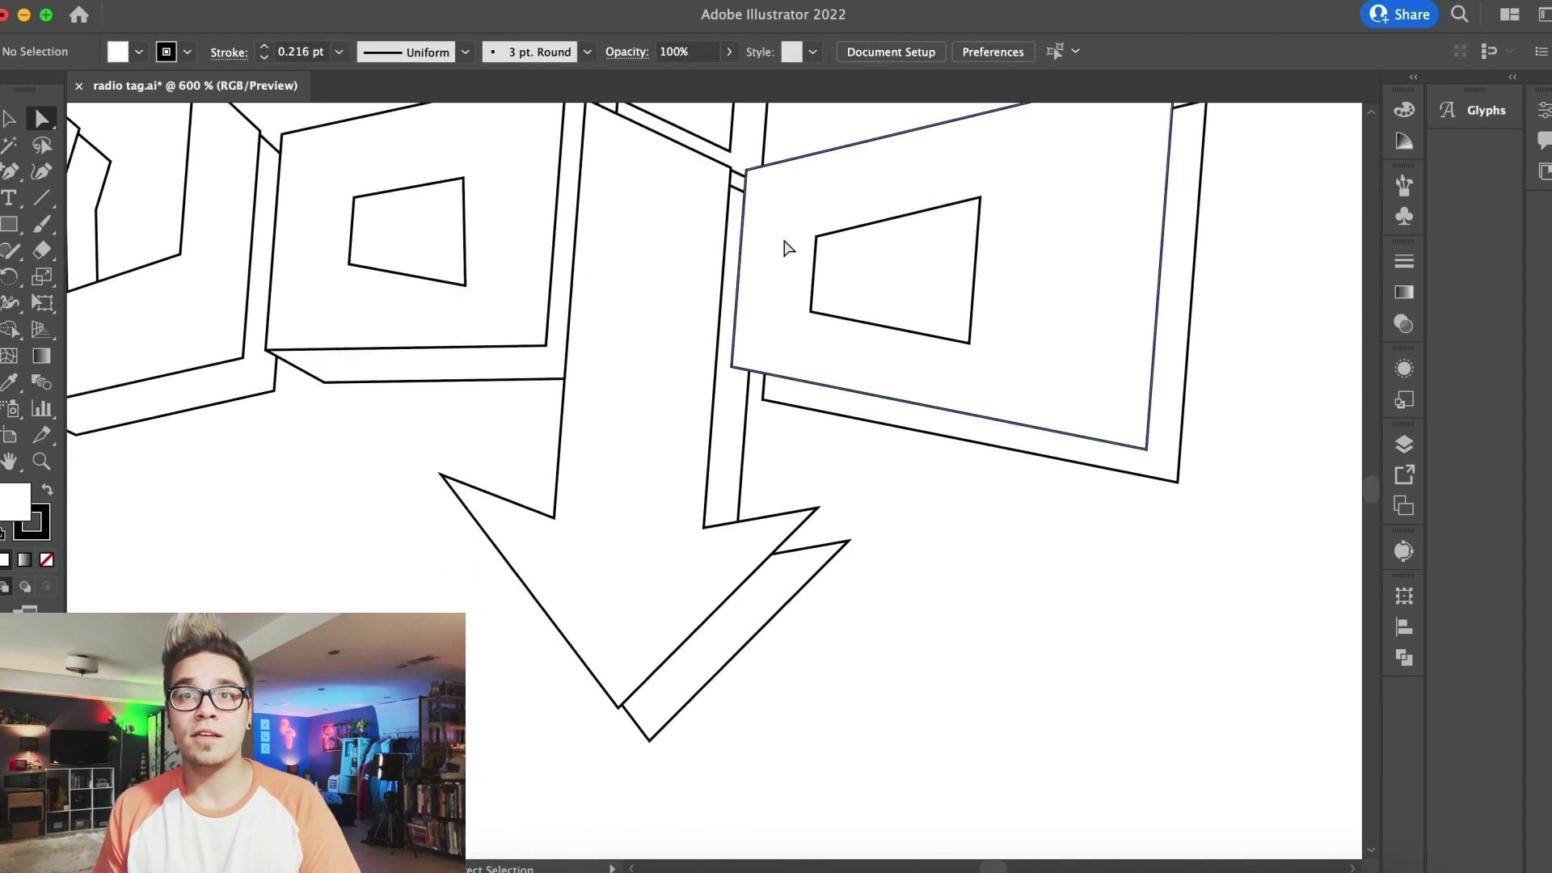
pyautogui.press('+')
pyautogui.click(819, 546)
pyautogui.press('a')
pyautogui.moveTo(819, 547); pyautogui.dragTo(819, 508)
pyautogui.click(491, 414)
# Move the added anchors on the O's back outline onto the front O's upper-right and lower-left corners
pyautogui.hscroll(3, 929, 429)
pyautogui.scroll(2, 929, 429)
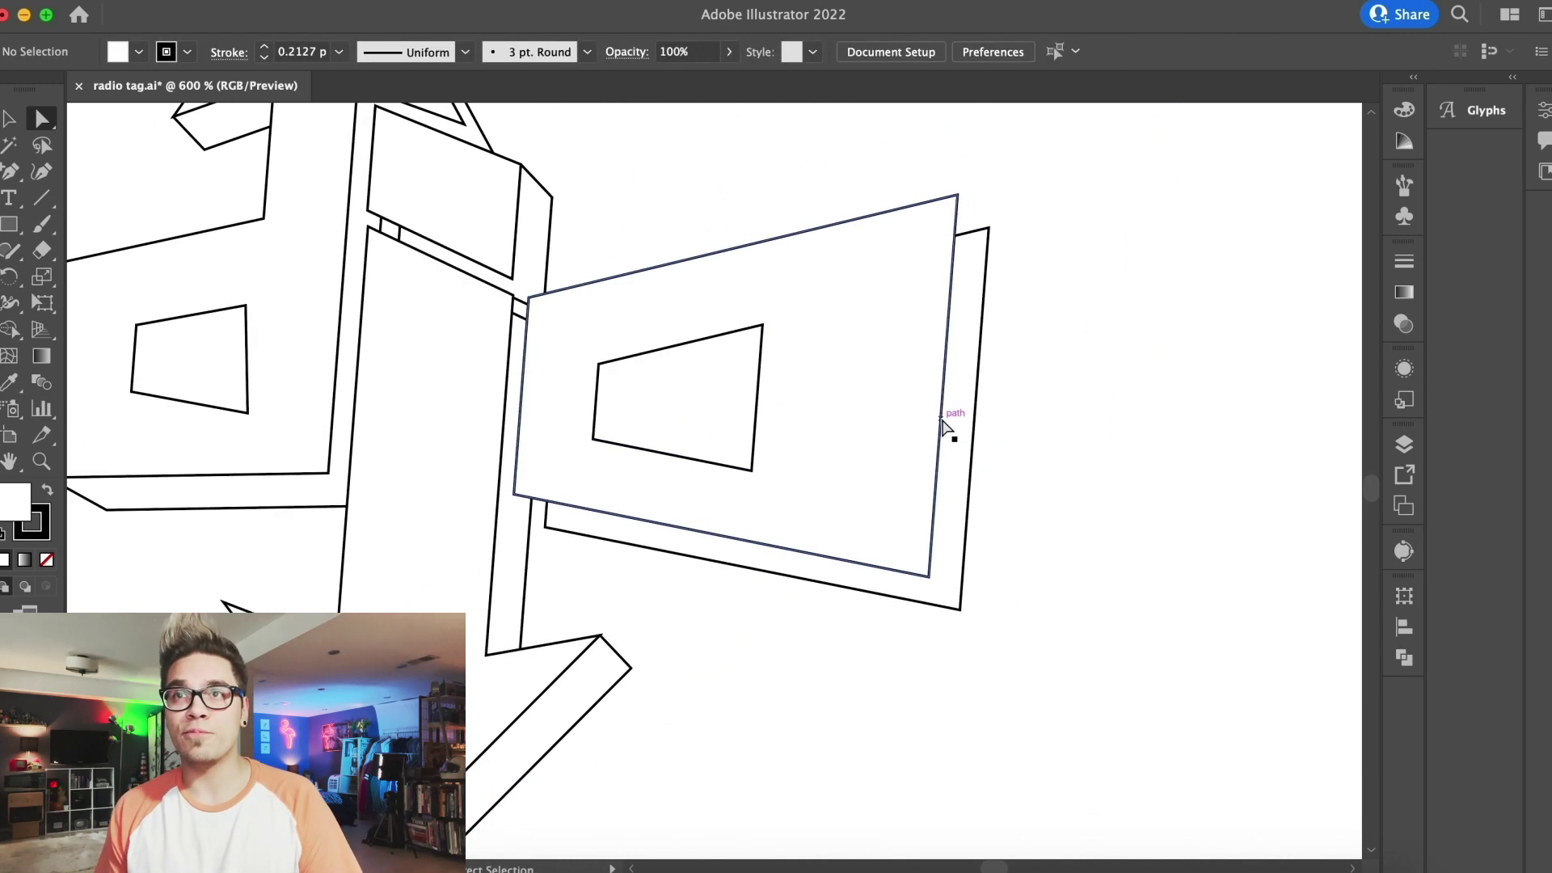
pyautogui.moveTo(971, 232); pyautogui.dragTo(958, 197)
pyautogui.moveTo(546, 527); pyautogui.dragTo(526, 520)
pyautogui.press('super+shift+a')
# Copy the complete lettering with its block shadow and paste a duplicate away from the working artboard
pyautogui.scroll(-4, 721, 657)
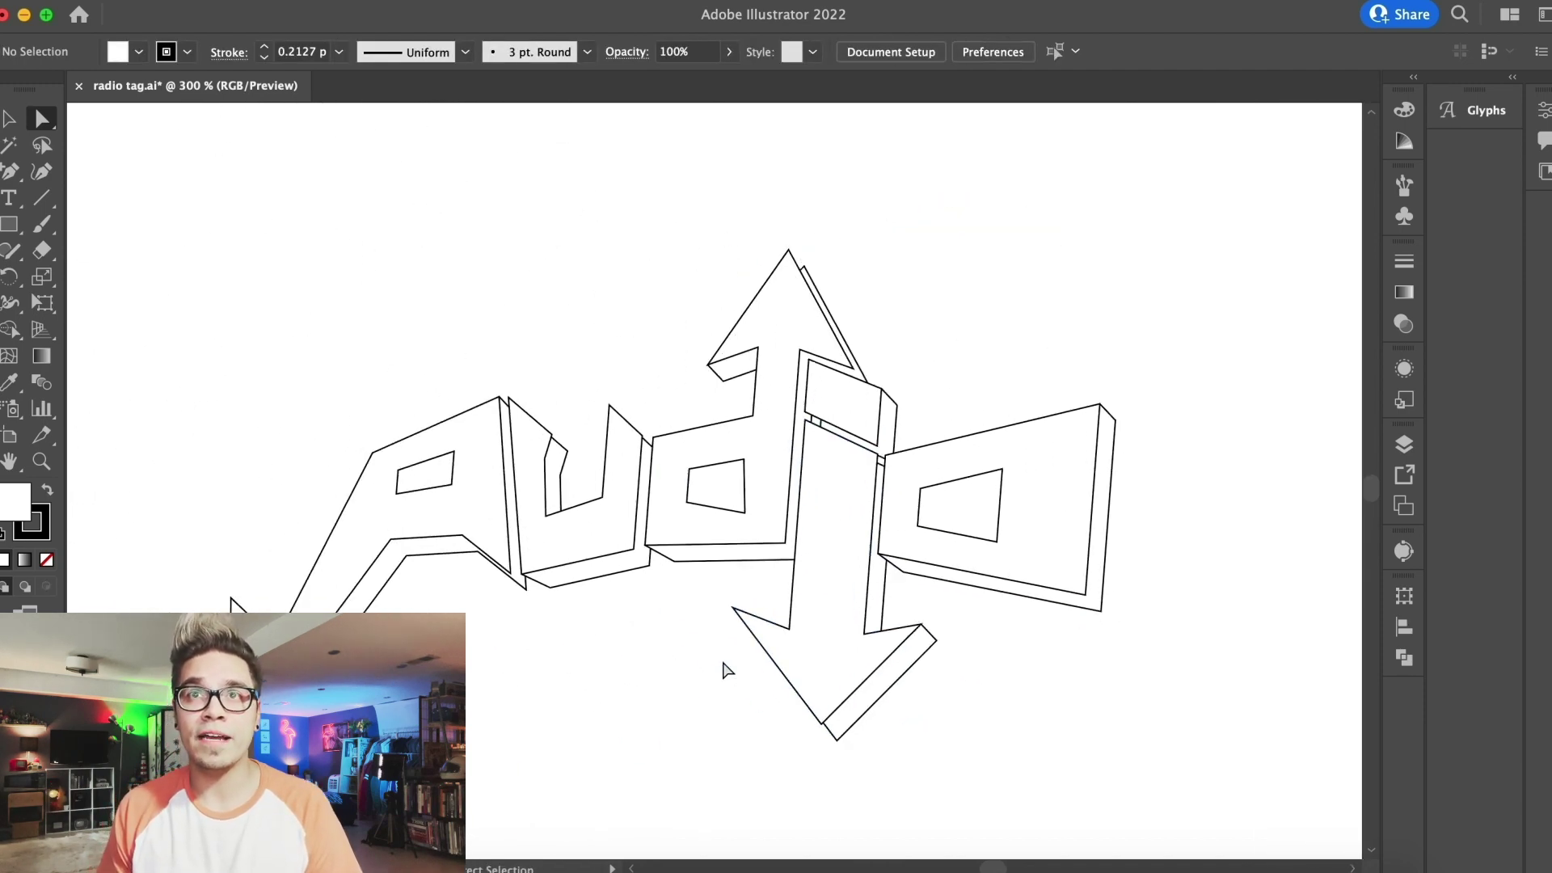
pyautogui.moveTo(245, 255); pyautogui.dragTo(1000, 685)
pyautogui.press('super+minus')
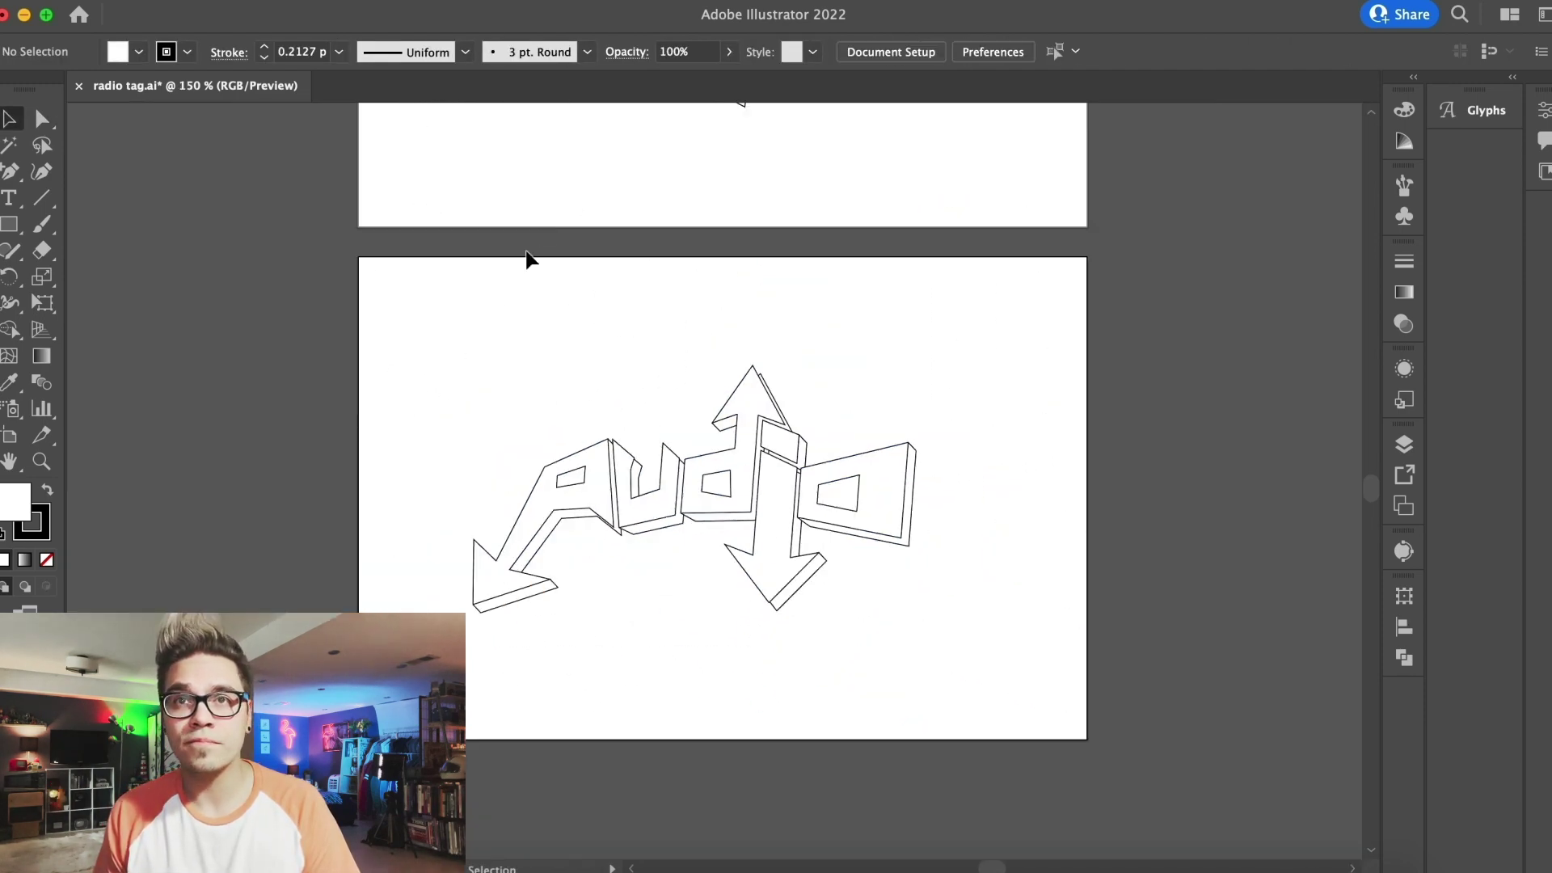
pyautogui.press('super+c')
pyautogui.hscroll(10, 974, 591)
pyautogui.press('super+v')
pyautogui.click(584, 289)
pyautogui.hscroll(-10, 594, 364)
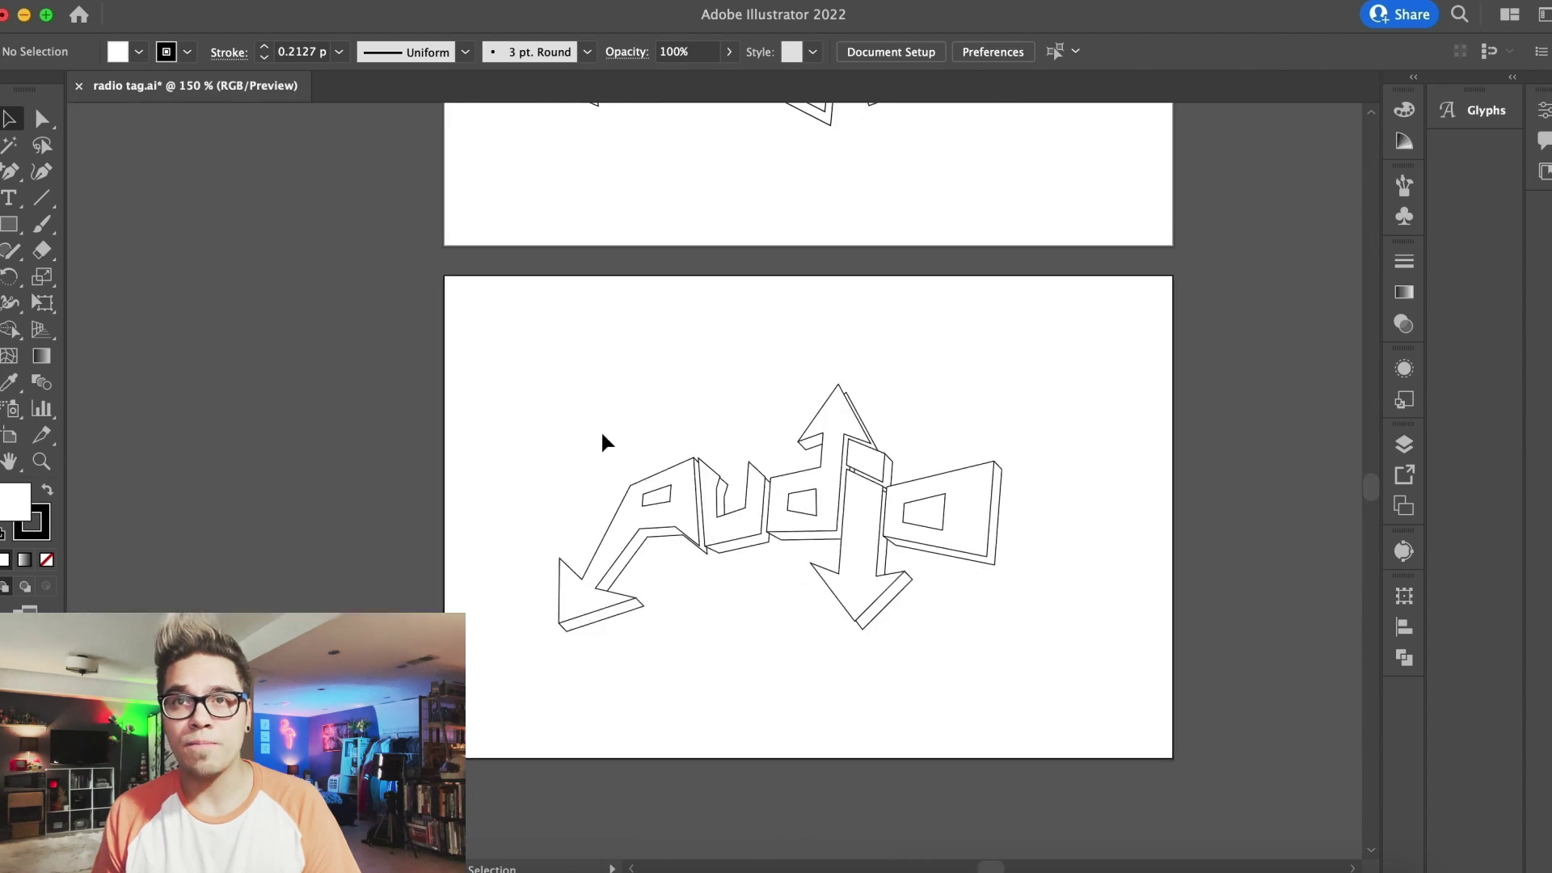
# Try to round the corners of the front lettering group
pyautogui.press('super+plus')
pyautogui.moveTo(460, 372); pyautogui.dragTo(1137, 695)
pyautogui.press('super+plus')
pyautogui.press('super+plus')
pyautogui.press('super+plus')
pyautogui.press('super+plus')
pyautogui.press('super+plus')
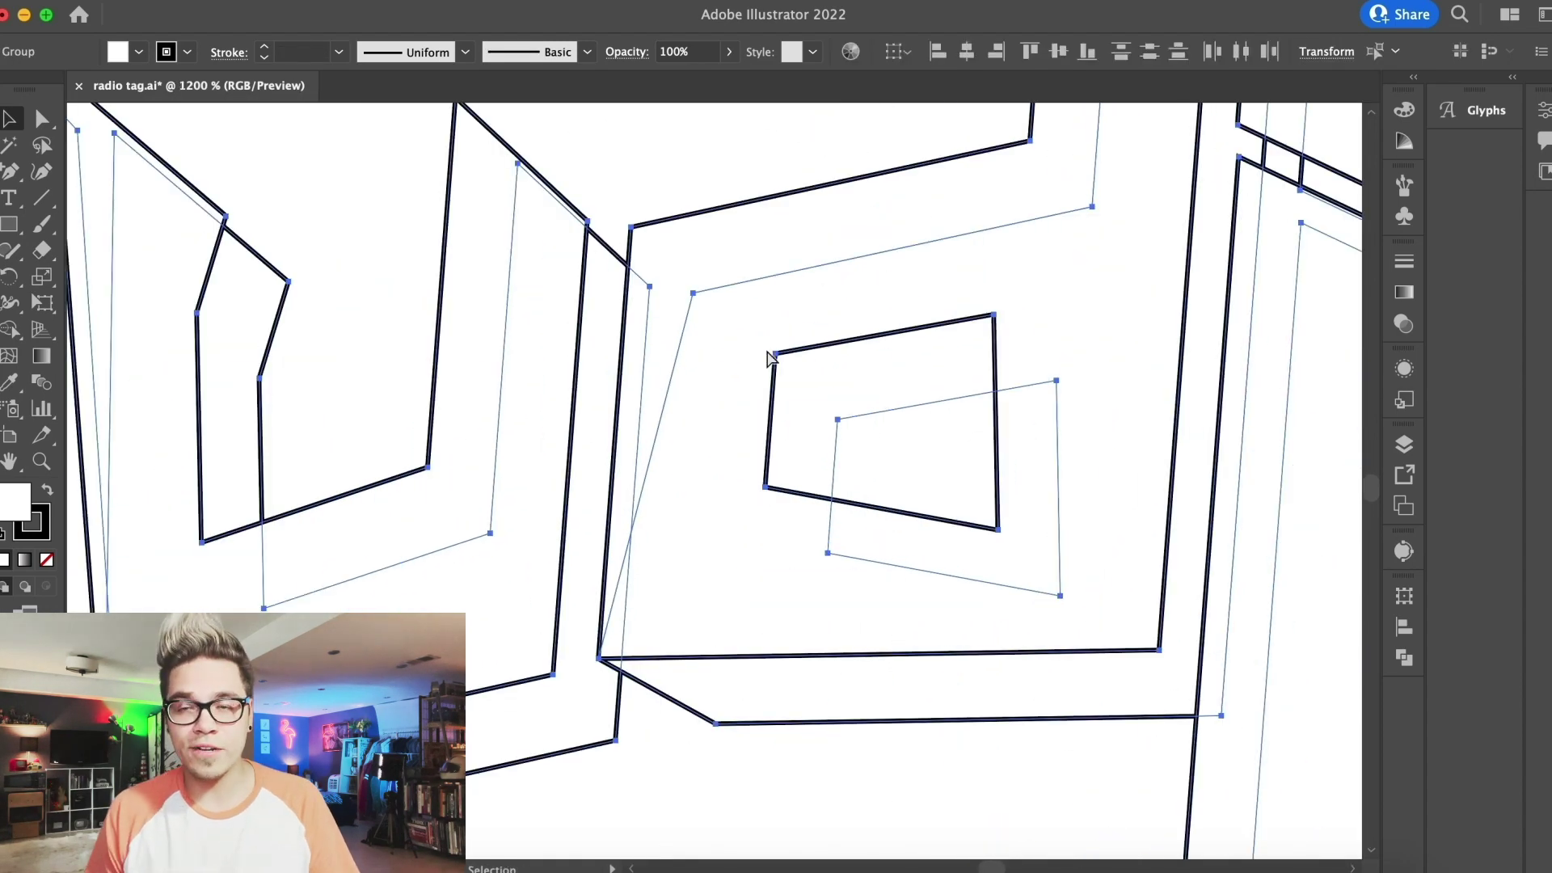
pyautogui.click(697, 194)
pyautogui.click(698, 210)
pyautogui.press('a')
pyautogui.moveTo(649, 244); pyautogui.dragTo(654, 247)
# Try to round the corners of the back shadow group with a 1 pt radius
pyautogui.press('v')
pyautogui.click(823, 721)
pyautogui.moveTo(854, 437); pyautogui.dragTo(859, 441)
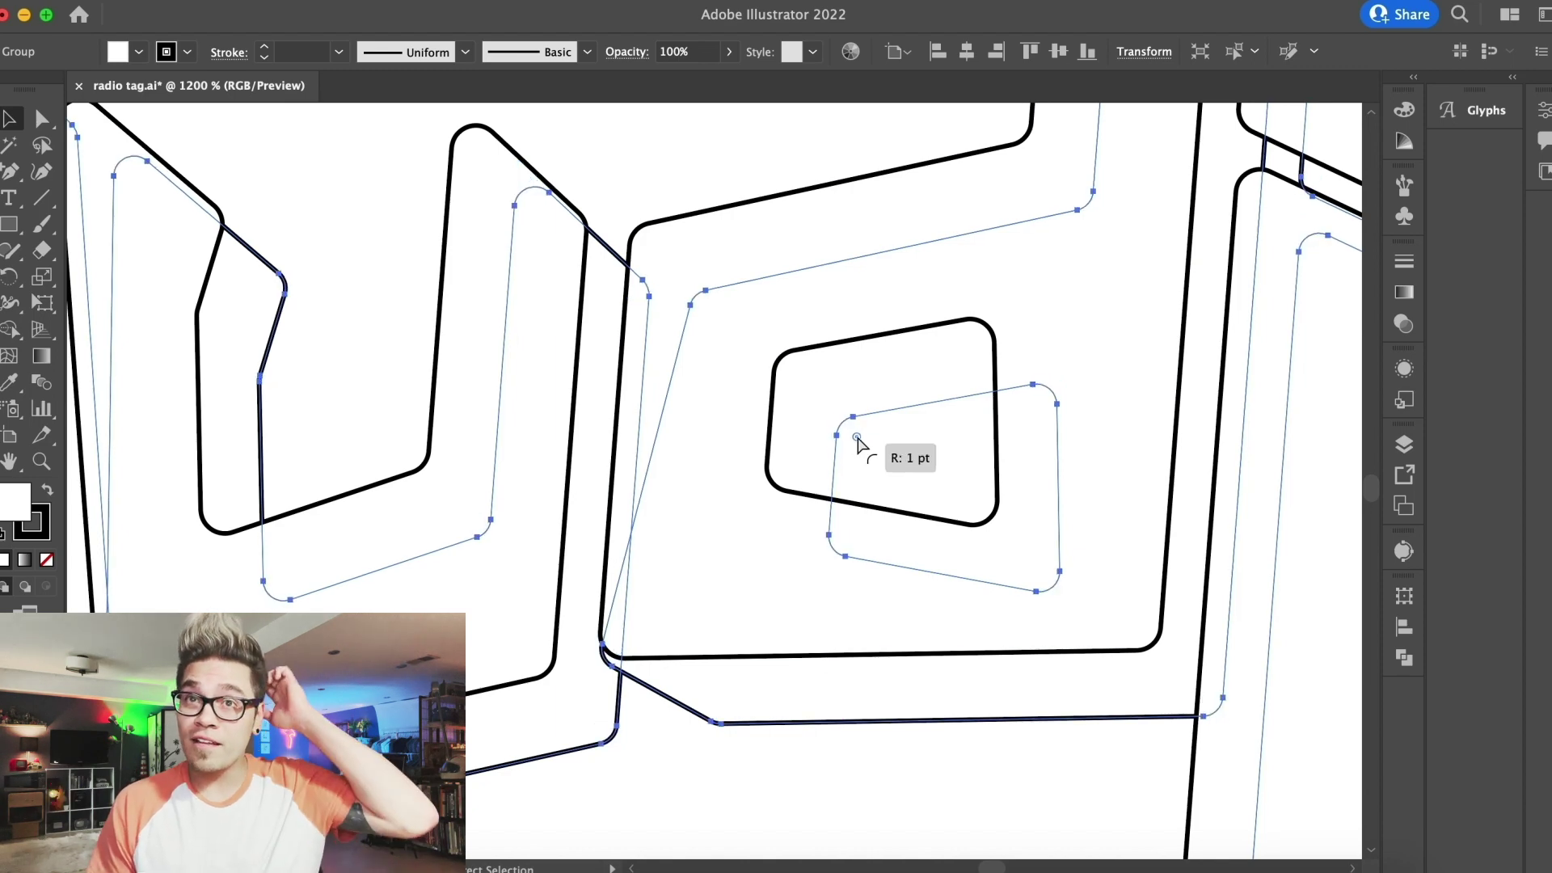
pyautogui.press('super+shift+a')
pyautogui.press('super+0')
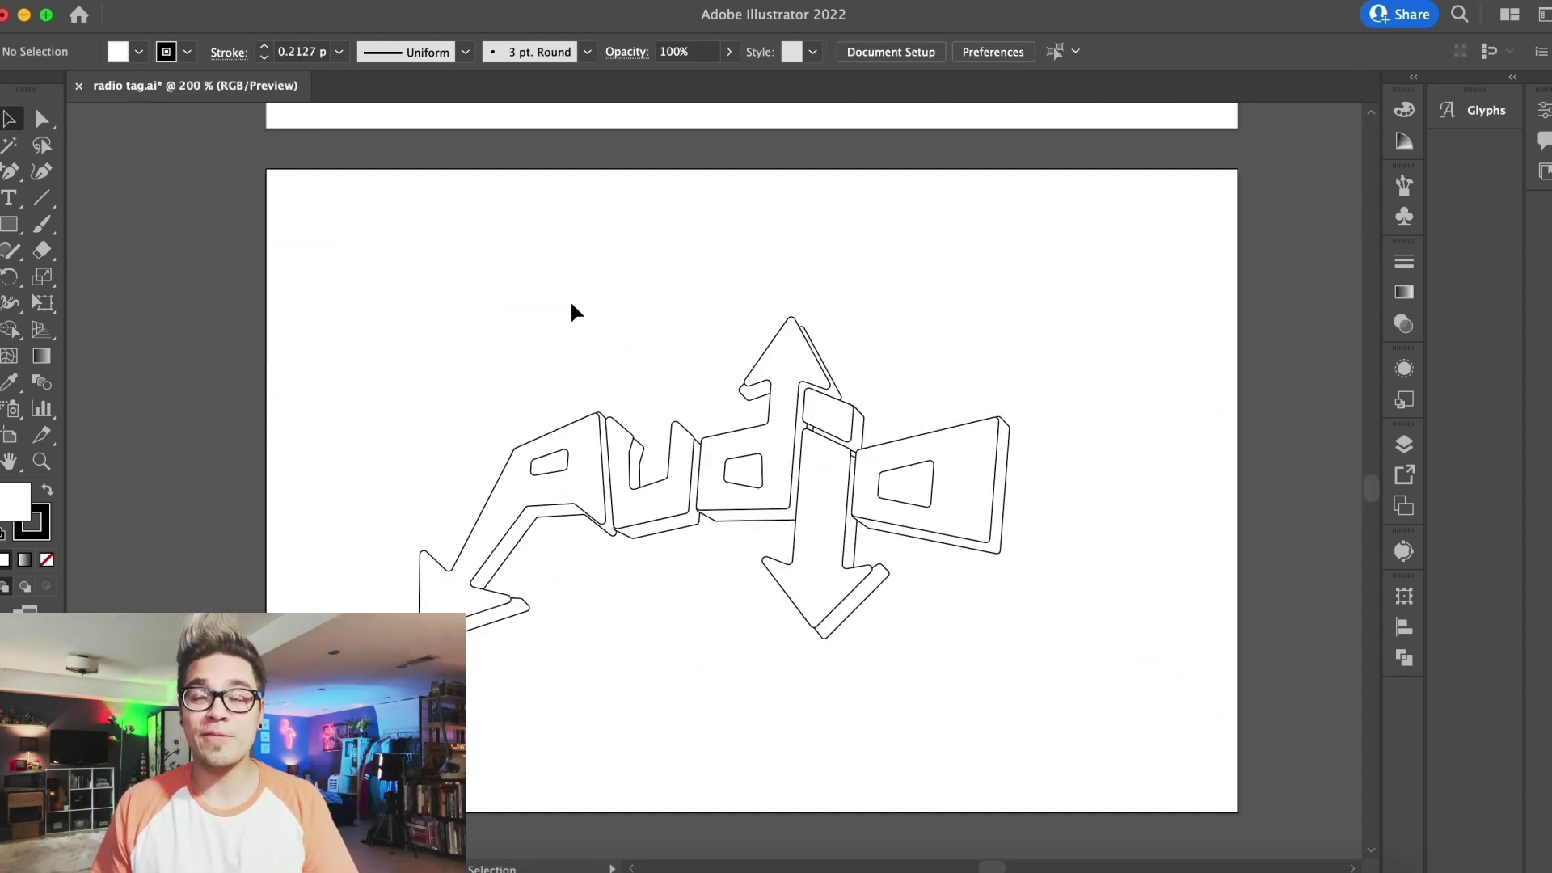
# Undo the corner rounding on both the shadow and the front lettering
pyautogui.press('super+a')
pyautogui.press('v')
pyautogui.press('super+shift+a')
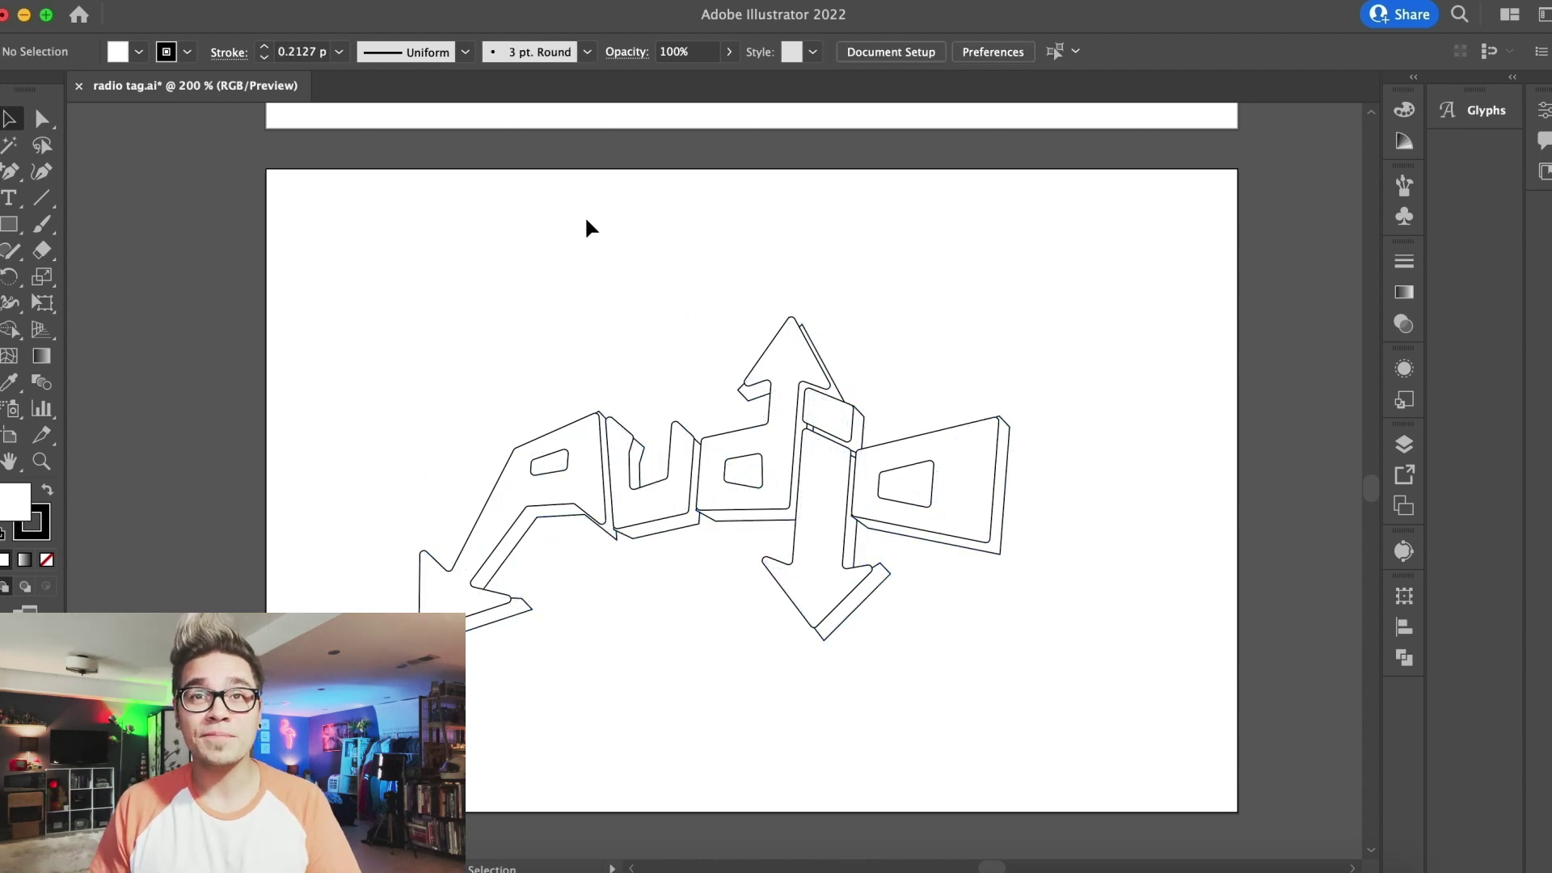
pyautogui.press('super+a')
pyautogui.click(585, 220)
# Move the whole lettering with its shadow slightly down and to the right on the artboard
pyautogui.moveTo(464, 293); pyautogui.dragTo(1048, 689)
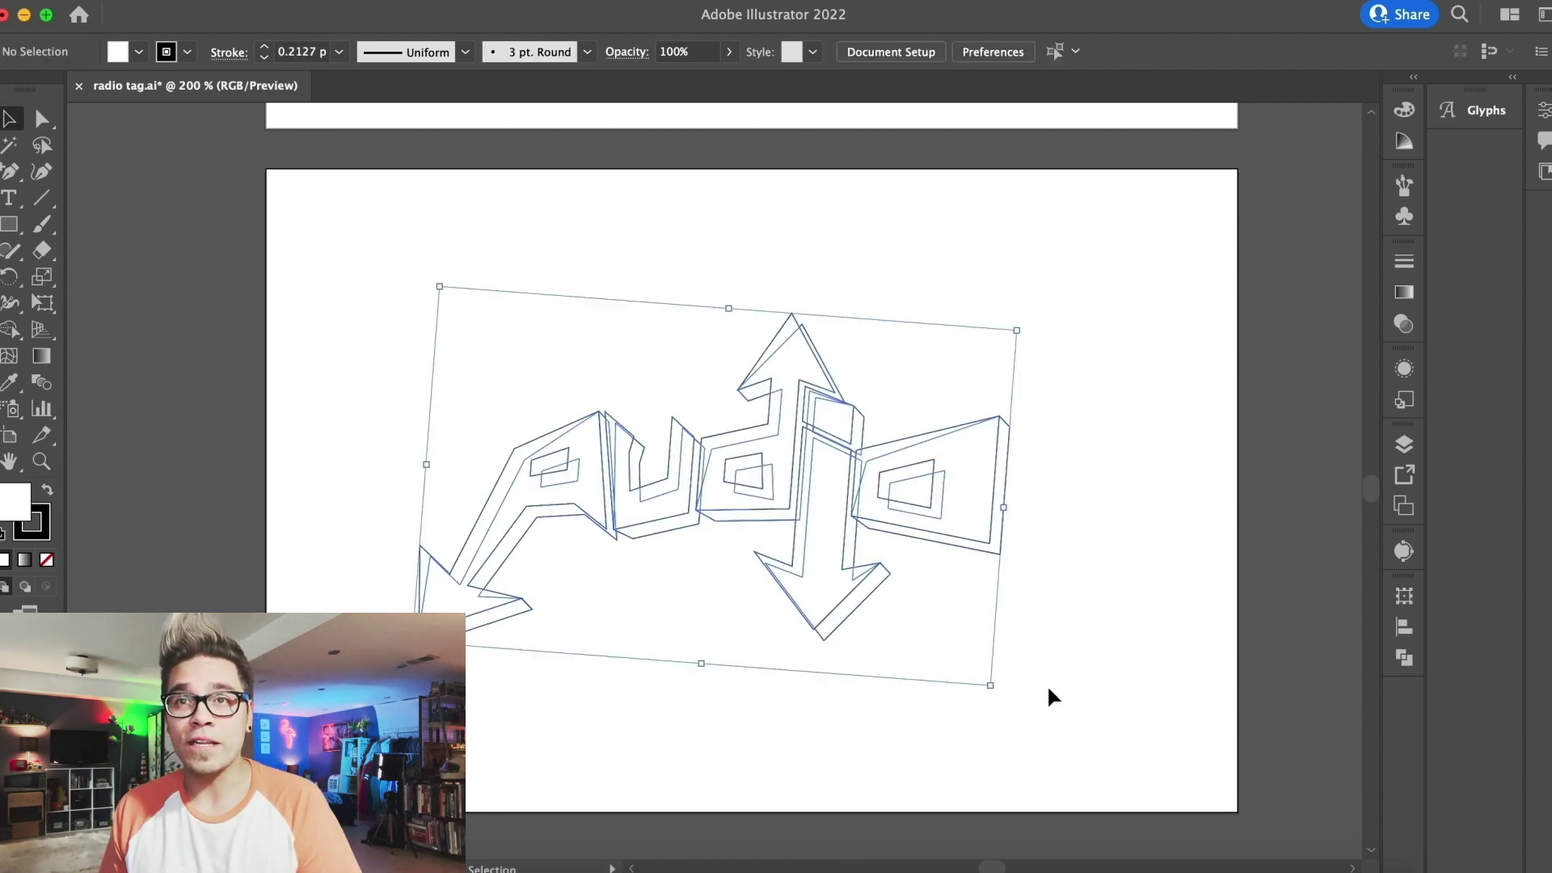
pyautogui.moveTo(797, 380); pyautogui.dragTo(826, 393)
pyautogui.click(644, 255)
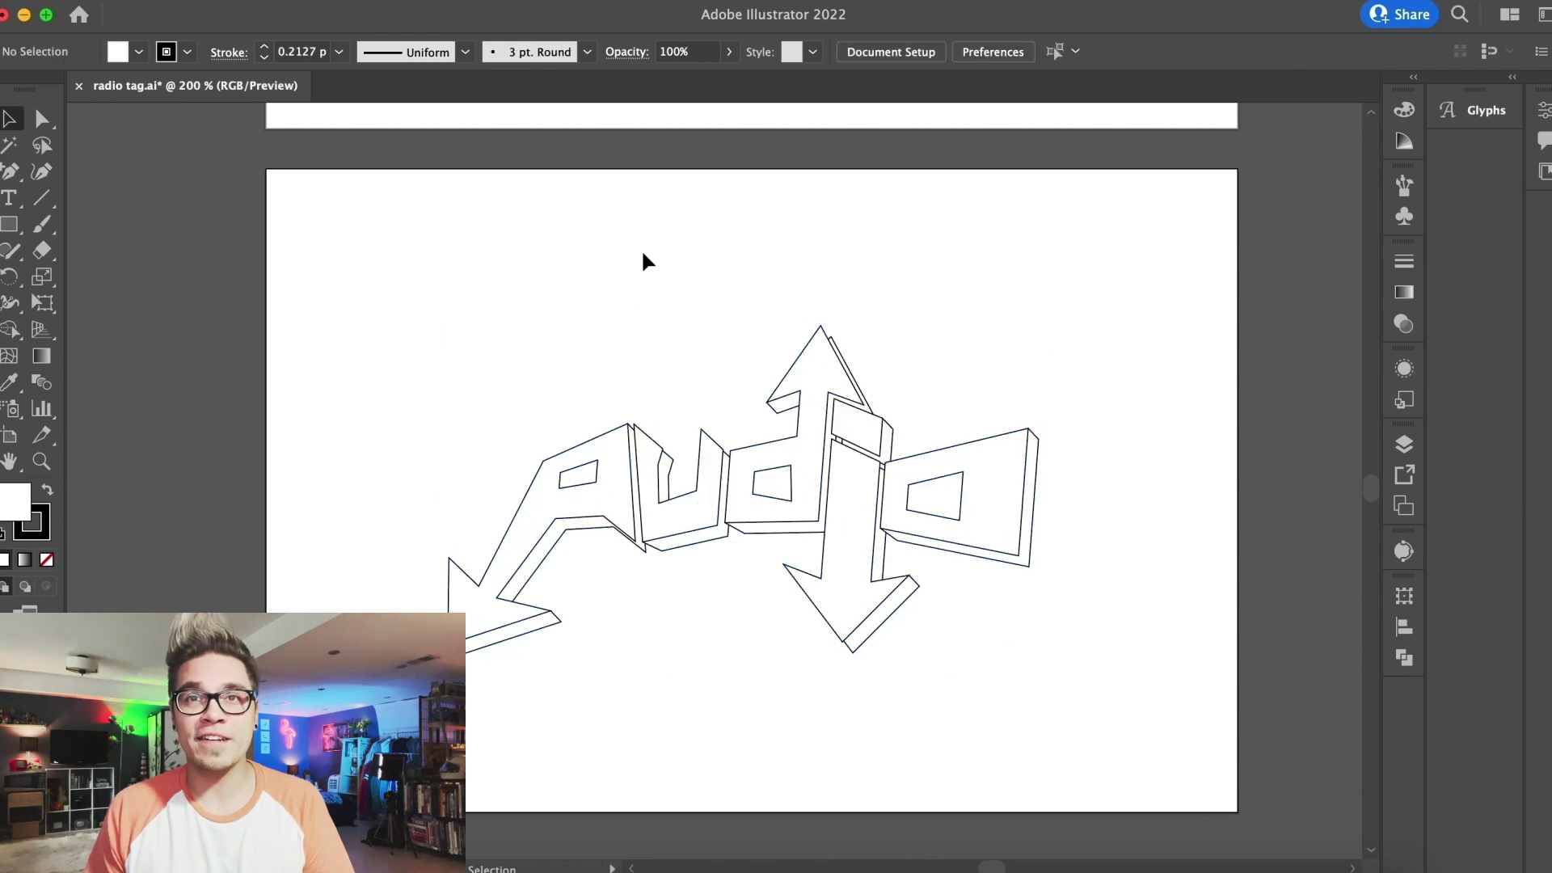
# Draw a wide rectangle behind the lettering on Layer 2 and place two small squares above its upper-left corner
pyautogui.moveTo(407, 355); pyautogui.dragTo(1059, 653)
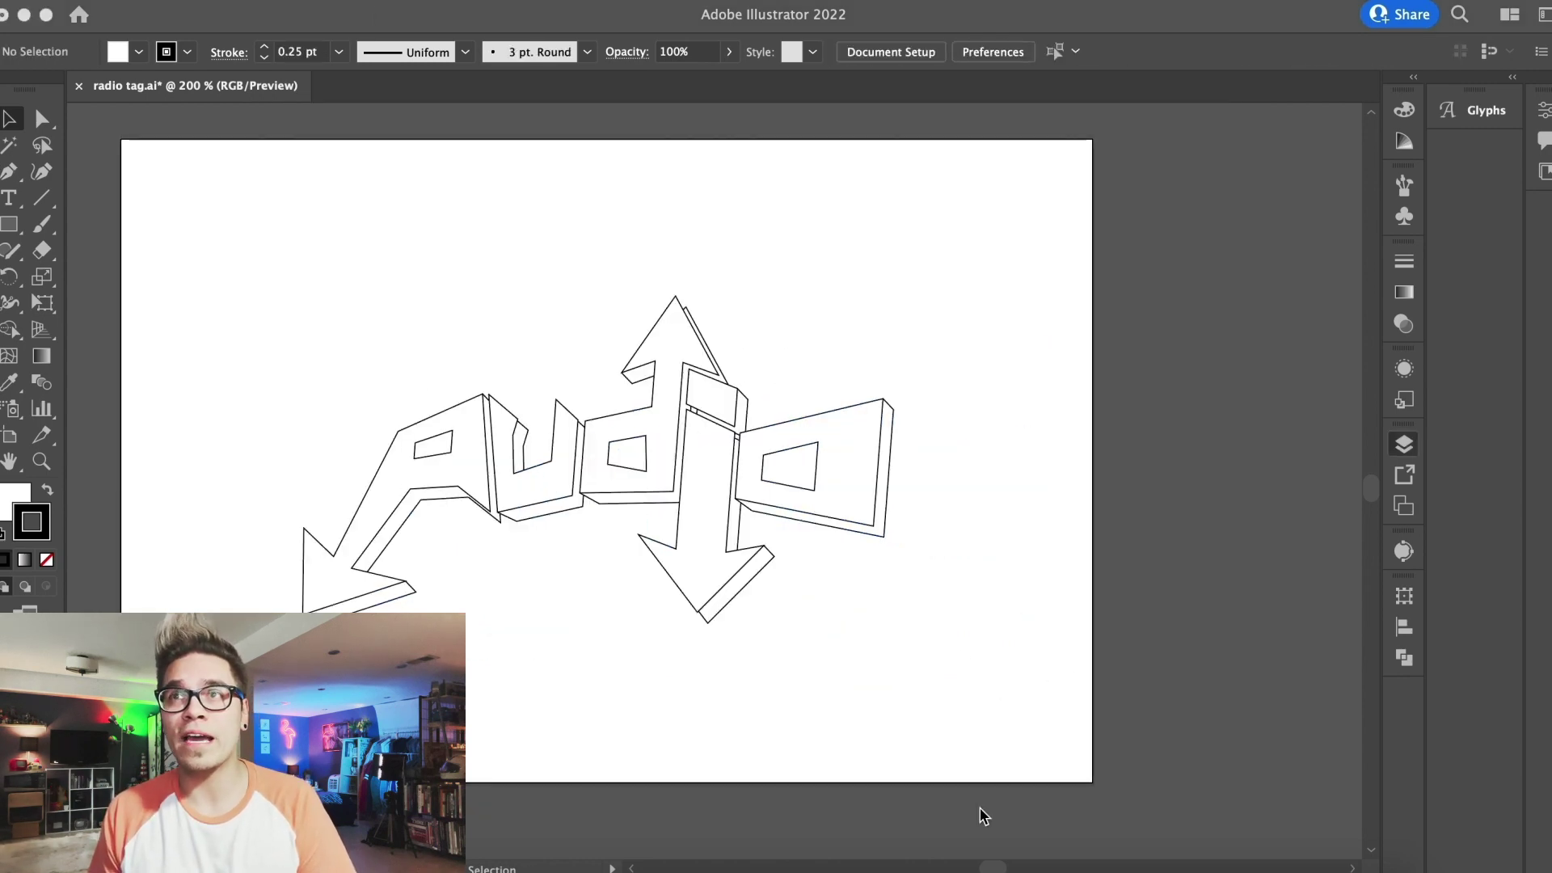
pyautogui.press('F7')
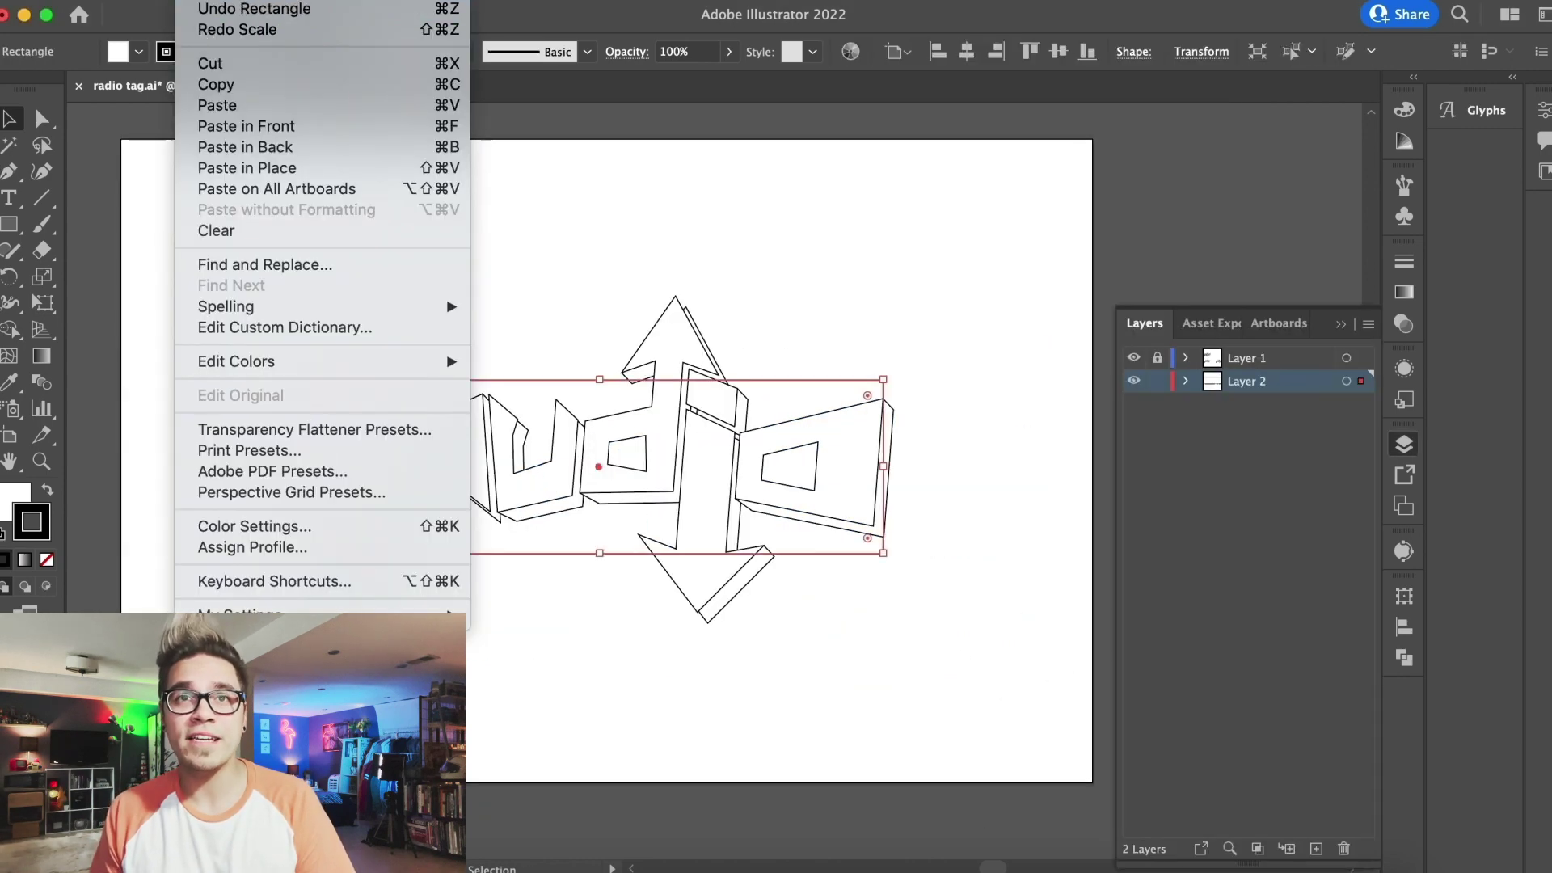
pyautogui.click(216, 29)
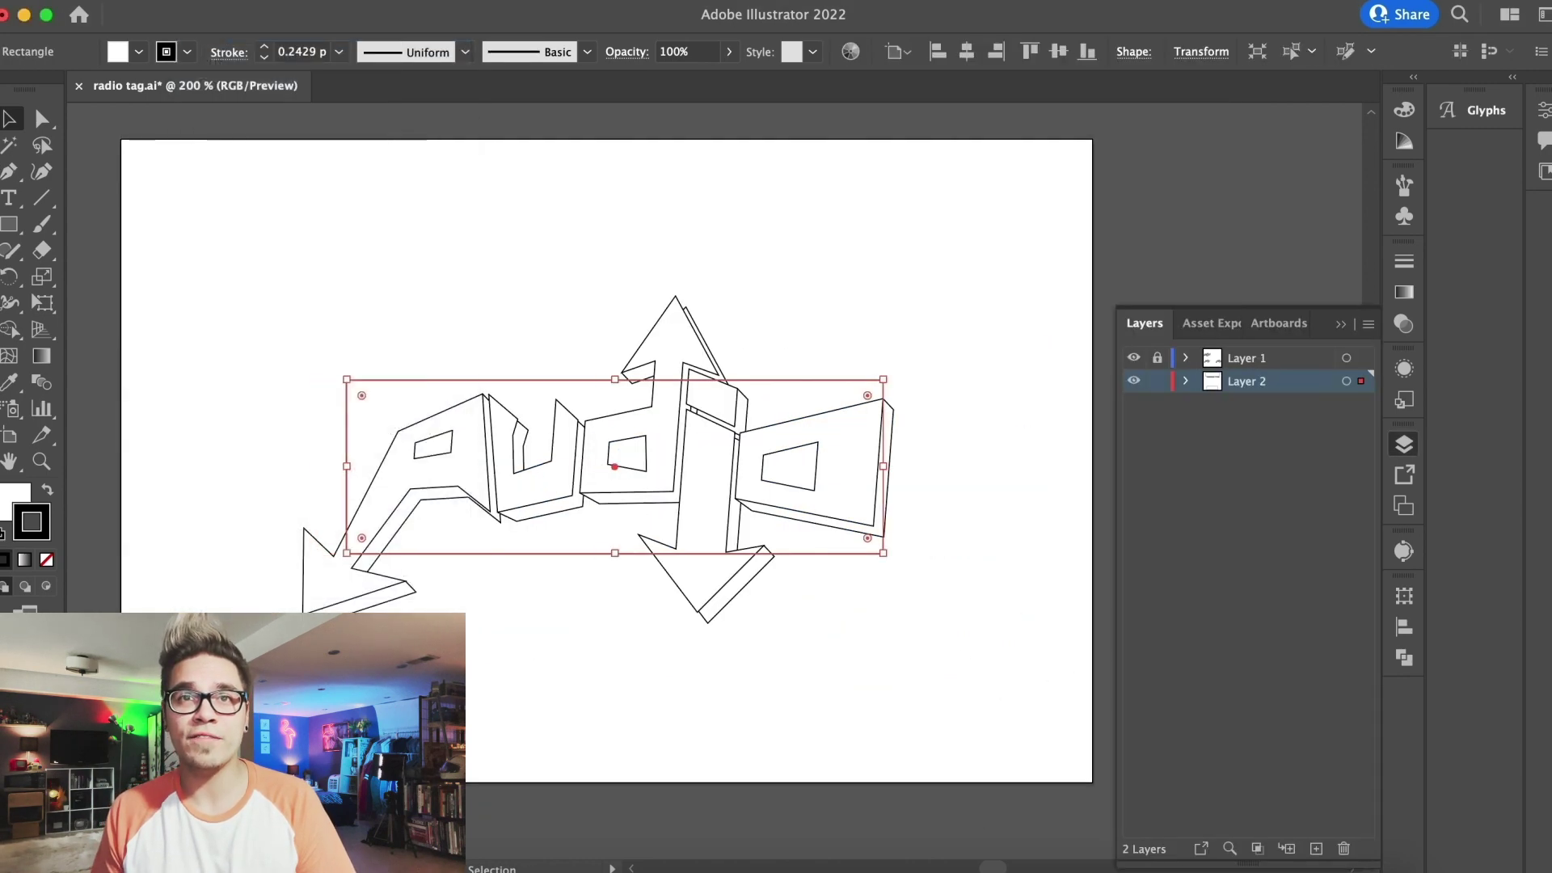
pyautogui.click(299, 31)
pyautogui.click(453, 179)
pyautogui.press('super+plus')
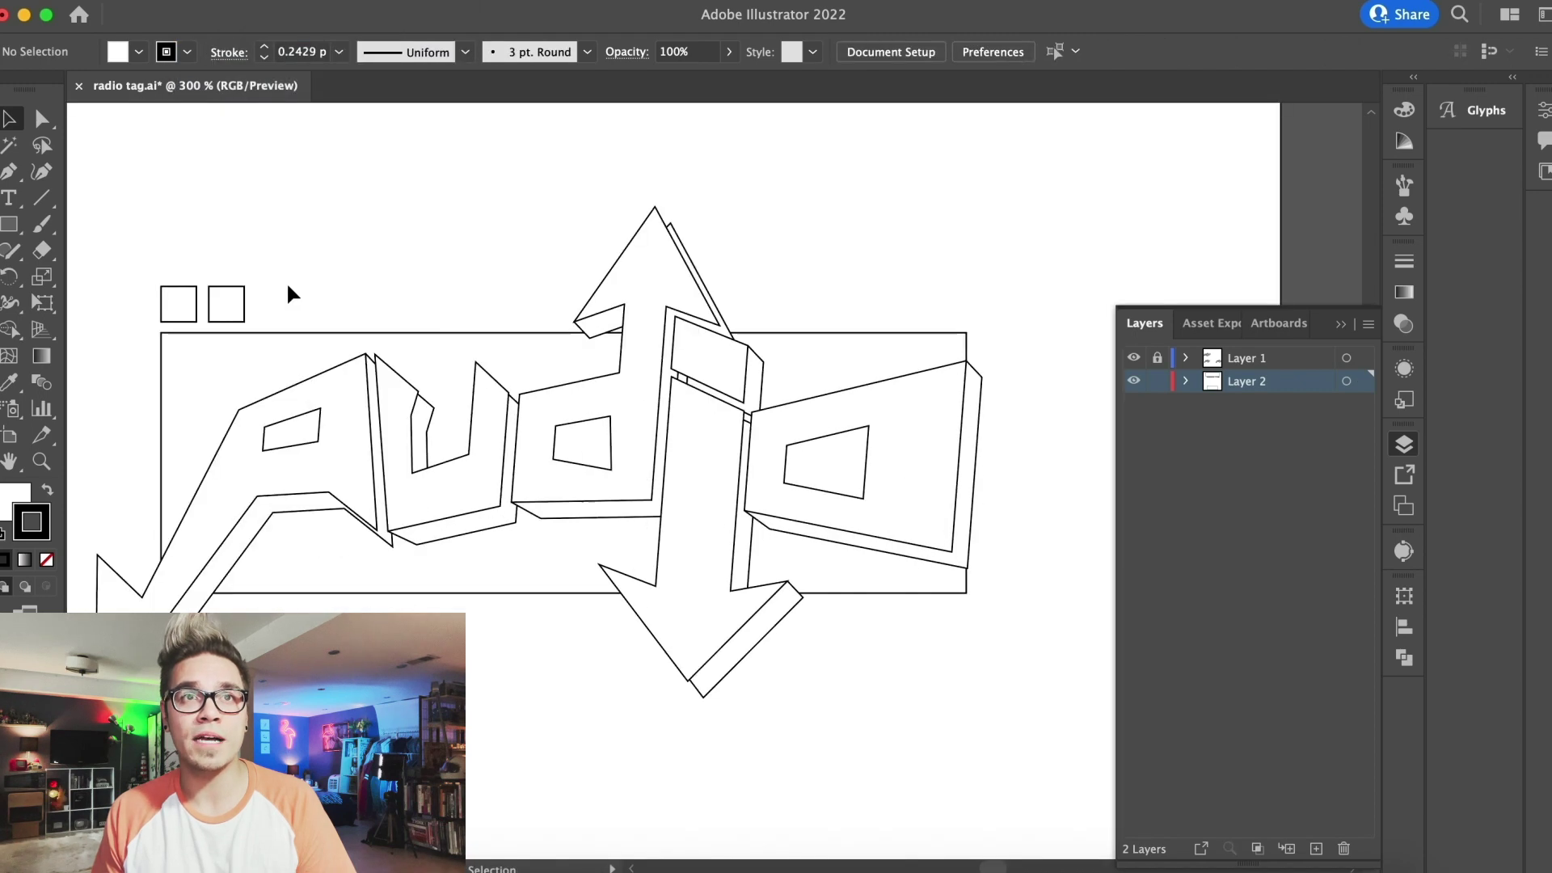
# Stretch the second small square into a bar ending at the rectangle's right edge and set its stroke to 0.25 pt
pyautogui.click(228, 304)
pyautogui.moveTo(246, 304); pyautogui.dragTo(967, 298)
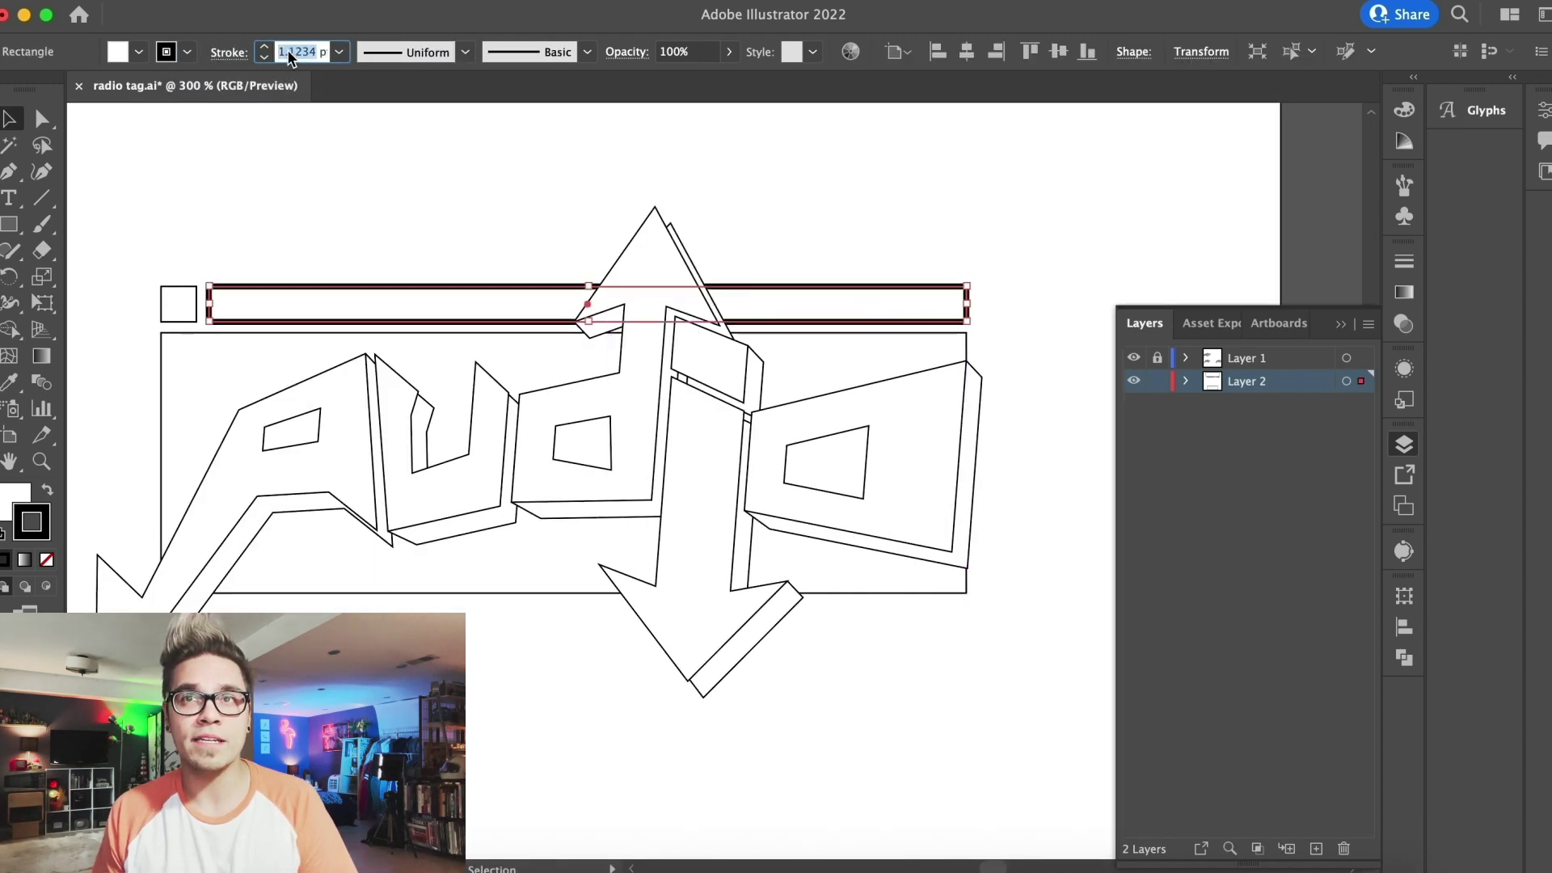
pyautogui.write('.25')
pyautogui.press('Return')
pyautogui.click(463, 226)
pyautogui.press('super+minus')
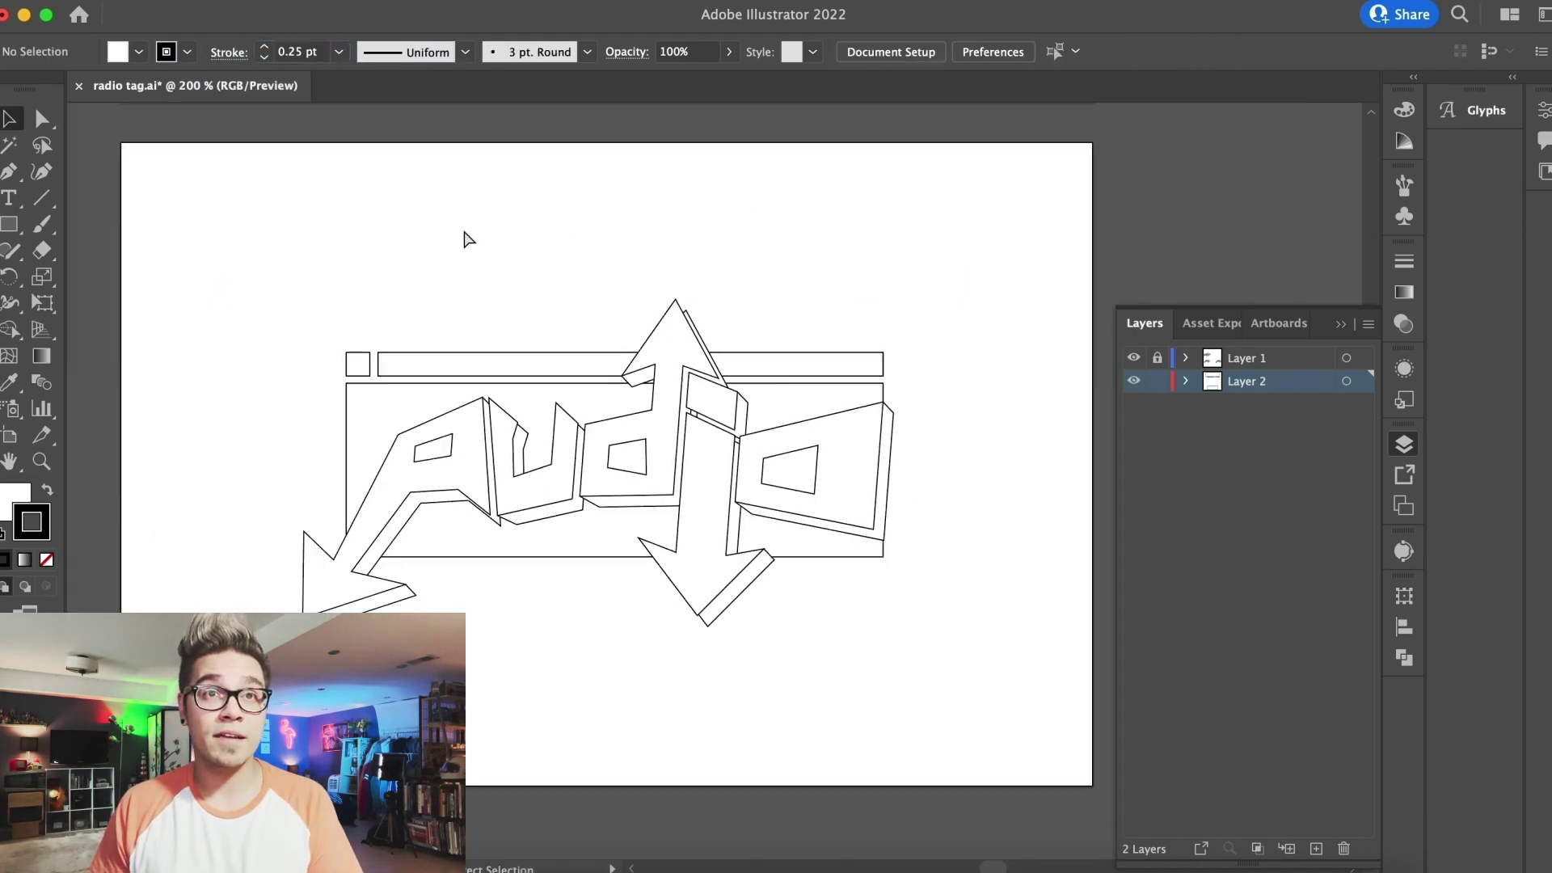
# Copy the row of logo icons with the credit block from the artboard above and paste it onto the AUDIO artboard
pyautogui.hscroll(5, 462, 225)
pyautogui.scroll(6, 463, 226)
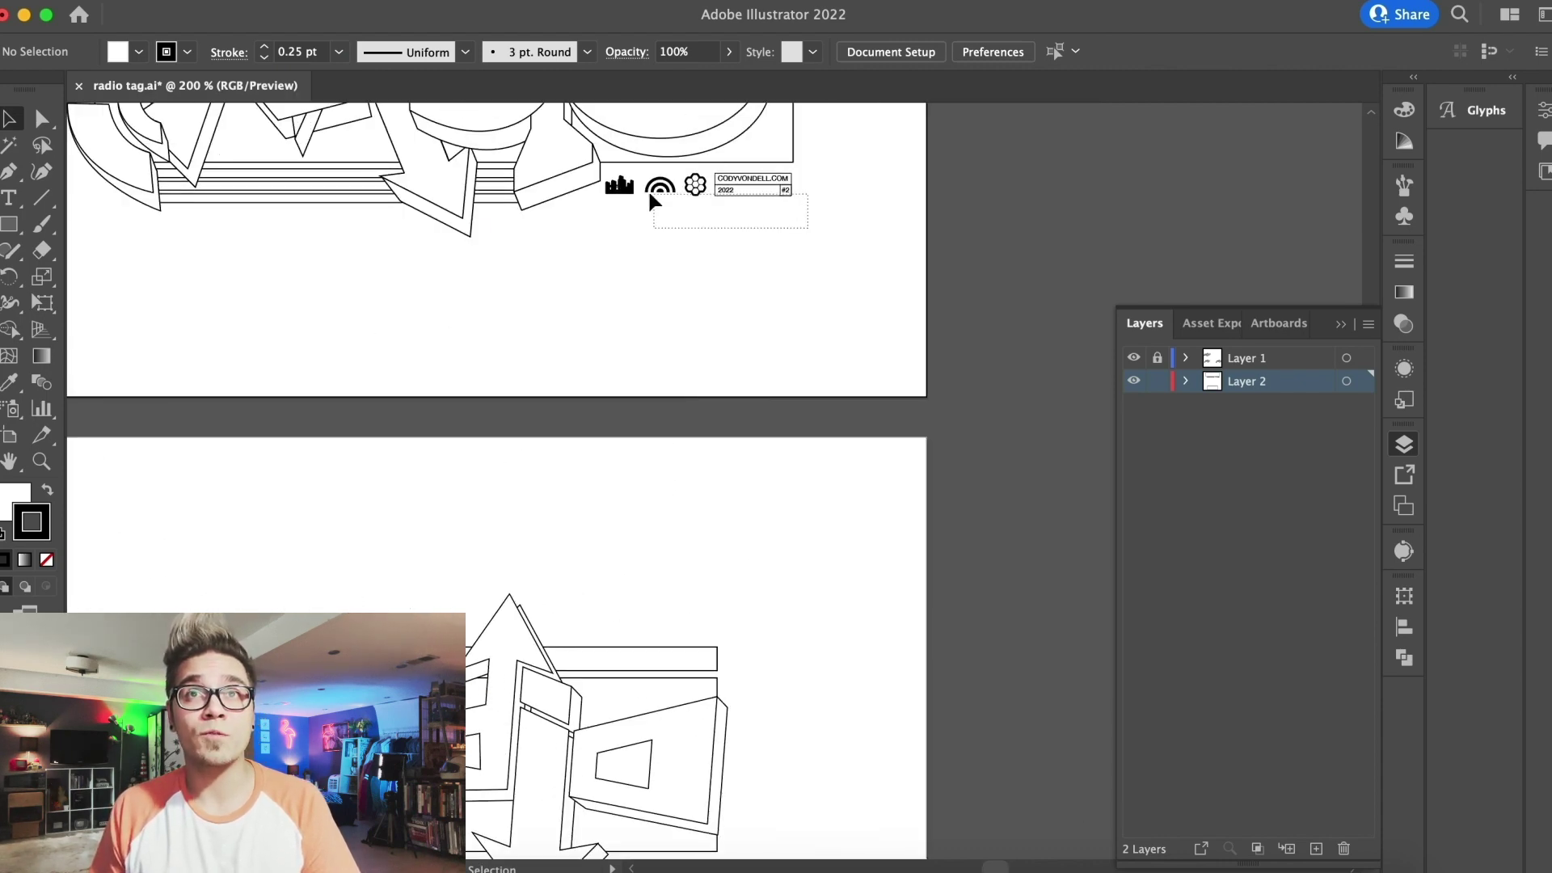
pyautogui.click(638, 185)
pyautogui.press('super+c')
pyautogui.click(663, 332)
pyautogui.scroll(-7, 663, 331)
pyautogui.press('super+v')
pyautogui.press('super+equal')
pyautogui.press('super+equal')
pyautogui.click(745, 337)
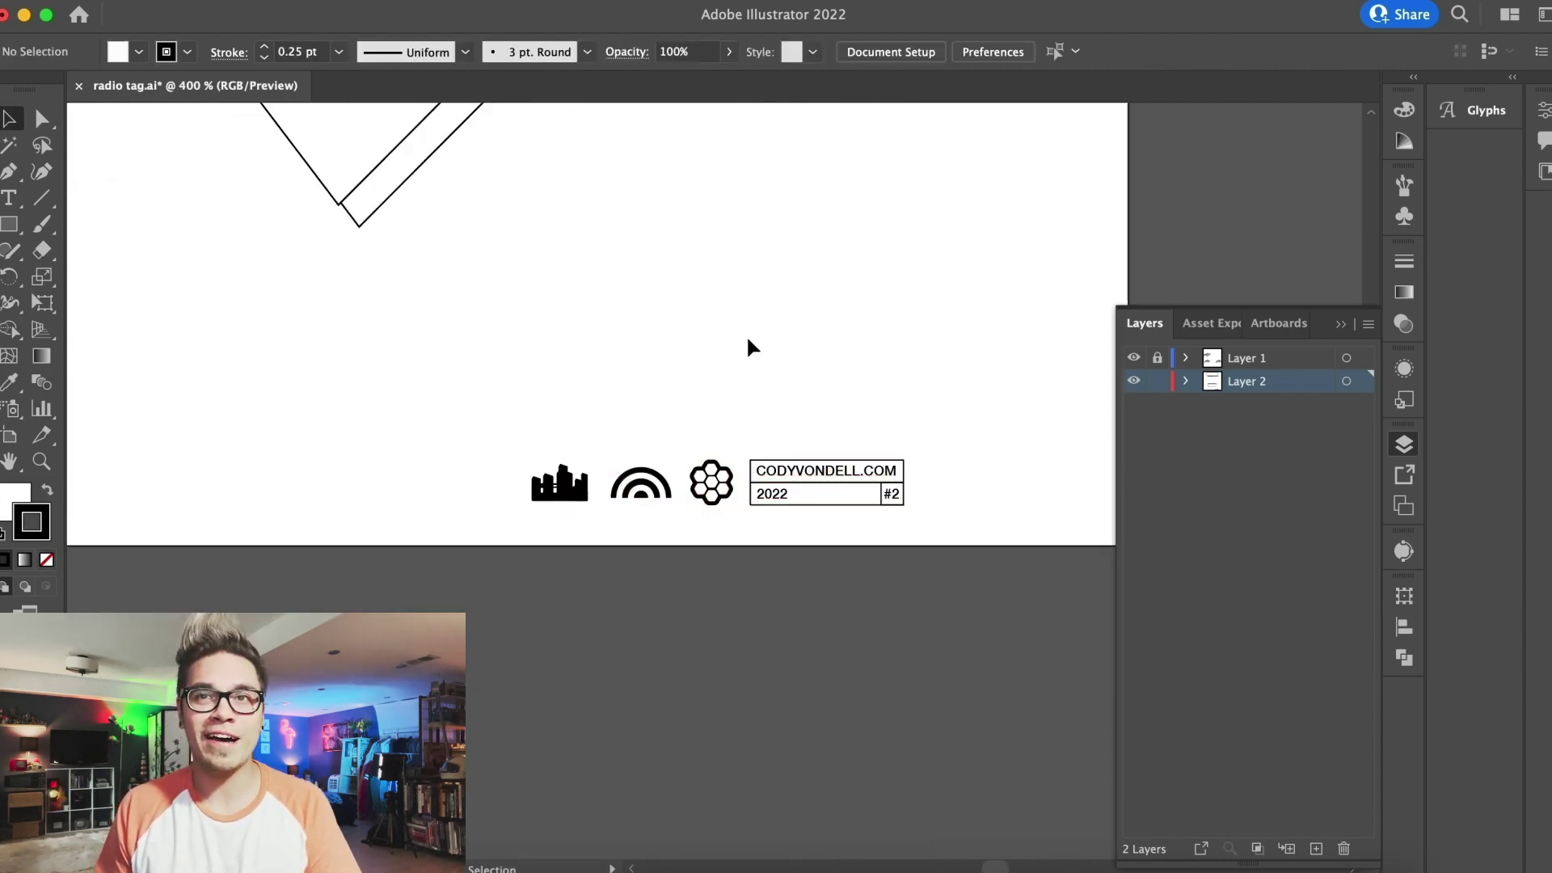
# Change the number in the pasted credit block to #3
pyautogui.press('t')
pyautogui.moveTo(892, 489); pyautogui.dragTo(932, 509)
pyautogui.click(10, 119)
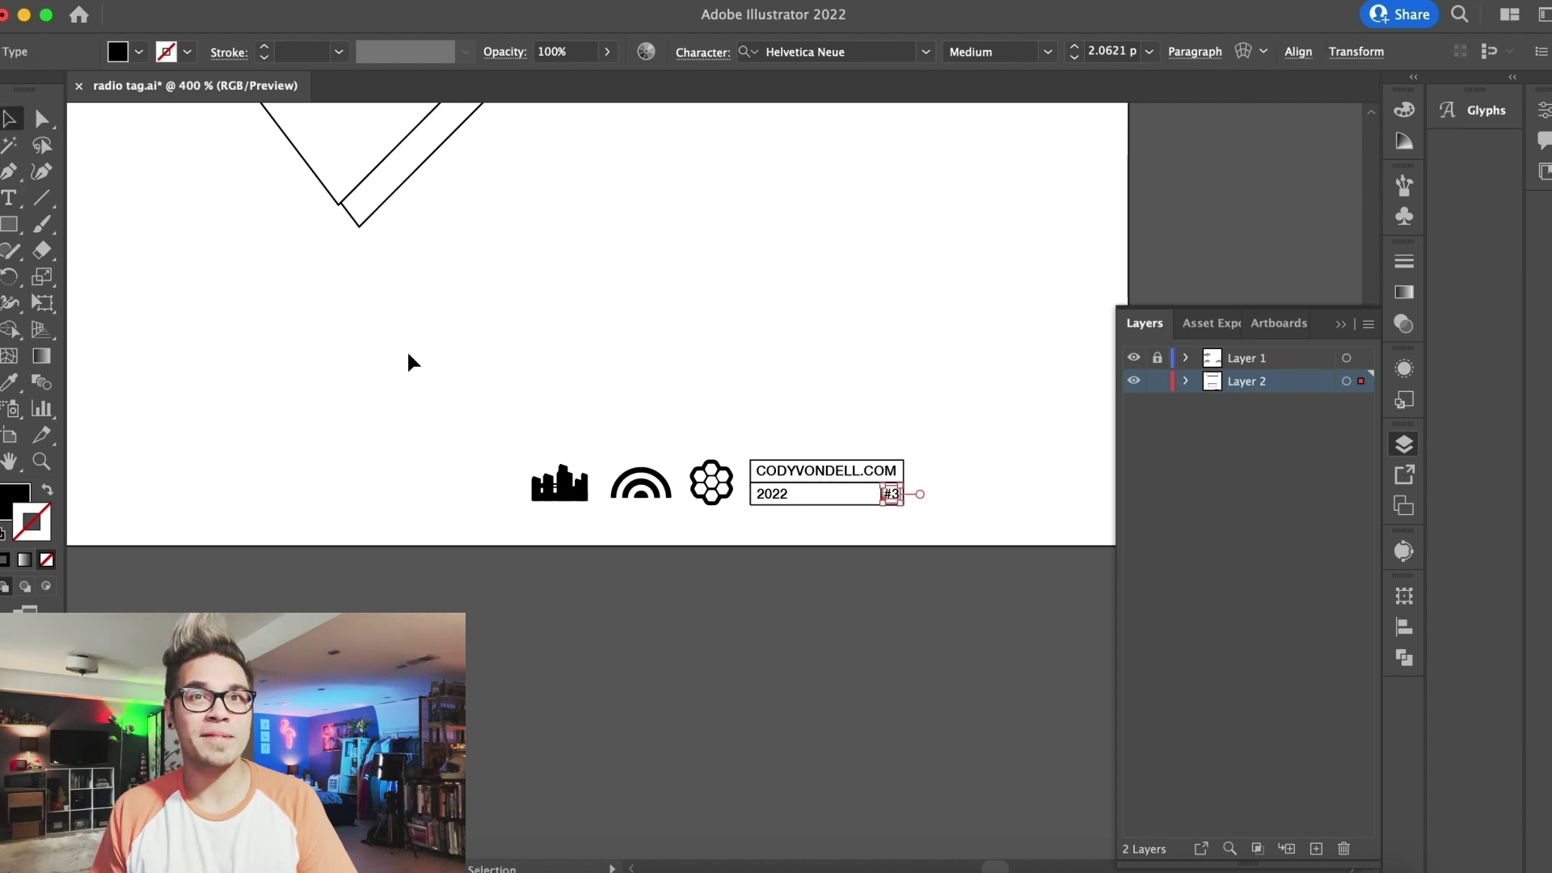
pyautogui.click(406, 349)
# Move the logo icons and credit block directly beneath the background rectangle, between the two downward arrows
pyautogui.scroll(3, 406, 349)
pyautogui.moveTo(468, 483); pyautogui.dragTo(913, 696)
pyautogui.press('super+minus')
pyautogui.scroll(6, 913, 695)
pyautogui.scroll(-5, 911, 690)
pyautogui.hscroll(-5, 910, 691)
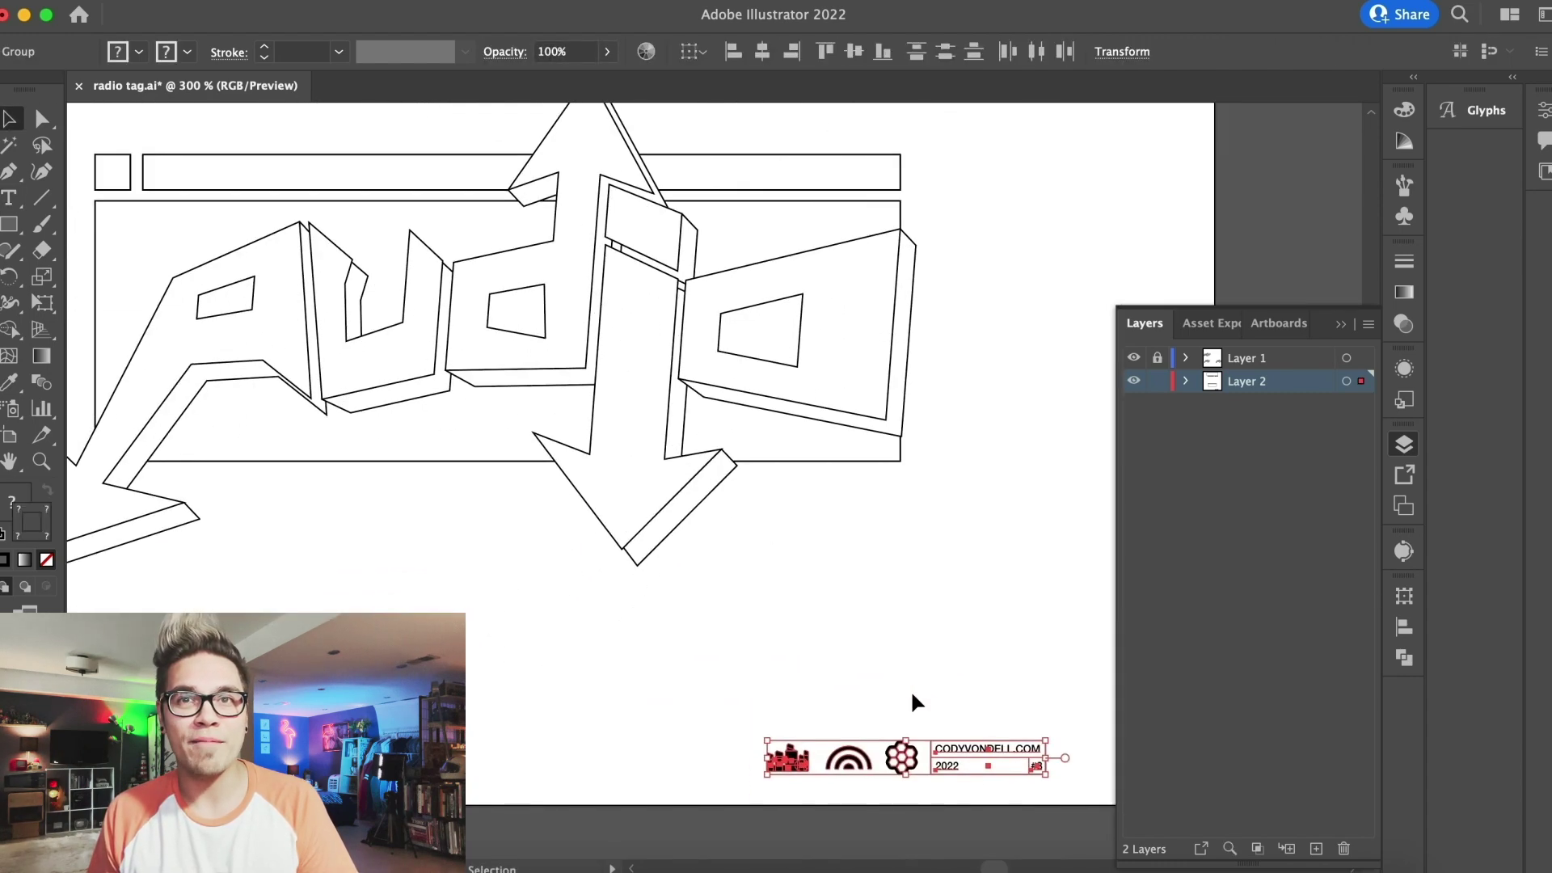
pyautogui.moveTo(990, 751); pyautogui.dragTo(449, 480)
pyautogui.hscroll(-2, 525, 616)
pyautogui.scroll(1, 526, 616)
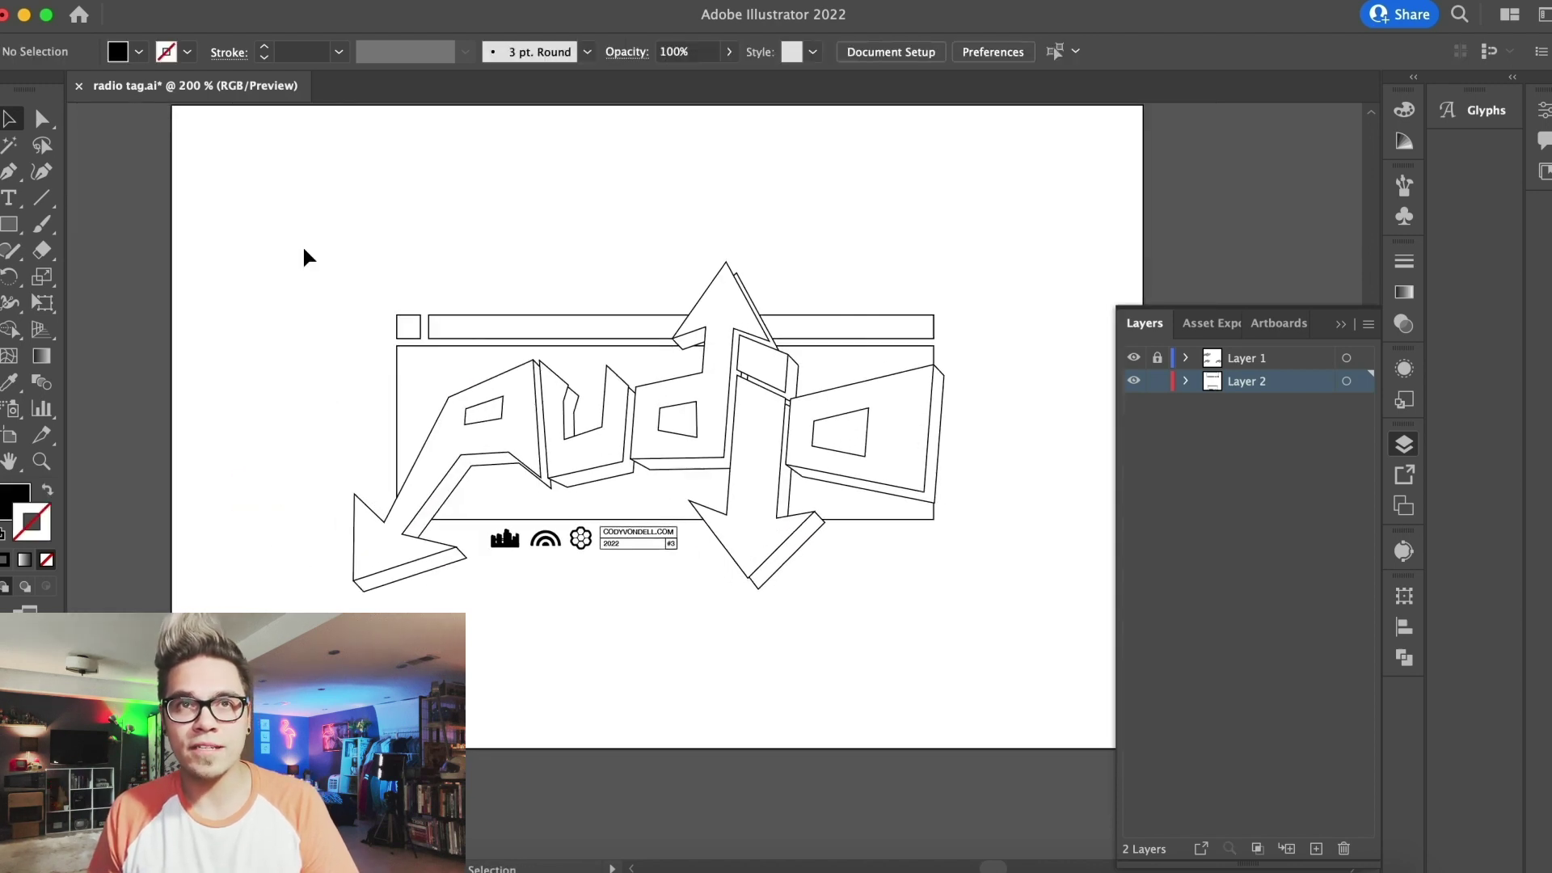
# Unlock Layer 1 and copy the complete lettering artwork with its background shapes
pyautogui.moveTo(298, 239)
pyautogui.mouseDown()
pyautogui.moveTo(1001, 643)
pyautogui.moveTo(313, 230)
pyautogui.mouseUp()
pyautogui.click(1000, 643)
pyautogui.click(1162, 402)
pyautogui.click(284, 191)
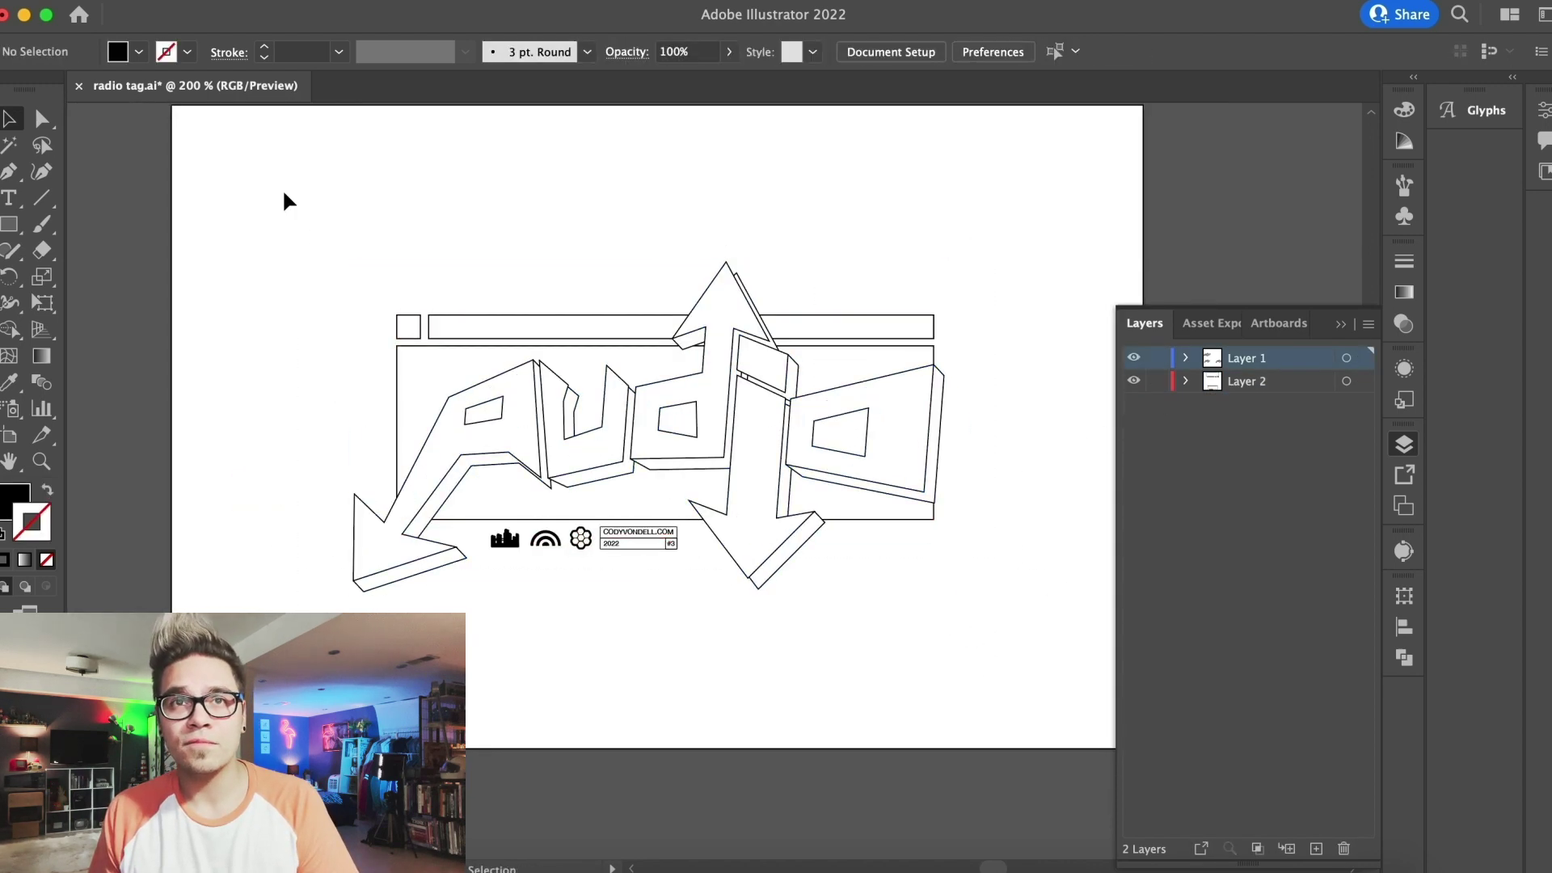
# Switch to Photoshop, open radio tag.psd and hide every layer except the white Background
pyautogui.click(726, 871)
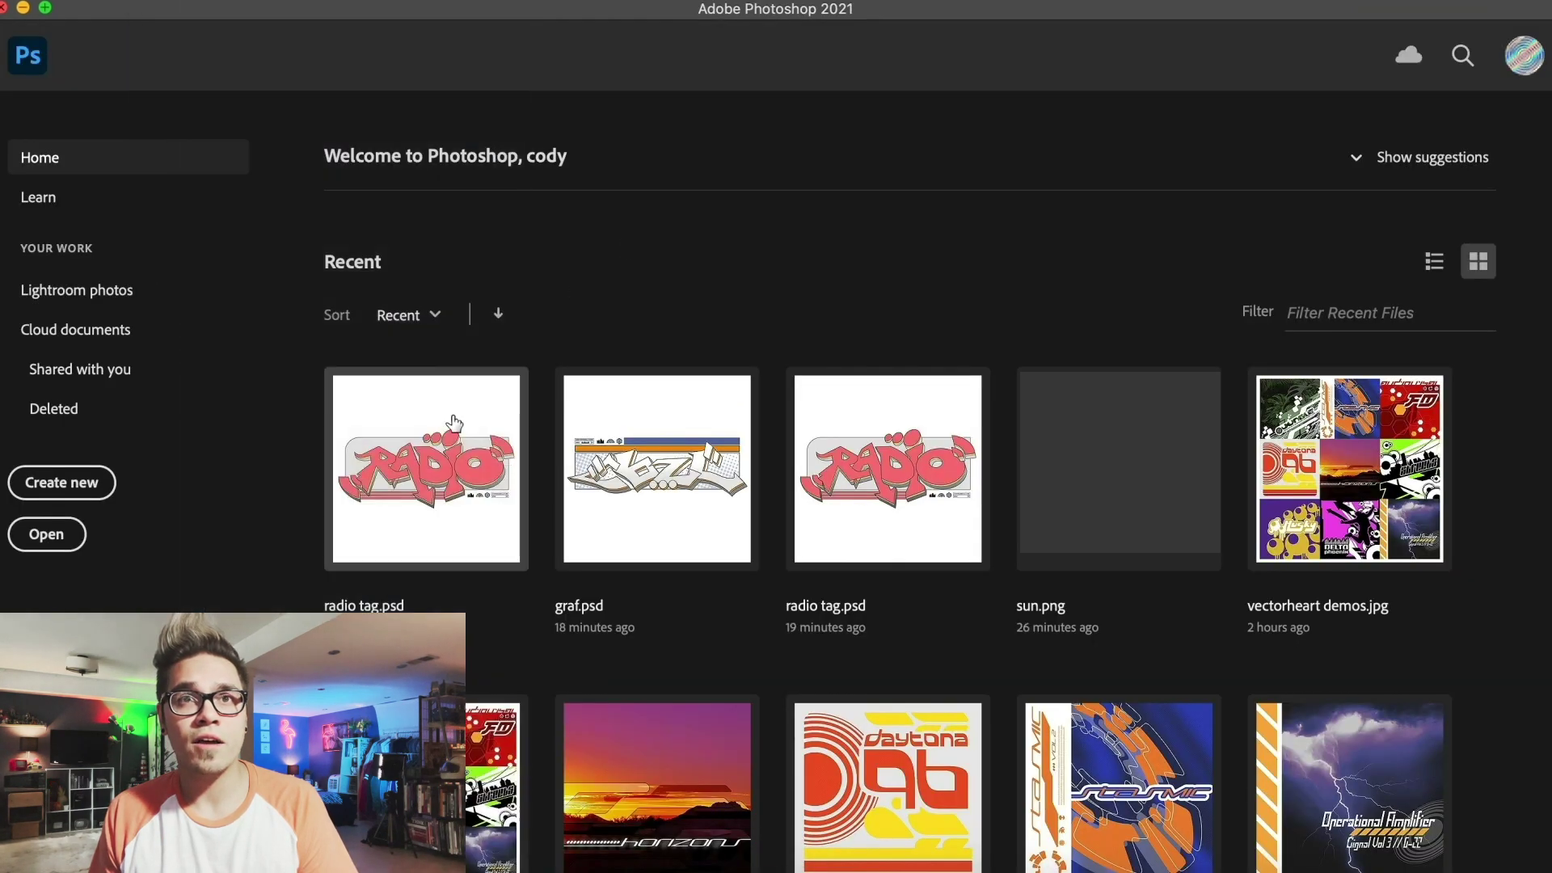
pyautogui.click(454, 427)
pyautogui.moveTo(1311, 227); pyautogui.dragTo(1315, 764)
pyautogui.click(1407, 822)
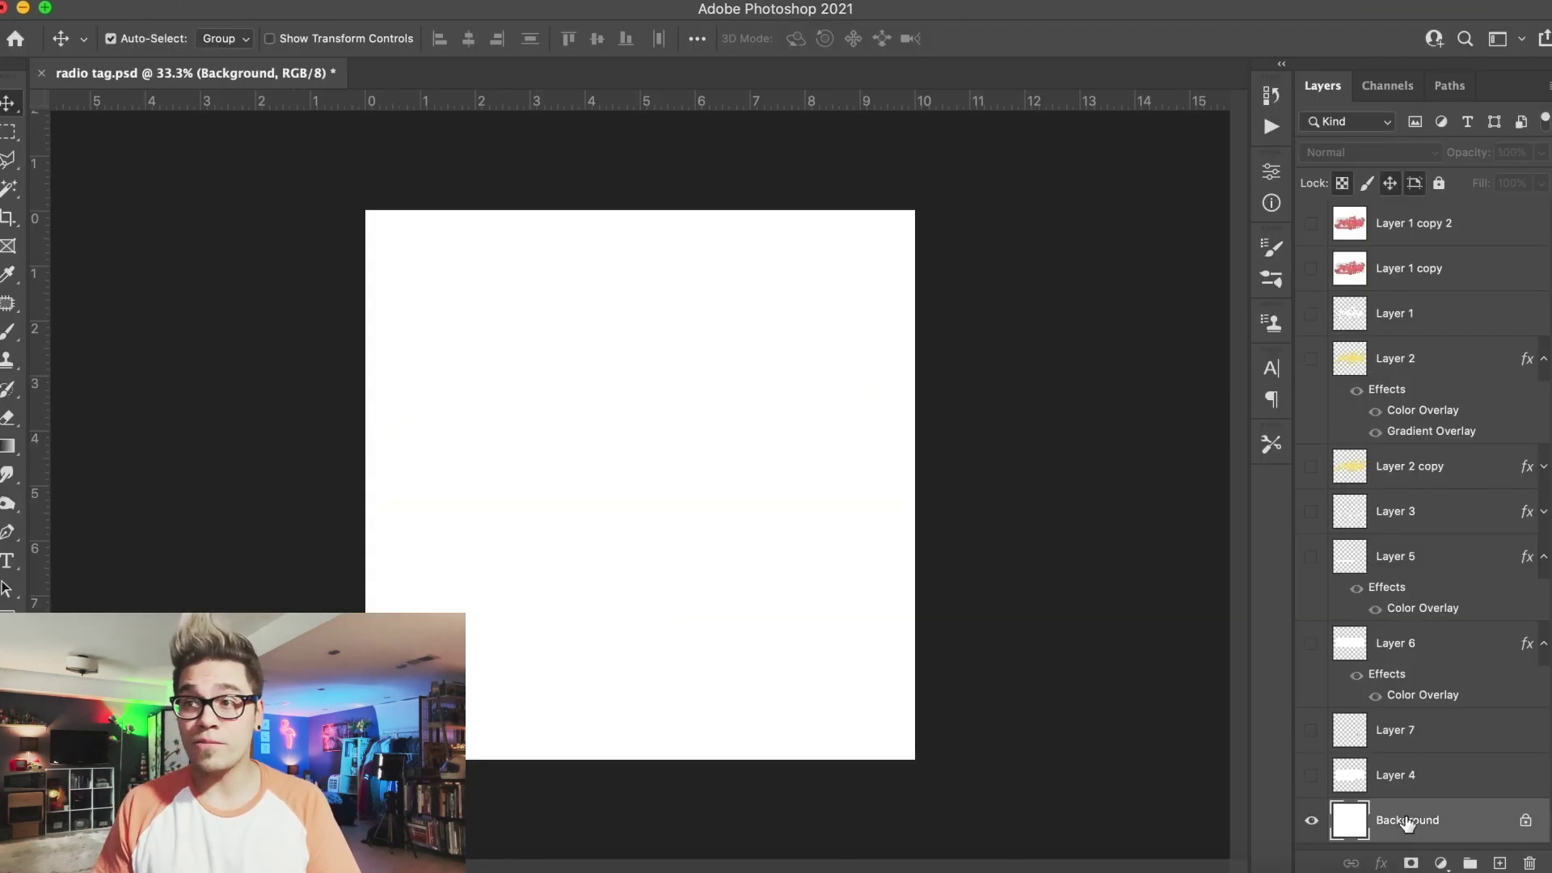
# Try pasting the complete artwork as a single layer above the others, scaled up to the canvas width
pyautogui.click(1374, 226)
pyautogui.hotkey('ctrl', 'v')
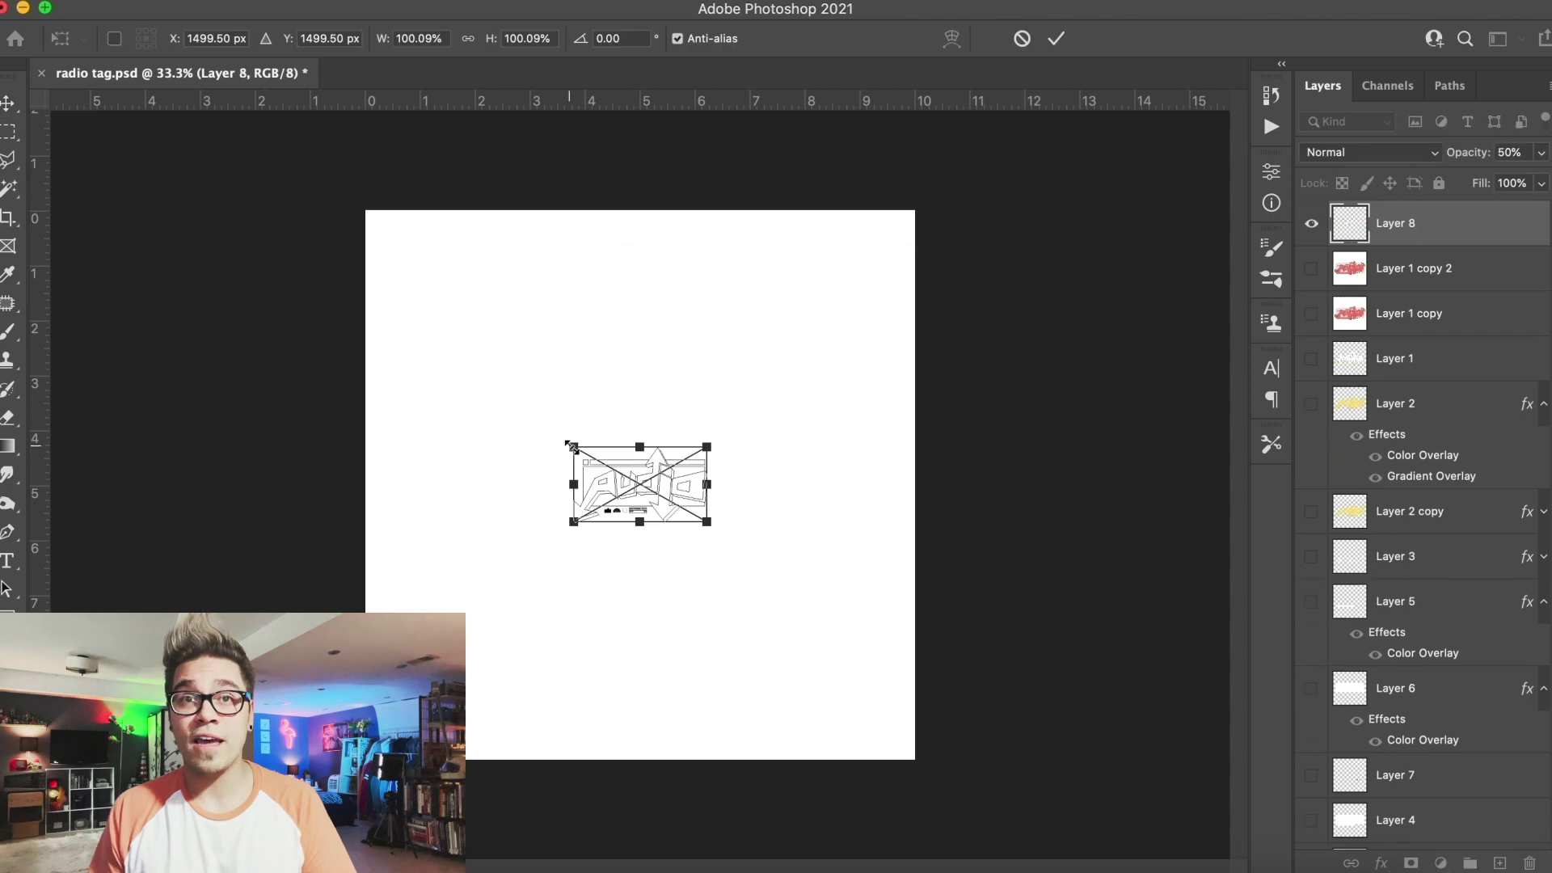
pyautogui.moveTo(572, 442); pyautogui.dragTo(372, 325)
pyautogui.press('Return')
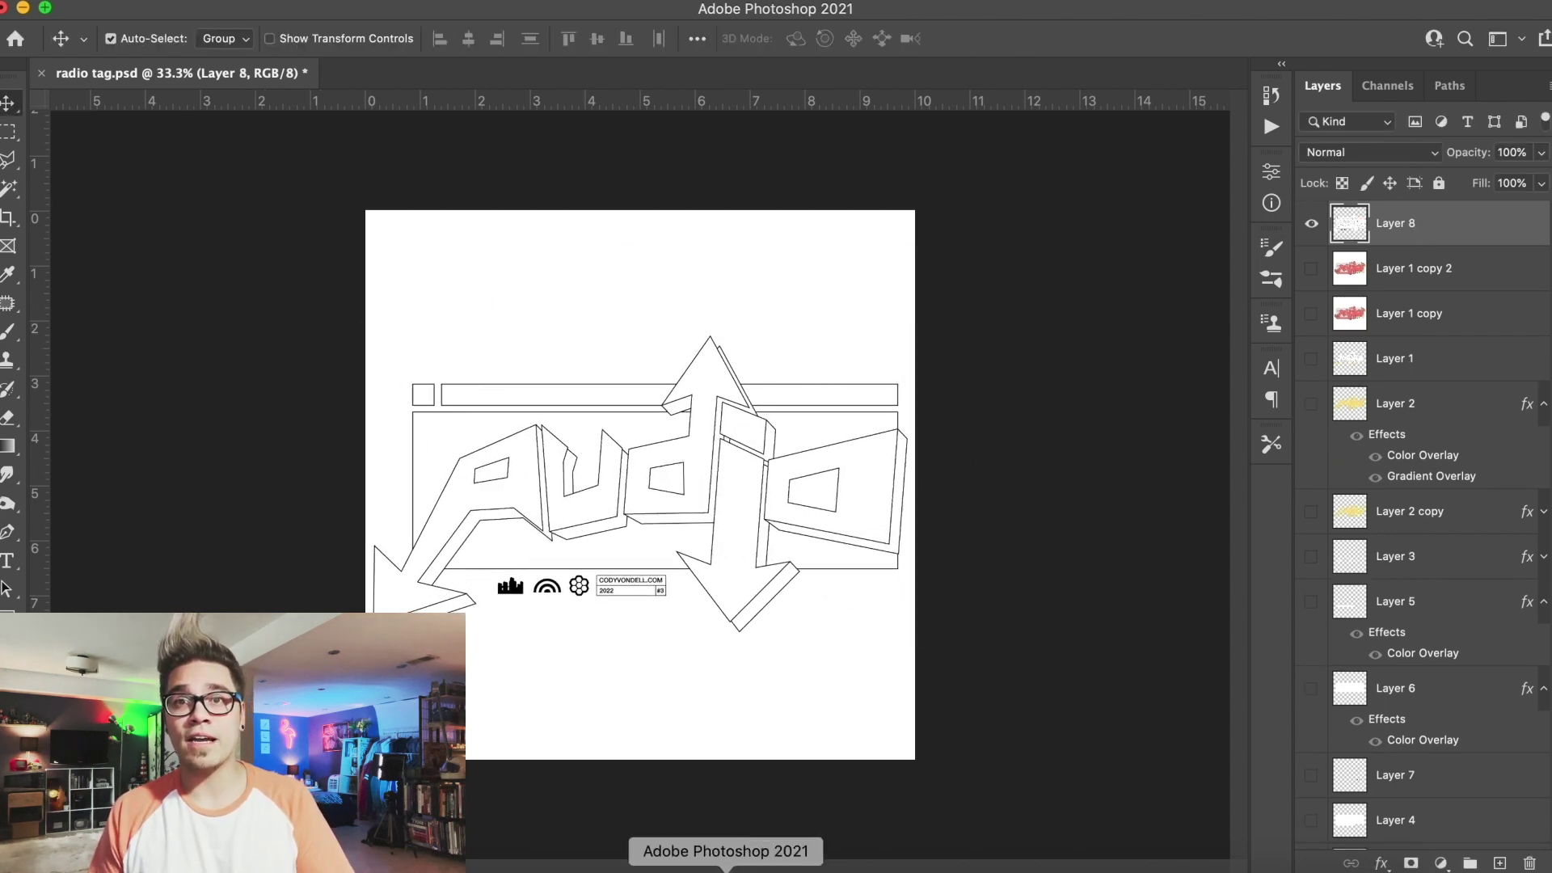
pyautogui.press('Delete')
# Switch to Illustrator, move the background shapes and logos clear below the lettering, and copy all the artwork
pyautogui.click(658, 872)
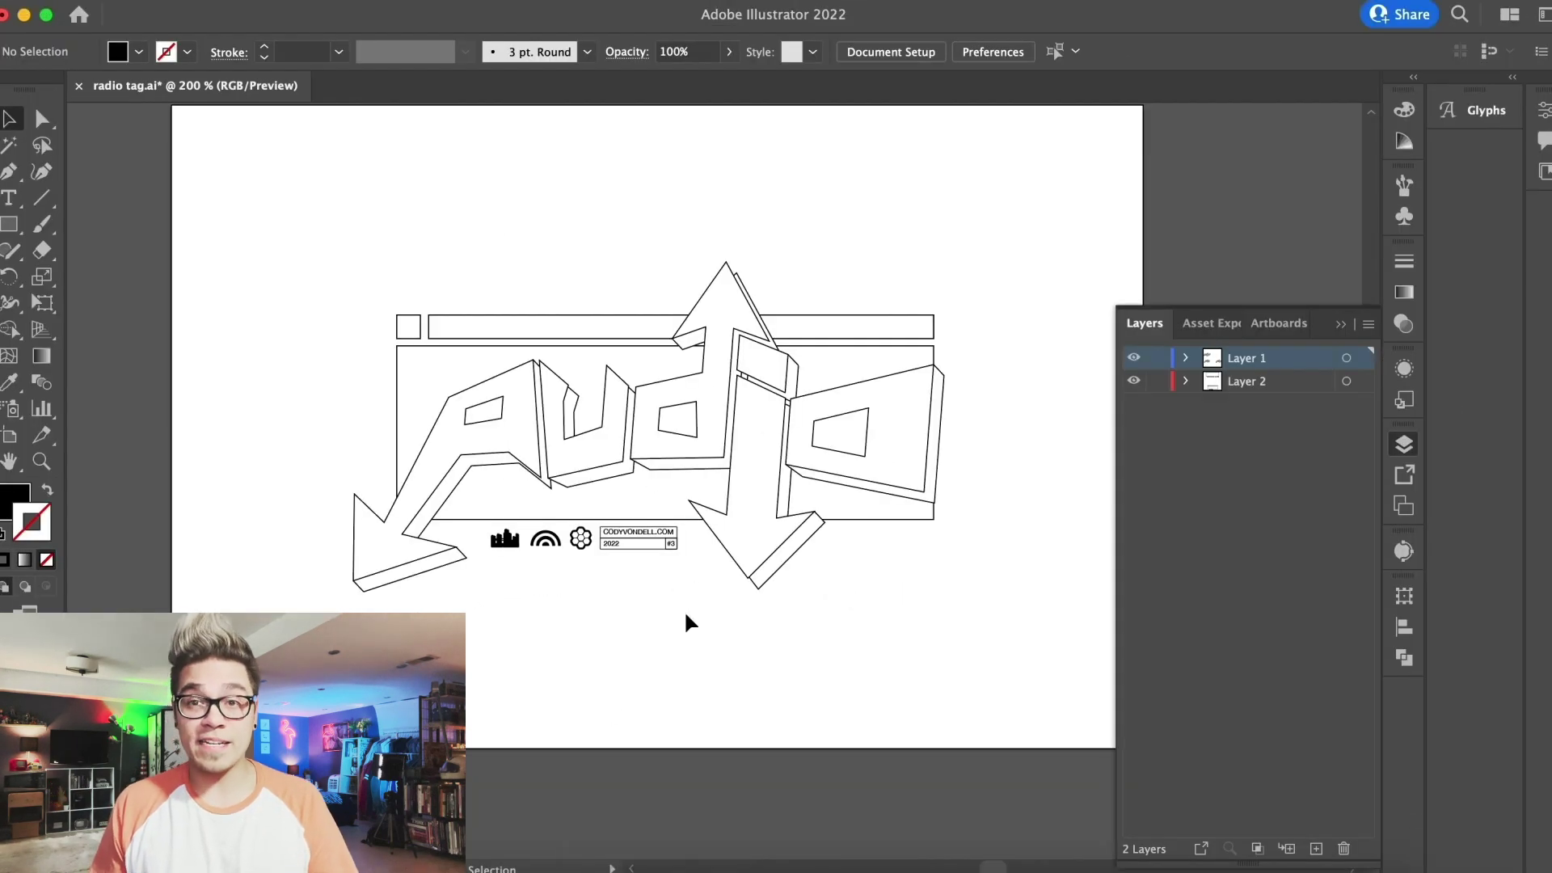
pyautogui.moveTo(358, 283); pyautogui.dragTo(450, 374)
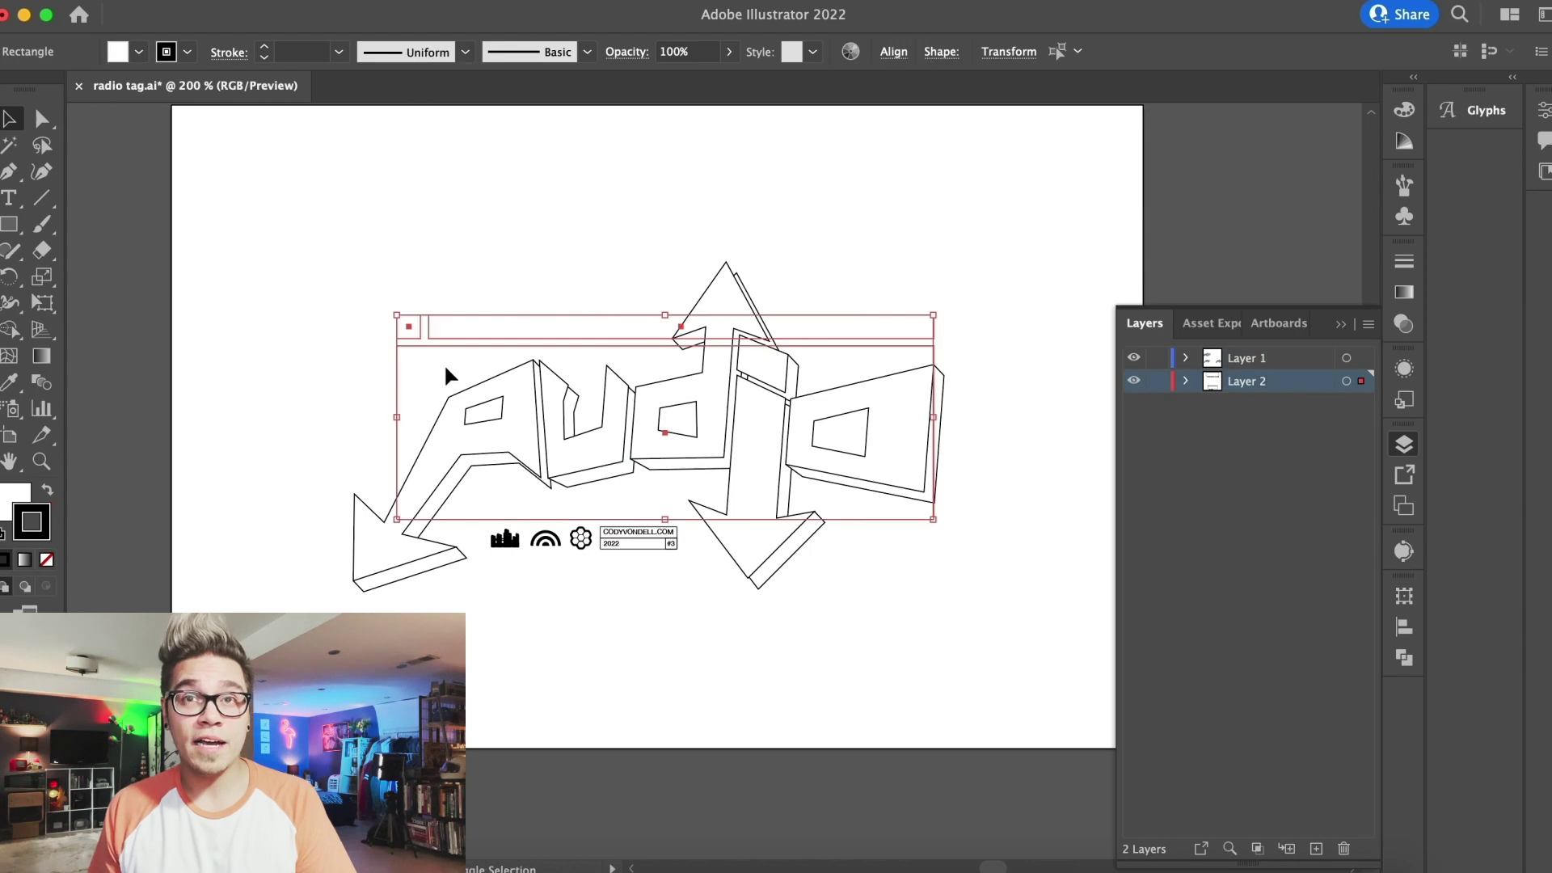
pyautogui.keyDown('shift'); pyautogui.click(633, 537); pyautogui.keyUp('shift')
pyautogui.moveTo(499, 539); pyautogui.dragTo(502, 835)
pyautogui.moveTo(306, 239); pyautogui.dragTo(914, 741)
pyautogui.press('super+a')
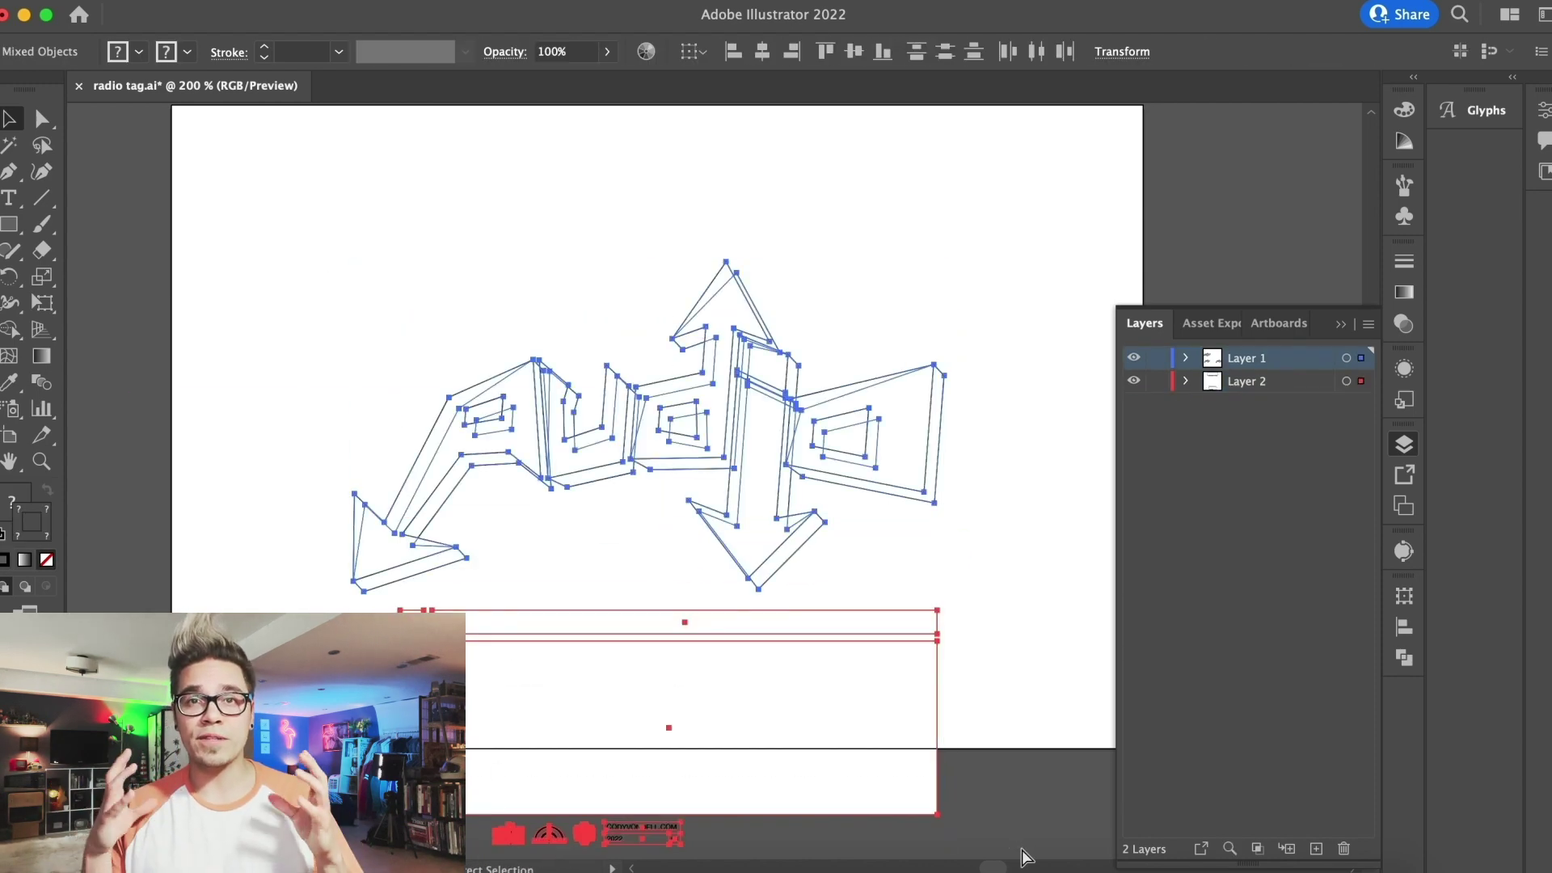
pyautogui.rightClick(828, 846)
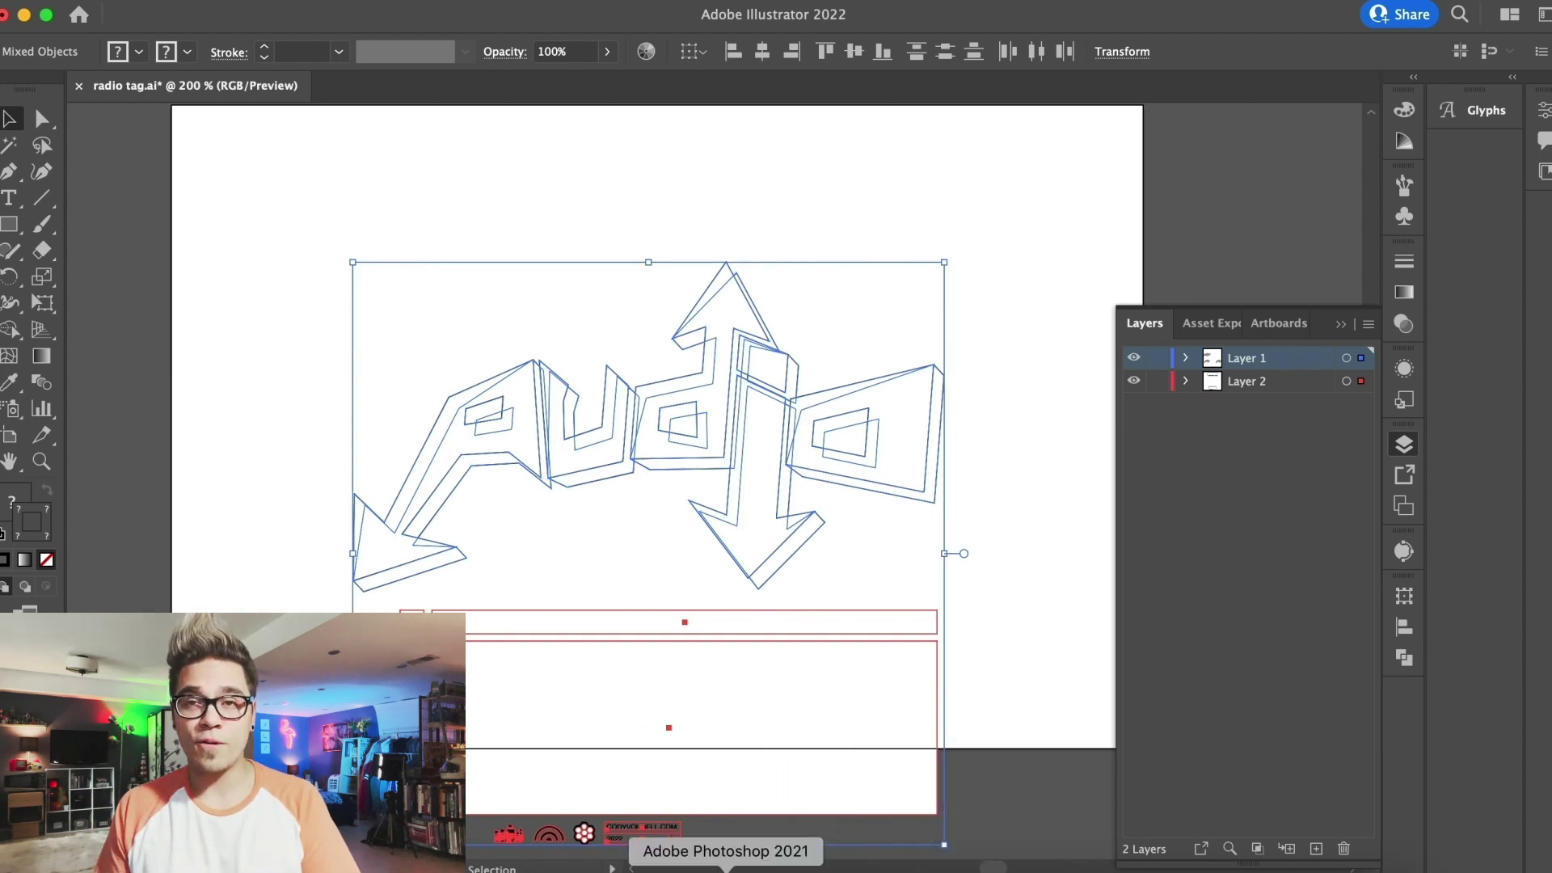
# Paste the separated artwork into the Photoshop document and scale it up to the canvas width
pyautogui.click(724, 870)
pyautogui.press('super+v')
pyautogui.press('Return')
pyautogui.moveTo(575, 418); pyautogui.dragTo(307, 281)
pyautogui.press('Return')
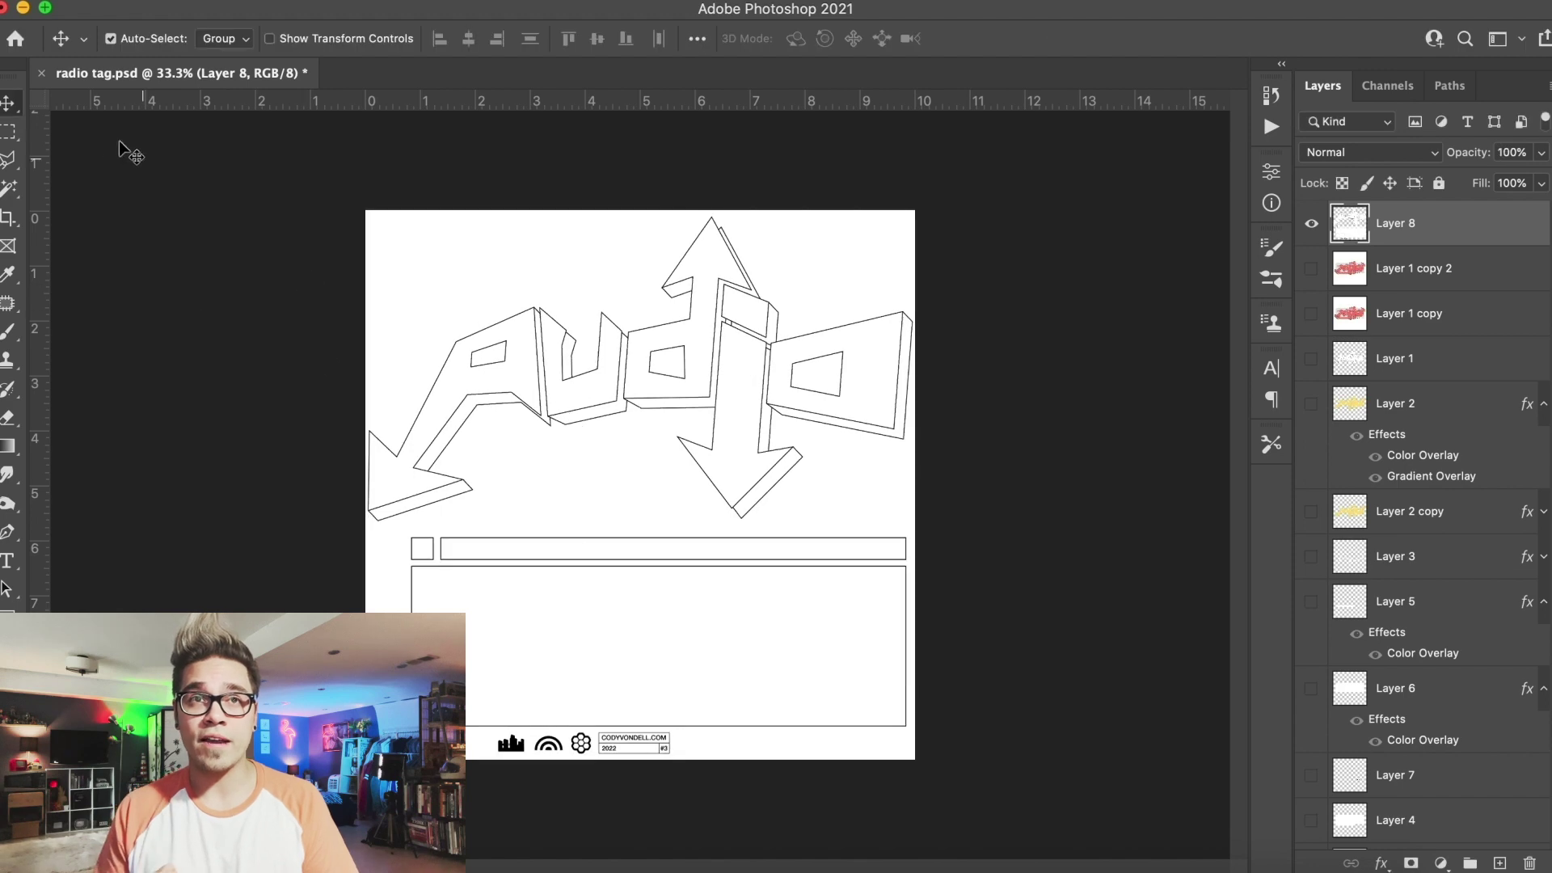
# Cut the background shapes and logos onto their own layer beneath the lettering and reposition the two layers so they overlap
pyautogui.click(12, 134)
pyautogui.moveTo(397, 530); pyautogui.dragTo(1026, 861)
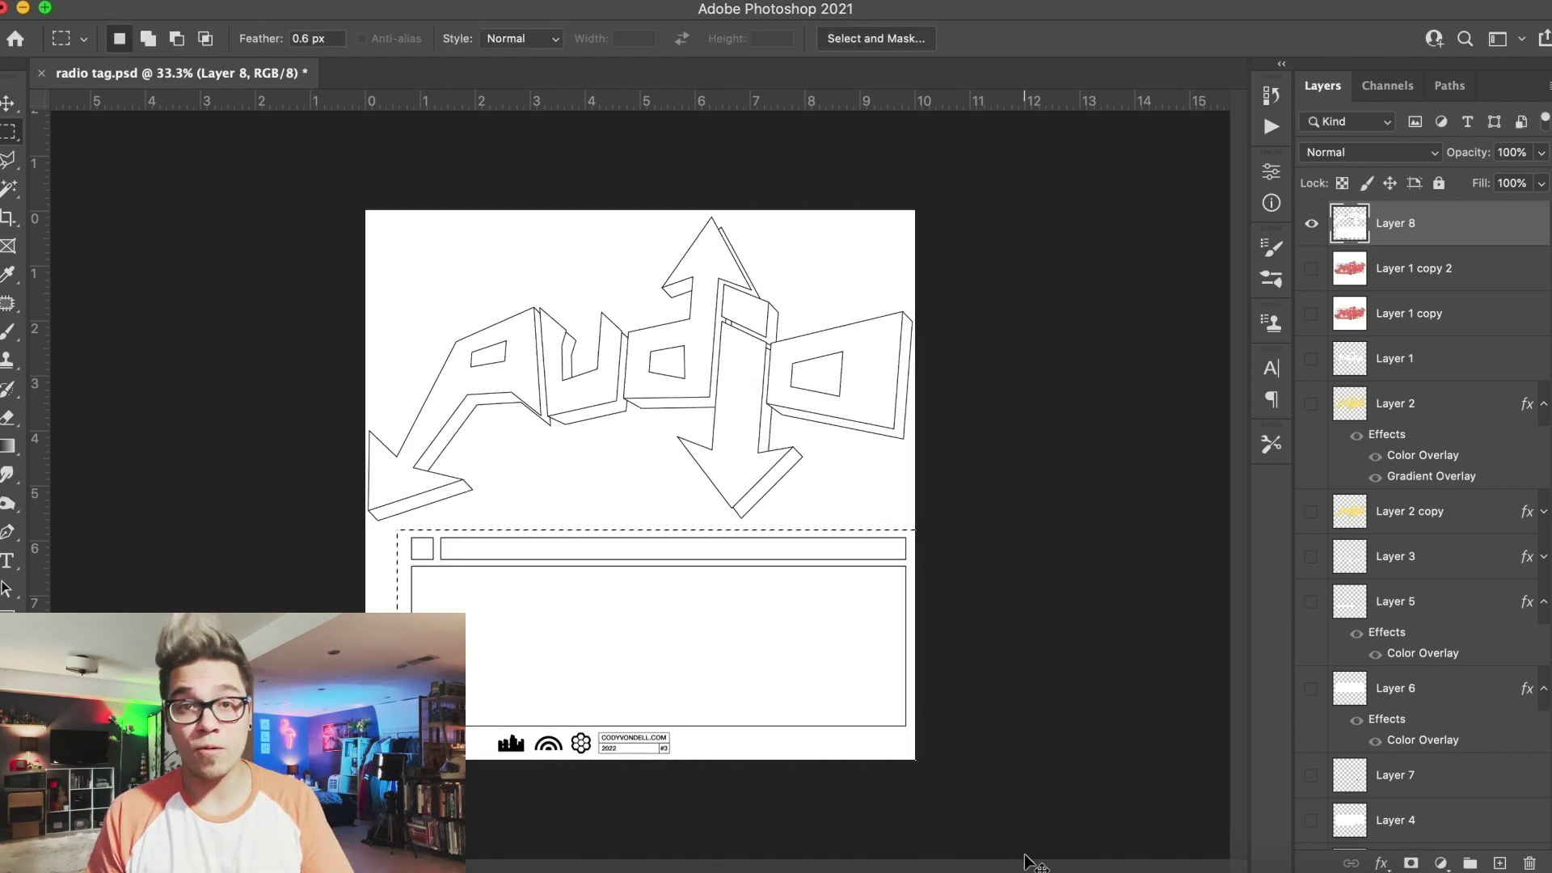
pyautogui.hotkey('ctrl', 'x')
pyautogui.hotkey('ctrl', 'v')
pyautogui.hotkey('ctrl', '[')
pyautogui.click(10, 105)
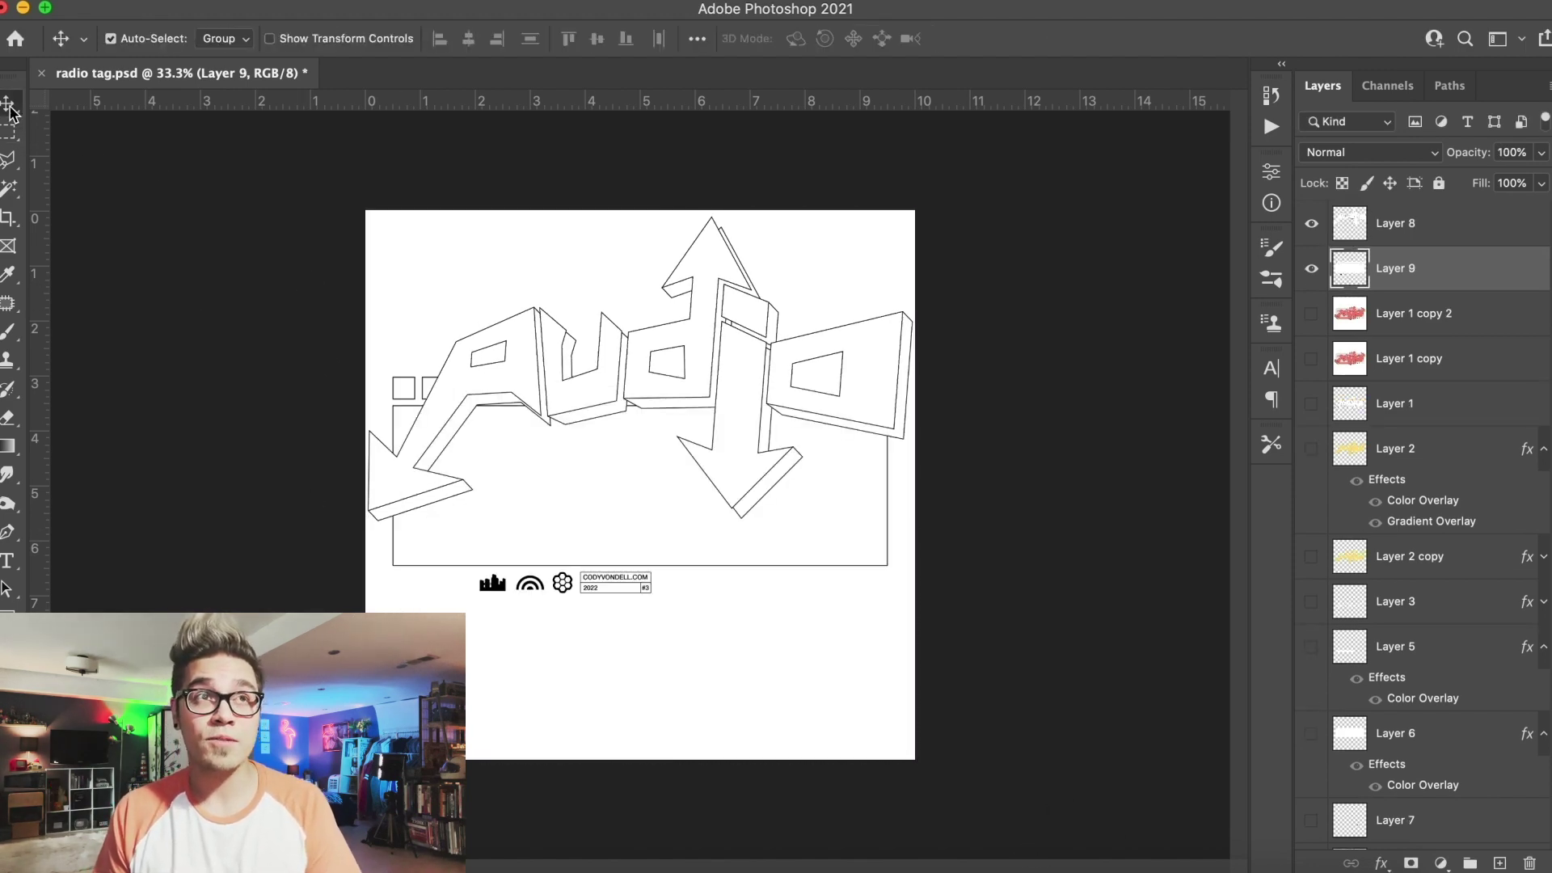
pyautogui.moveTo(545, 333); pyautogui.dragTo(553, 401)
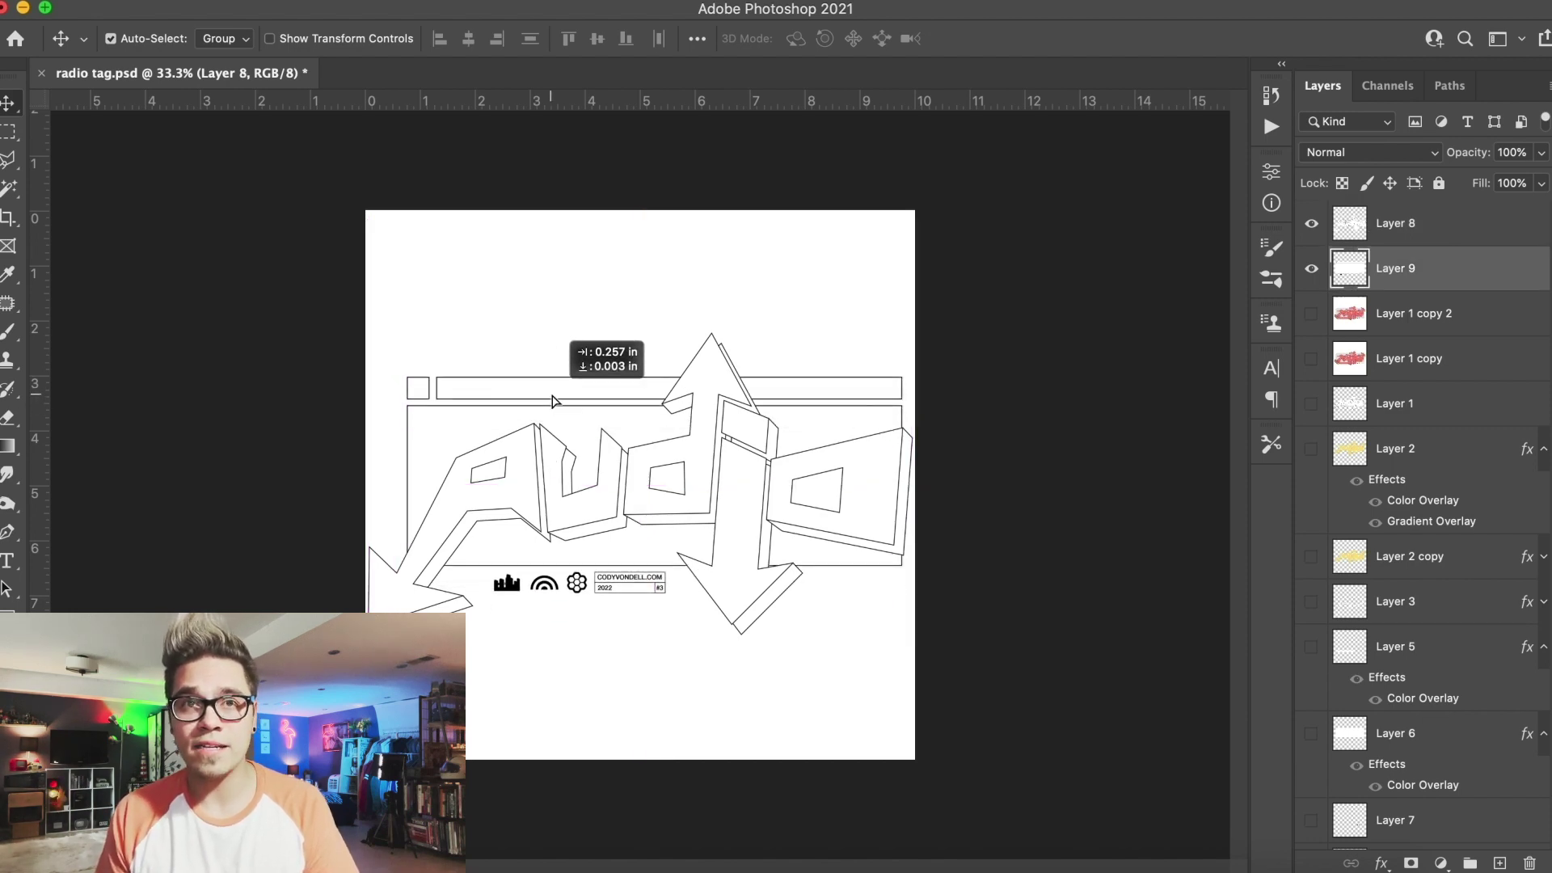
# Switch to Illustrator, undo the move of the background shapes and logos, and copy the whole original artwork
pyautogui.click(659, 871)
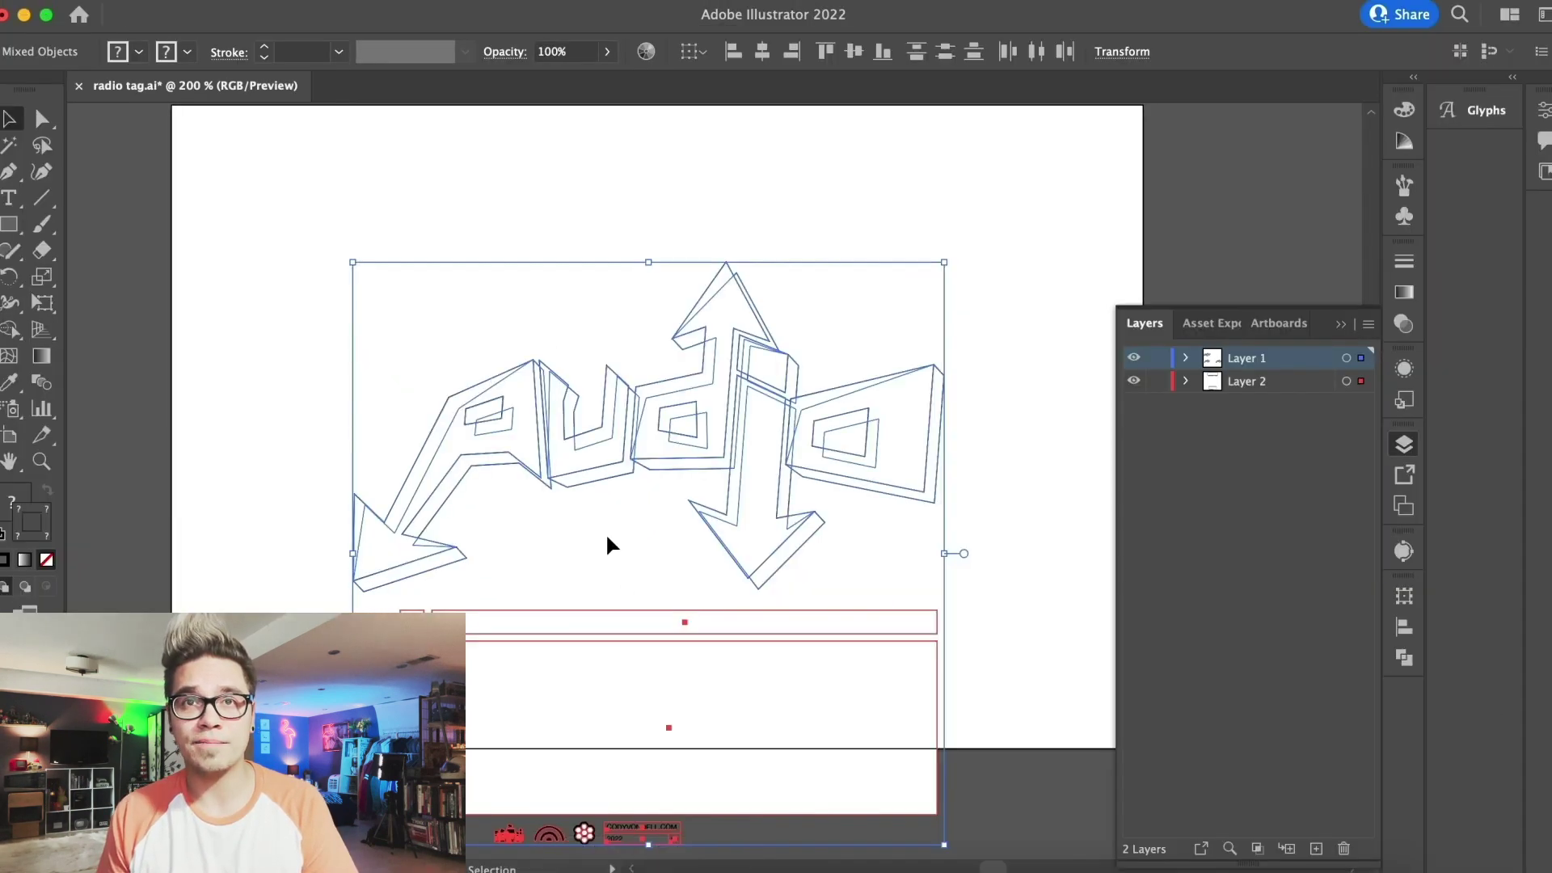
pyautogui.press('super+z')
pyautogui.press('super+z')
pyautogui.moveTo(340, 174); pyautogui.dragTo(1002, 658)
pyautogui.press('super+c')
# Paste the original artwork into the Photoshop document as pixels and scale it to the canvas width as an alignment reference
pyautogui.click(722, 870)
pyautogui.press('super+v')
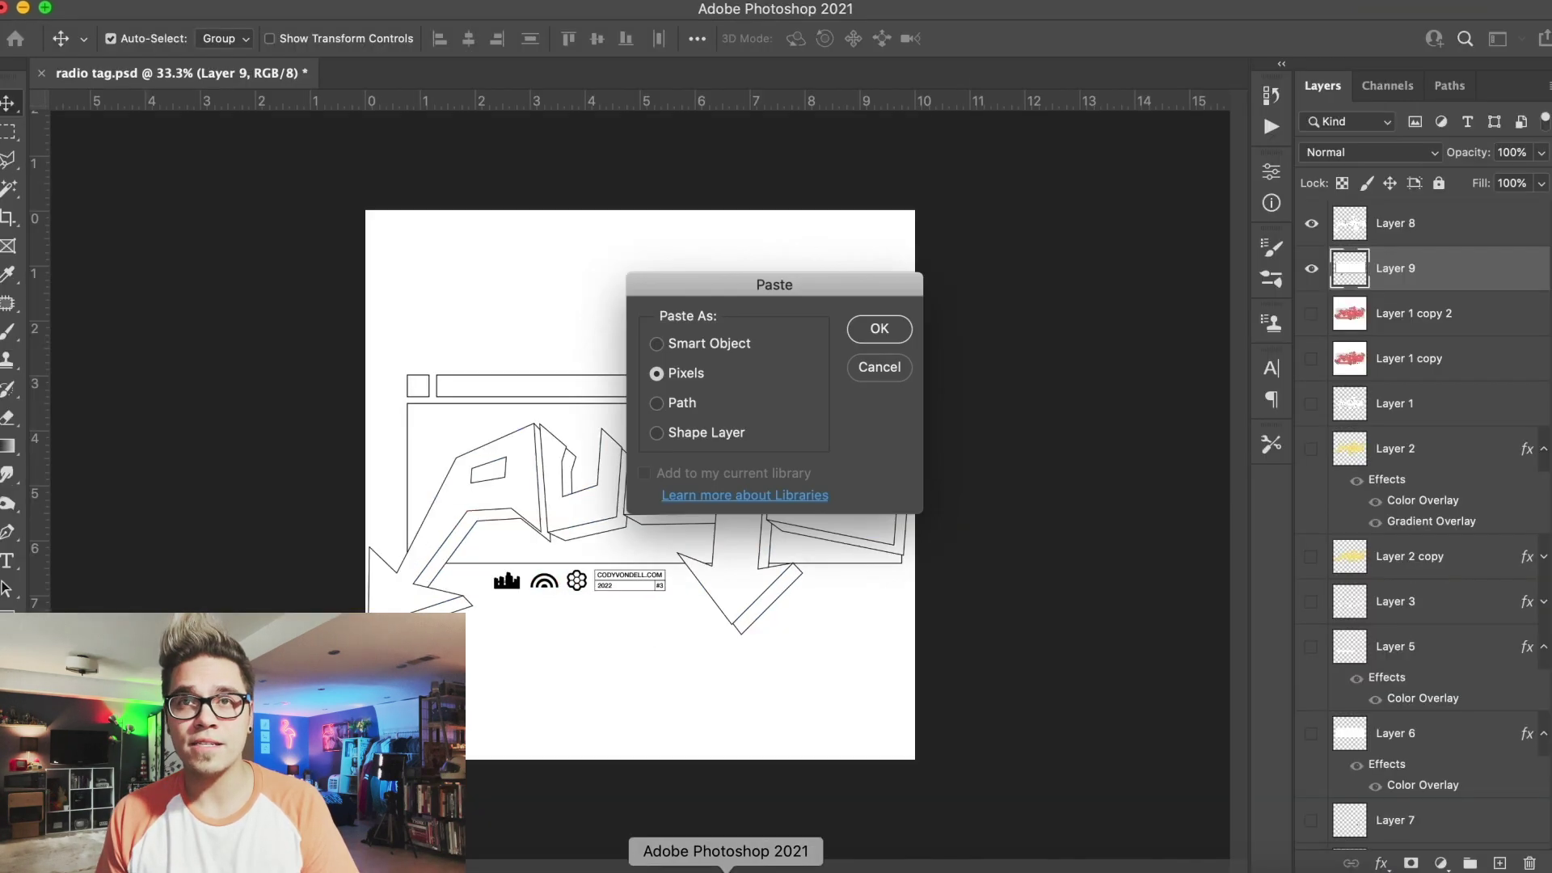
pyautogui.press('Return')
pyautogui.moveTo(573, 447); pyautogui.dragTo(374, 315)
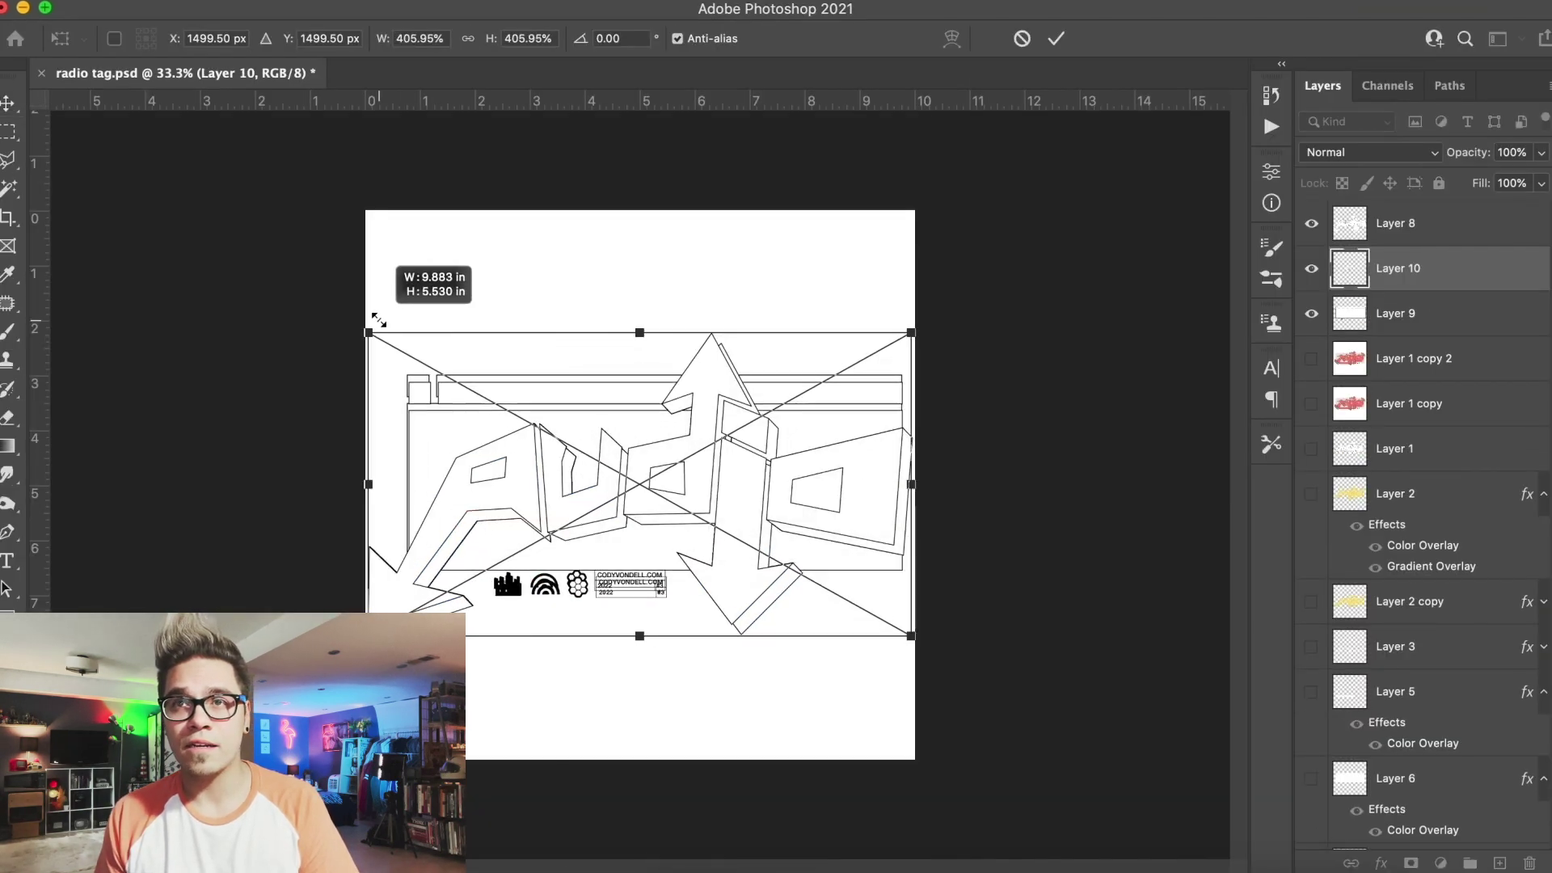
pyautogui.press('Return')
# Nudge the background shapes layer down to match the pasted reference and remove the reference layer
pyautogui.click(1424, 309)
pyautogui.hotkey('shift', 'Down')
pyautogui.hotkey('shift', 'Down')
pyautogui.hotkey('shift', 'Down')
pyautogui.hotkey('shift', 'Down')
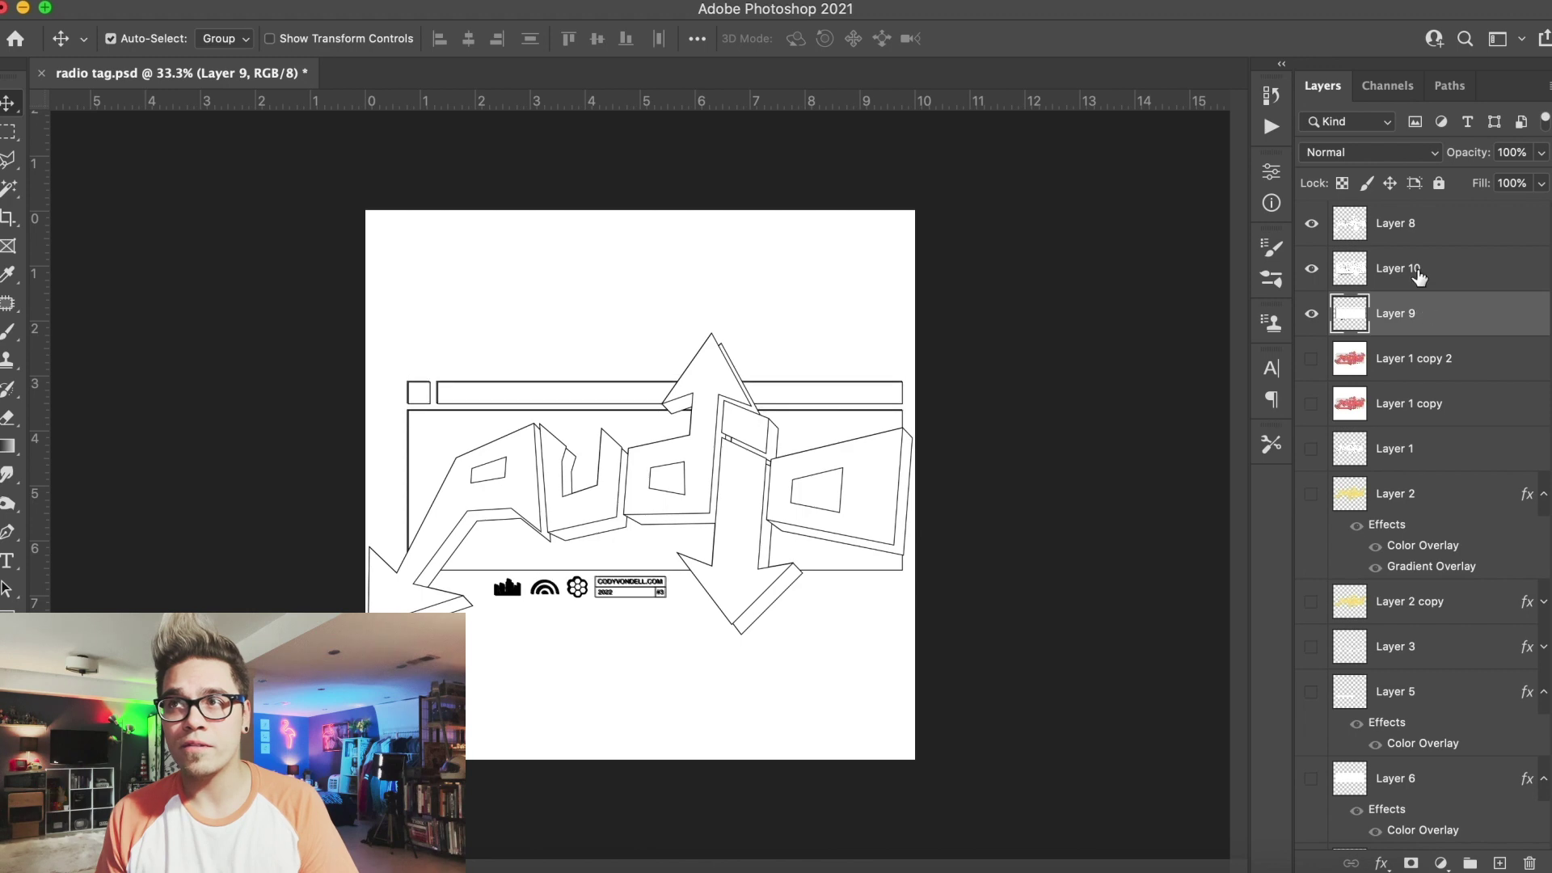
pyautogui.click(1413, 229)
pyautogui.press('Delete')
pyautogui.press('super+z')
pyautogui.press('super+z')
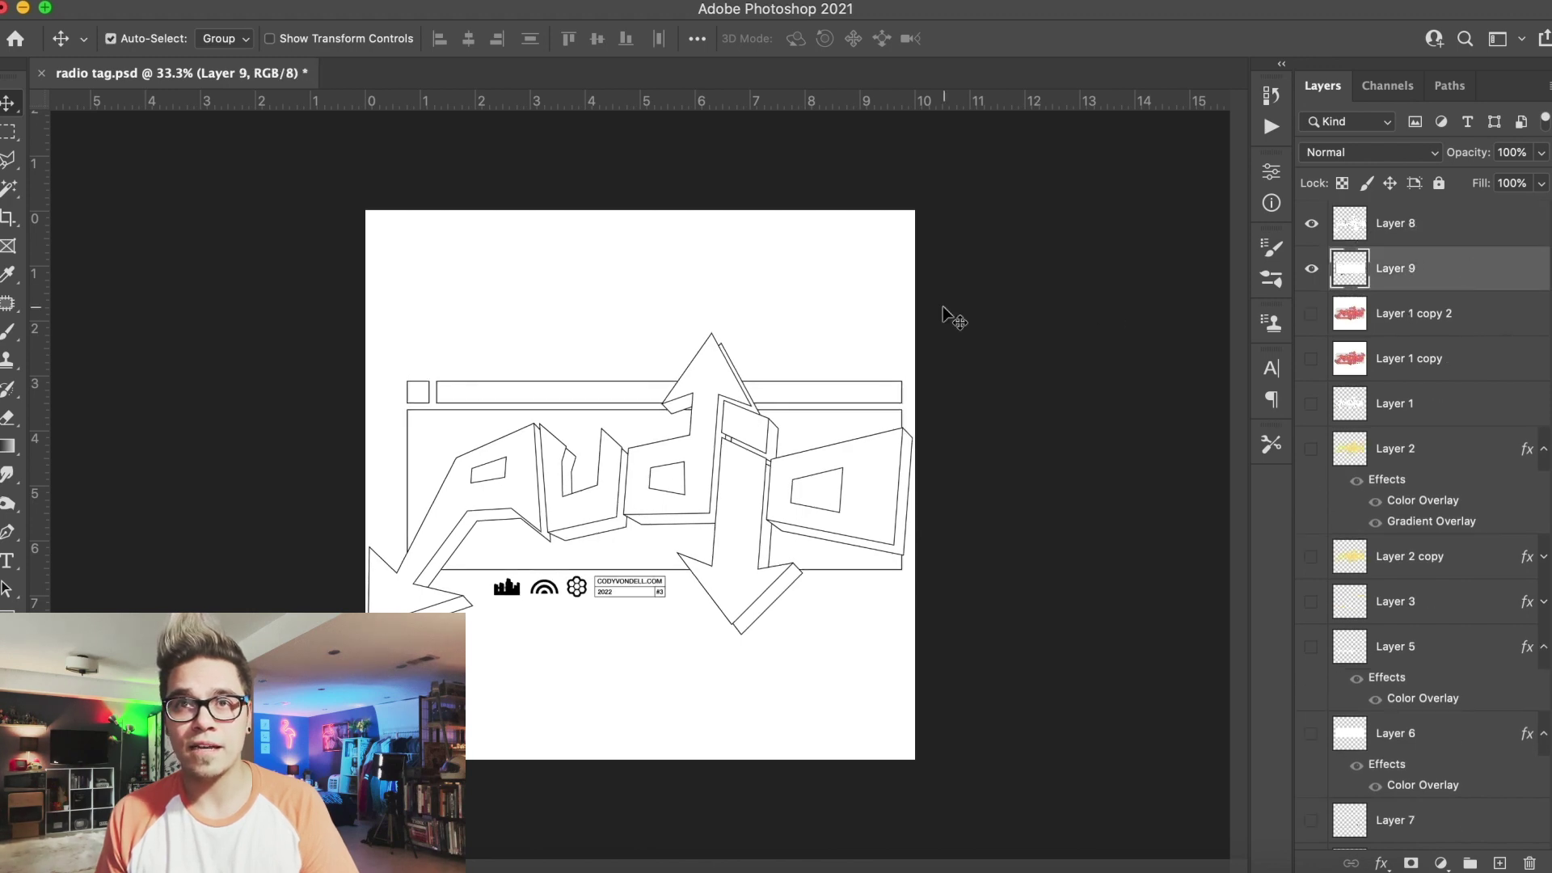
# Nudge the lettering layer slightly down to line it up with the background shapes
pyautogui.click(713, 380)
pyautogui.hotkey('shift', 'Down')
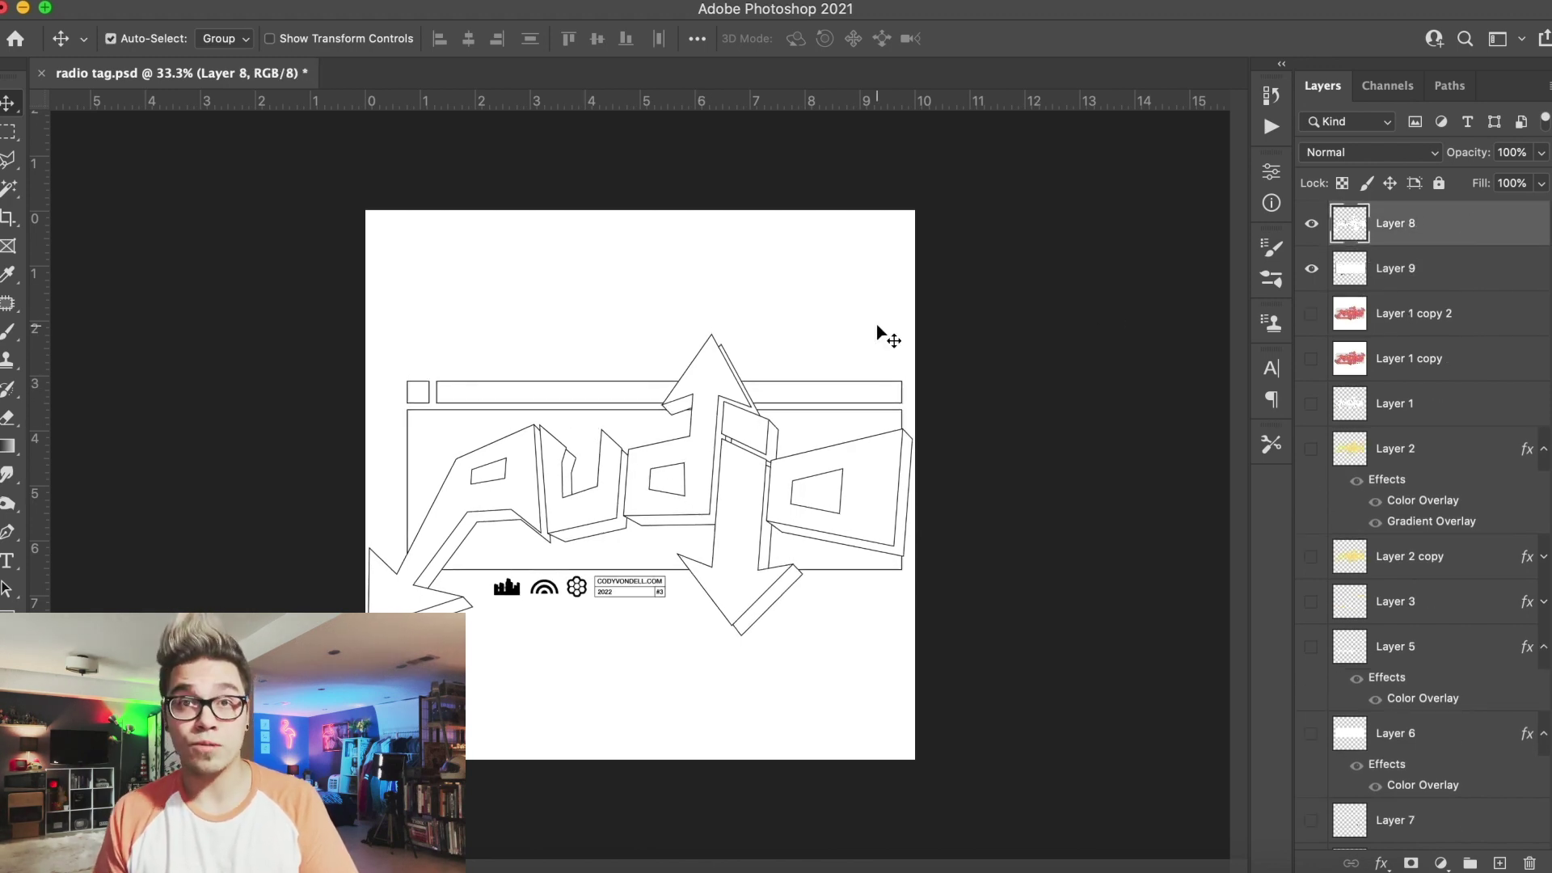
pyautogui.keyDown('shift'); pyautogui.click(1392, 275); pyautogui.keyUp('shift')
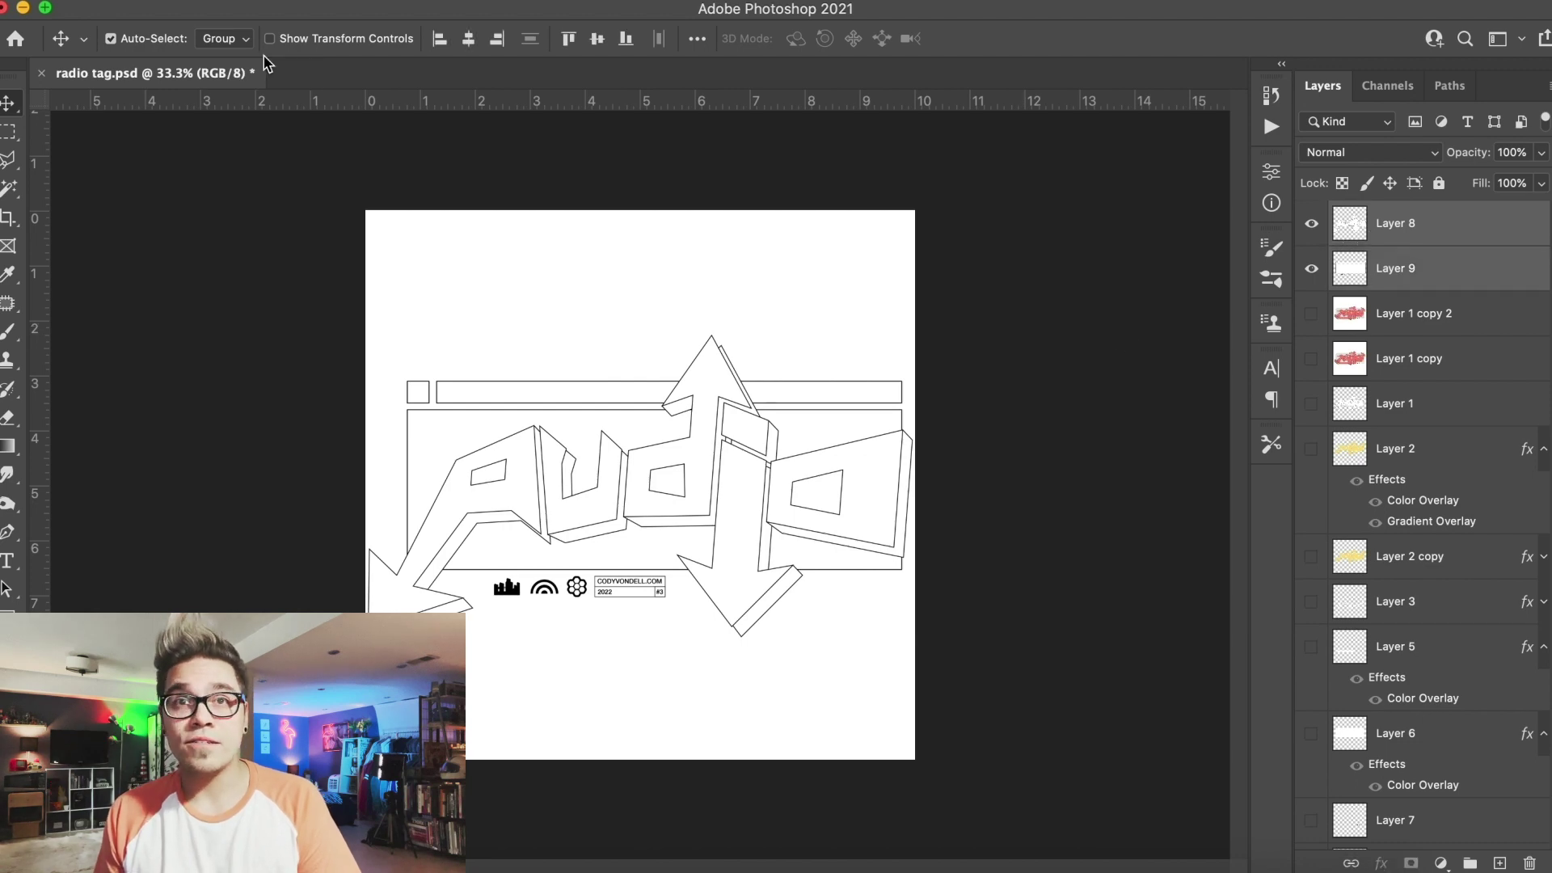
pyautogui.click(194, 2)
pyautogui.click(307, 469)
pyautogui.press('Return')
pyautogui.press('w')
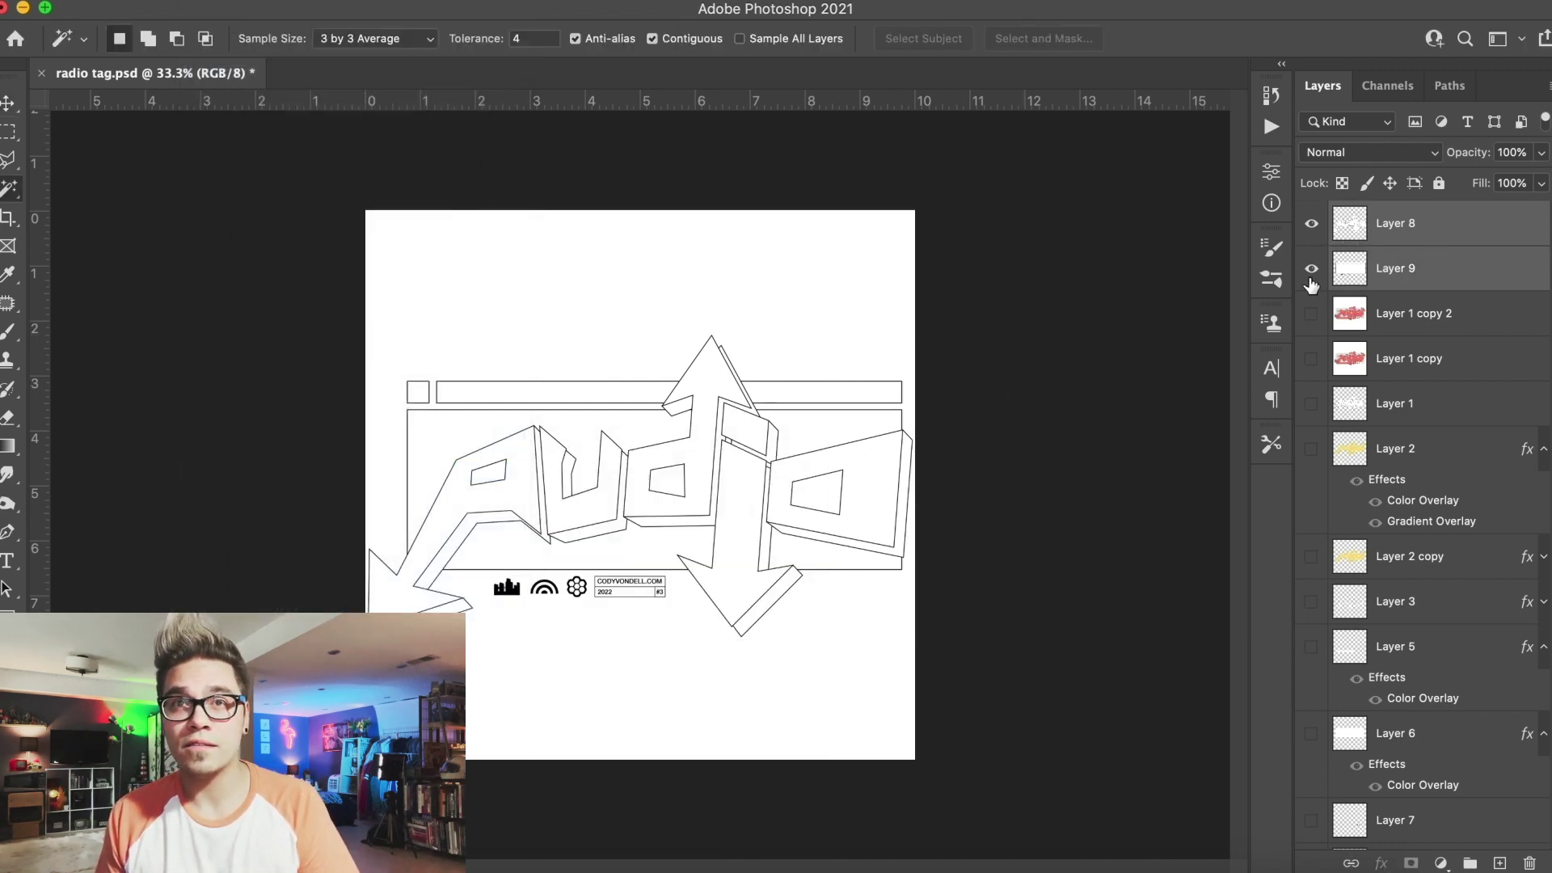
pyautogui.click(1400, 235)
# Switch to Illustrator and draw an angled inner depth line inside the A's counter with the Pen tool
pyautogui.click(657, 871)
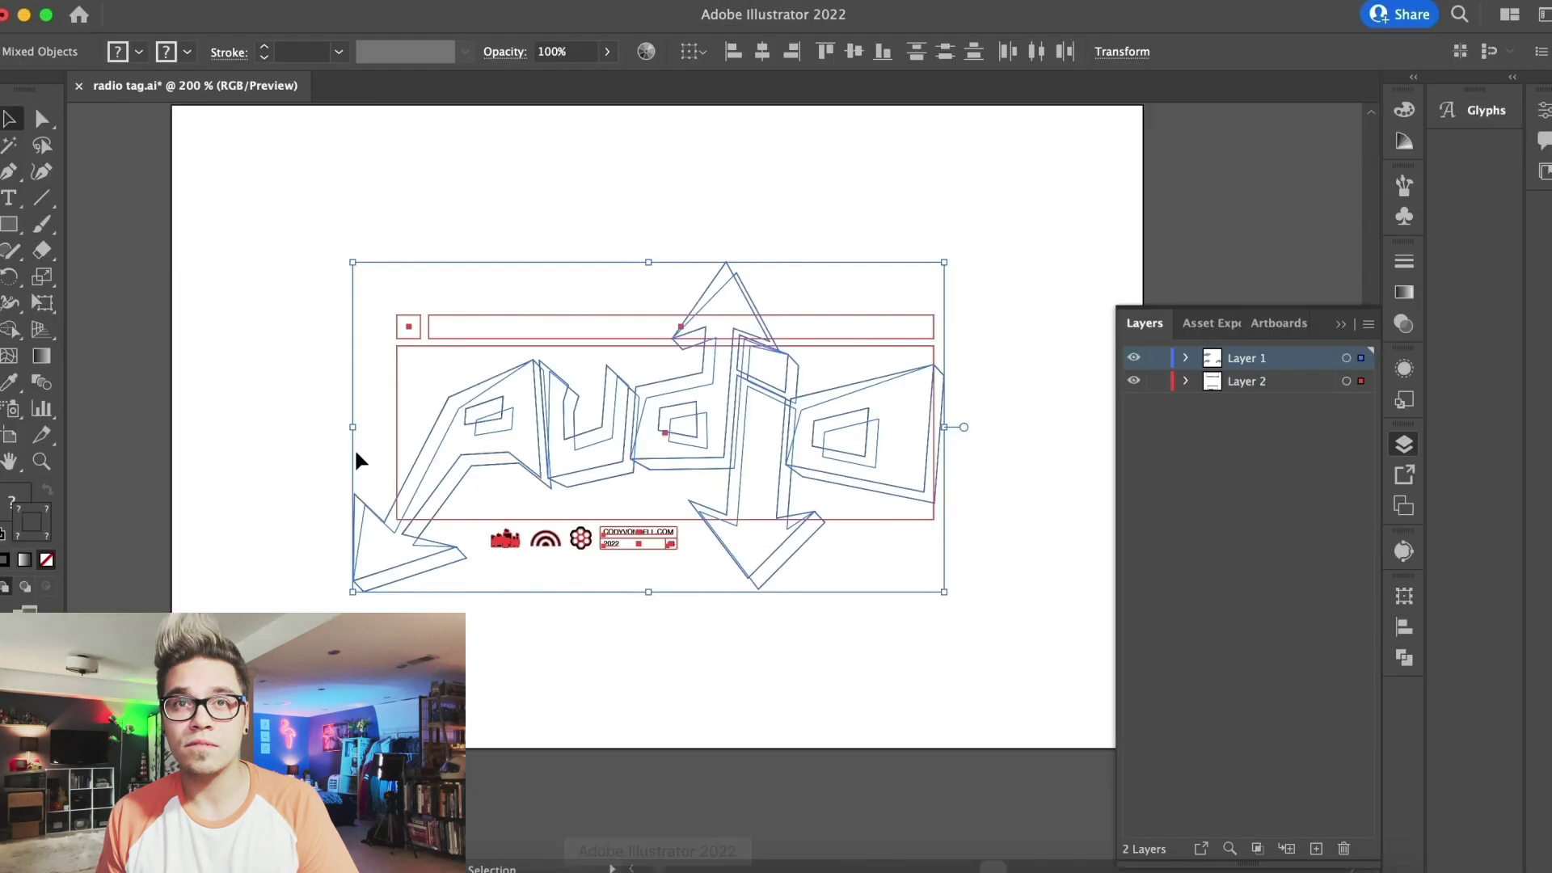
pyautogui.click(147, 208)
pyautogui.press('super+equal')
pyautogui.press('super+equal')
pyautogui.scroll(3, 161, 225)
pyautogui.hscroll(-3, 162, 225)
pyautogui.press('super+equal')
pyautogui.hscroll(-2, 232, 385)
pyautogui.click(4, 177)
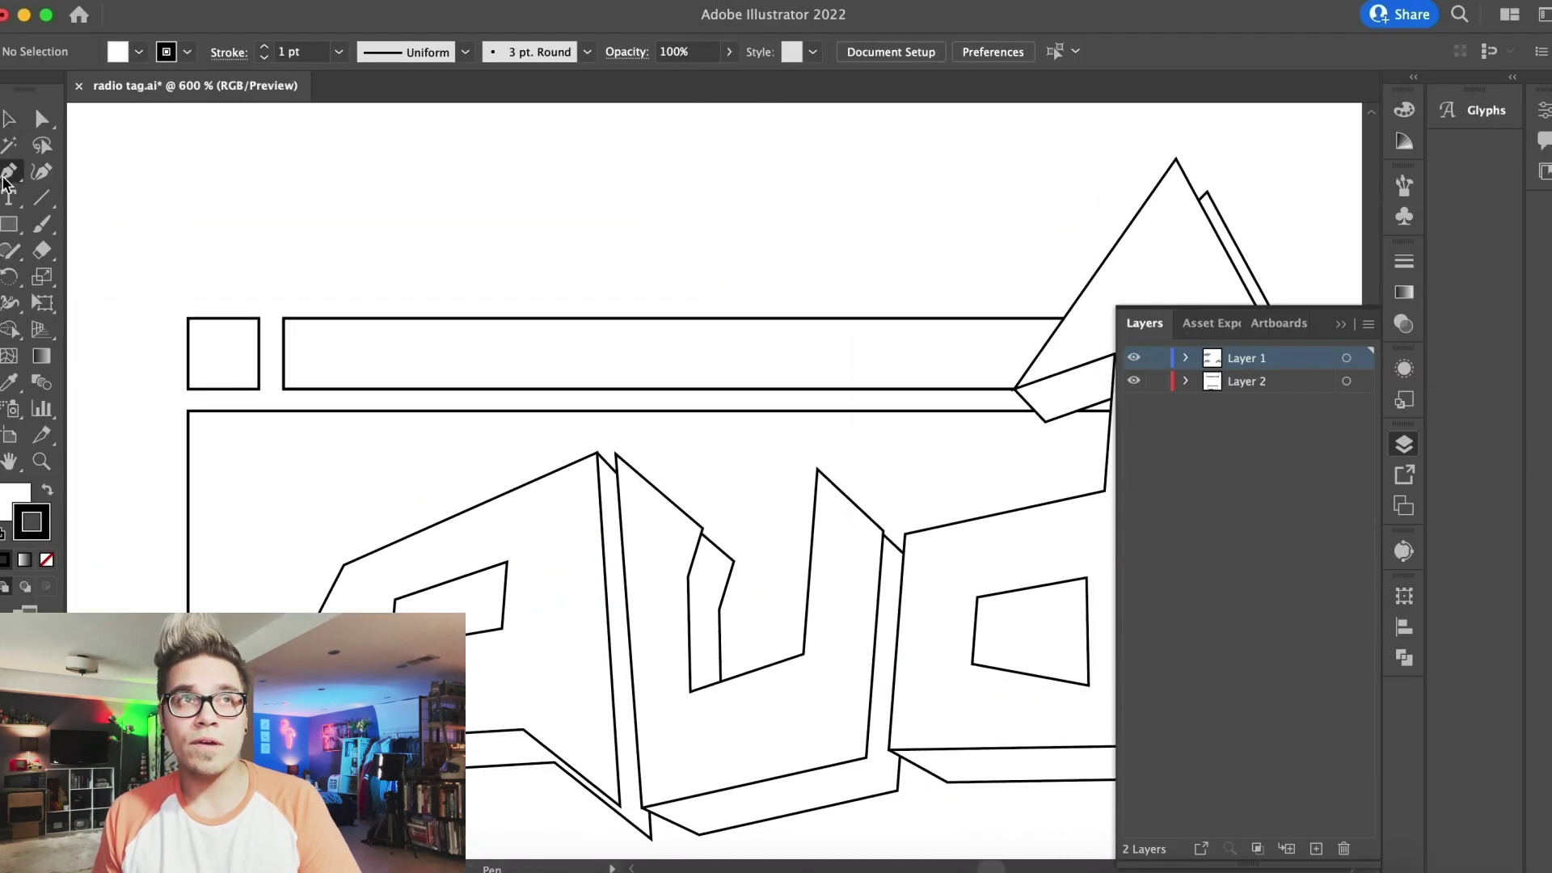
pyautogui.click(505, 597)
pyautogui.click(411, 612)
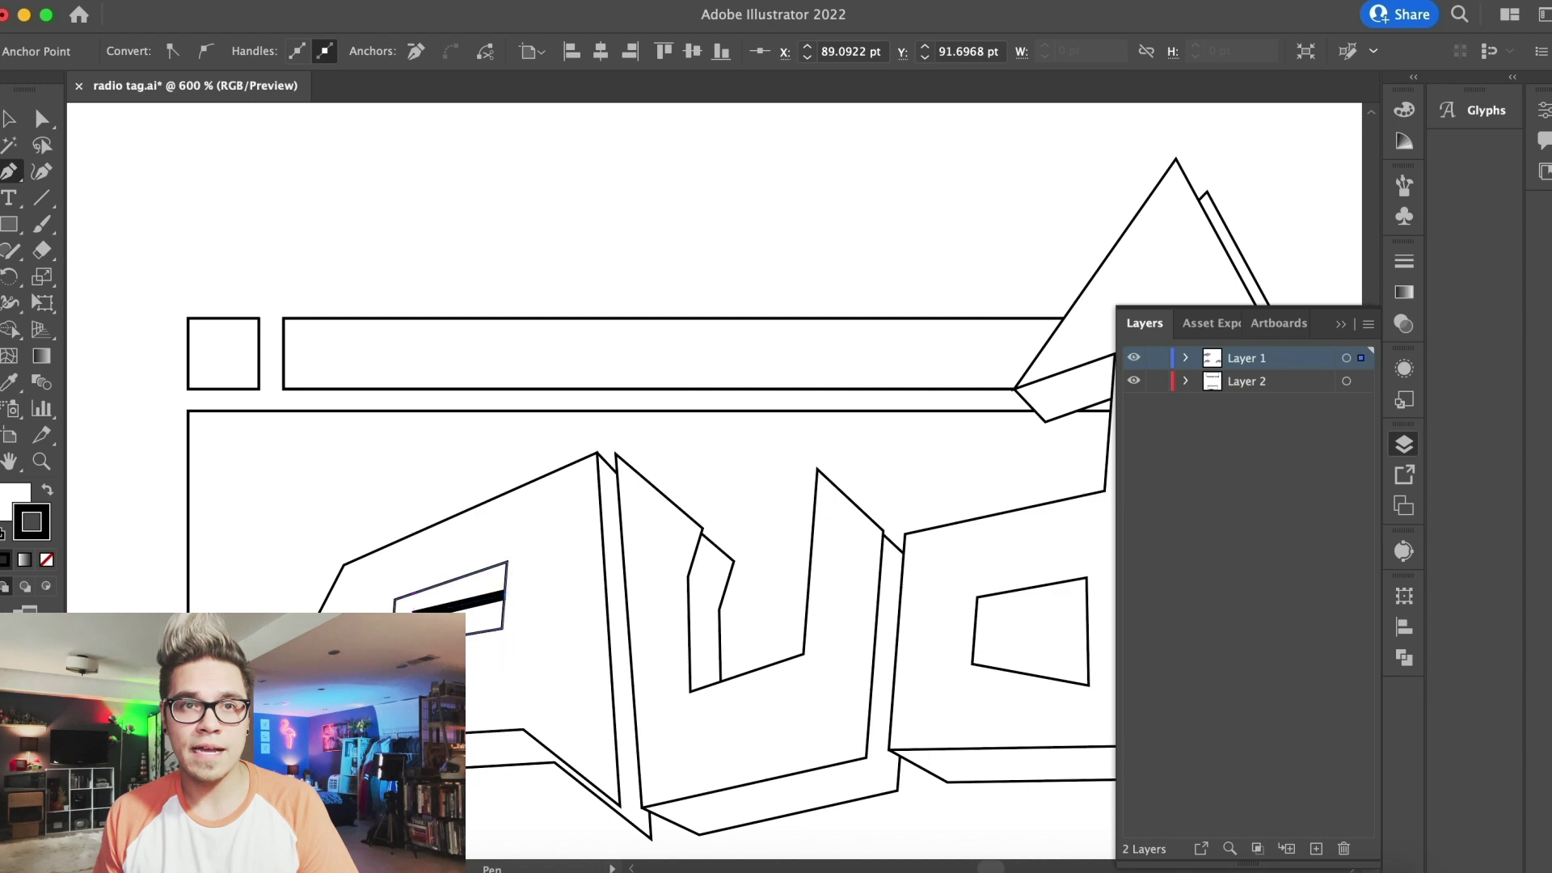
pyautogui.click(413, 644)
# Set the stroke of the depth line in the A's counter to 0.25 pt
pyautogui.click(8, 119)
pyautogui.click(298, 231)
pyautogui.click(441, 634)
pyautogui.click(433, 618)
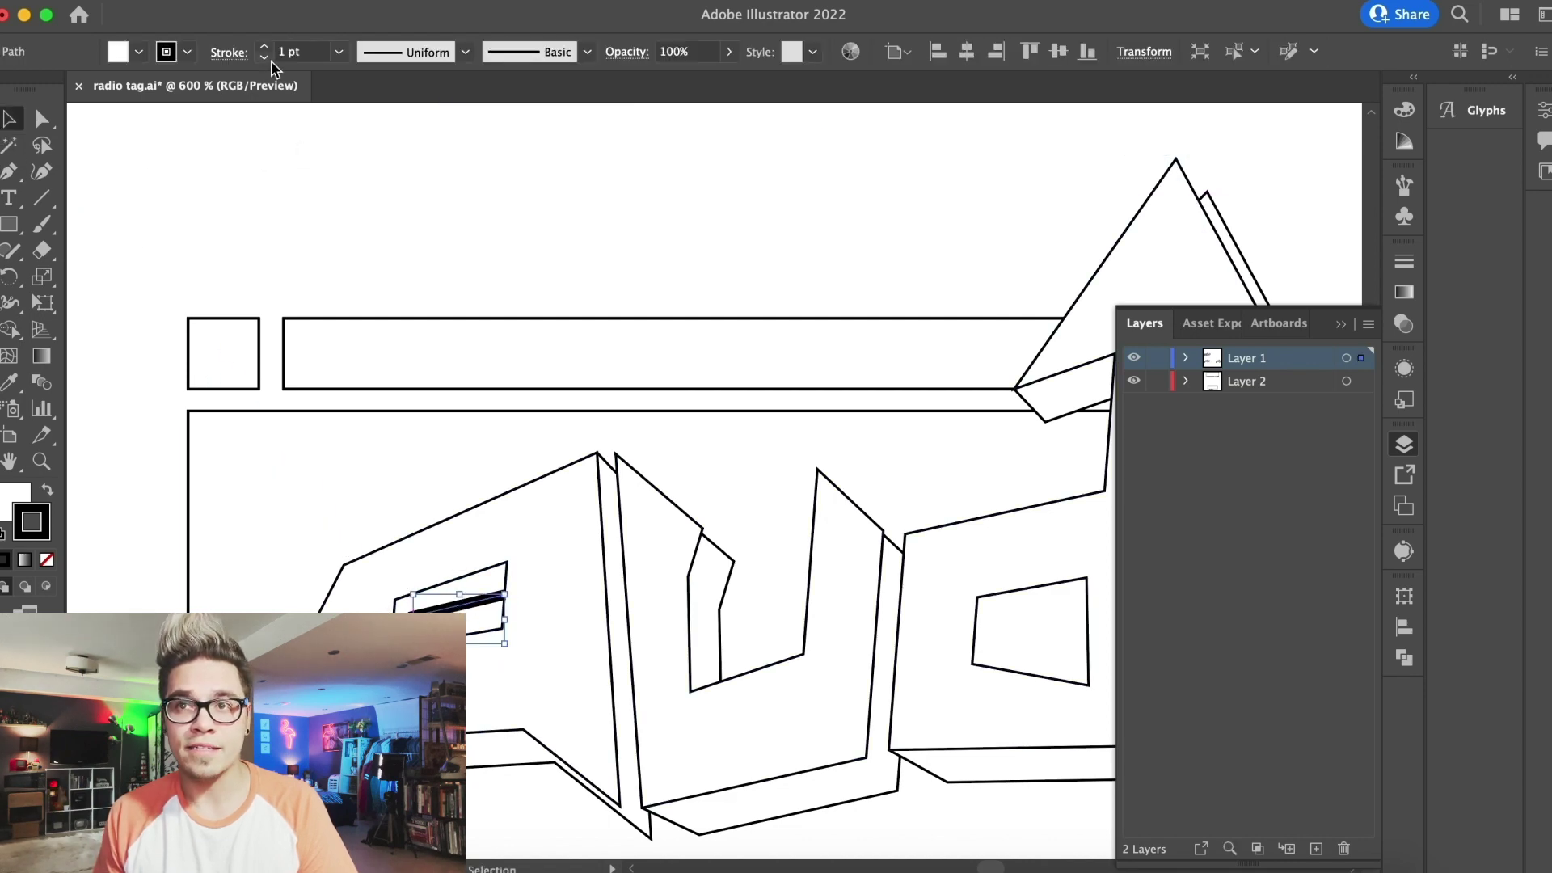
pyautogui.click(485, 182)
# Draw an L-shaped depth line inside the D's counter and adjust it slightly to fit the counter's edges
pyautogui.hscroll(8, 496, 189)
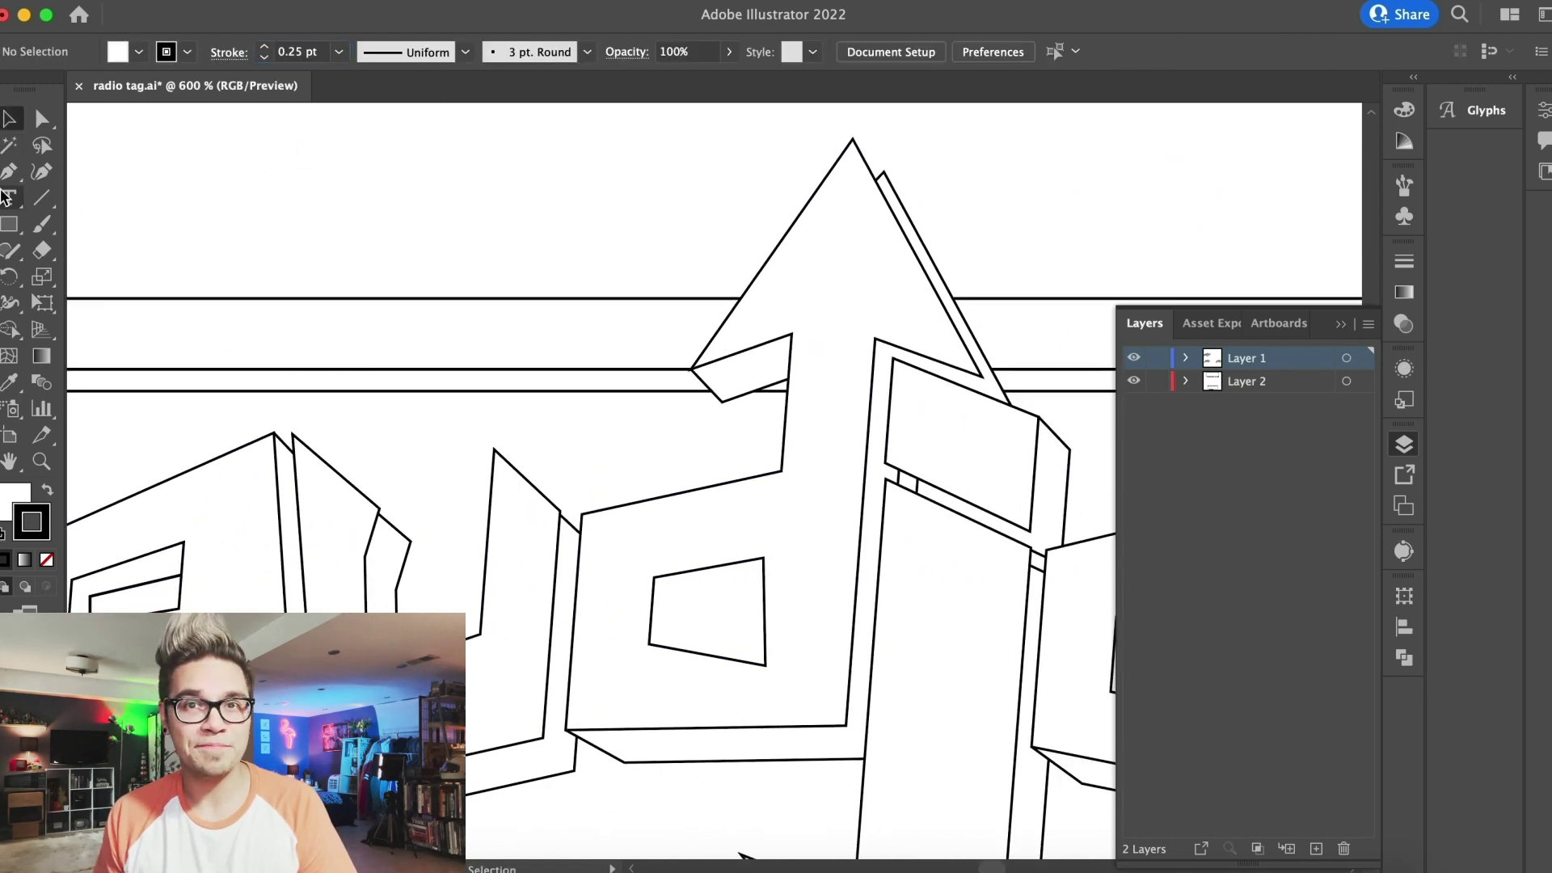
pyautogui.click(764, 599)
pyautogui.click(669, 595)
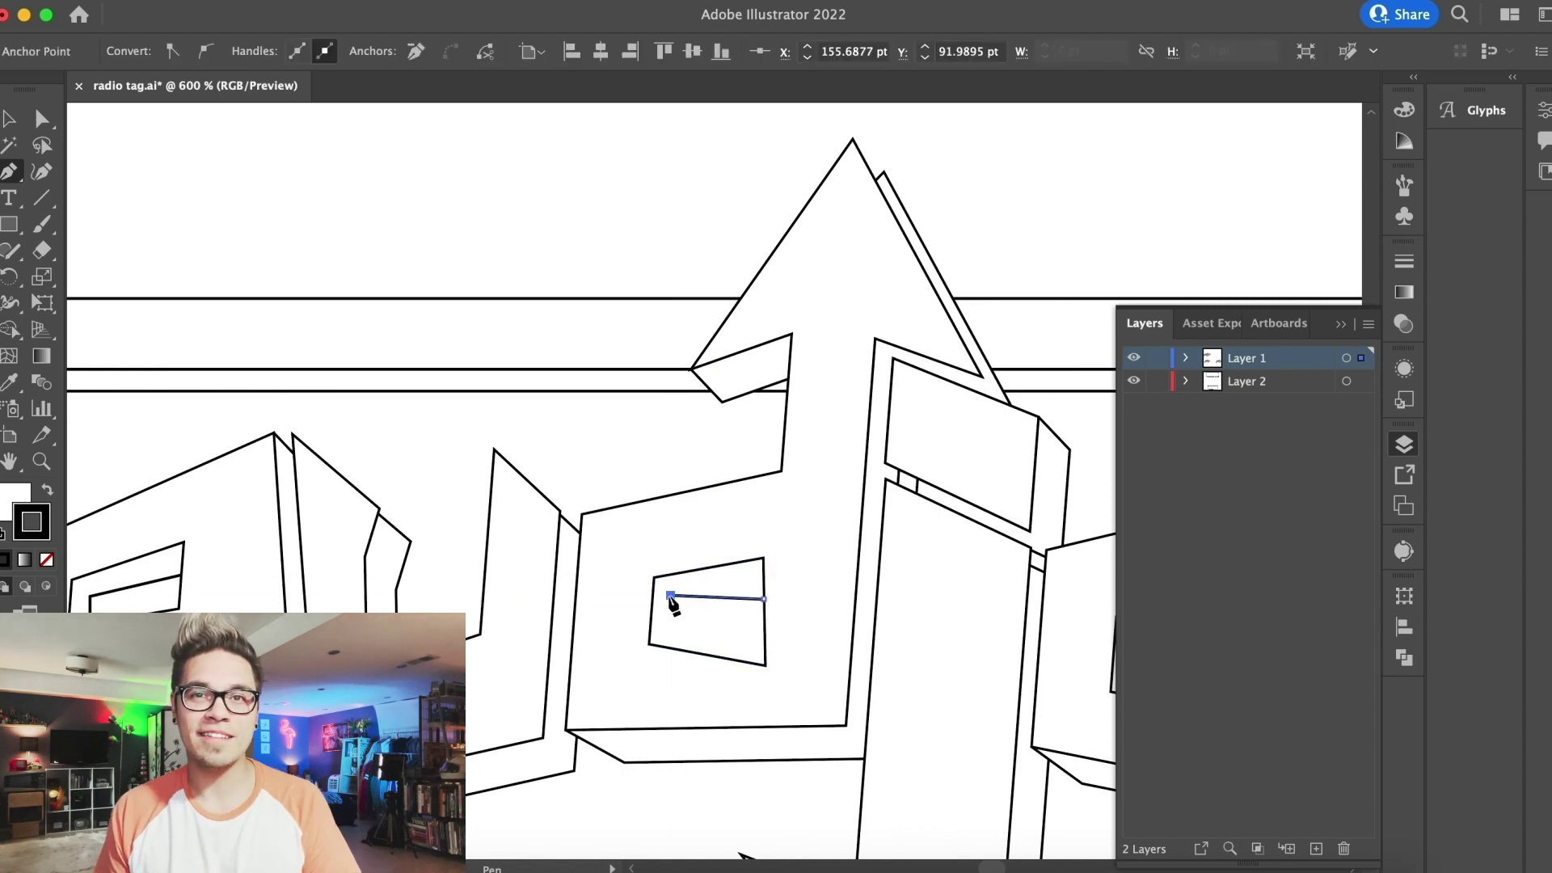
pyautogui.click(9, 119)
pyautogui.press('super+plus')
pyautogui.press('super+plus')
pyautogui.press('super+plus')
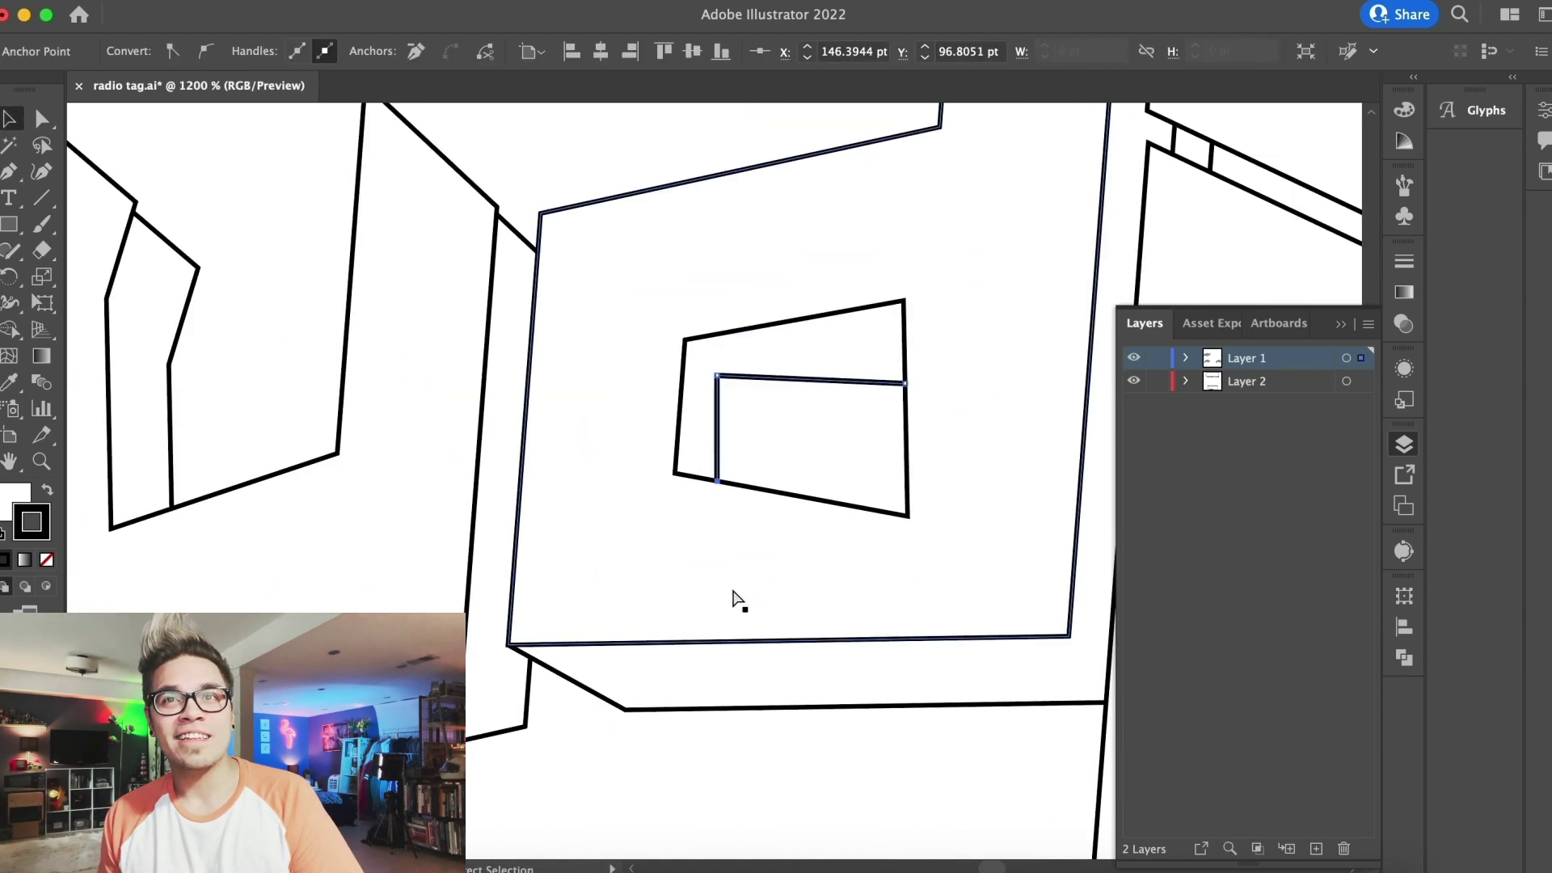
pyautogui.scroll(-1, 720, 386)
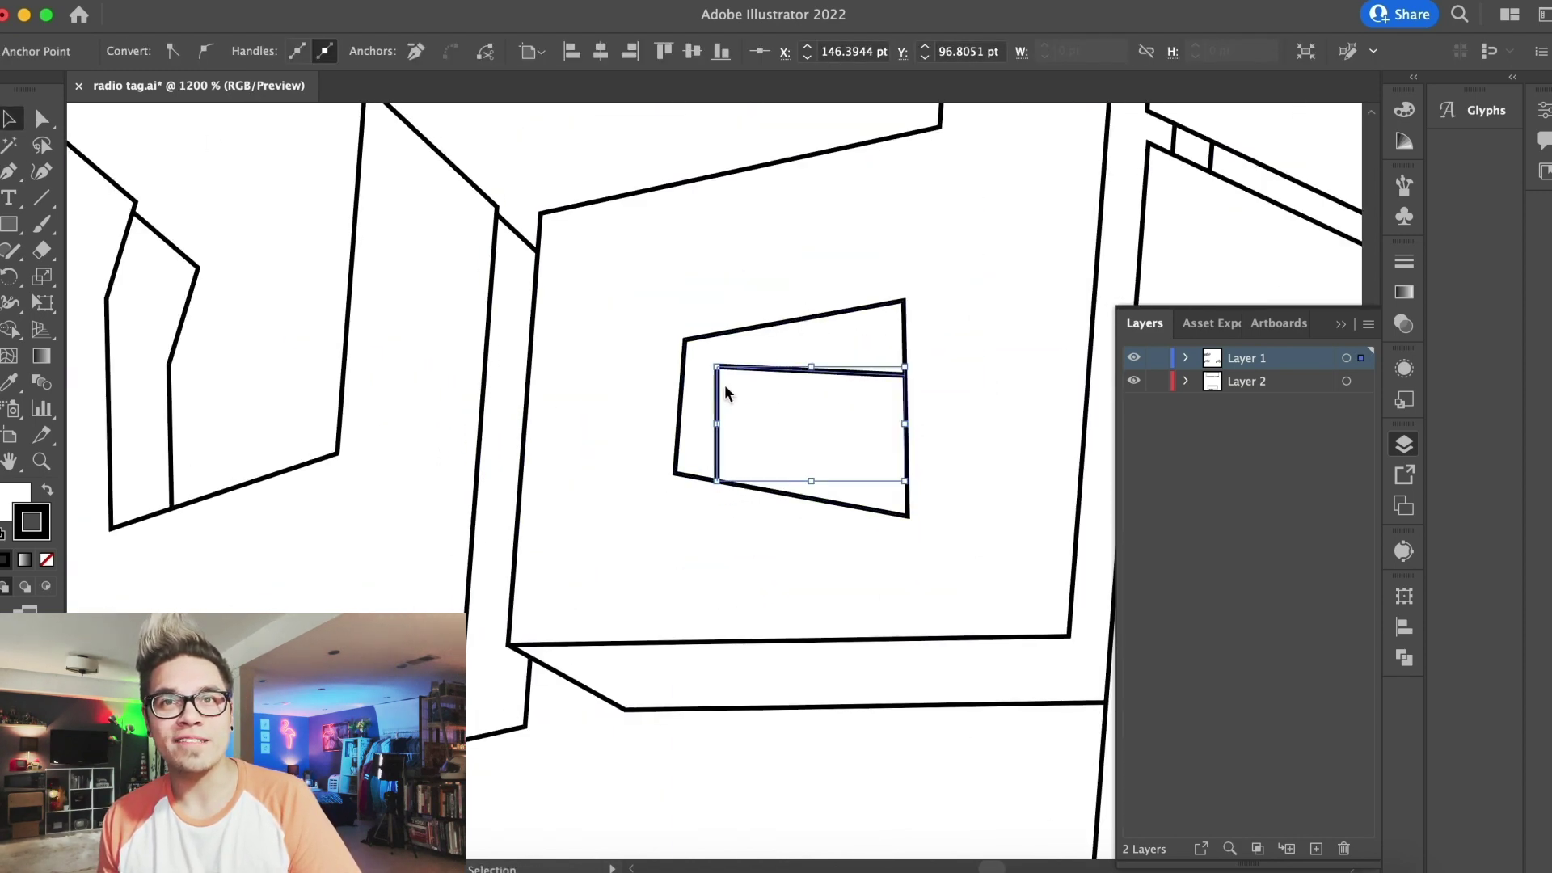
pyautogui.click(756, 128)
# Draw an L-shaped depth line inside the O's counter with the Pen tool
pyautogui.scroll(-3, 729, 123)
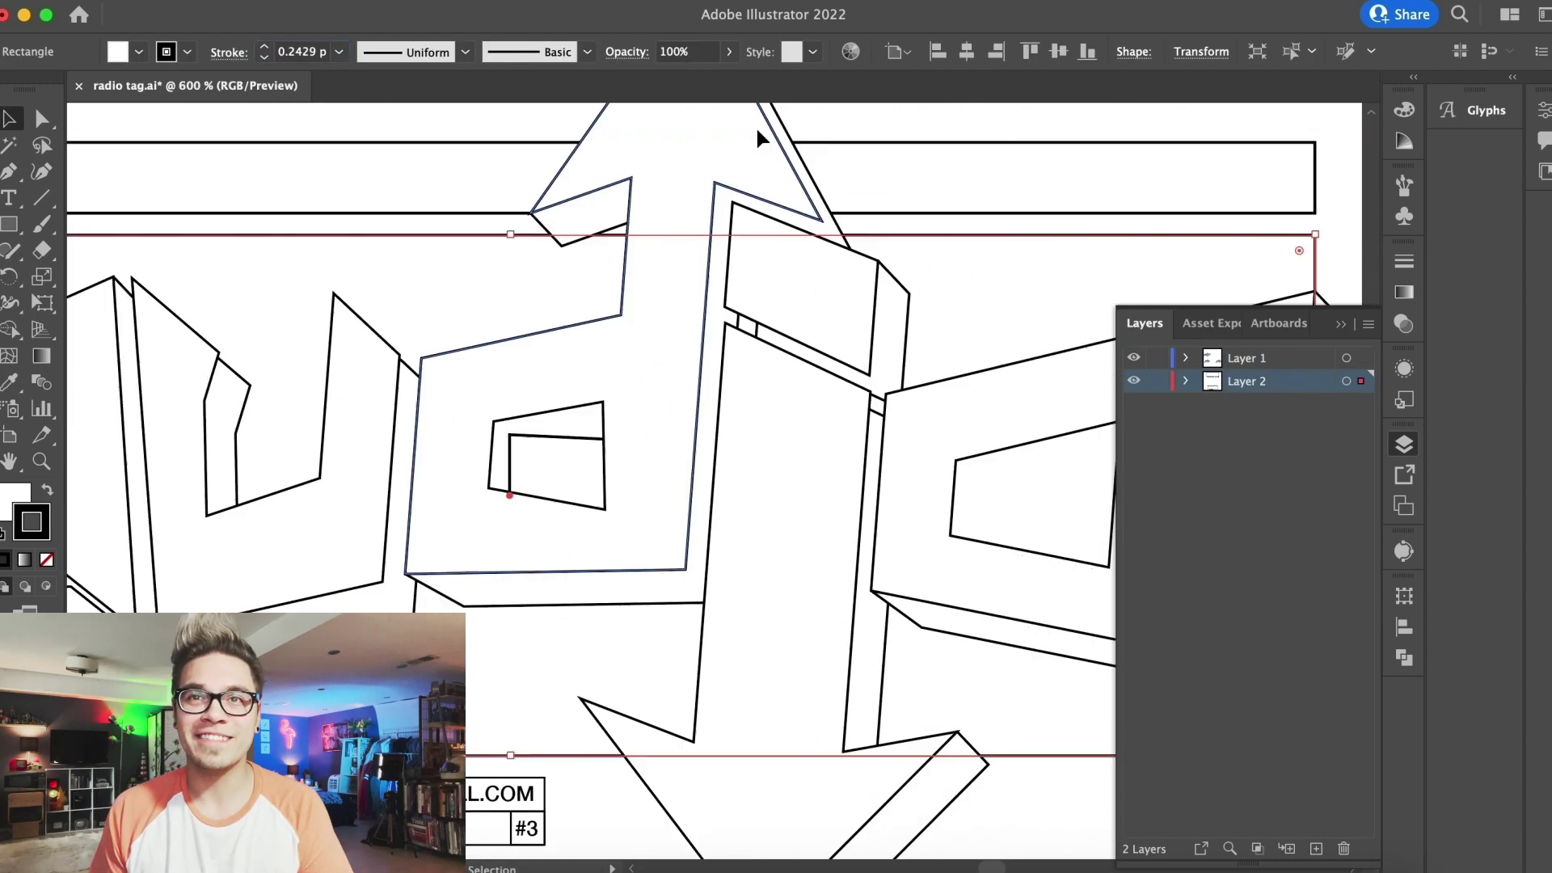
pyautogui.press('p')
pyautogui.click(994, 461)
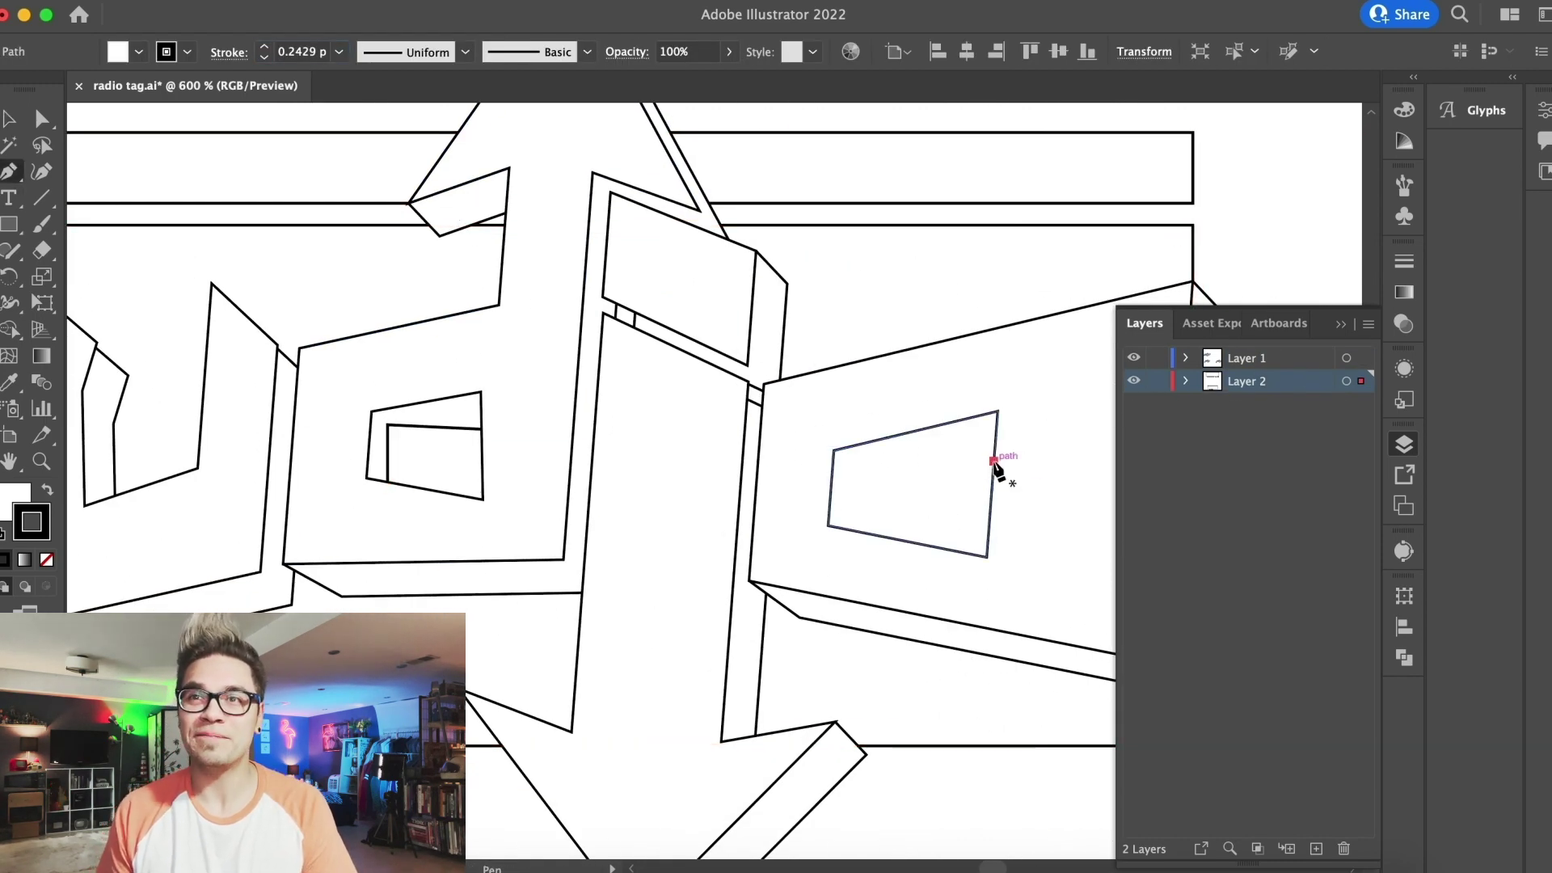
pyautogui.click(853, 461)
pyautogui.click(854, 531)
pyautogui.scroll(3, 938, 434)
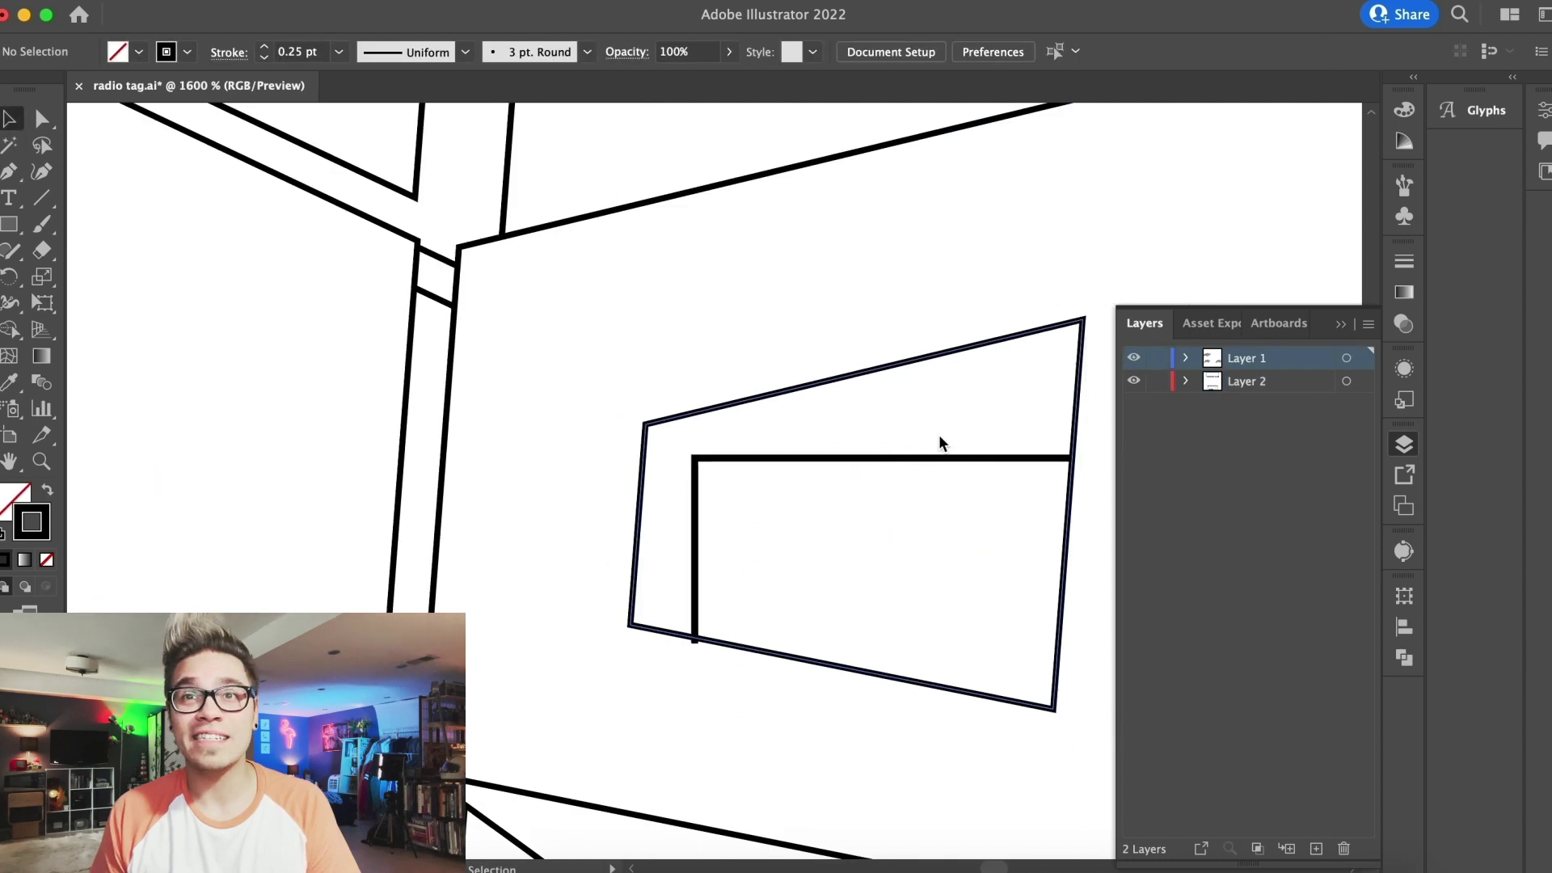
# Shorten the O's depth line to end on the counter's lower edge and raise its right end for a slanted top
pyautogui.press('v')
pyautogui.moveTo(882, 644); pyautogui.dragTo(882, 638)
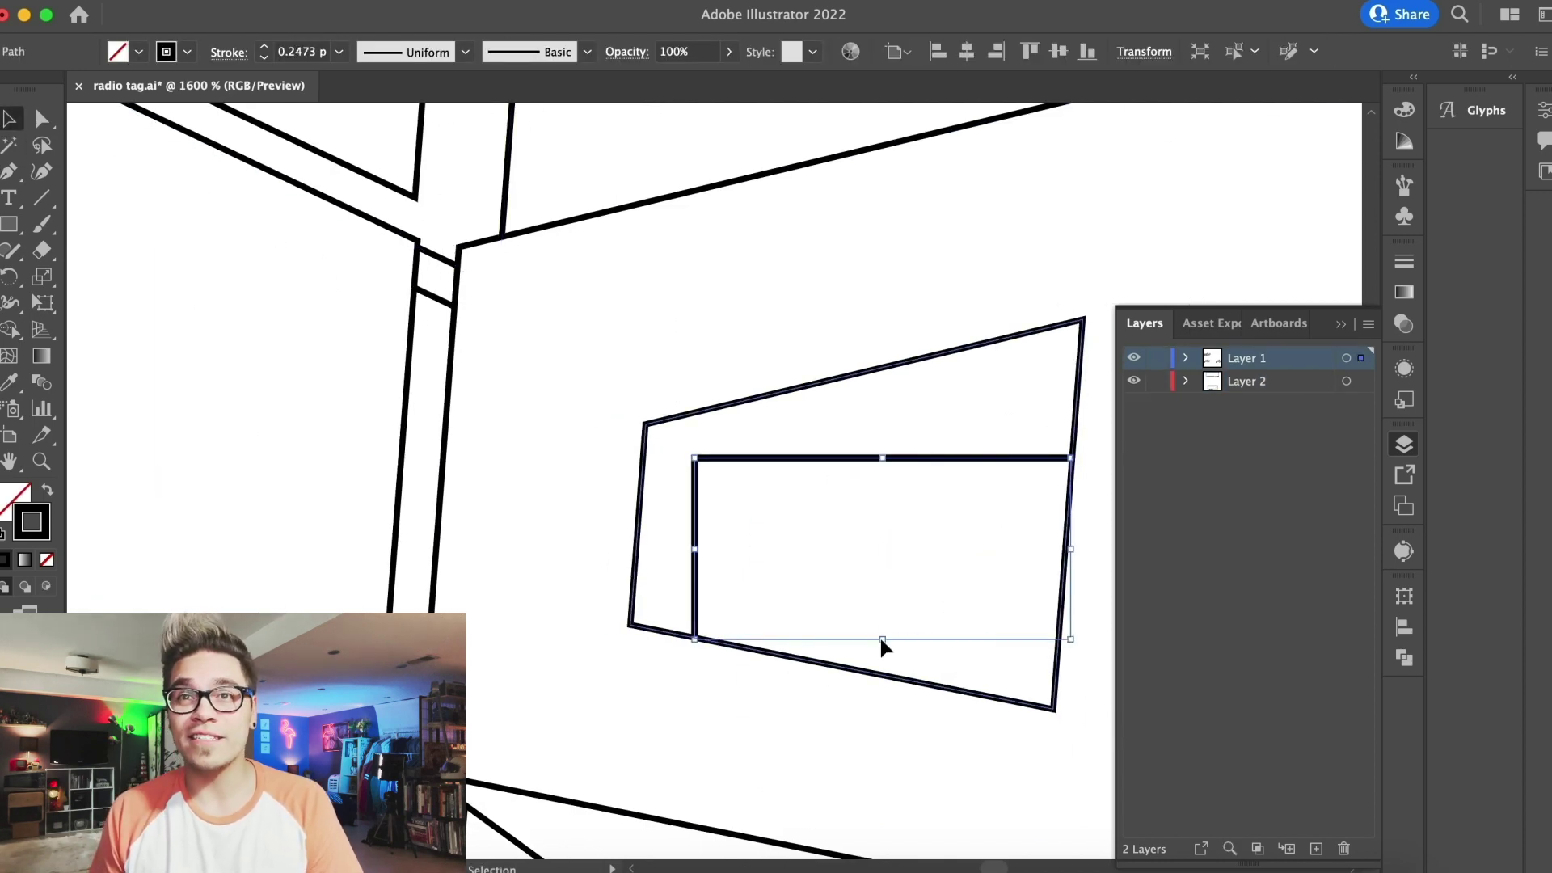
pyautogui.press('a')
pyautogui.moveTo(1070, 457); pyautogui.dragTo(1074, 429)
pyautogui.click(10, 119)
pyautogui.click(641, 391)
# Draw a closed four-sided block overlapping the O's right edge with the Pen tool
pyautogui.press('super+minus')
pyautogui.press('super+minus')
pyautogui.press('super+minus')
pyautogui.press('super+minus')
pyautogui.press('super+minus')
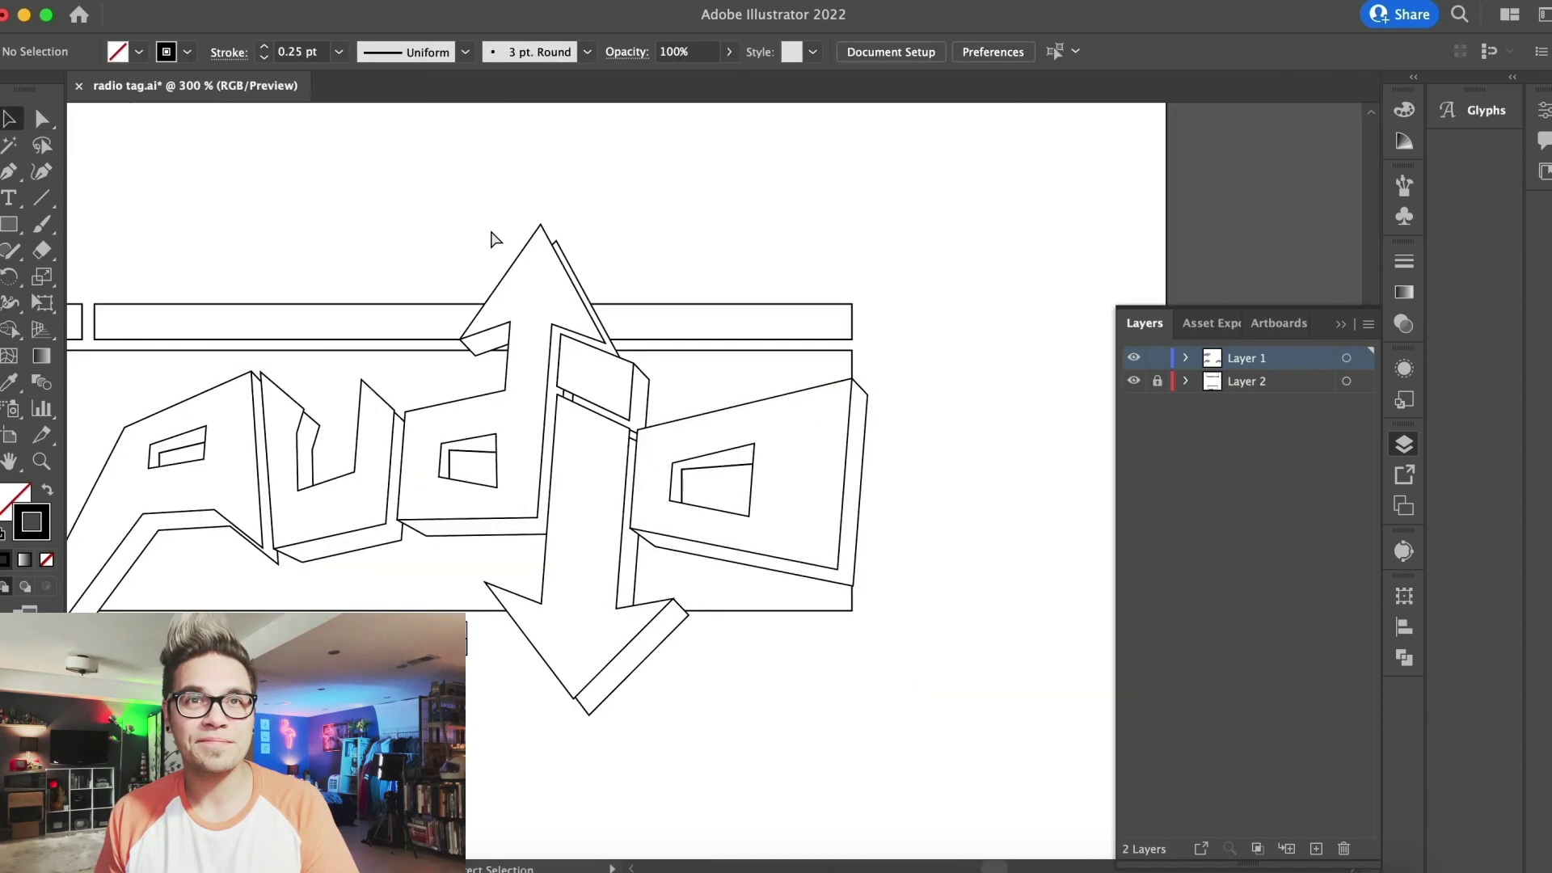
pyautogui.moveTo(836, 411); pyautogui.dragTo(892, 443)
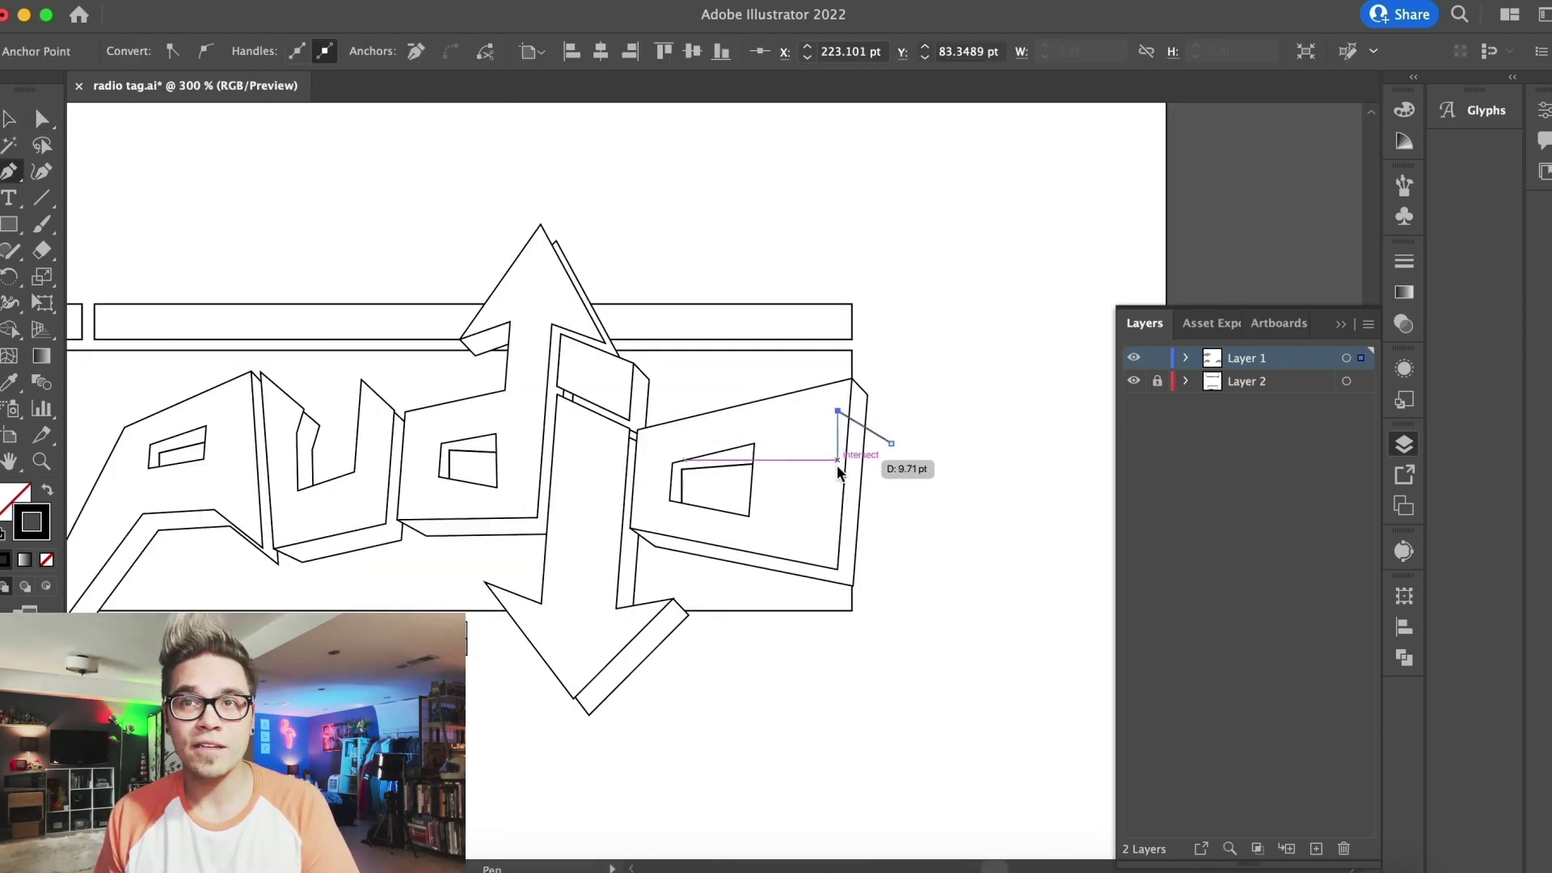
pyautogui.click(831, 495)
pyautogui.moveTo(832, 496); pyautogui.dragTo(883, 520)
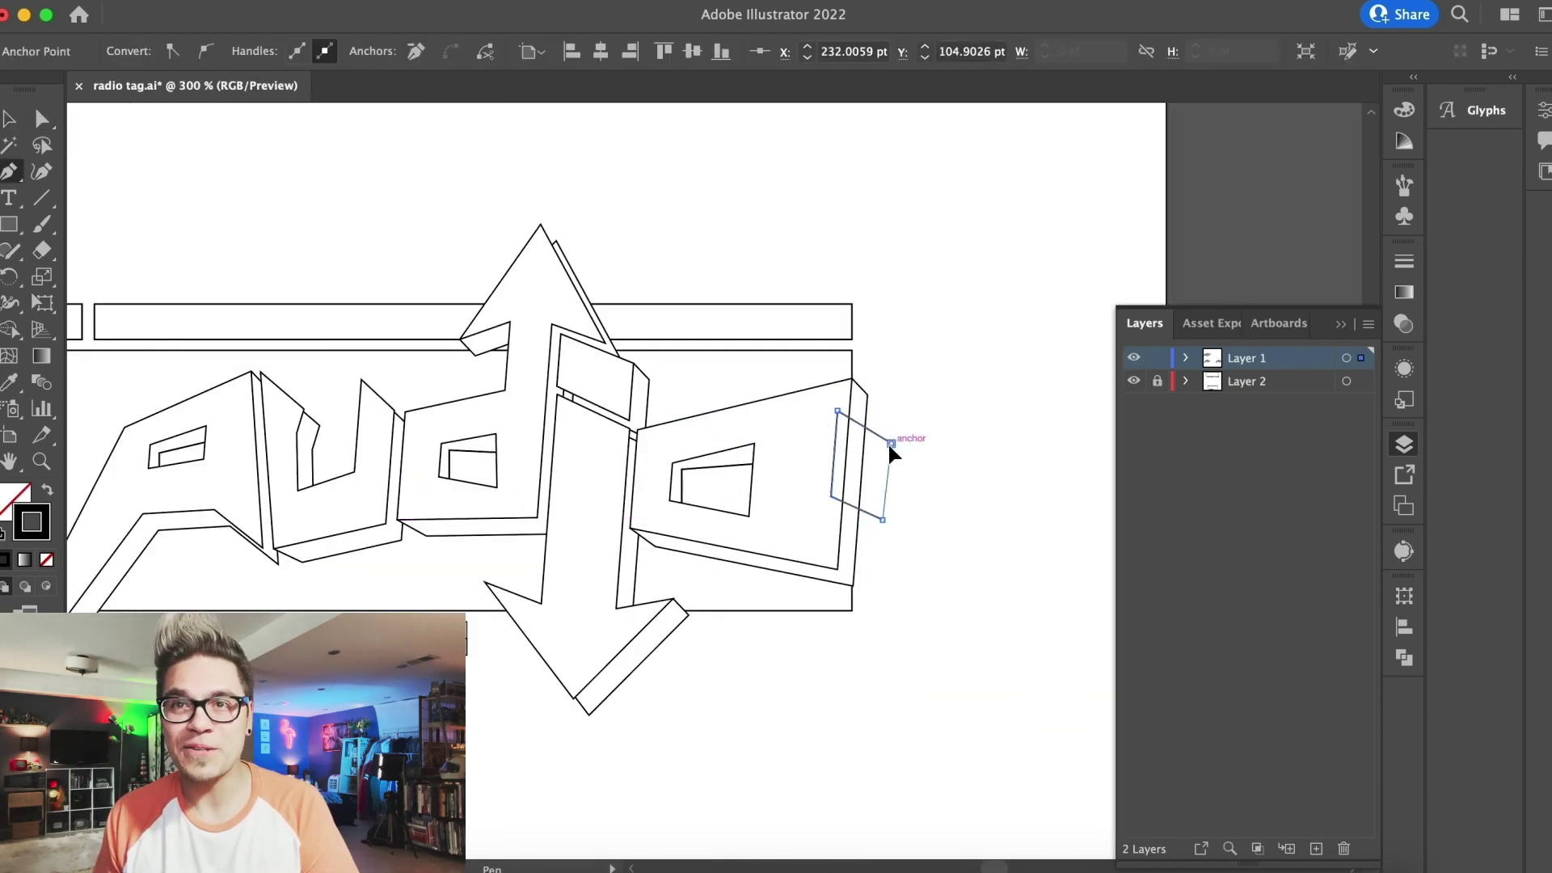
pyautogui.click(892, 443)
# Fill the block on the O's right edge with white and shift it slightly left
pyautogui.click(8, 121)
pyautogui.click(433, 207)
pyautogui.click(884, 443)
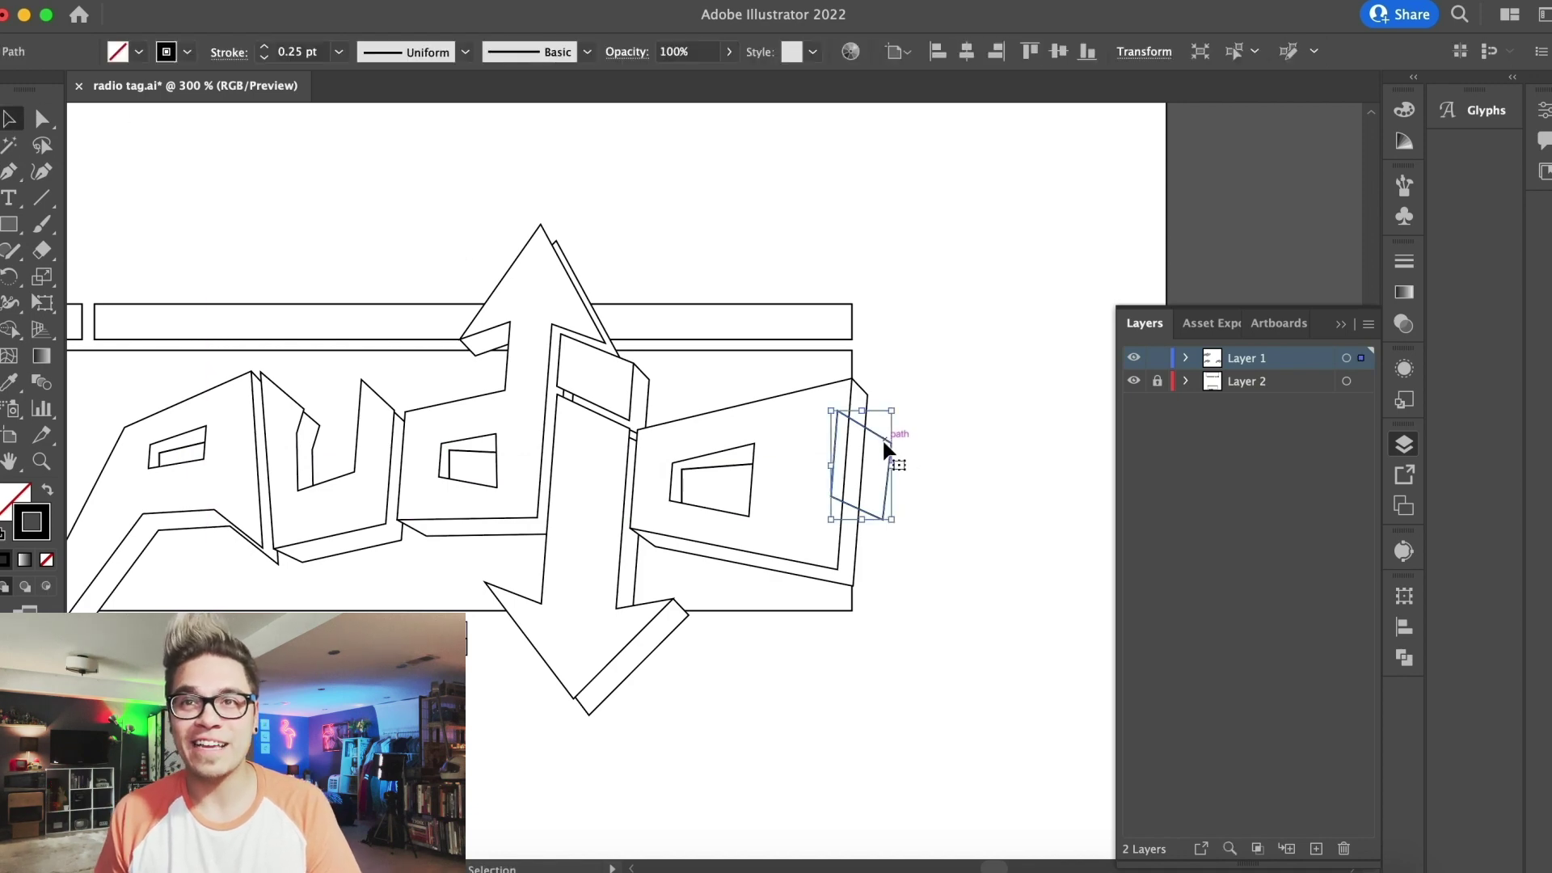
pyautogui.click(119, 52)
pyautogui.click(323, 157)
pyautogui.moveTo(855, 426); pyautogui.dragTo(840, 425)
# Draw a thin slanted strip just below the block on the O's right edge
pyautogui.press('super+plus')
pyautogui.press('super+plus')
pyautogui.click(17, 165)
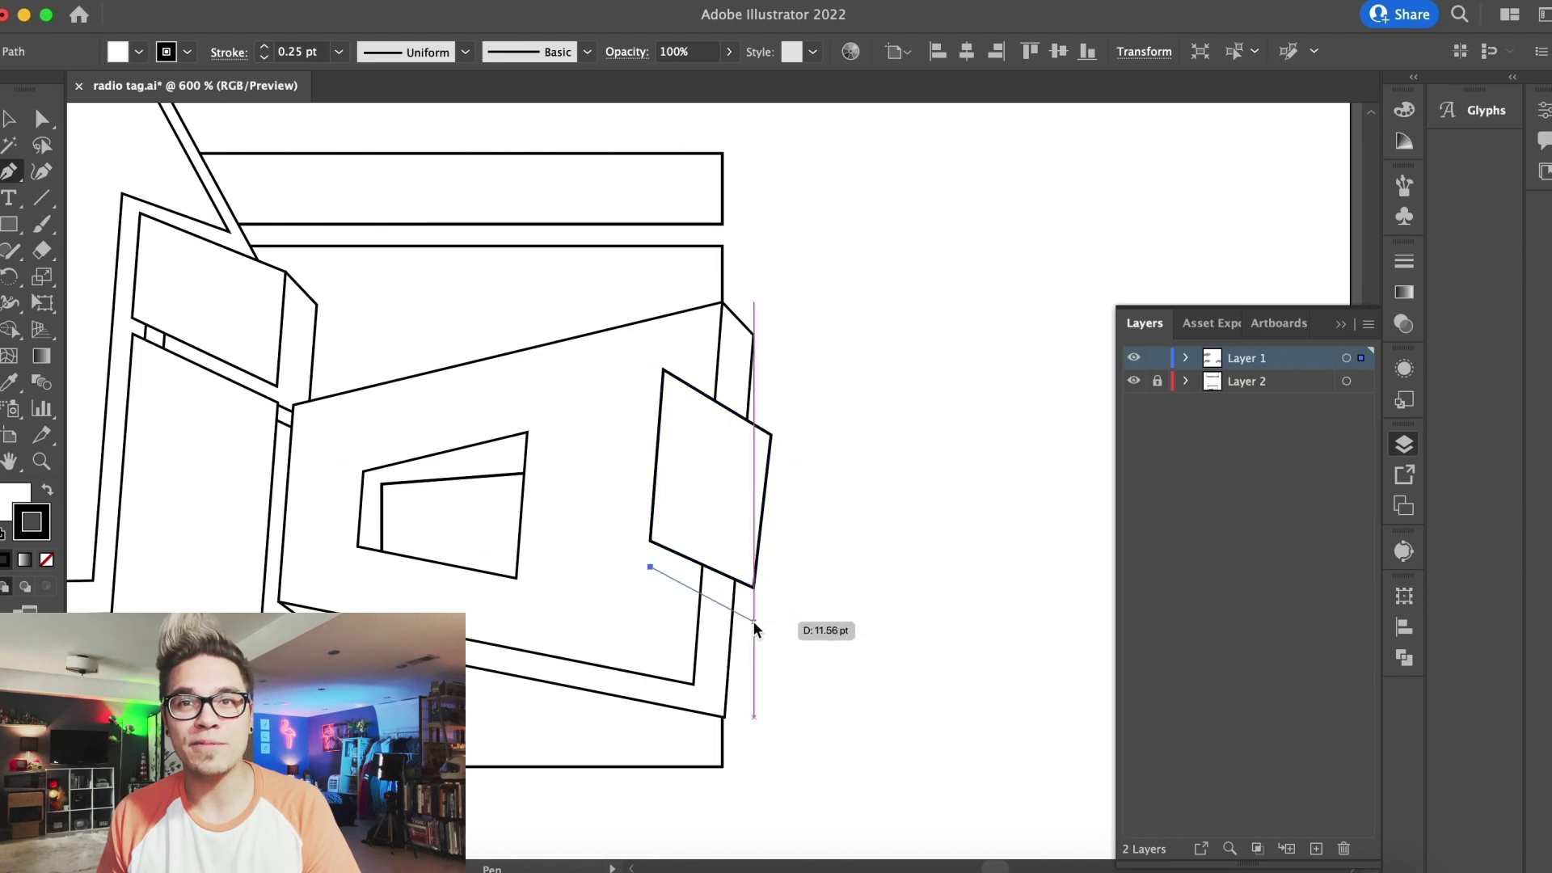
pyautogui.click(745, 647)
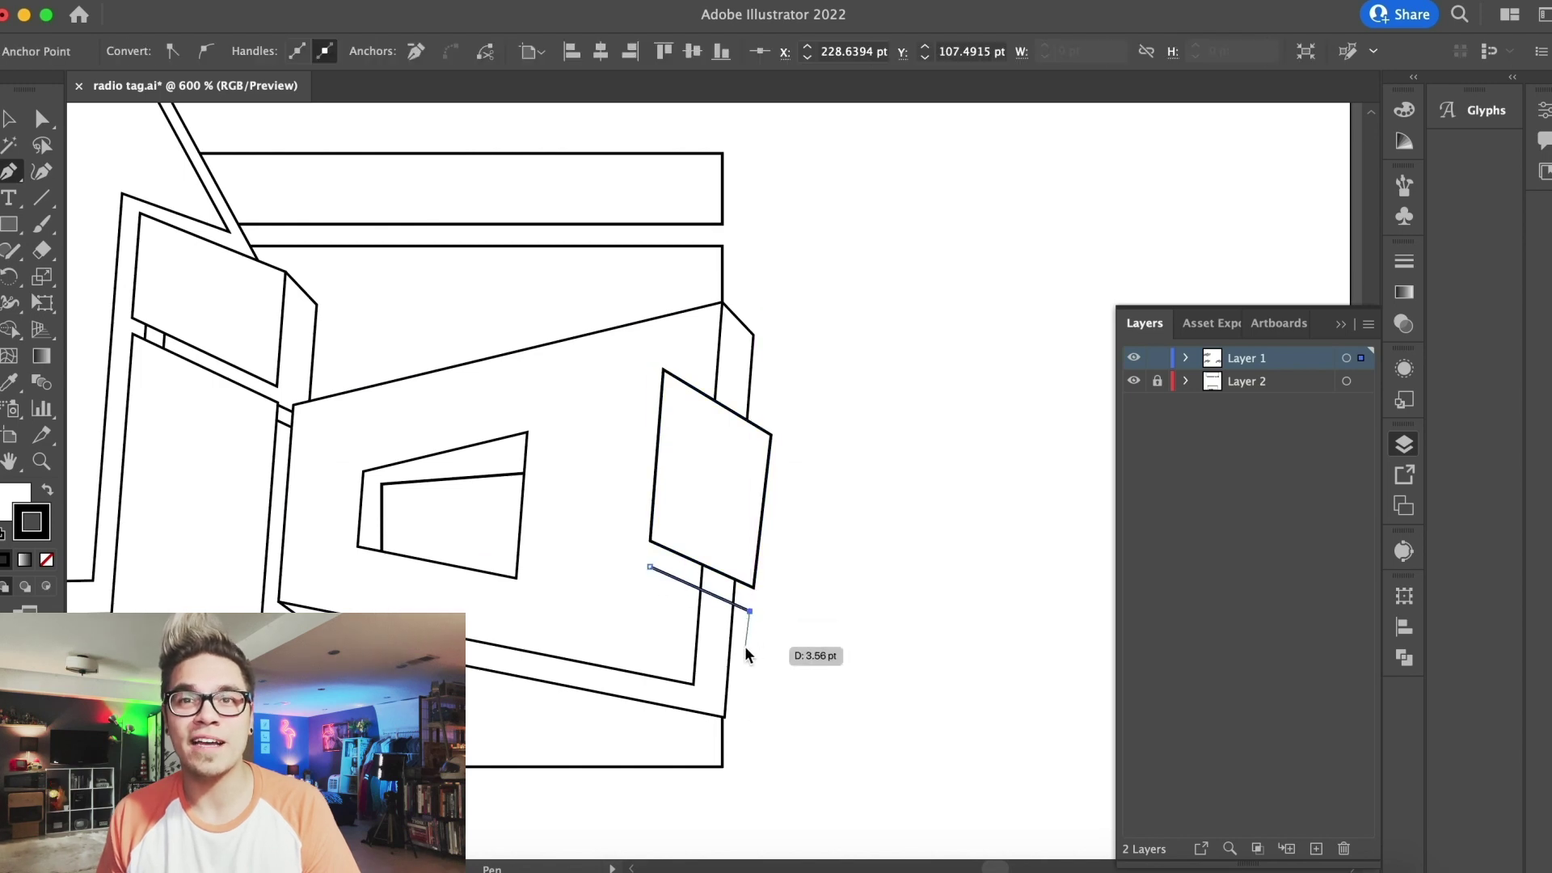
pyautogui.click(650, 604)
pyautogui.click(944, 291)
# Duplicate the O's block and strip together over the stem of the I
pyautogui.hscroll(-4, 944, 291)
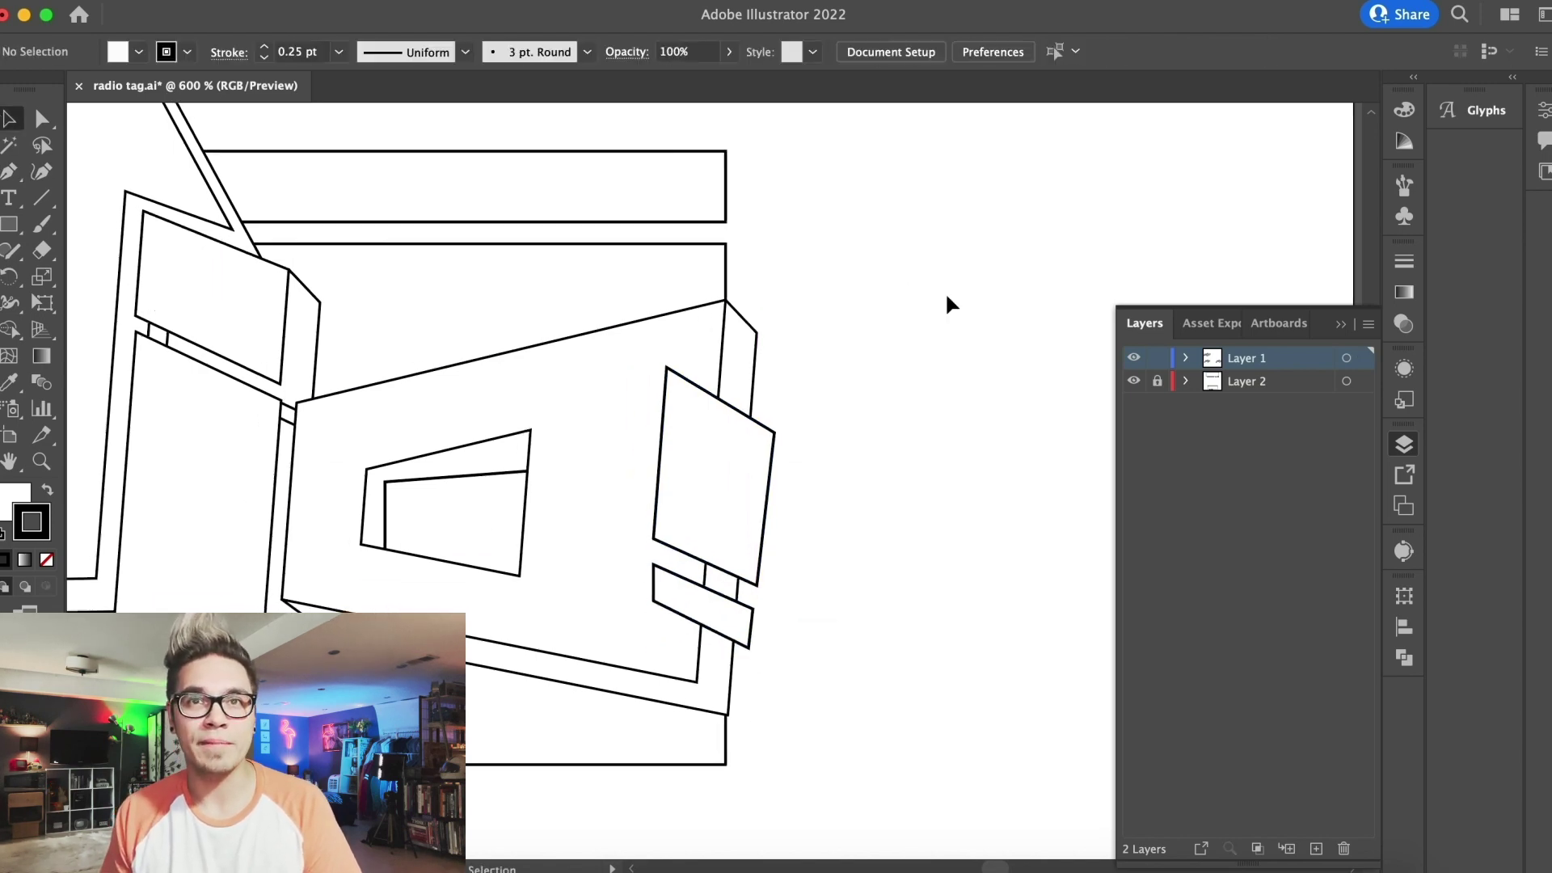
pyautogui.press('super+minus')
pyautogui.press('super+minus')
pyautogui.hscroll(-5, 906, 627)
pyautogui.click(1033, 459)
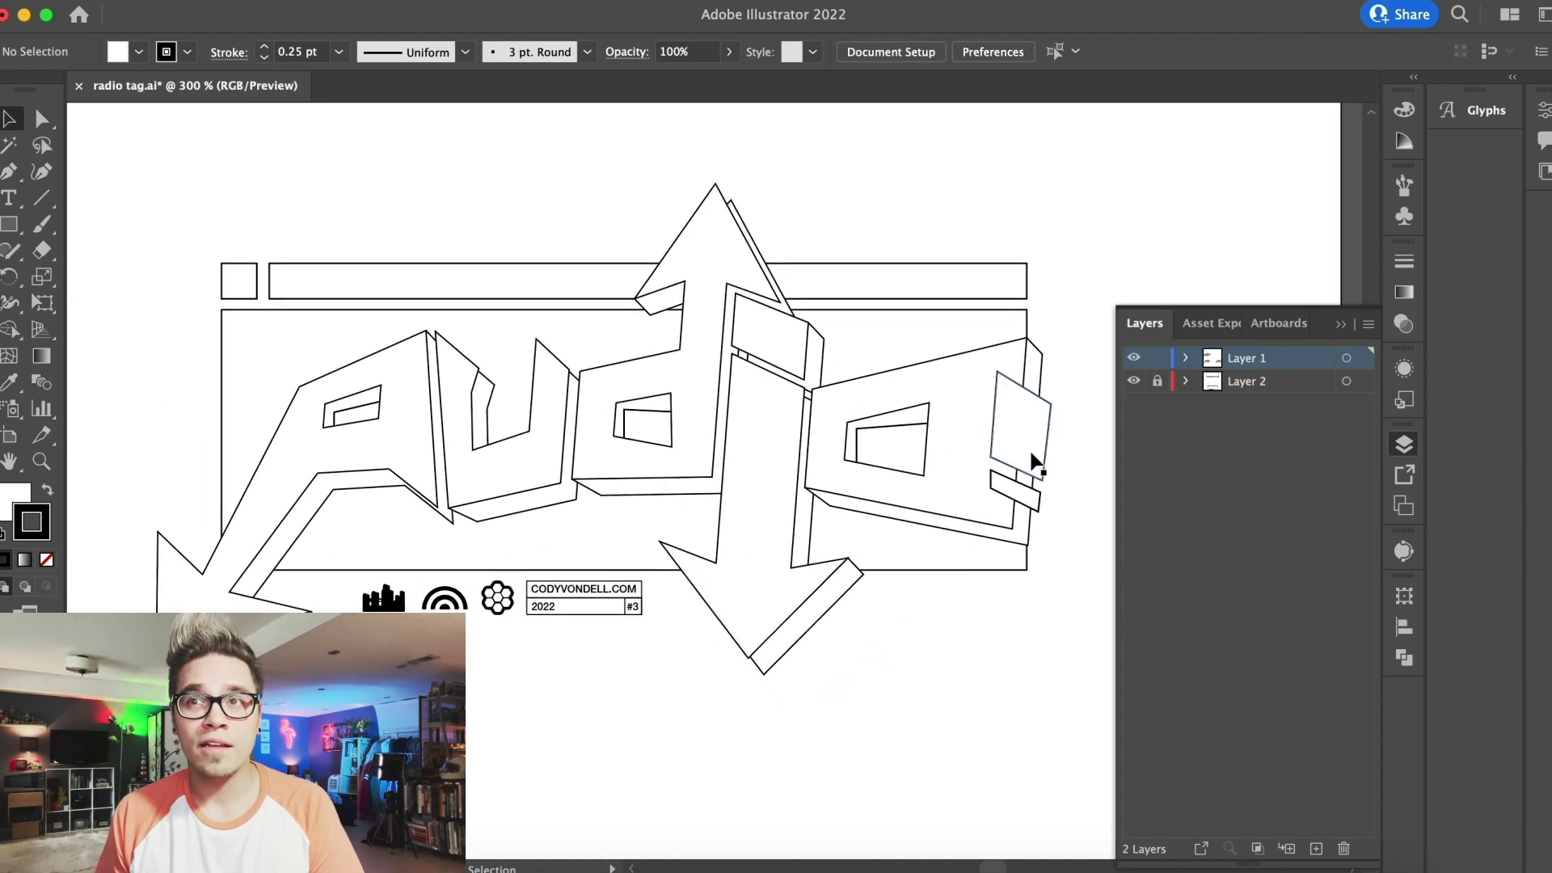
pyautogui.moveTo(1037, 517); pyautogui.dragTo(732, 556)
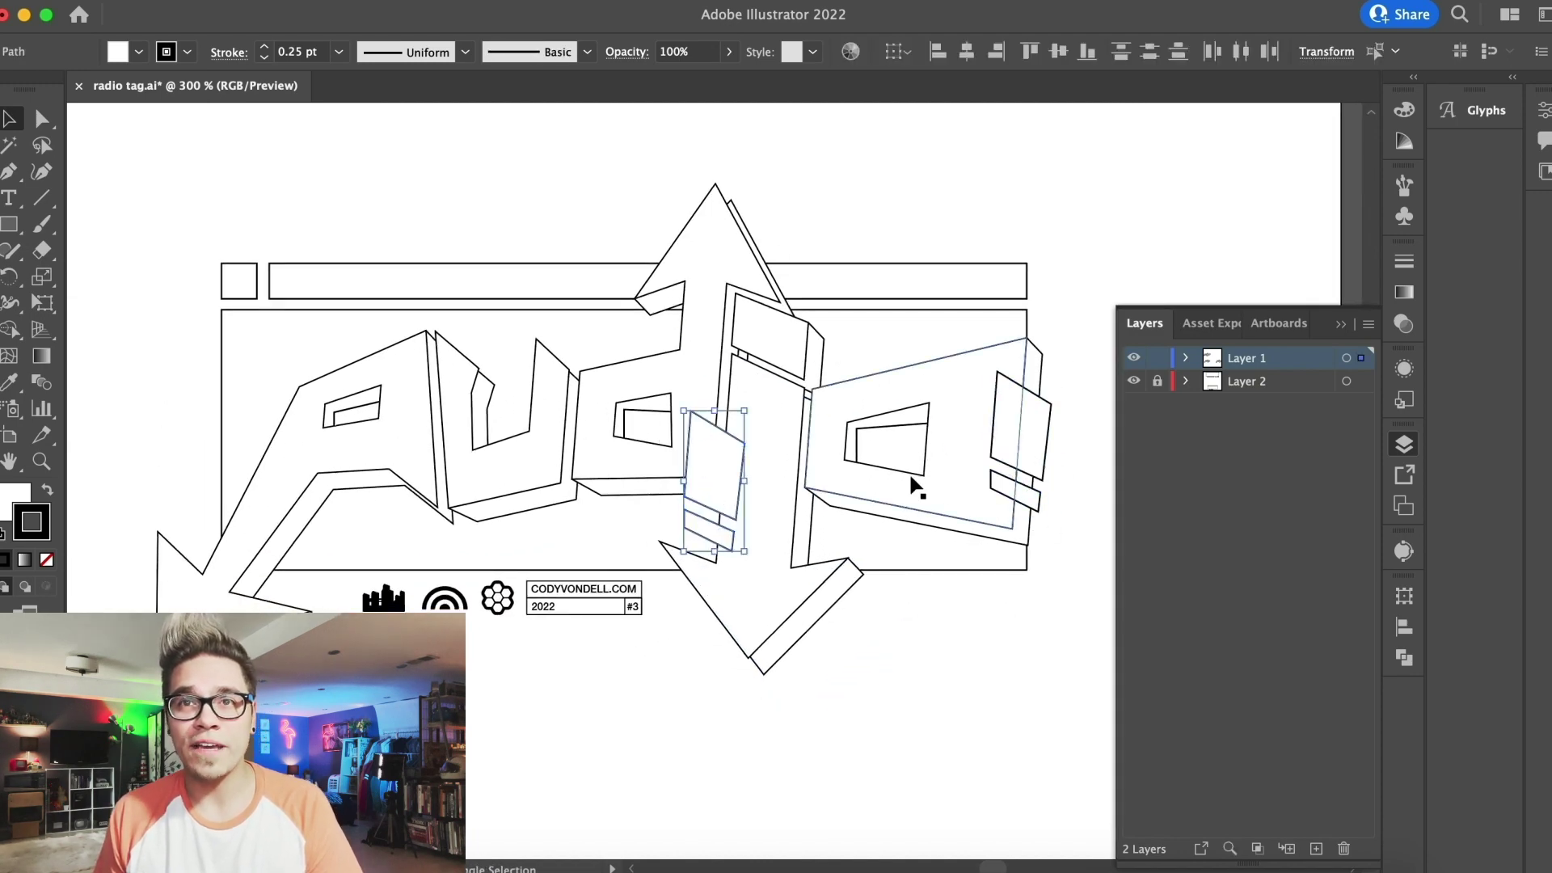
# Rotate the duplicated block and strip, move them onto the A's left leg and scale them down
pyautogui.moveTo(673, 406); pyautogui.dragTo(709, 349)
pyautogui.moveTo(728, 436); pyautogui.dragTo(274, 421)
pyautogui.moveTo(179, 495); pyautogui.dragTo(183, 519)
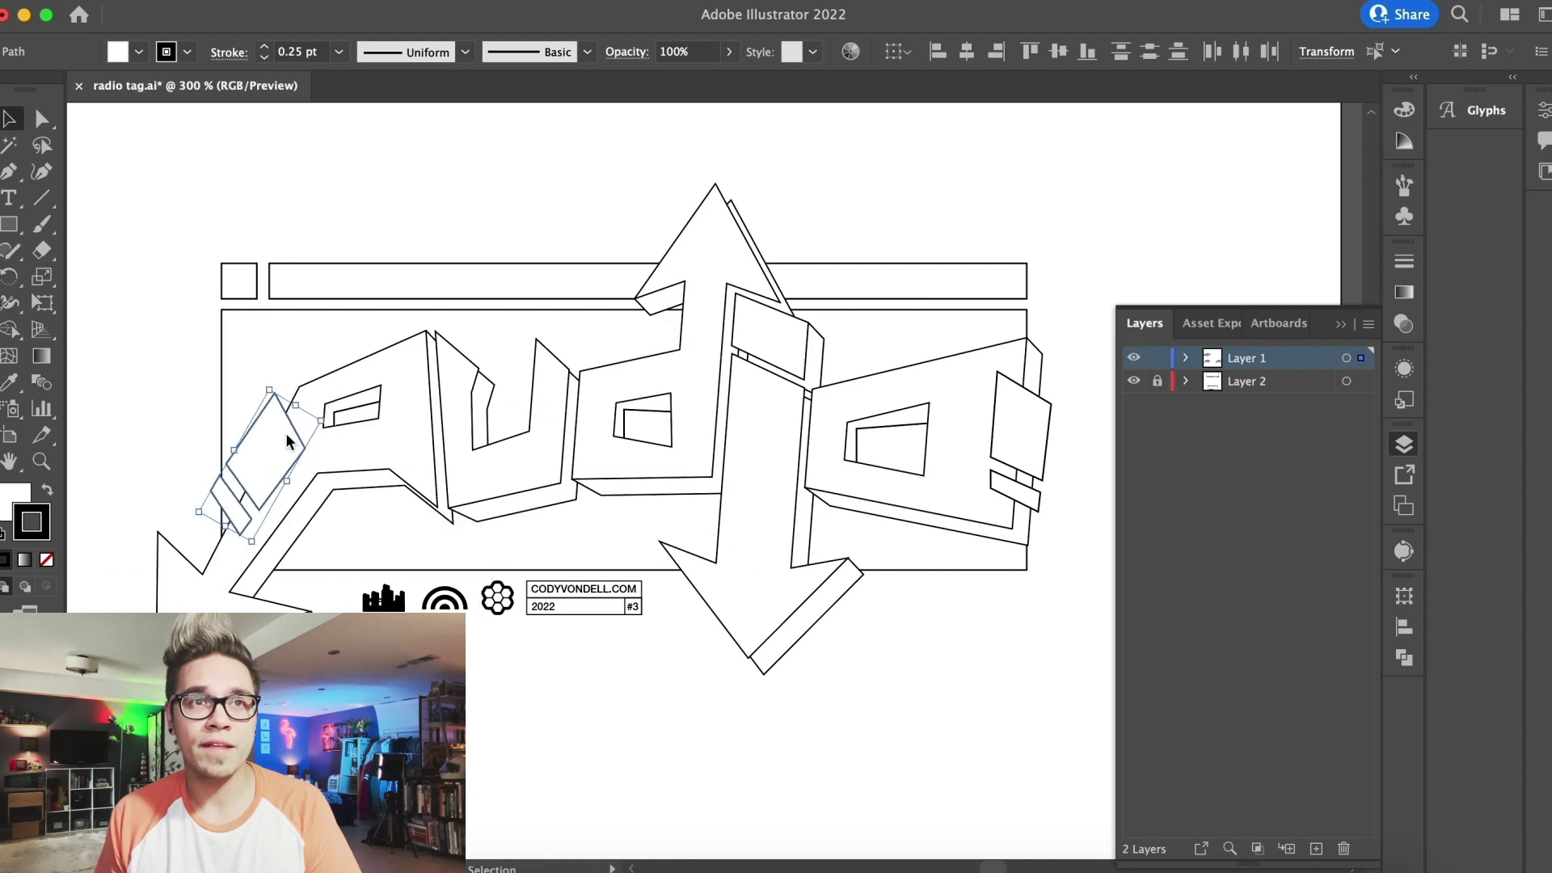
pyautogui.moveTo(286, 483); pyautogui.dragTo(275, 473)
# Position the block and strip across the A's left outline and set their stroke to 0.25 pt
pyautogui.press('super+equal')
pyautogui.press('super+equal')
pyautogui.press('super+equal')
pyautogui.press('super+equal')
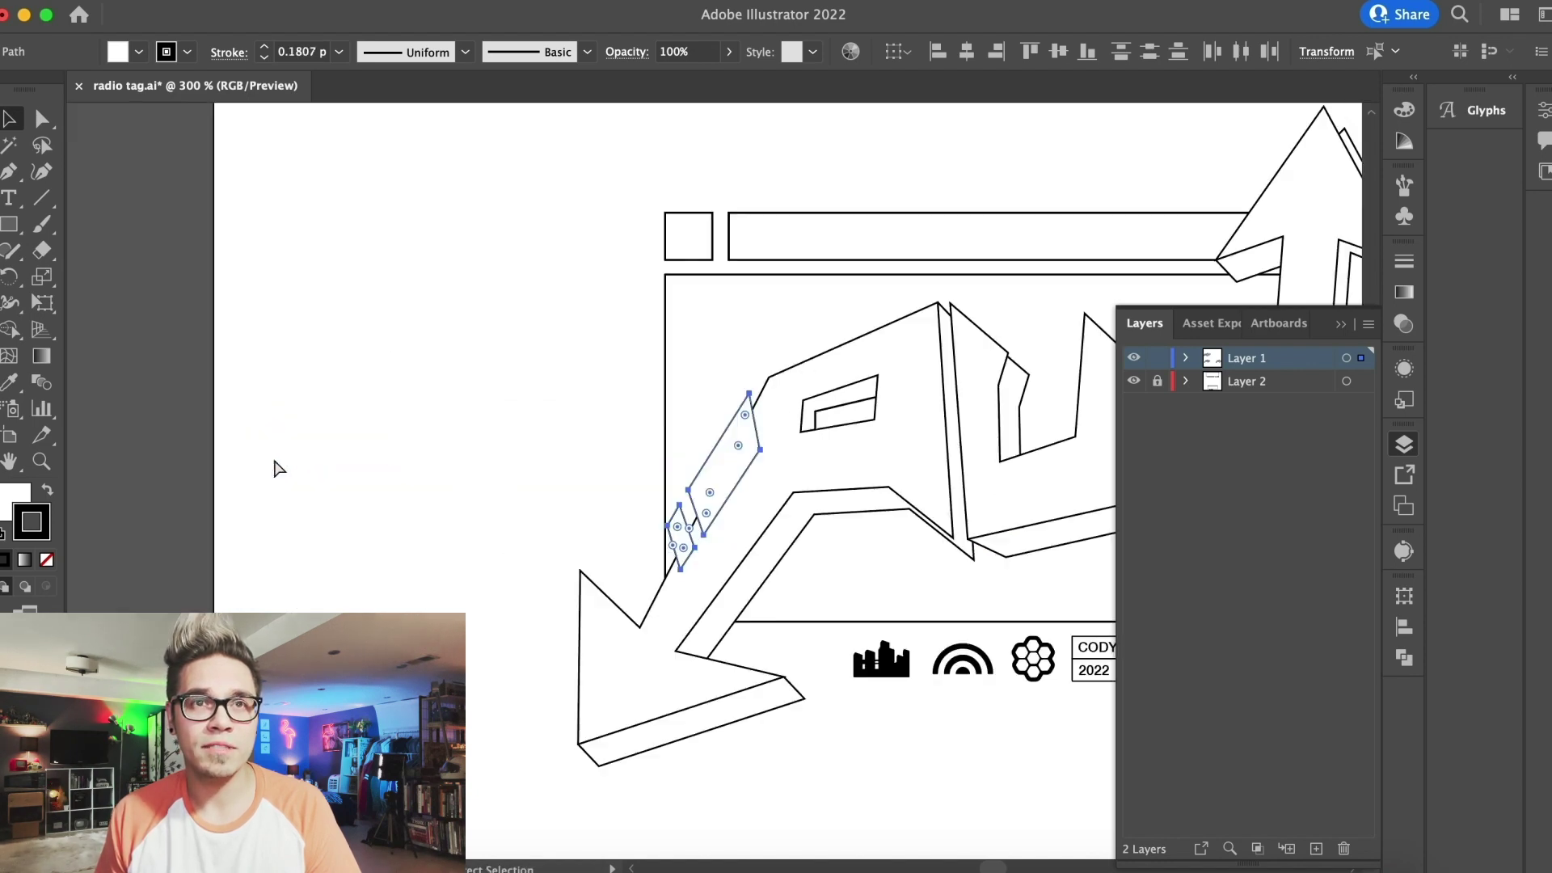
pyautogui.moveTo(679, 420); pyautogui.dragTo(639, 512)
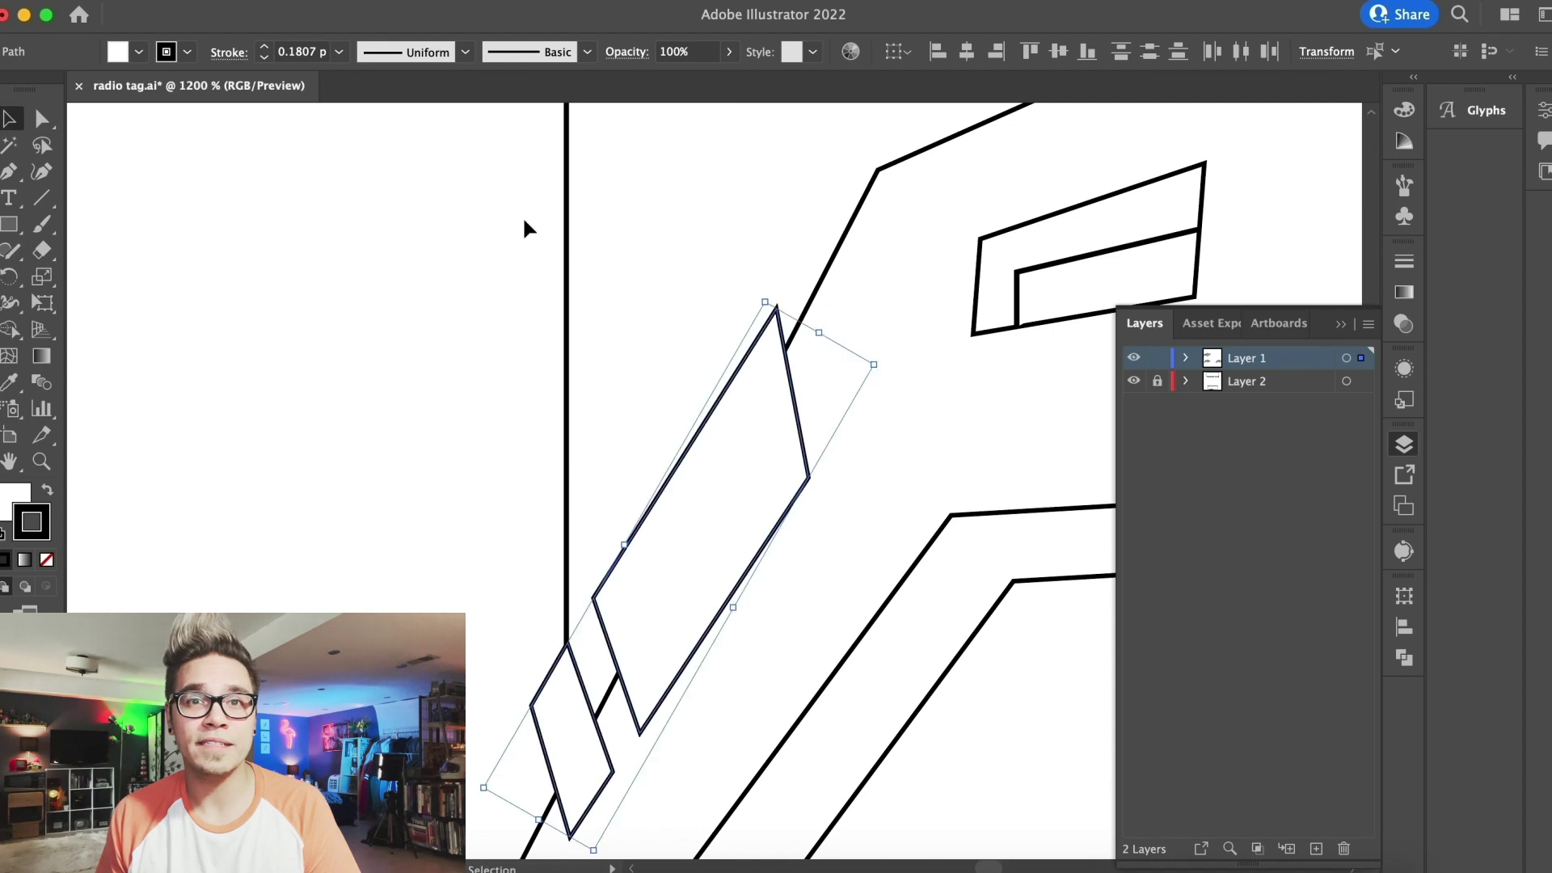
pyautogui.write('0.25')
pyautogui.press('Return')
# Turn off Scale Strokes & Effects in the General preferences
pyautogui.click(72, 1)
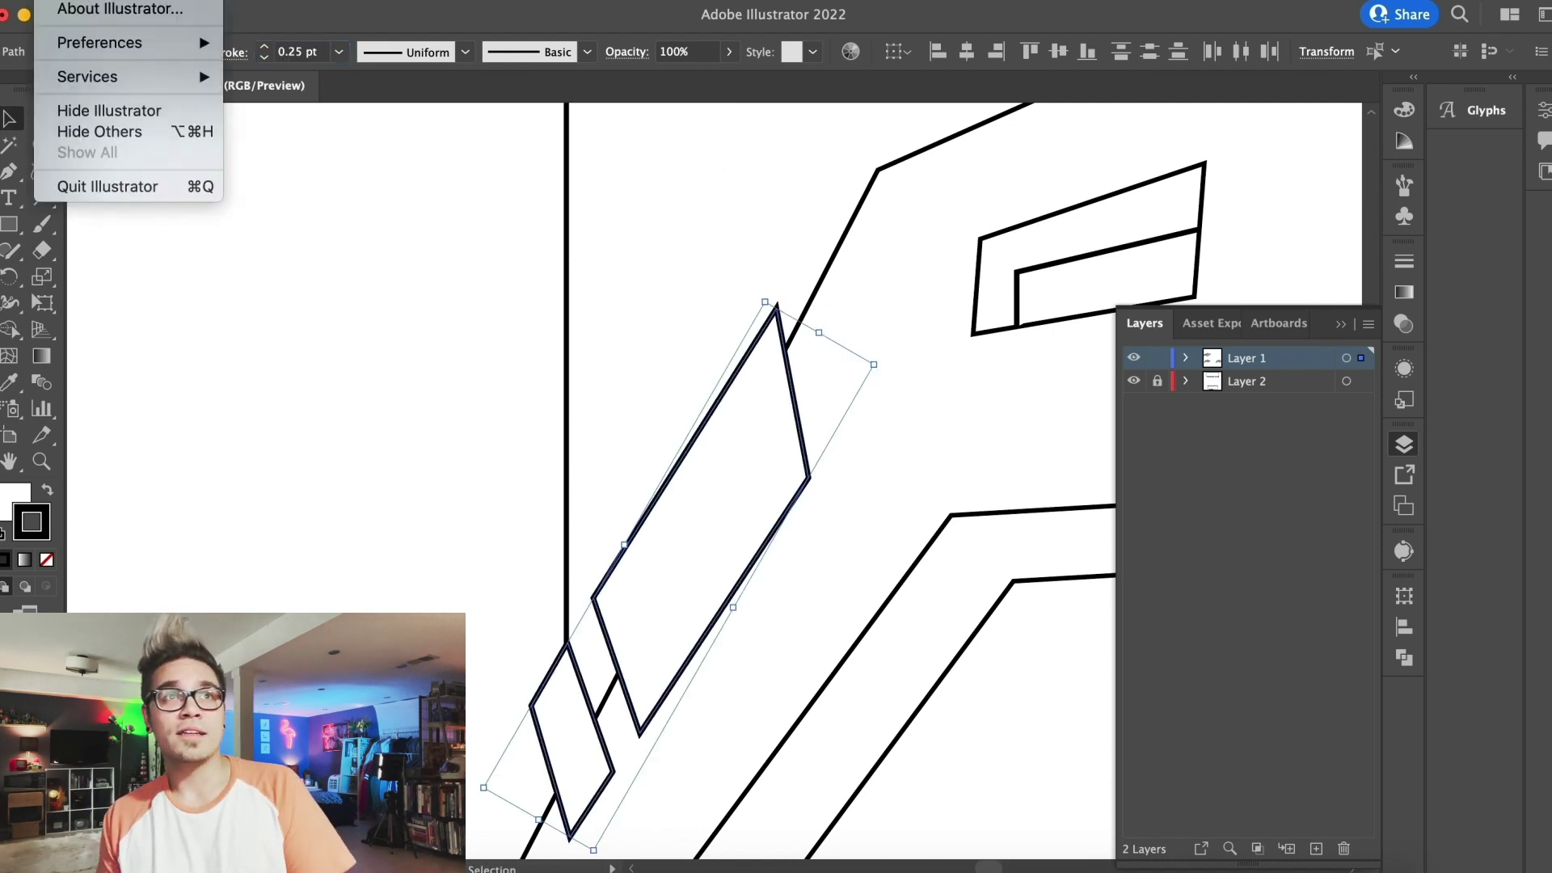
pyautogui.moveTo(123, 44)
pyautogui.click(279, 44)
pyautogui.click(898, 412)
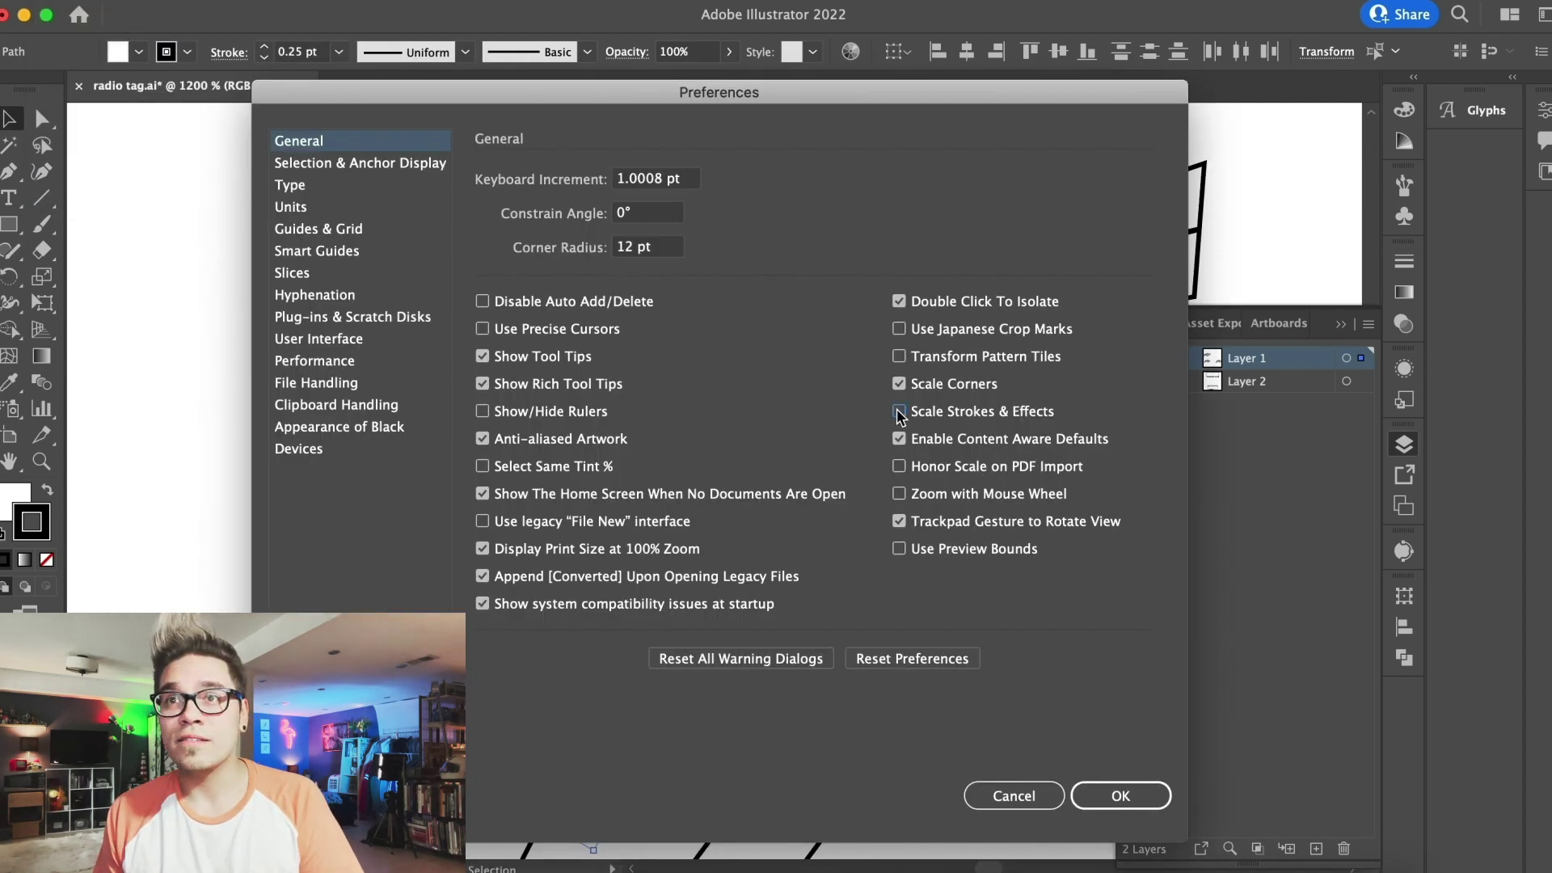
pyautogui.press('Return')
# Draw a slanted rectangular block across the bottom edge of the U with the Pen tool
pyautogui.click(418, 455)
pyautogui.press('super+minus')
pyautogui.press('super+minus')
pyautogui.press('super+minus')
pyautogui.press('super+minus')
pyautogui.press('super+minus')
pyautogui.hscroll(5, 417, 454)
pyautogui.scroll(-1, 417, 454)
pyautogui.press('super+equal')
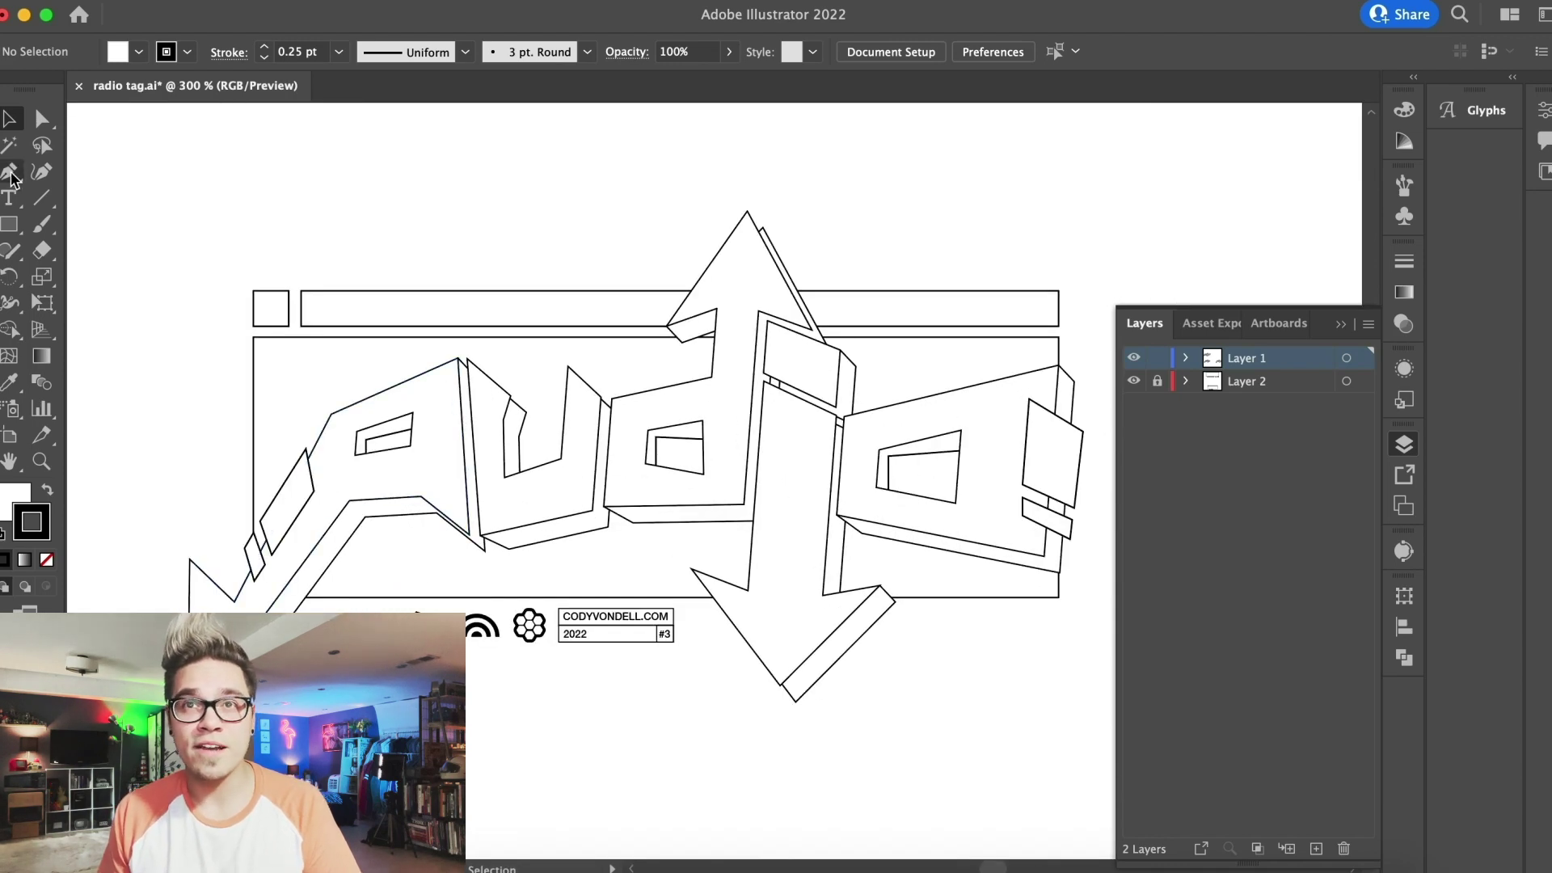
pyautogui.click(505, 519)
pyautogui.click(565, 504)
pyautogui.click(570, 524)
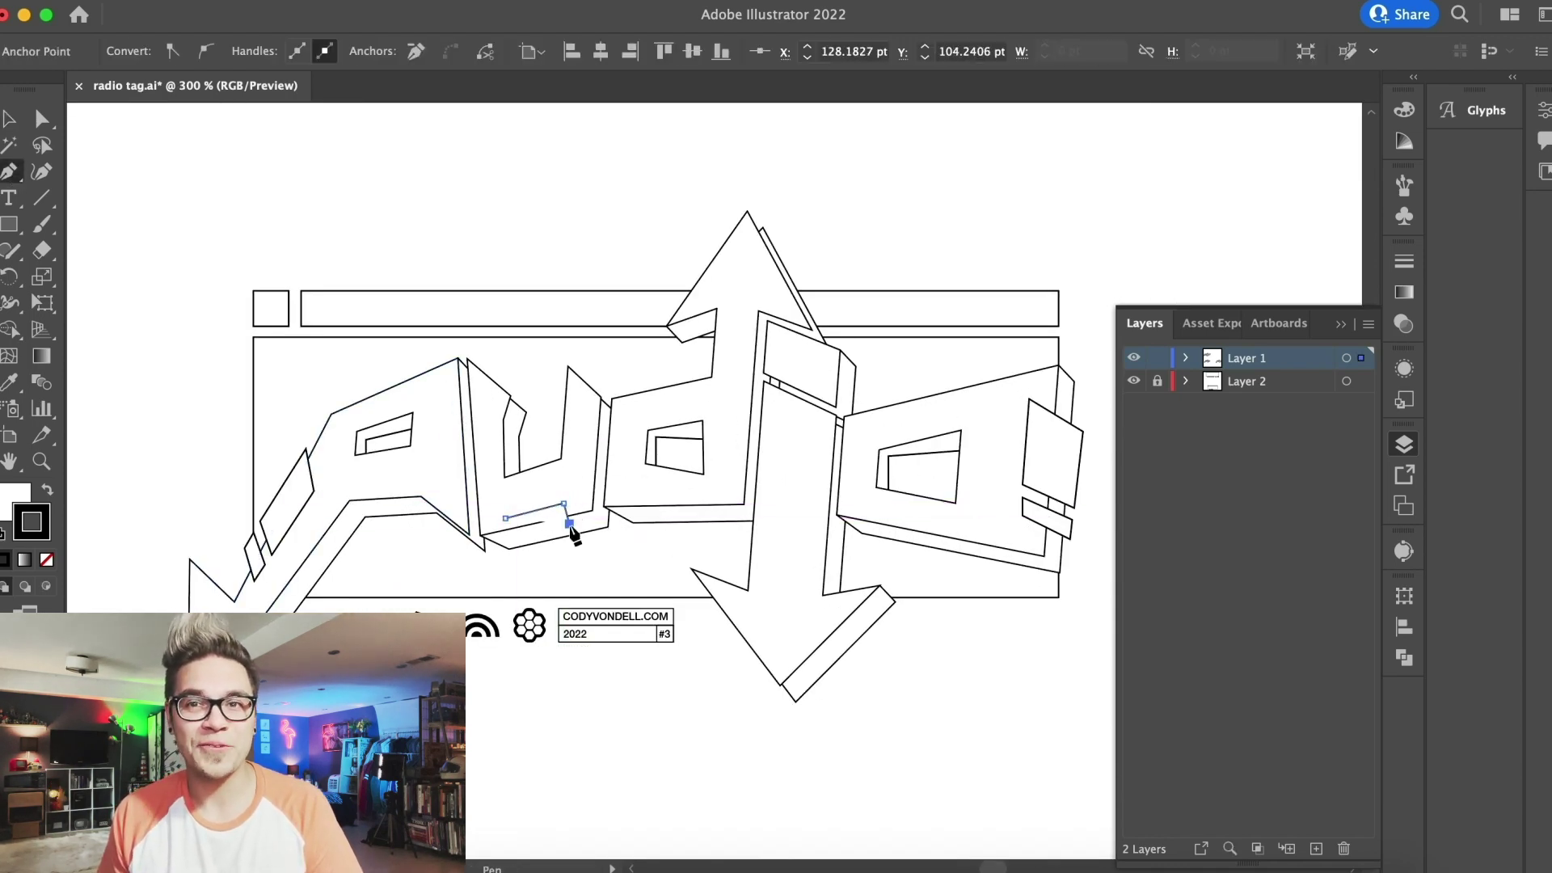
# Adjust the lower-left corner of the U's block so its short ends run parallel
pyautogui.click(42, 119)
pyautogui.press('super+plus')
pyautogui.press('super+plus')
pyautogui.press('super+plus')
pyautogui.press('super+plus')
pyautogui.press('super+plus')
pyautogui.press('super+plus')
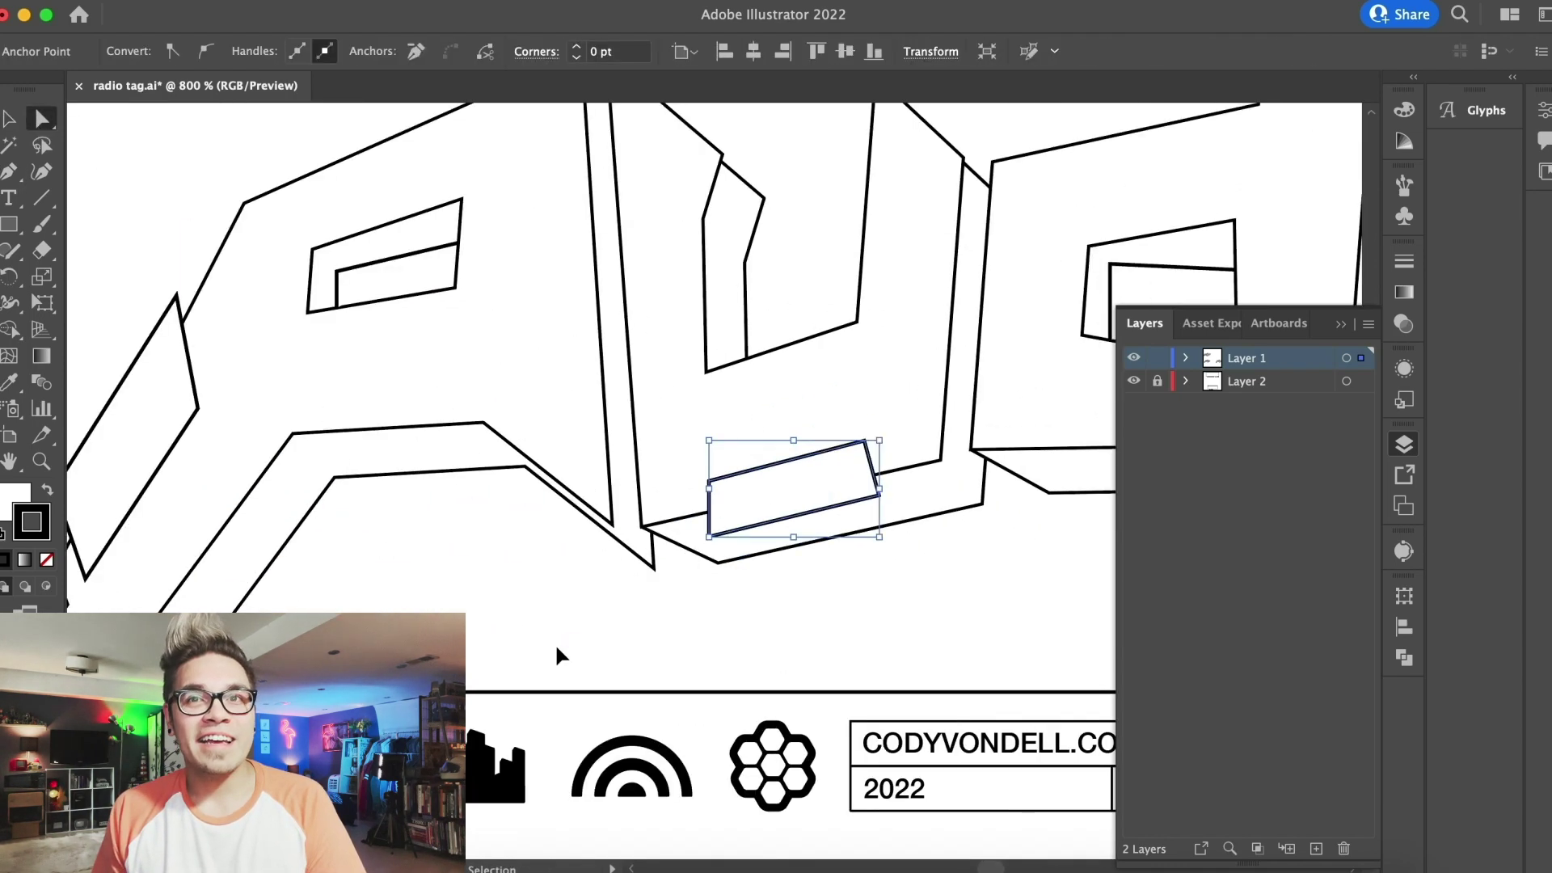
pyautogui.moveTo(693, 665); pyautogui.dragTo(736, 655)
pyautogui.click(657, 748)
# Draw a small four-sided block across the D's upper edge, left of its stem, with the Pen tool
pyautogui.press('super+minus')
pyautogui.press('super+minus')
pyautogui.press('super+minus')
pyautogui.press('super+minus')
pyautogui.press('super+minus')
pyautogui.press('super+minus')
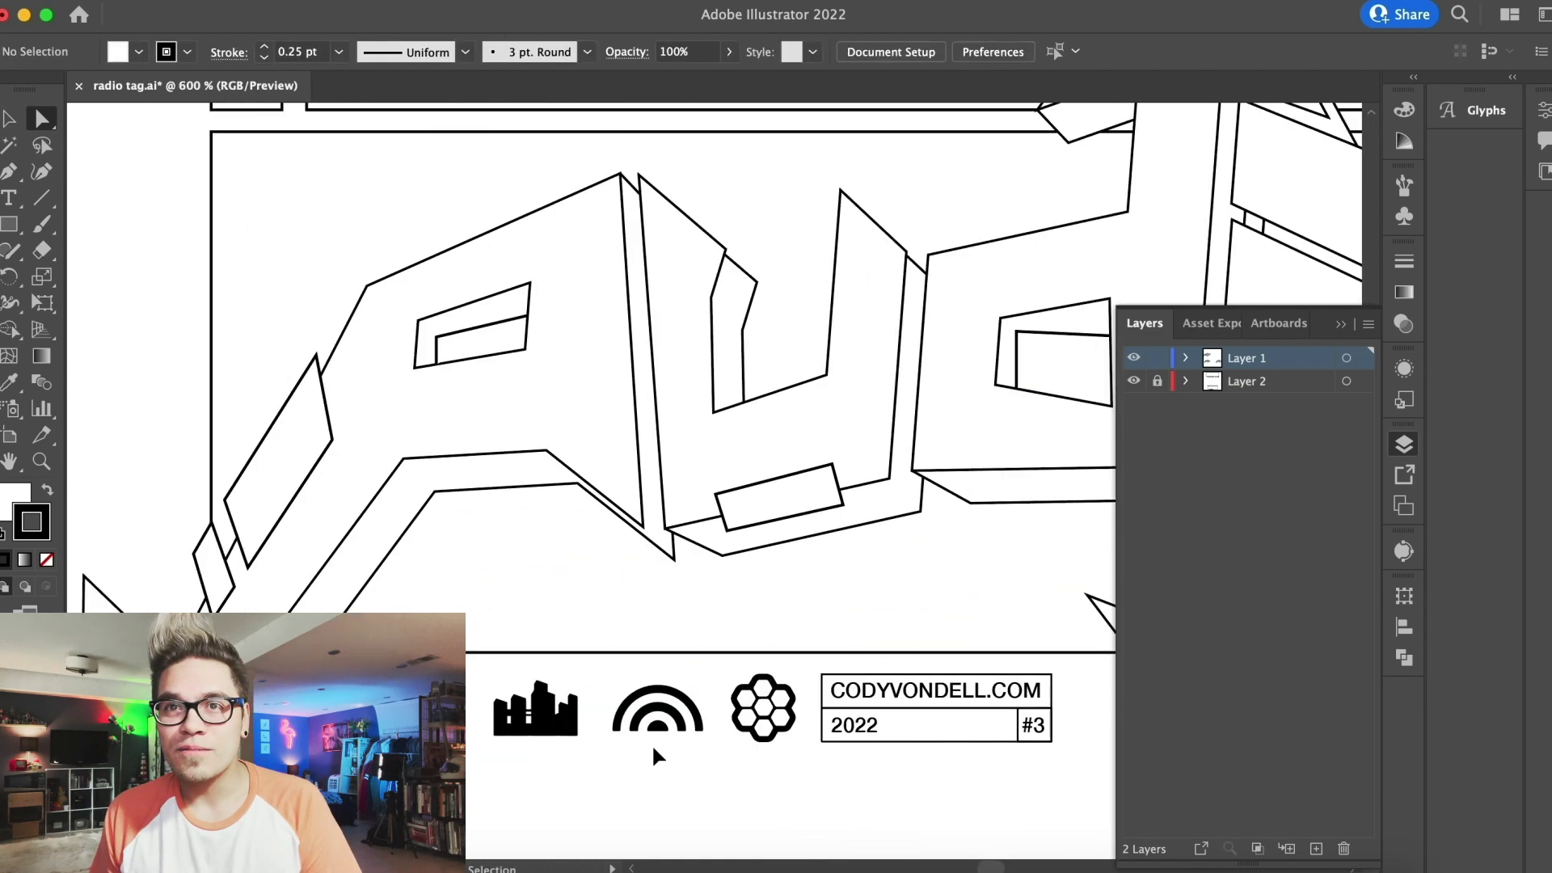
pyautogui.hscroll(3, 645, 734)
pyautogui.scroll(1, 645, 734)
pyautogui.click(8, 173)
pyautogui.press('super+plus')
pyautogui.press('super+plus')
pyautogui.press('super+plus')
pyautogui.press('super+plus')
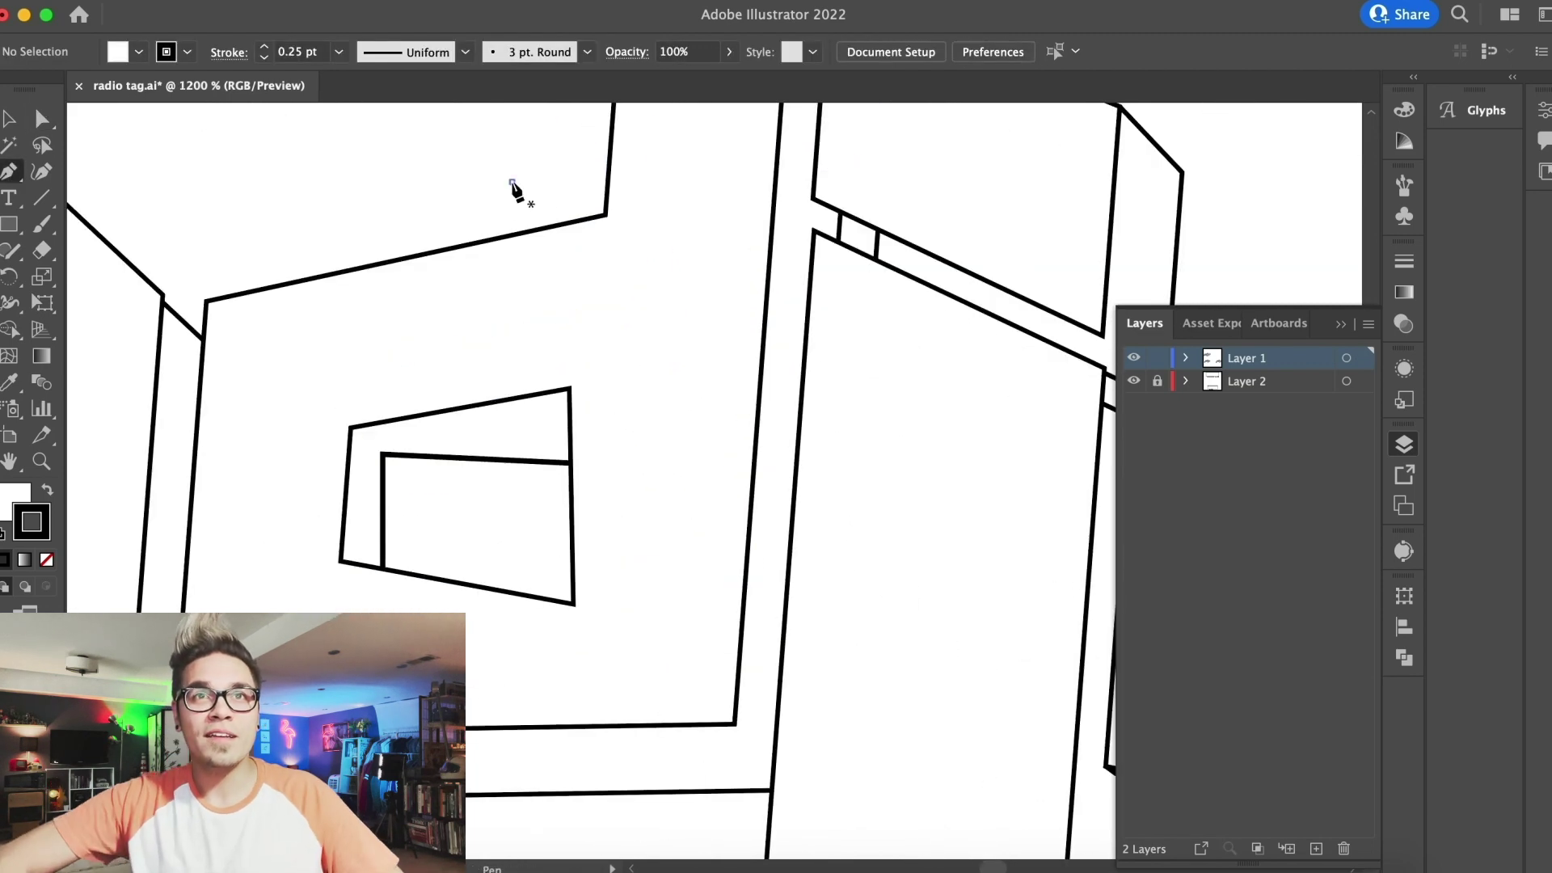
pyautogui.click(513, 181)
pyautogui.click(510, 298)
pyautogui.click(433, 317)
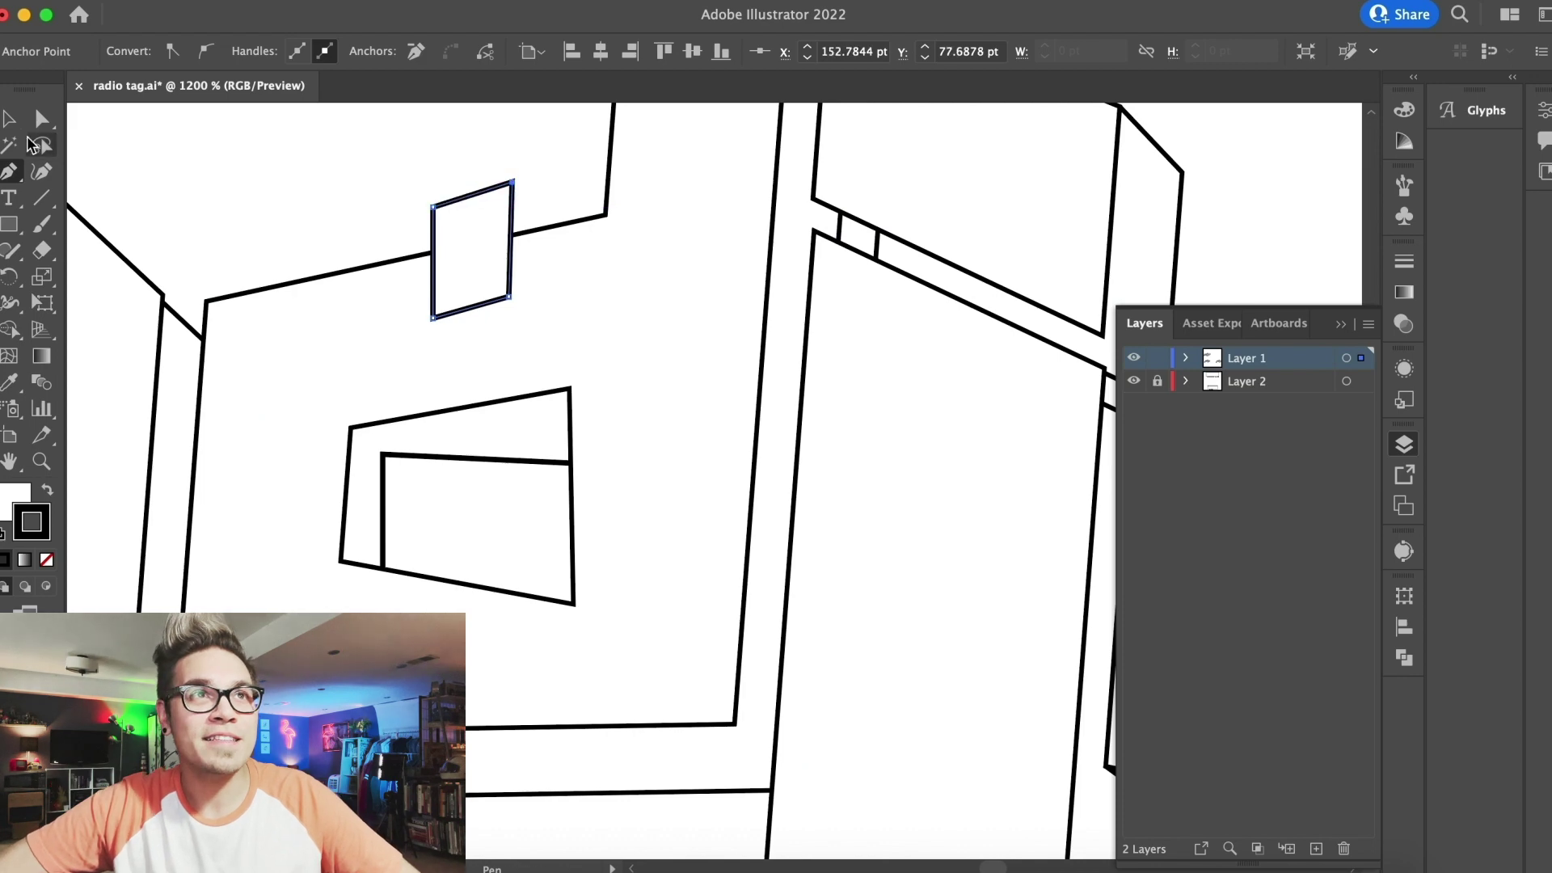
# Duplicate the small block to the left along the D's upper edge and select the original block
pyautogui.moveTo(438, 232); pyautogui.dragTo(340, 270)
pyautogui.press('super+minus')
pyautogui.press('super+minus')
pyautogui.press('super+minus')
pyautogui.press('super+minus')
pyautogui.click(654, 420)
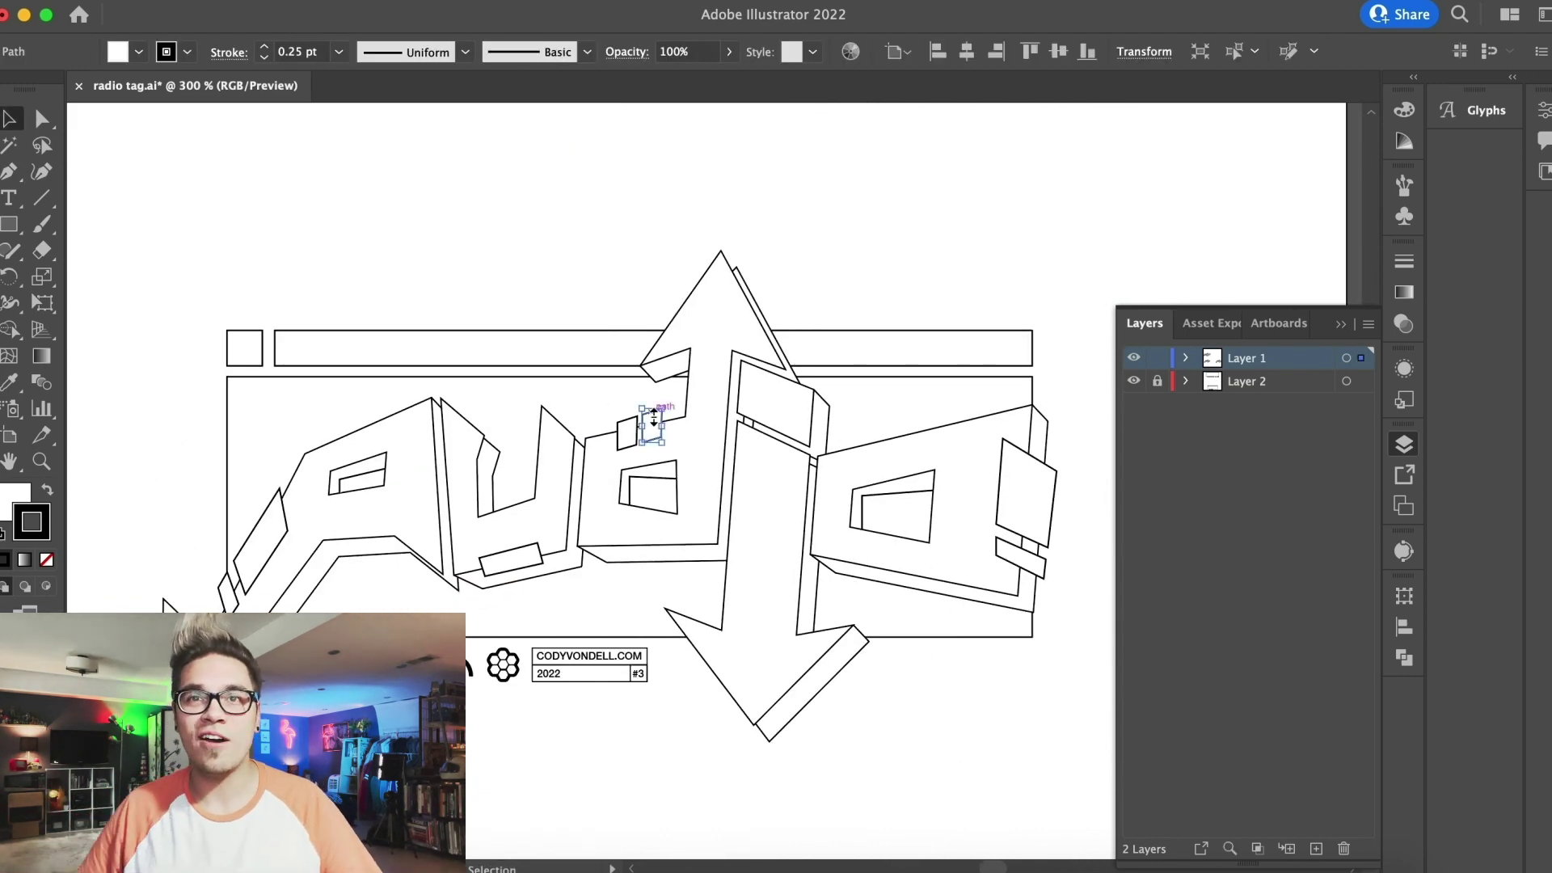
# Draw a slanted four-sided block beside the D's upper arrowhead with the Pen tool and lower its upper-right corner
pyautogui.click(680, 346)
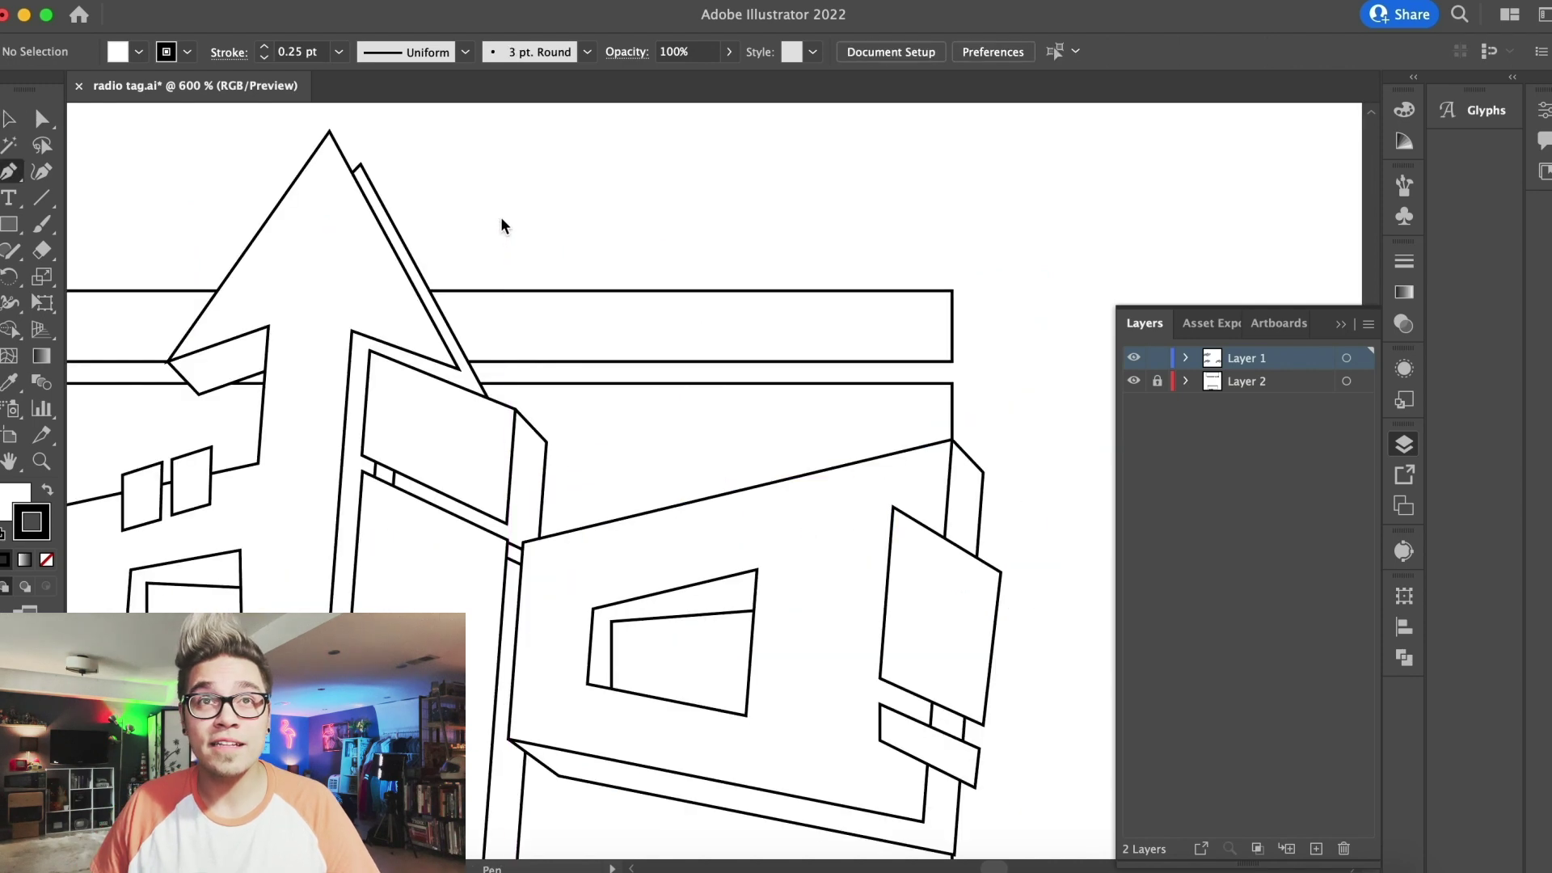
pyautogui.click(530, 169)
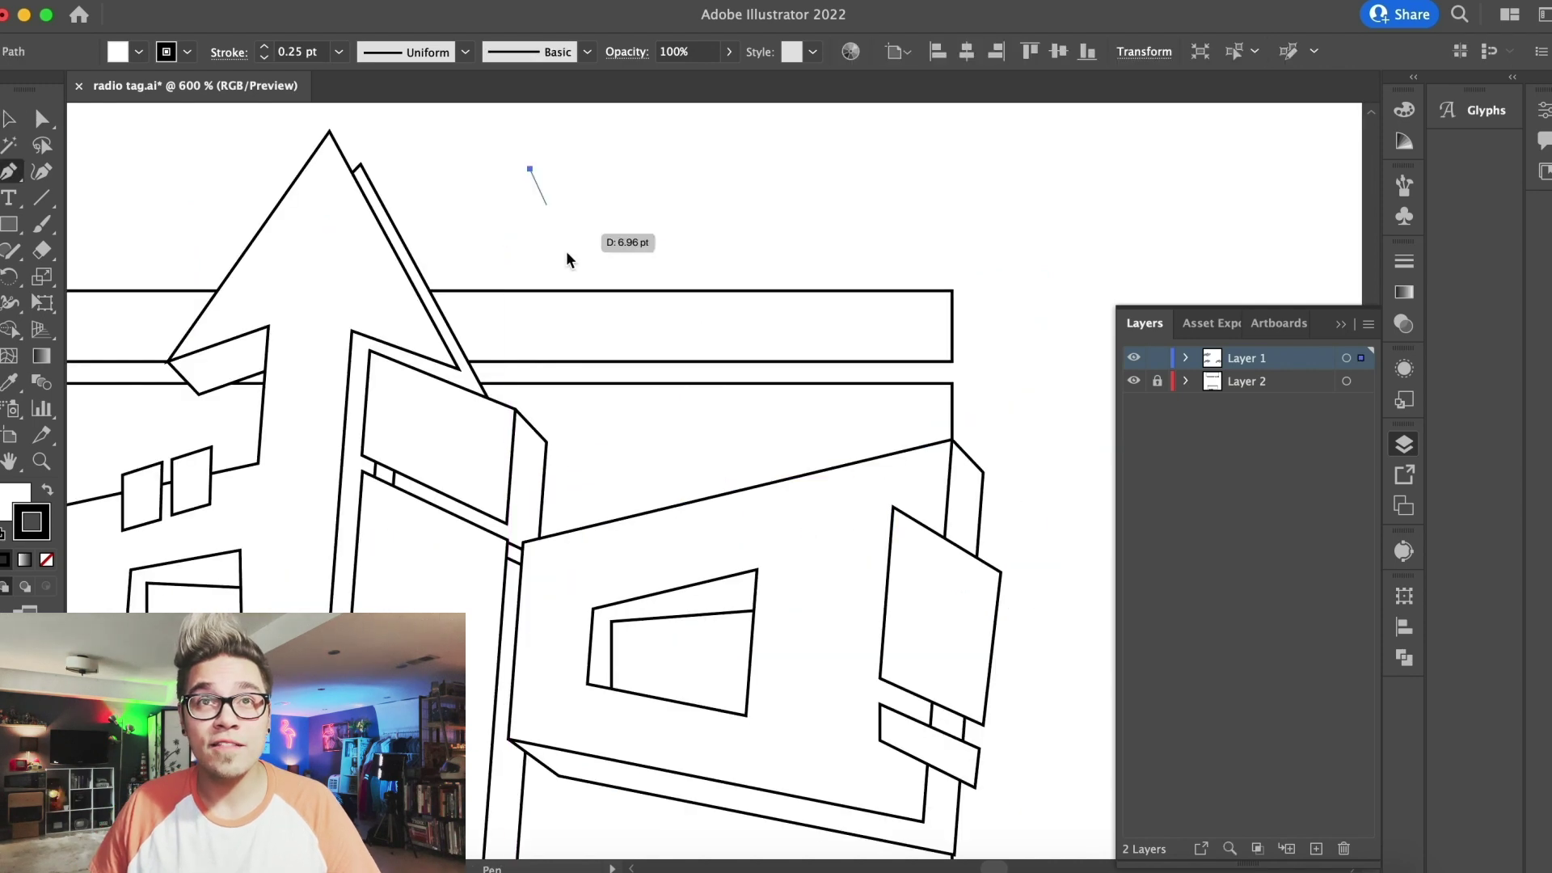
pyautogui.click(612, 336)
pyautogui.click(522, 311)
pyautogui.click(459, 169)
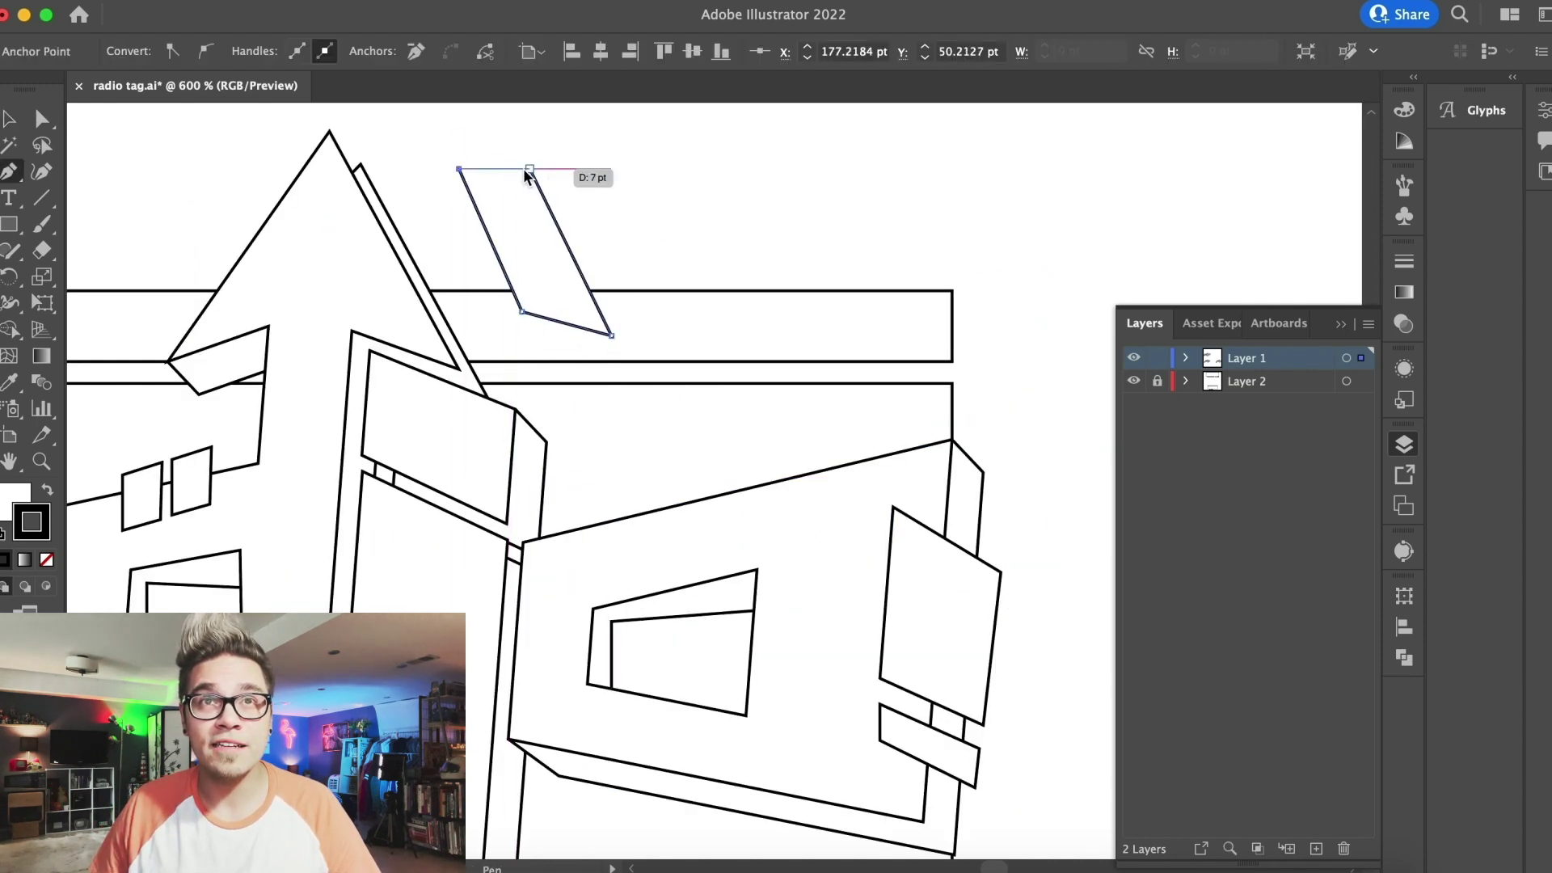
pyautogui.click(42, 120)
# Duplicate the slanted block to its right and scale the copy down slightly
pyautogui.moveTo(540, 186); pyautogui.dragTo(680, 277)
pyautogui.press('v')
pyautogui.click(162, 143)
pyautogui.moveTo(722, 369); pyautogui.dragTo(638, 337)
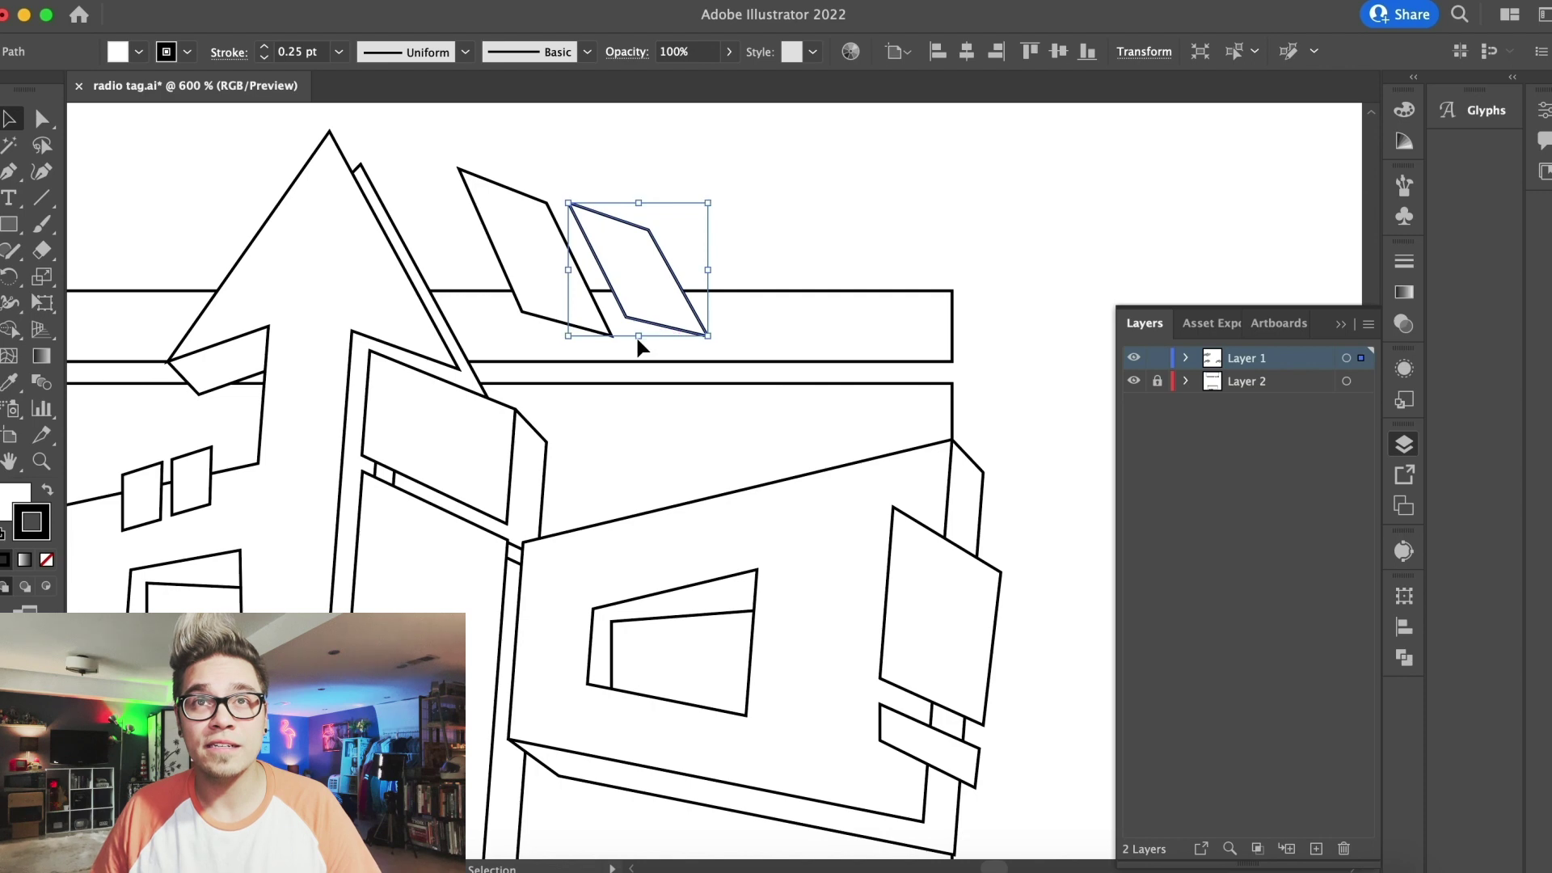
pyautogui.press('super+z')
pyautogui.moveTo(708, 279); pyautogui.dragTo(698, 279)
pyautogui.press('Down')
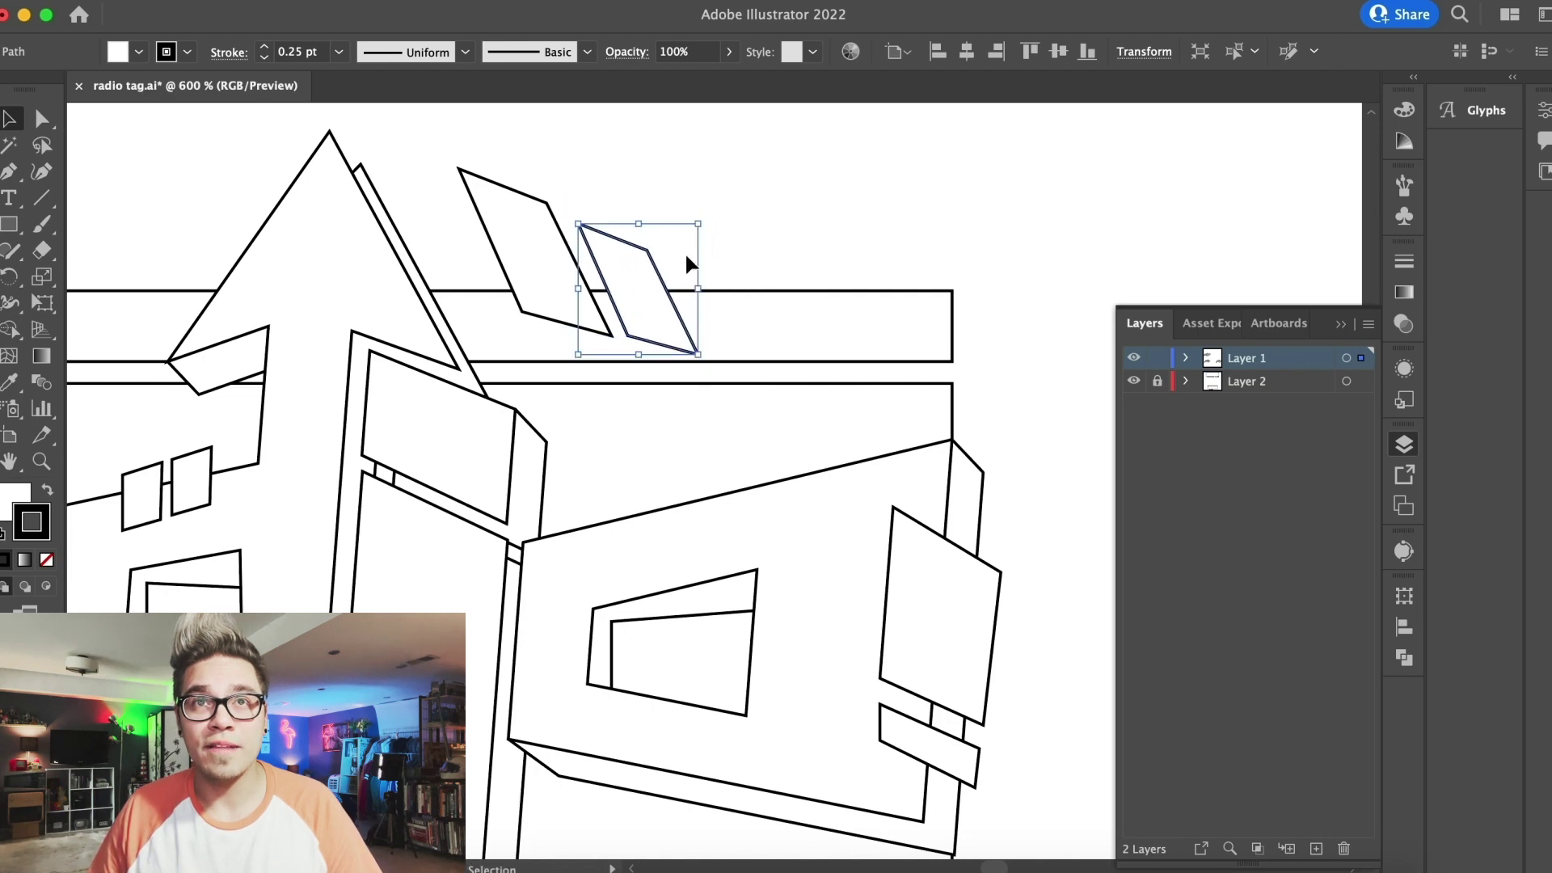
pyautogui.moveTo(574, 214); pyautogui.dragTo(578, 205)
pyautogui.press('super+z')
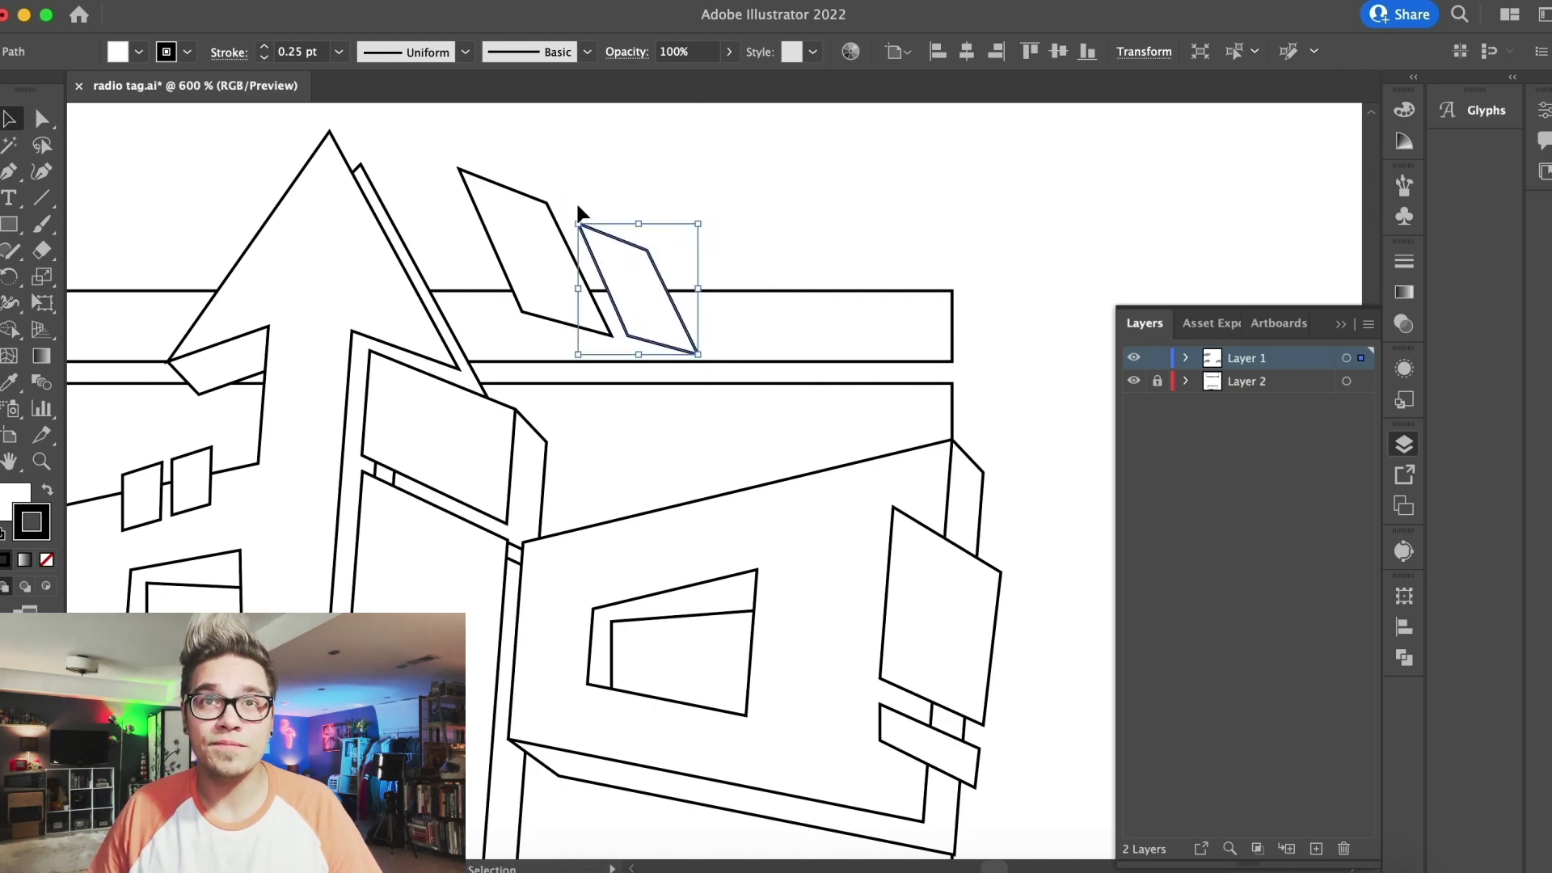
pyautogui.press('Right')
# Select both slanted blocks and move them closer to the arrowhead's right edge
pyautogui.click(584, 167)
pyautogui.hscroll(-3, 585, 164)
pyautogui.scroll(-2, 585, 164)
pyautogui.moveTo(597, 289); pyautogui.dragTo(706, 209)
pyautogui.moveTo(643, 157); pyautogui.dragTo(582, 156)
pyautogui.press('super+minus')
pyautogui.press('super+minus')
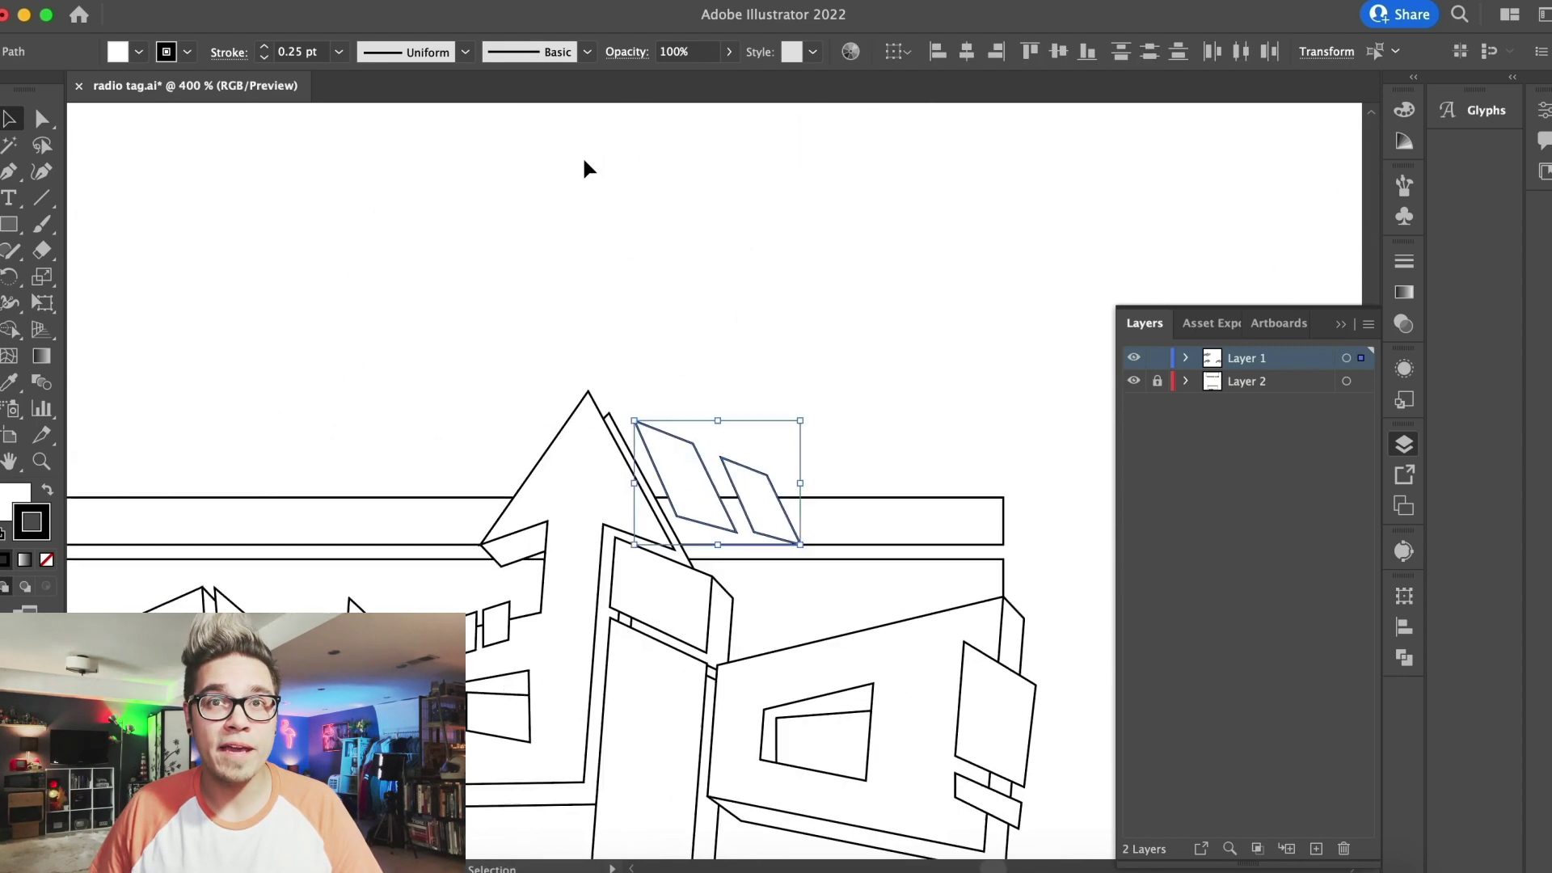
# Paste a copy of the two slanted blocks and place it, scaled down, at the A's peak
pyautogui.scroll(-5, 584, 160)
pyautogui.hscroll(-3, 584, 160)
pyautogui.press('super+c')
pyautogui.press('super+v')
pyautogui.moveTo(645, 436); pyautogui.dragTo(652, 622)
pyautogui.moveTo(710, 526); pyautogui.dragTo(439, 311)
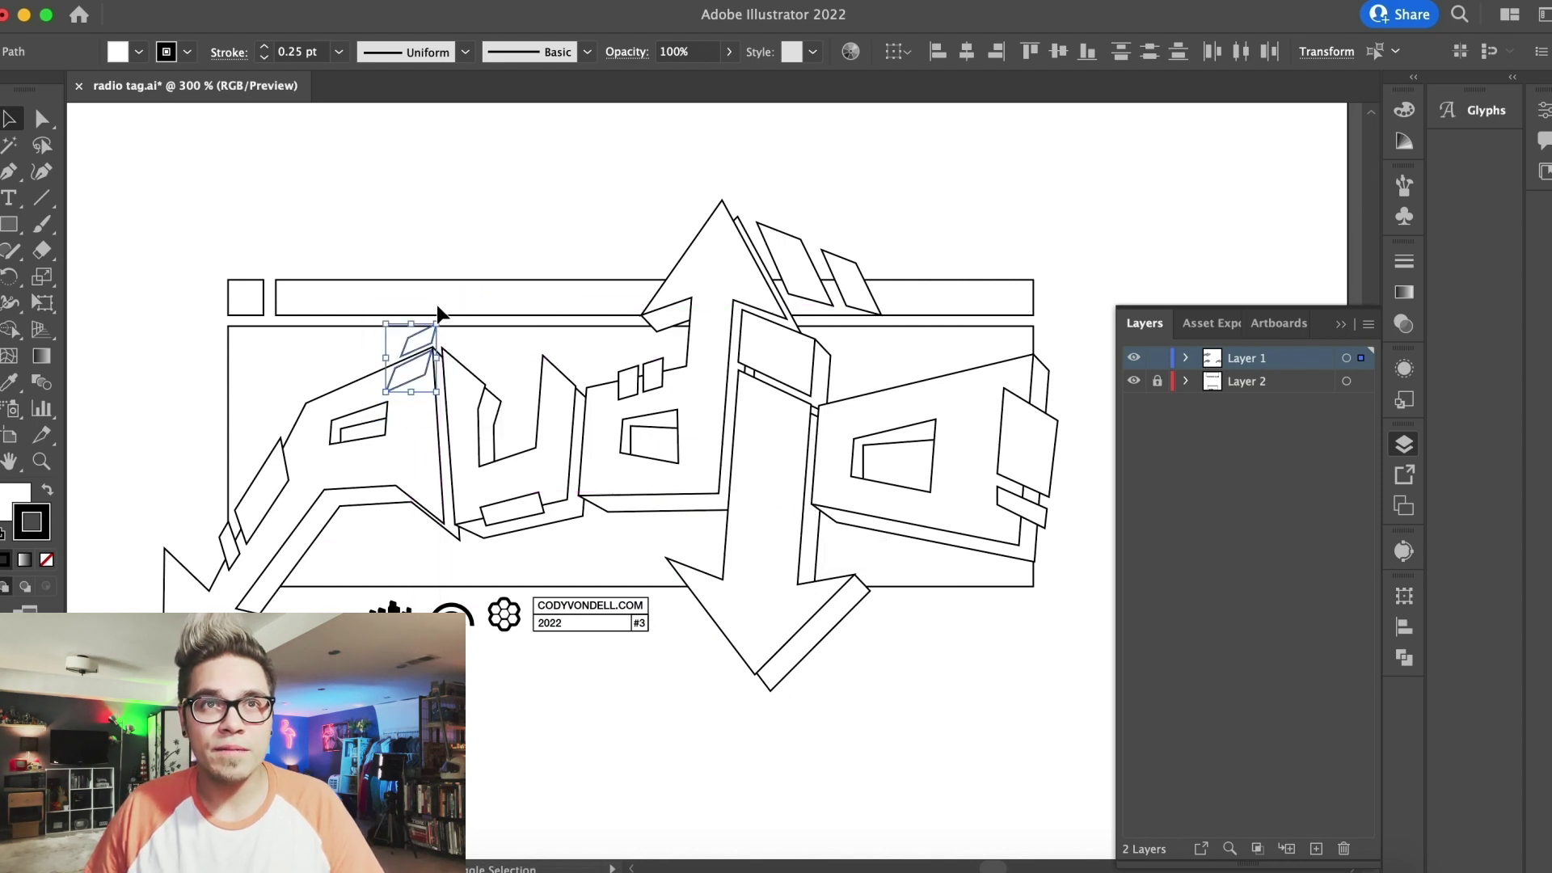
# Reorient the copied pair and place it beneath the A's left leg, following its slant
pyautogui.click(240, 2)
pyautogui.click(518, 89)
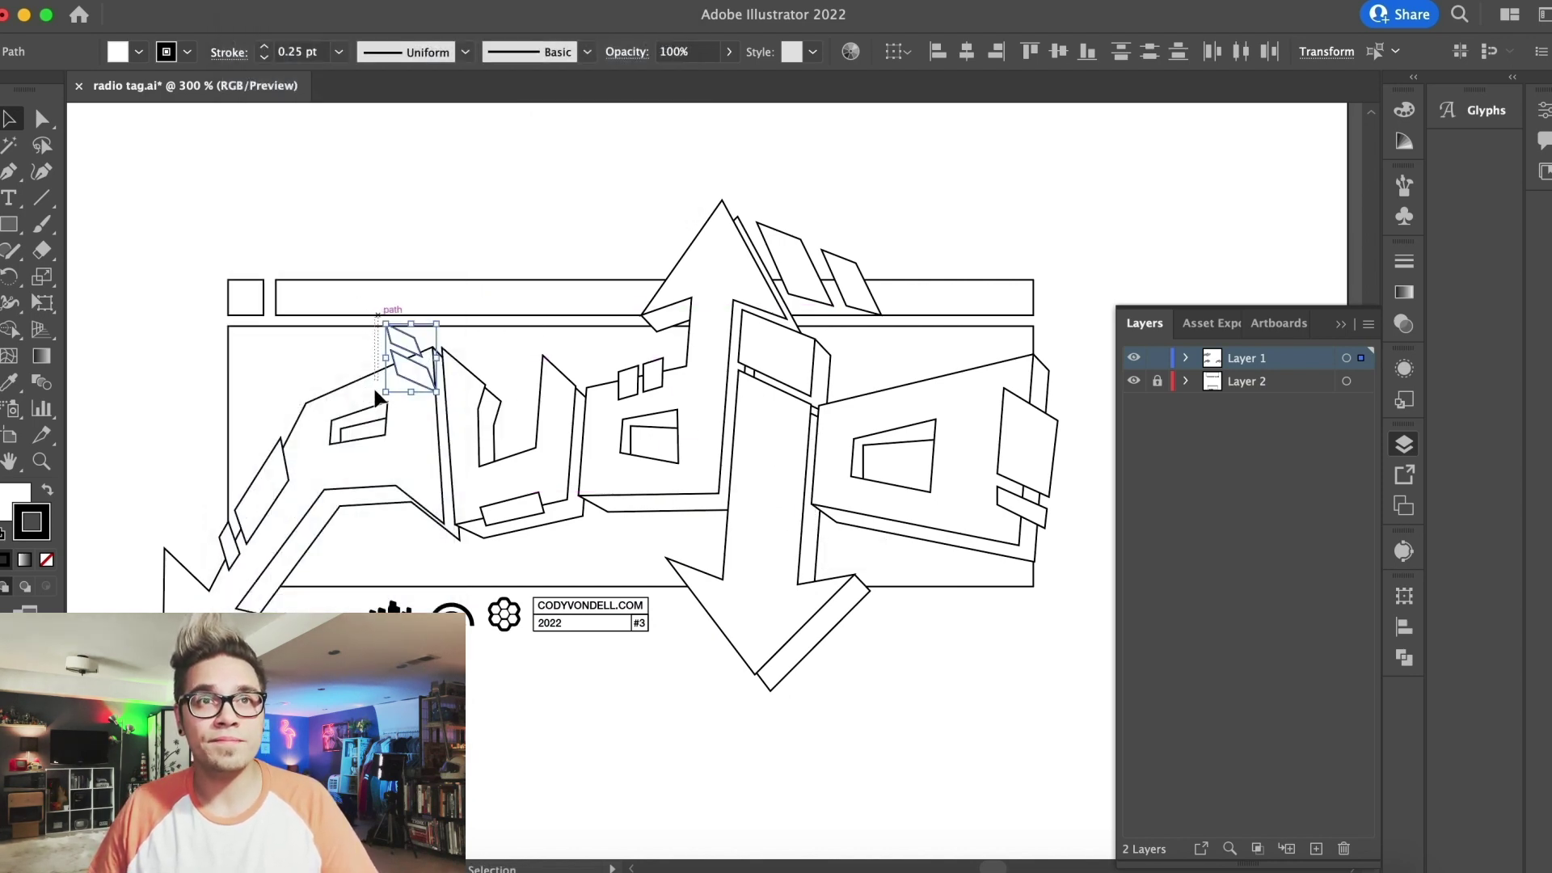
pyautogui.moveTo(380, 332); pyautogui.dragTo(305, 610)
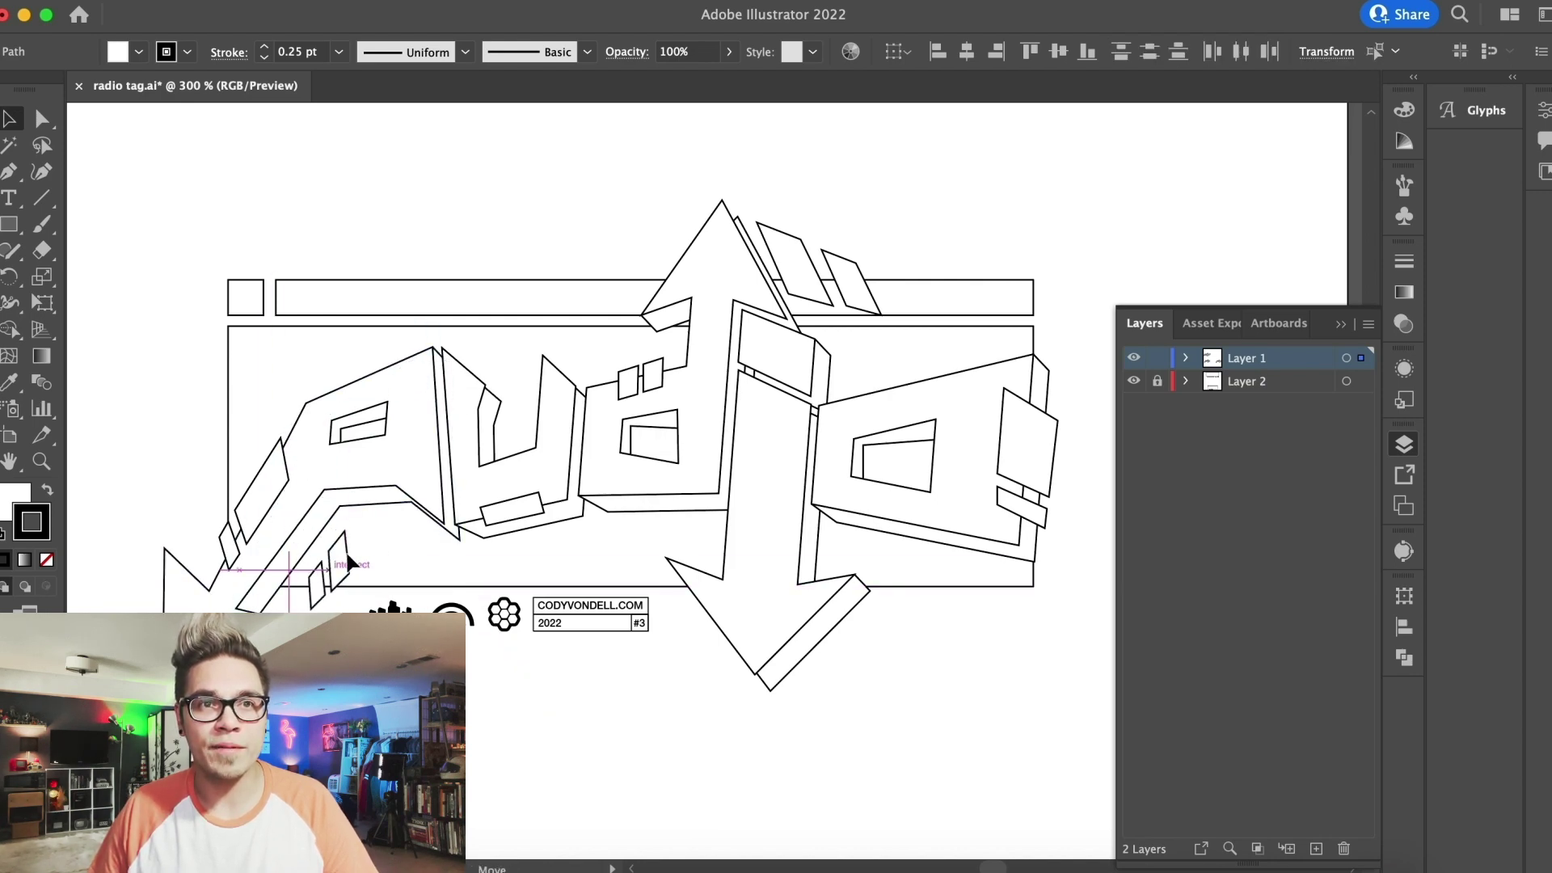
pyautogui.moveTo(349, 563); pyautogui.dragTo(346, 551)
pyautogui.click(166, 404)
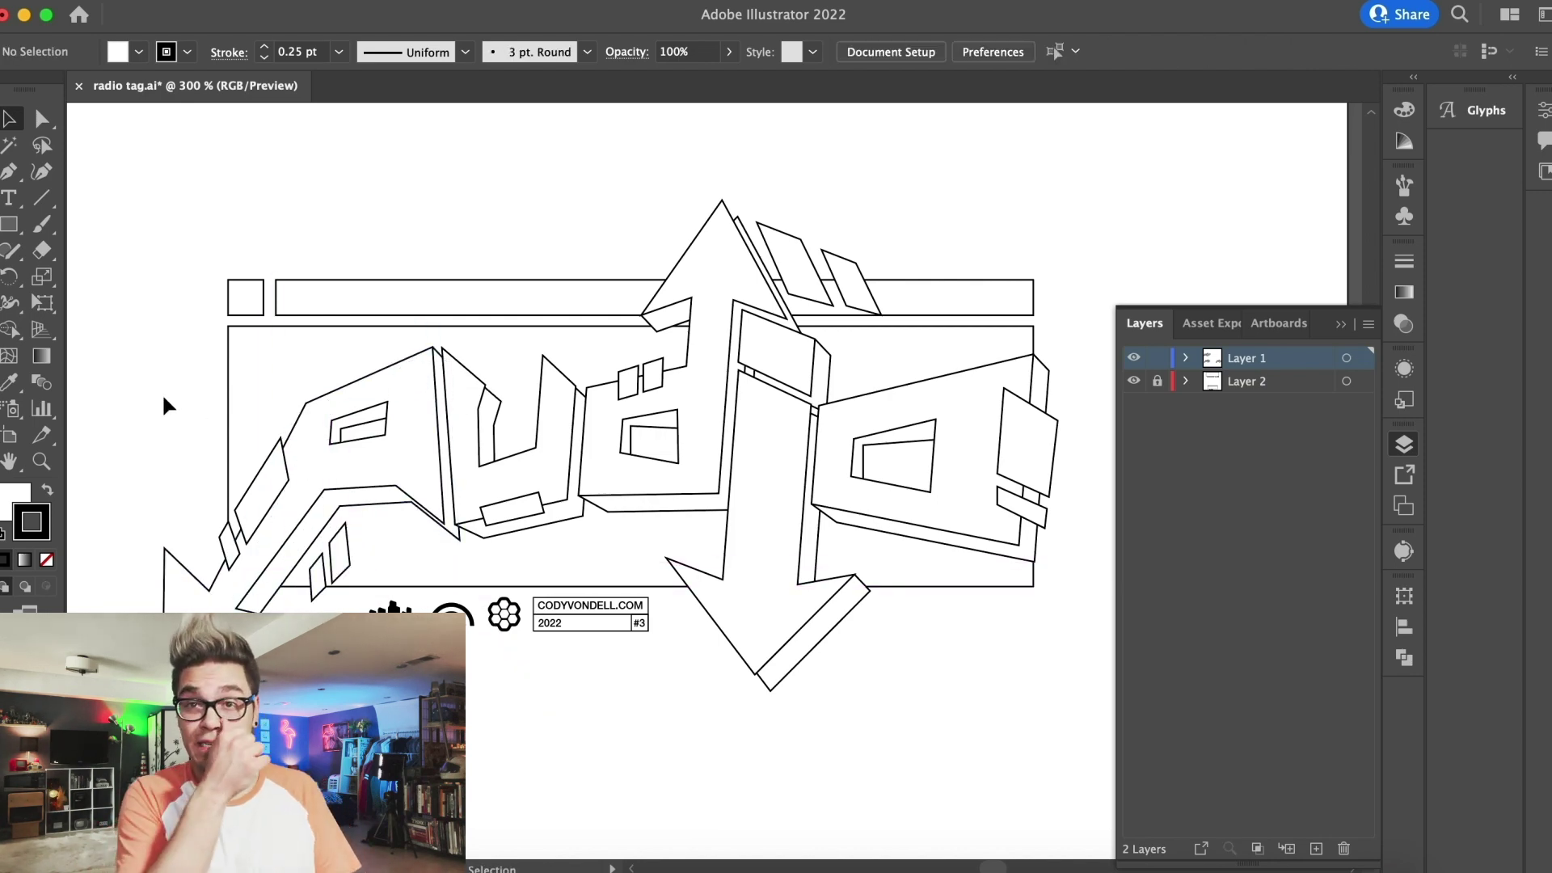
# Select all accent blocks around the lettering and group them
pyautogui.click(656, 372)
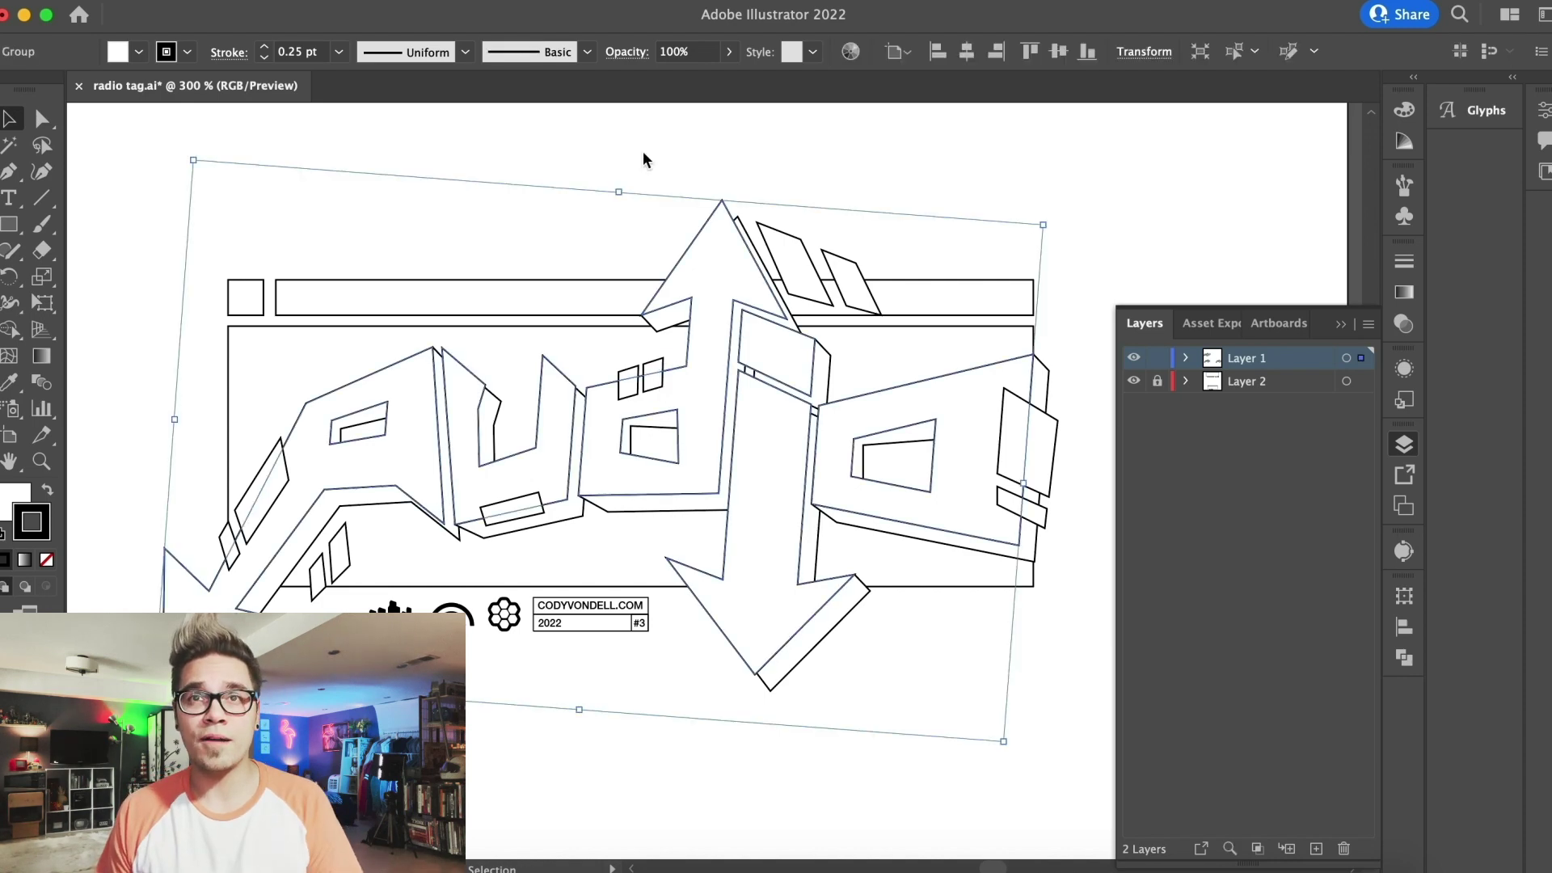
pyautogui.click(645, 158)
pyautogui.click(1042, 468)
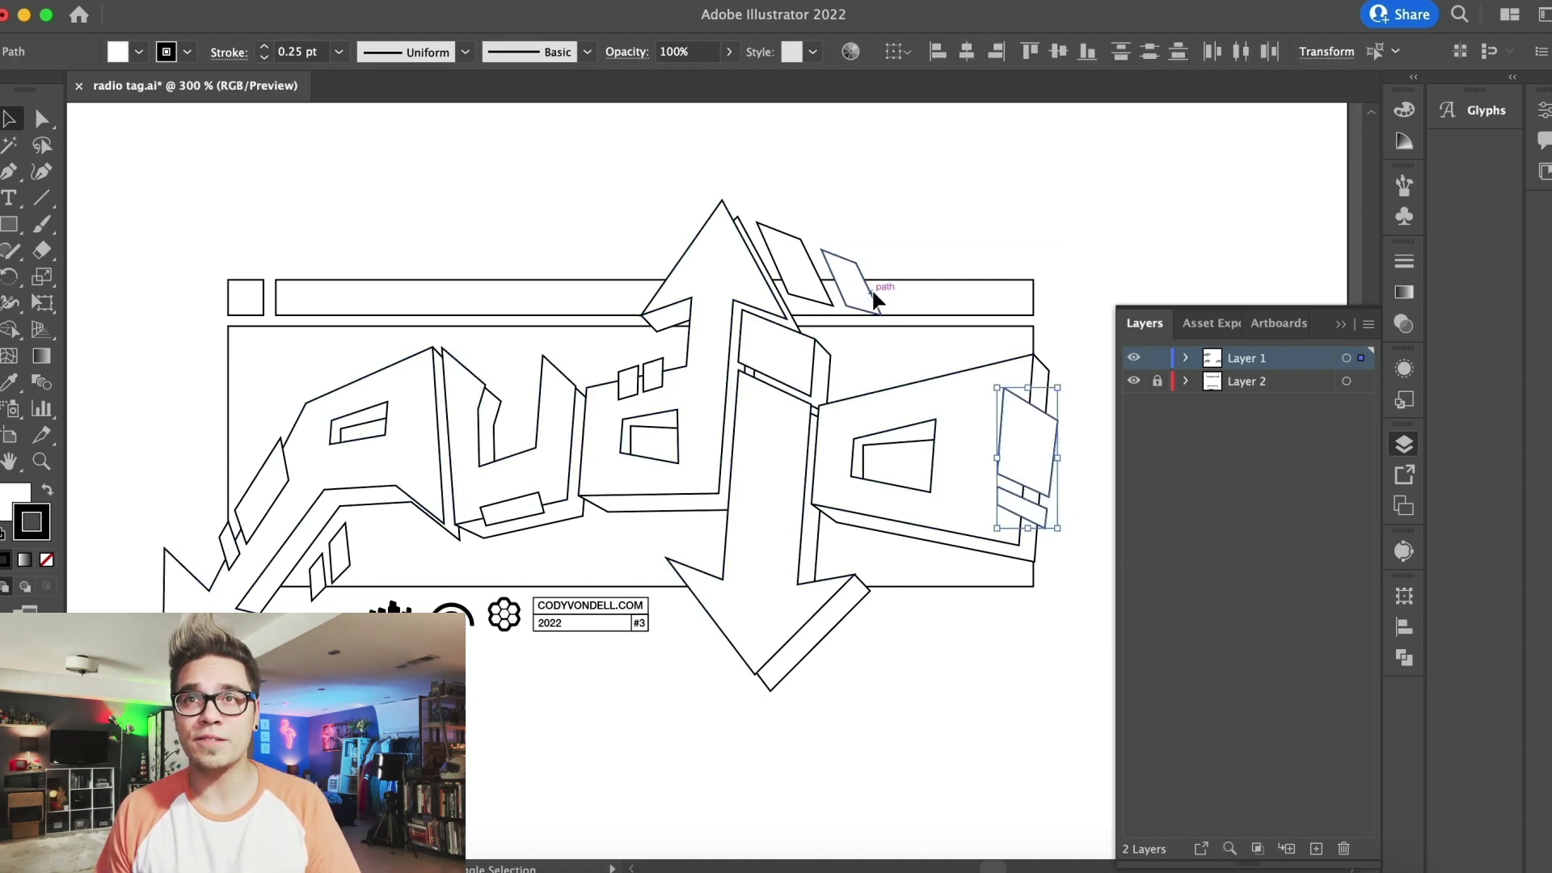
pyautogui.keyDown('shift'); pyautogui.click(788, 236); pyautogui.keyUp('shift')
pyautogui.keyDown('shift'); pyautogui.click(648, 374); pyautogui.keyUp('shift')
pyautogui.keyDown('shift'); pyautogui.click(621, 384); pyautogui.keyUp('shift')
pyautogui.keyDown('shift'); pyautogui.click(507, 499); pyautogui.keyUp('shift')
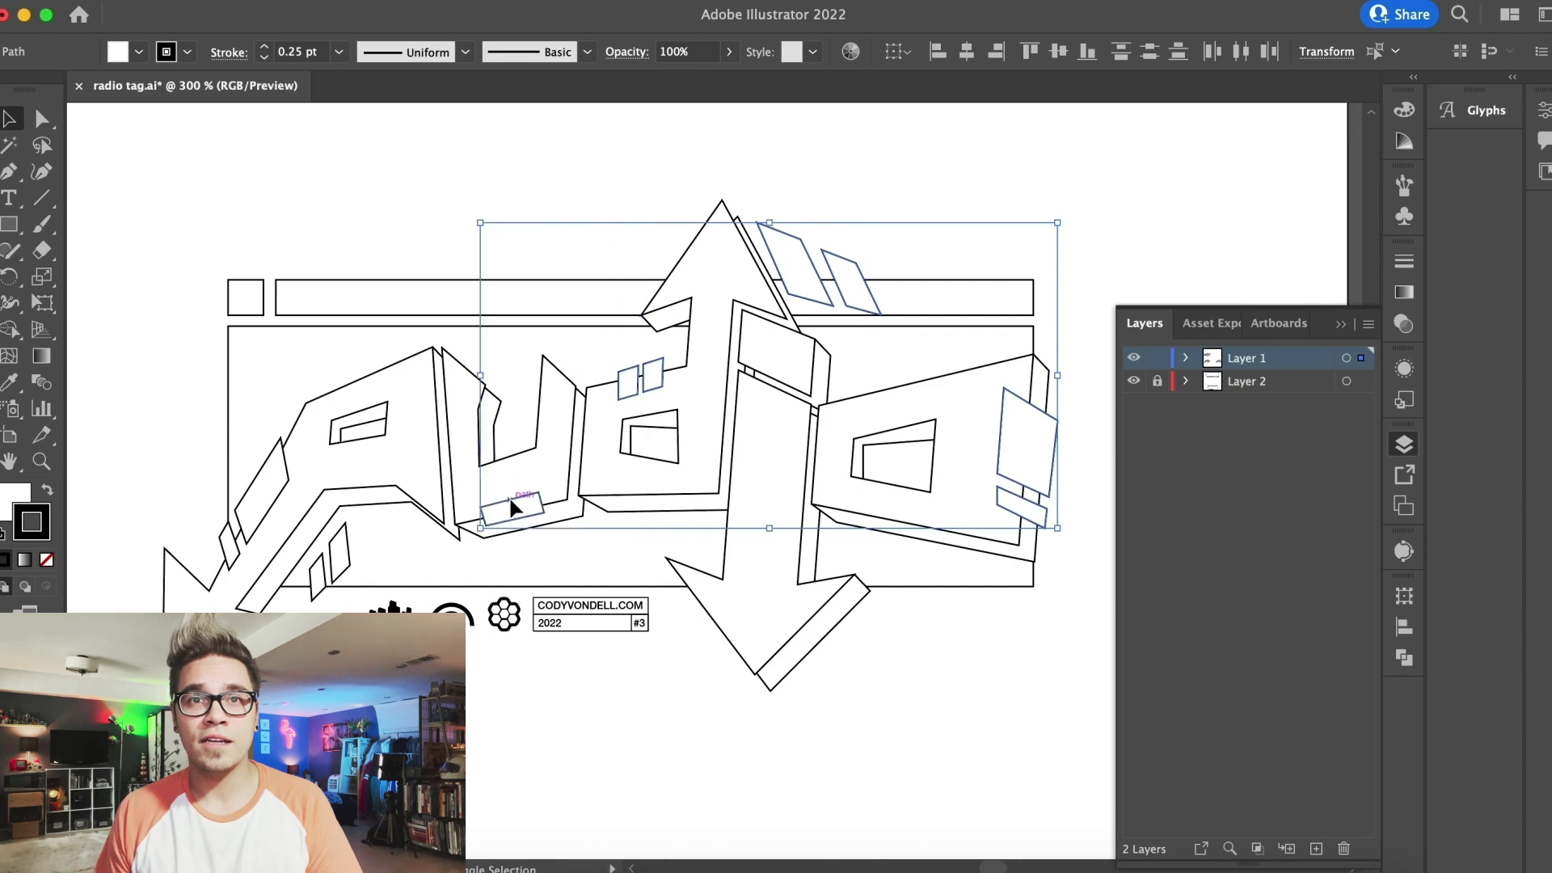
pyautogui.keyDown('shift'); pyautogui.click(263, 467); pyautogui.keyUp('shift')
pyautogui.keyDown('shift'); pyautogui.click(223, 536); pyautogui.keyUp('shift')
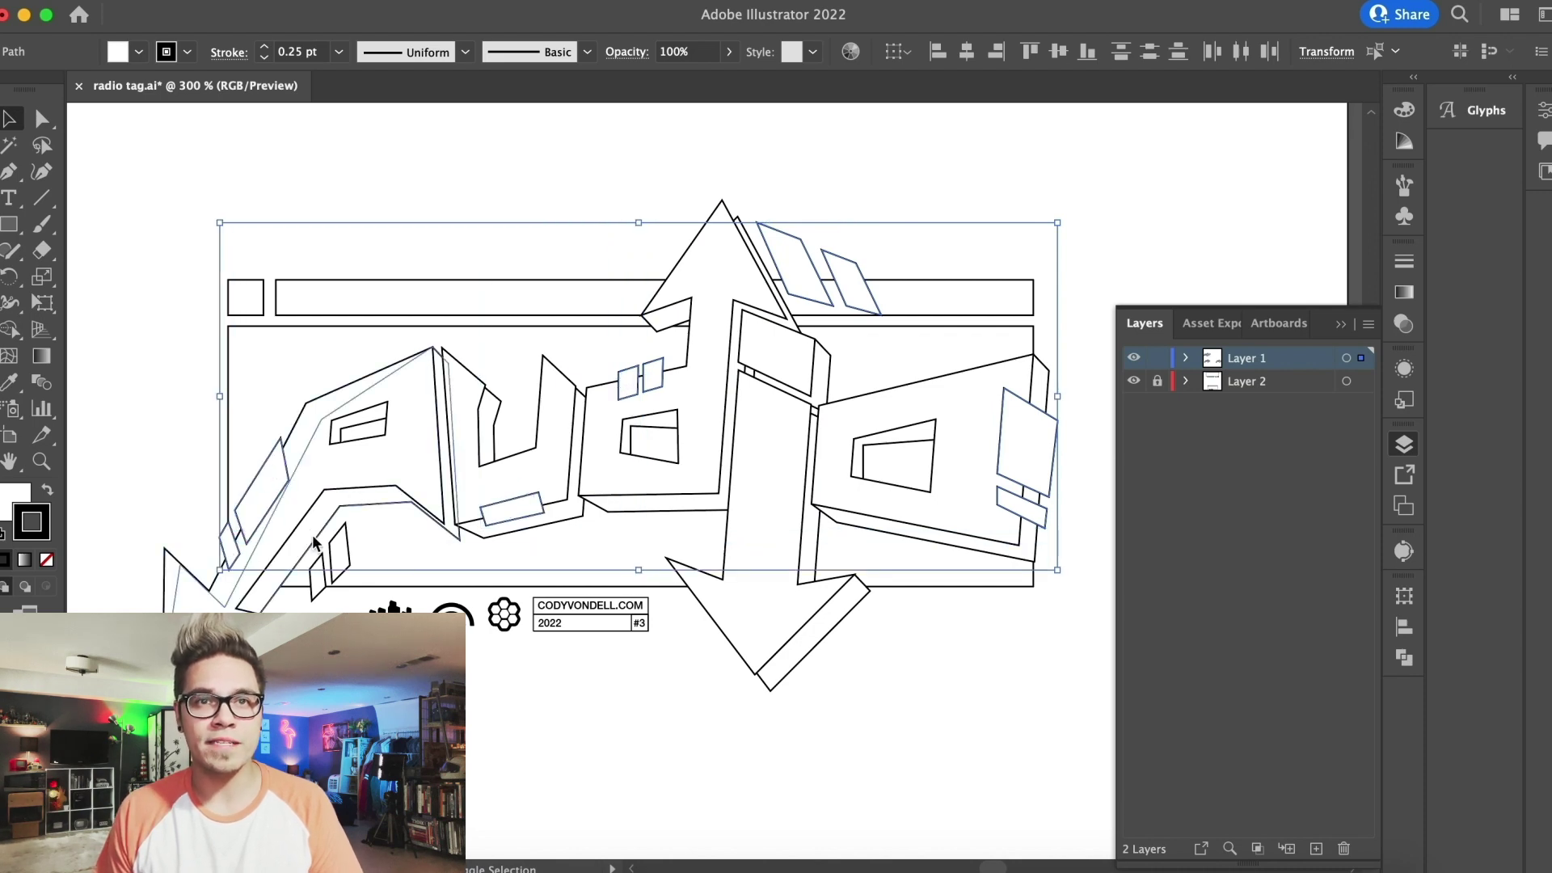
pyautogui.keyDown('shift'); pyautogui.click(315, 592); pyautogui.keyUp('shift')
pyautogui.click(242, 0)
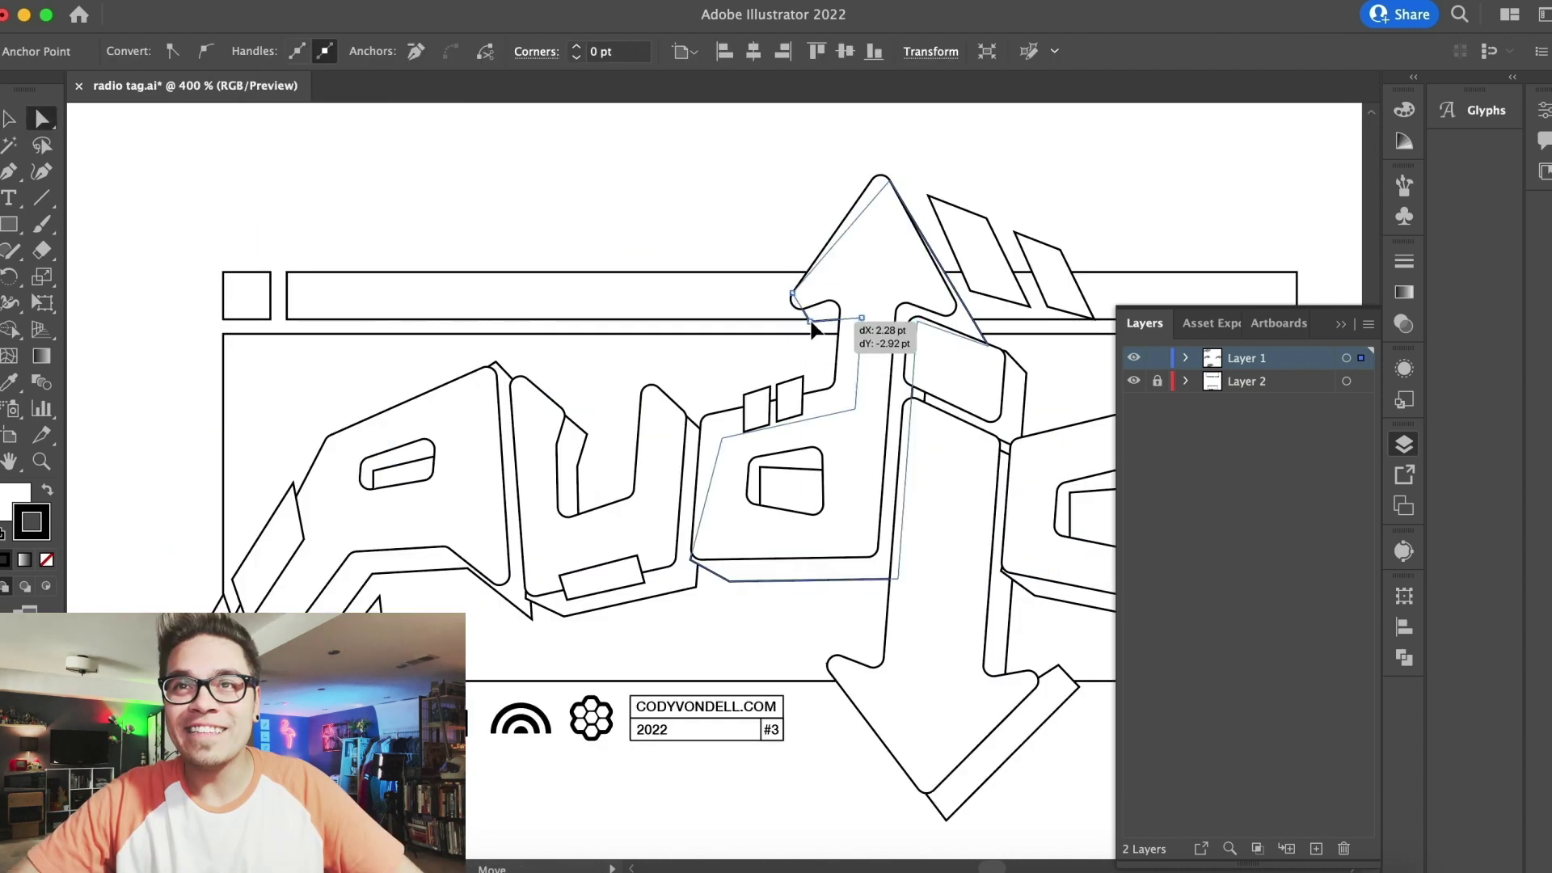
# Move the D depth shape's left arrowhead anchor onto the arrowhead's rounded left tip
pyautogui.press('super+equal')
pyautogui.press('super+equal')
pyautogui.press('super+equal')
pyautogui.moveTo(725, 496); pyautogui.dragTo(728, 535)
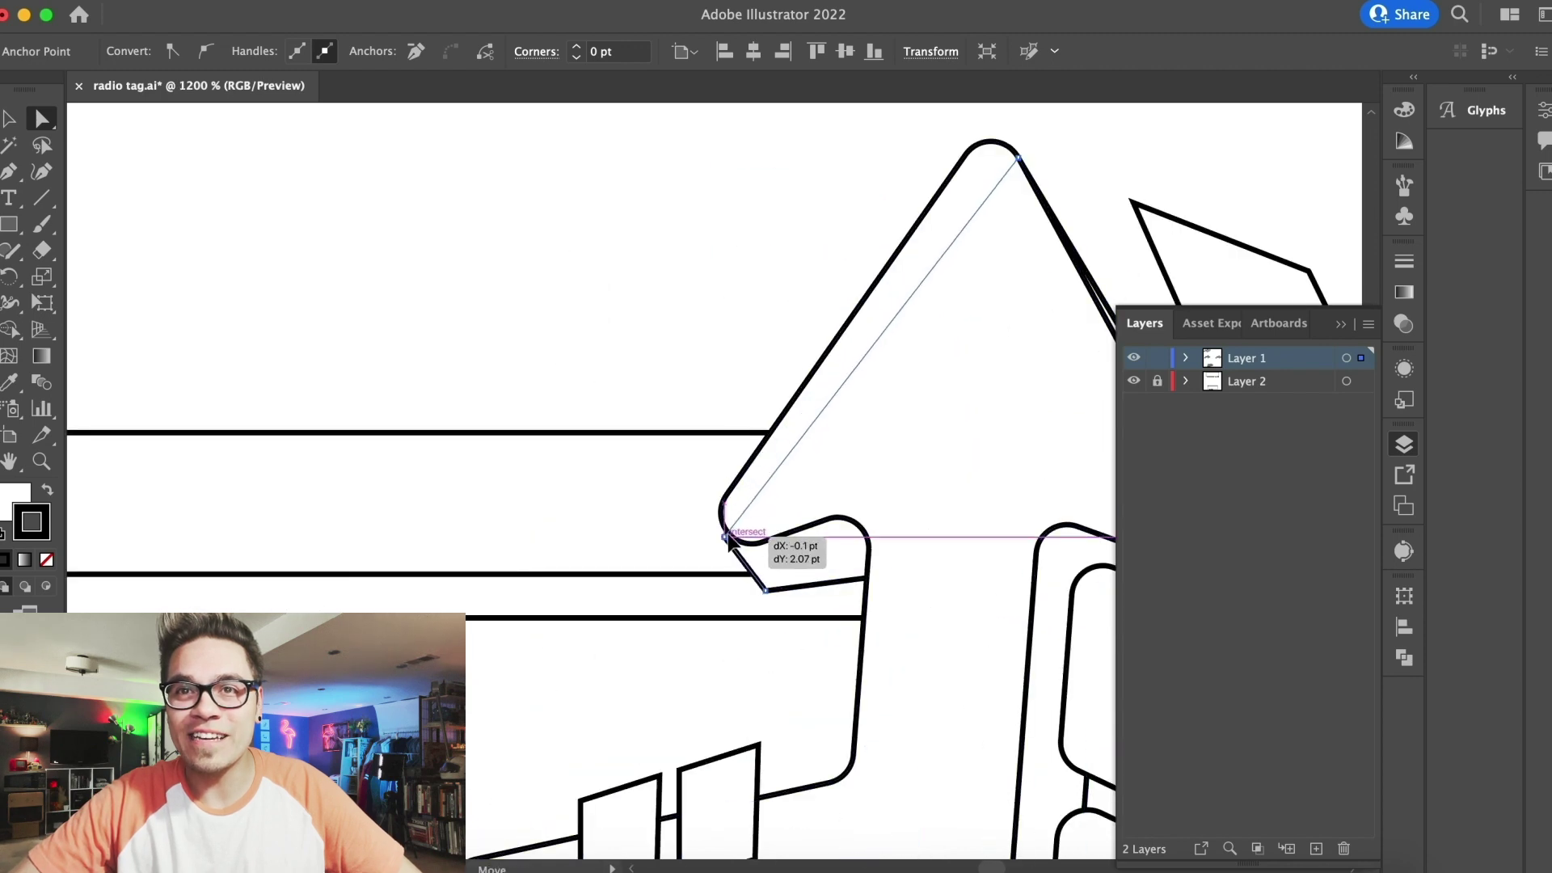
pyautogui.click(658, 334)
# Move the O depth shape's upper-right inner anchor onto the O's rounded upper-right corner
pyautogui.press('super+minus')
pyautogui.press('super+minus')
pyautogui.press('super+minus')
pyautogui.hscroll(8, 720, 487)
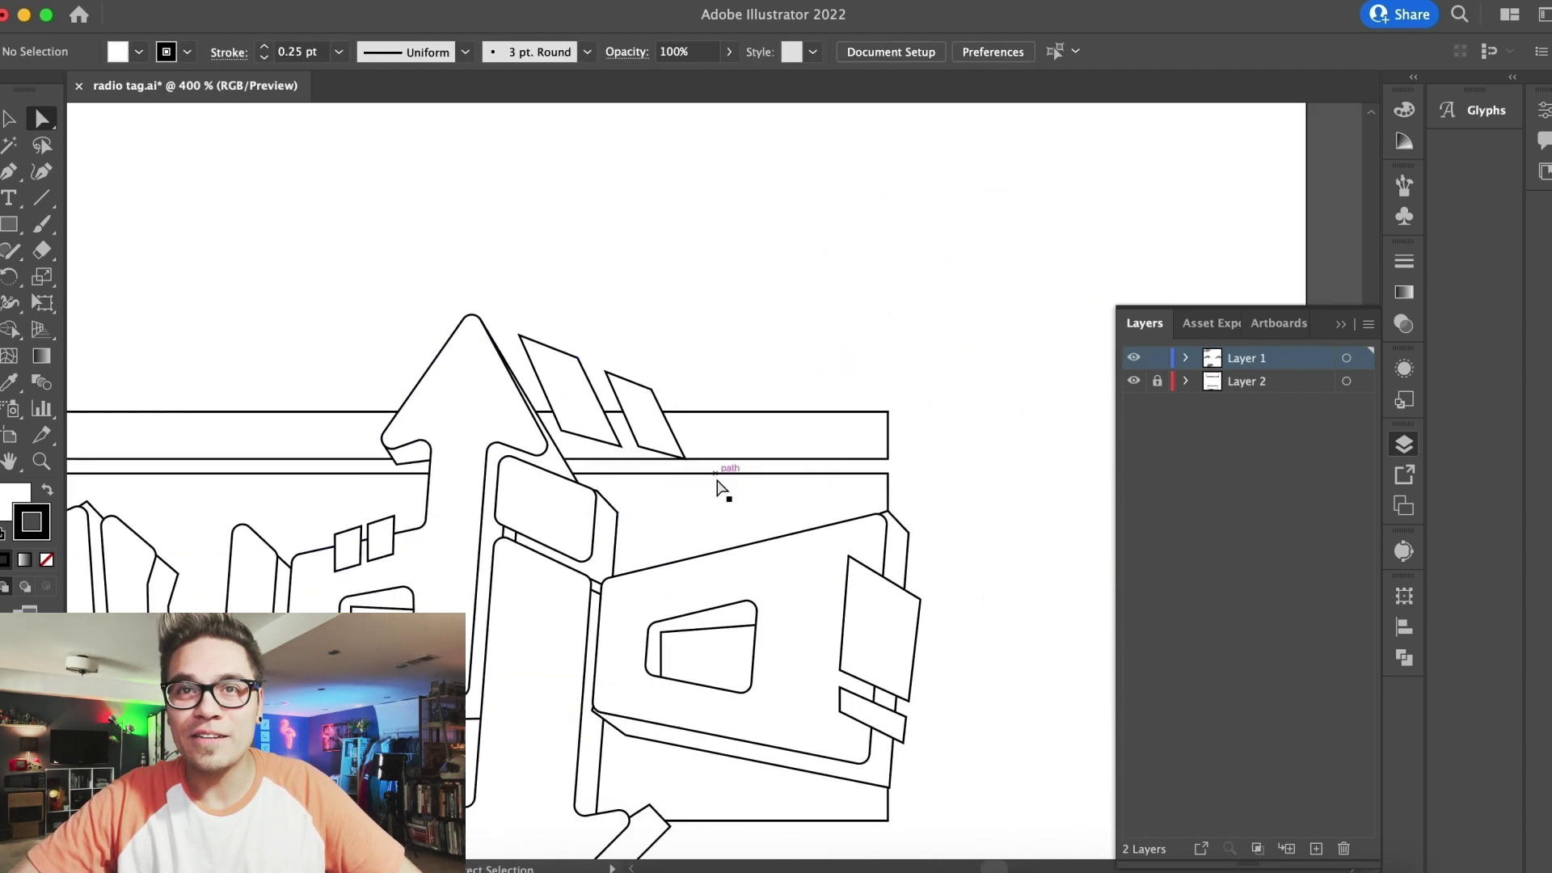
pyautogui.scroll(-4, 721, 488)
pyautogui.click(834, 360)
pyautogui.press('super+equal')
pyautogui.press('super+equal')
pyautogui.press('super+equal')
pyautogui.press('super+equal')
pyautogui.press('super+equal')
pyautogui.moveTo(720, 479); pyautogui.dragTo(658, 498)
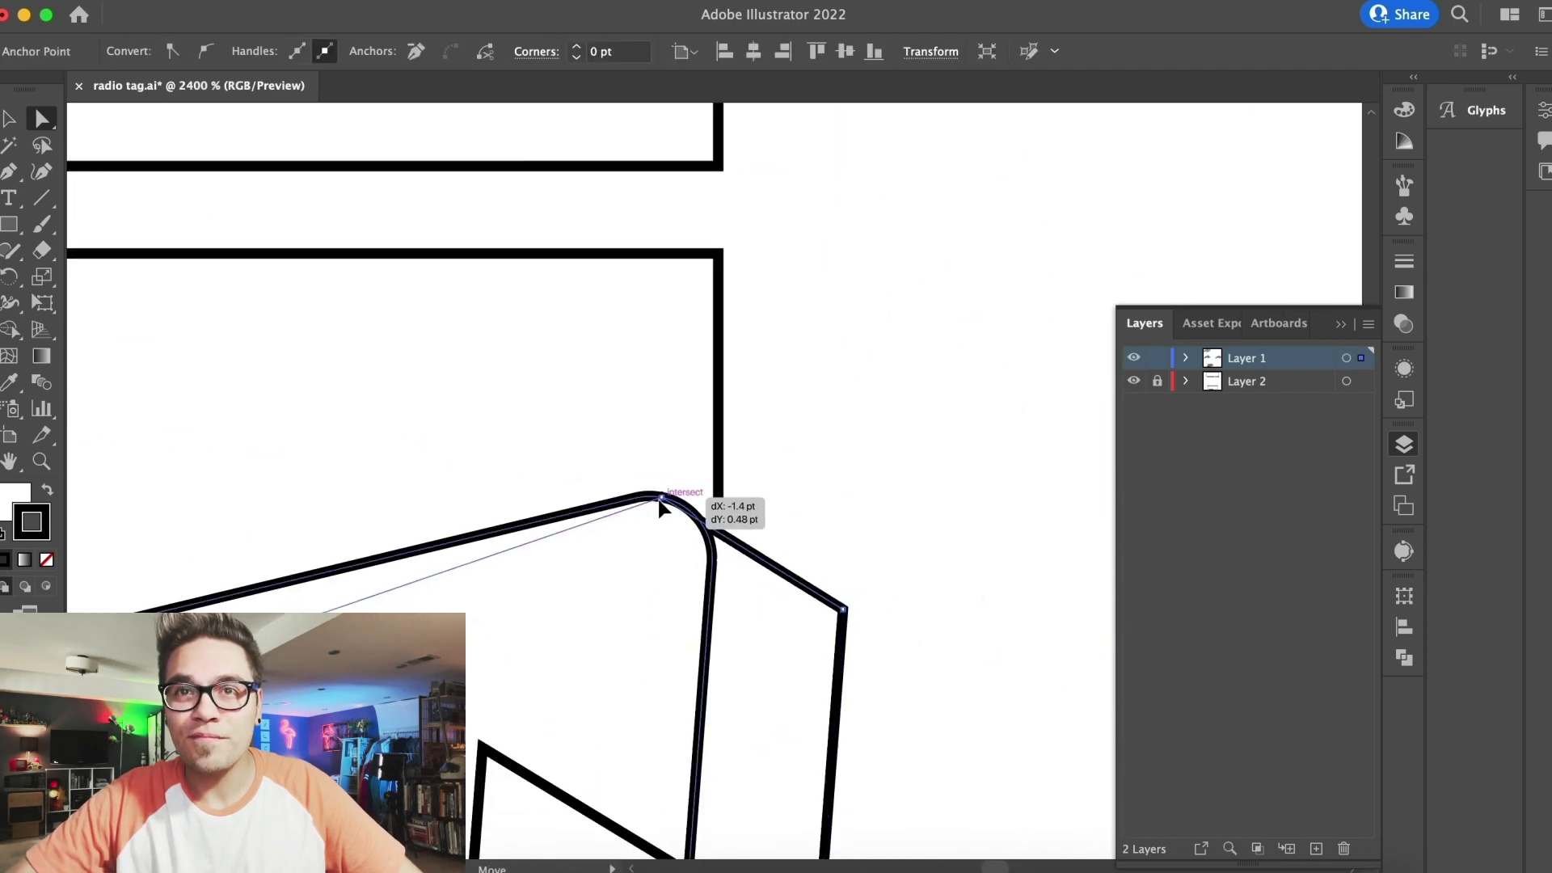
pyautogui.click(866, 438)
# Align the O depth shape's lower-left anchor with the O's rounded lower-left corner
pyautogui.press('super+minus')
pyautogui.press('super+minus')
pyautogui.scroll(-3, 865, 439)
pyautogui.click(376, 535)
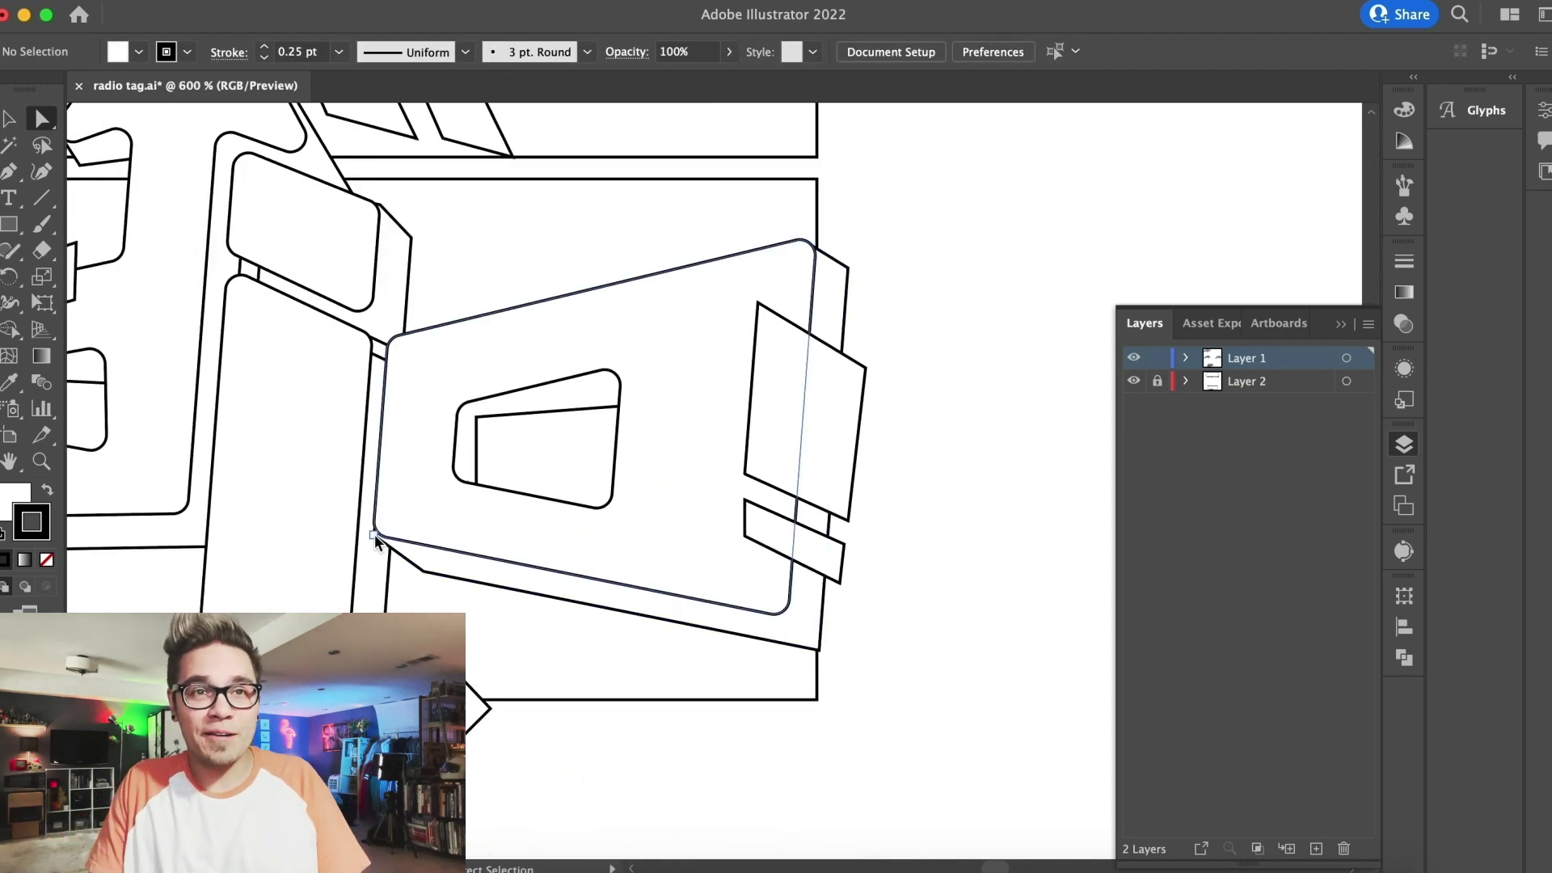
pyautogui.scroll(4, 375, 535)
pyautogui.moveTo(666, 515)
pyautogui.mouseDown()
pyautogui.moveTo(669, 467)
pyautogui.moveTo(683, 495)
pyautogui.mouseUp()
# Move the D depth shape's lower-left anchor inward onto the D's rounded lower-left corner
pyautogui.scroll(-4, 683, 496)
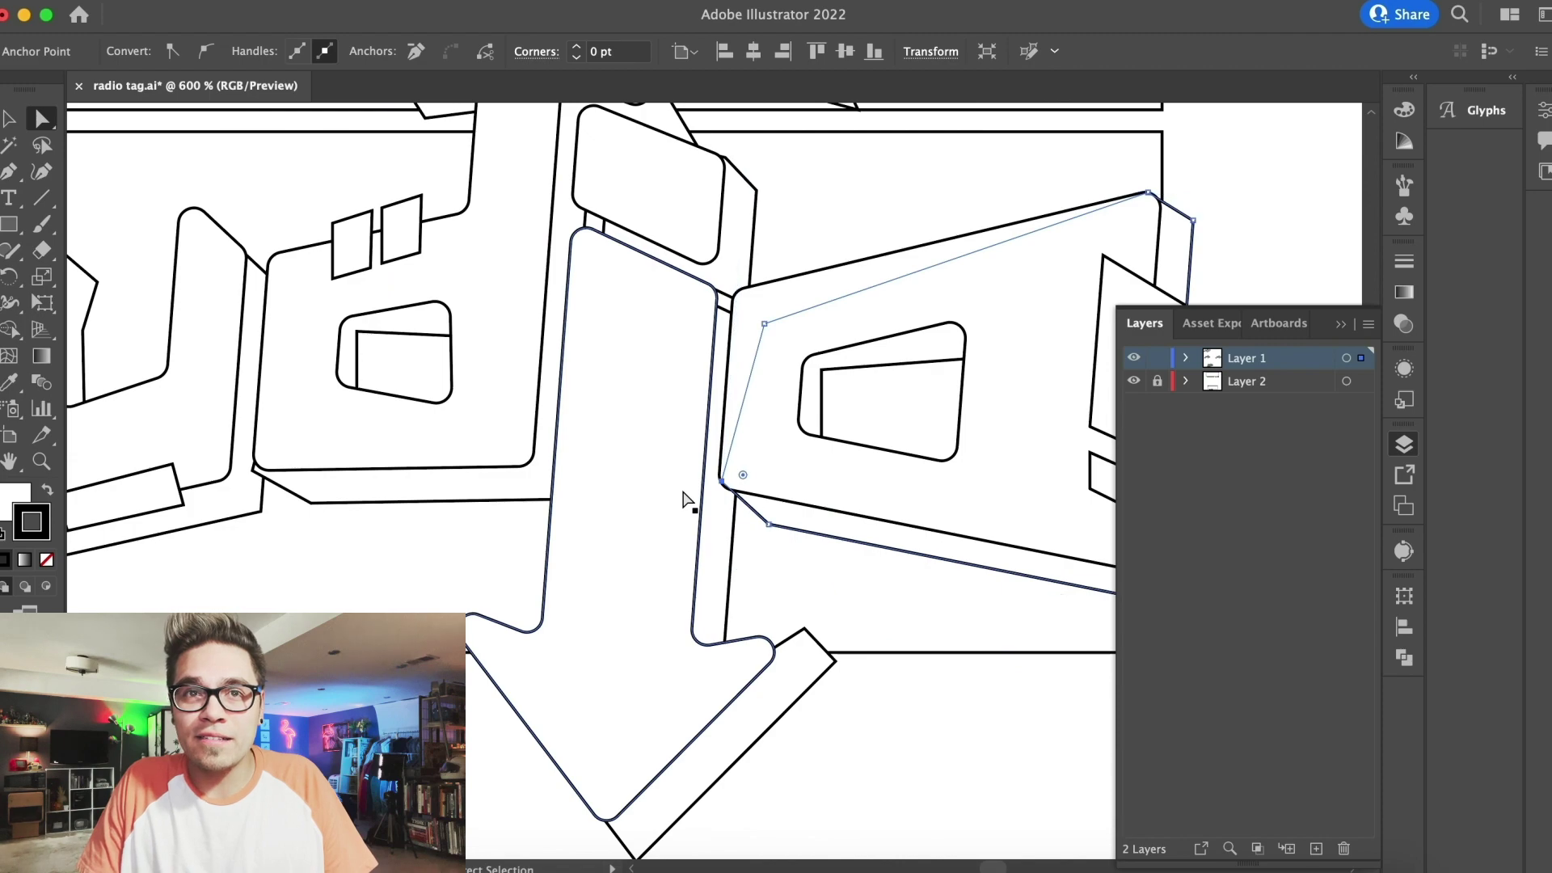
pyautogui.scroll(-3, 683, 499)
pyautogui.scroll(6, 710, 485)
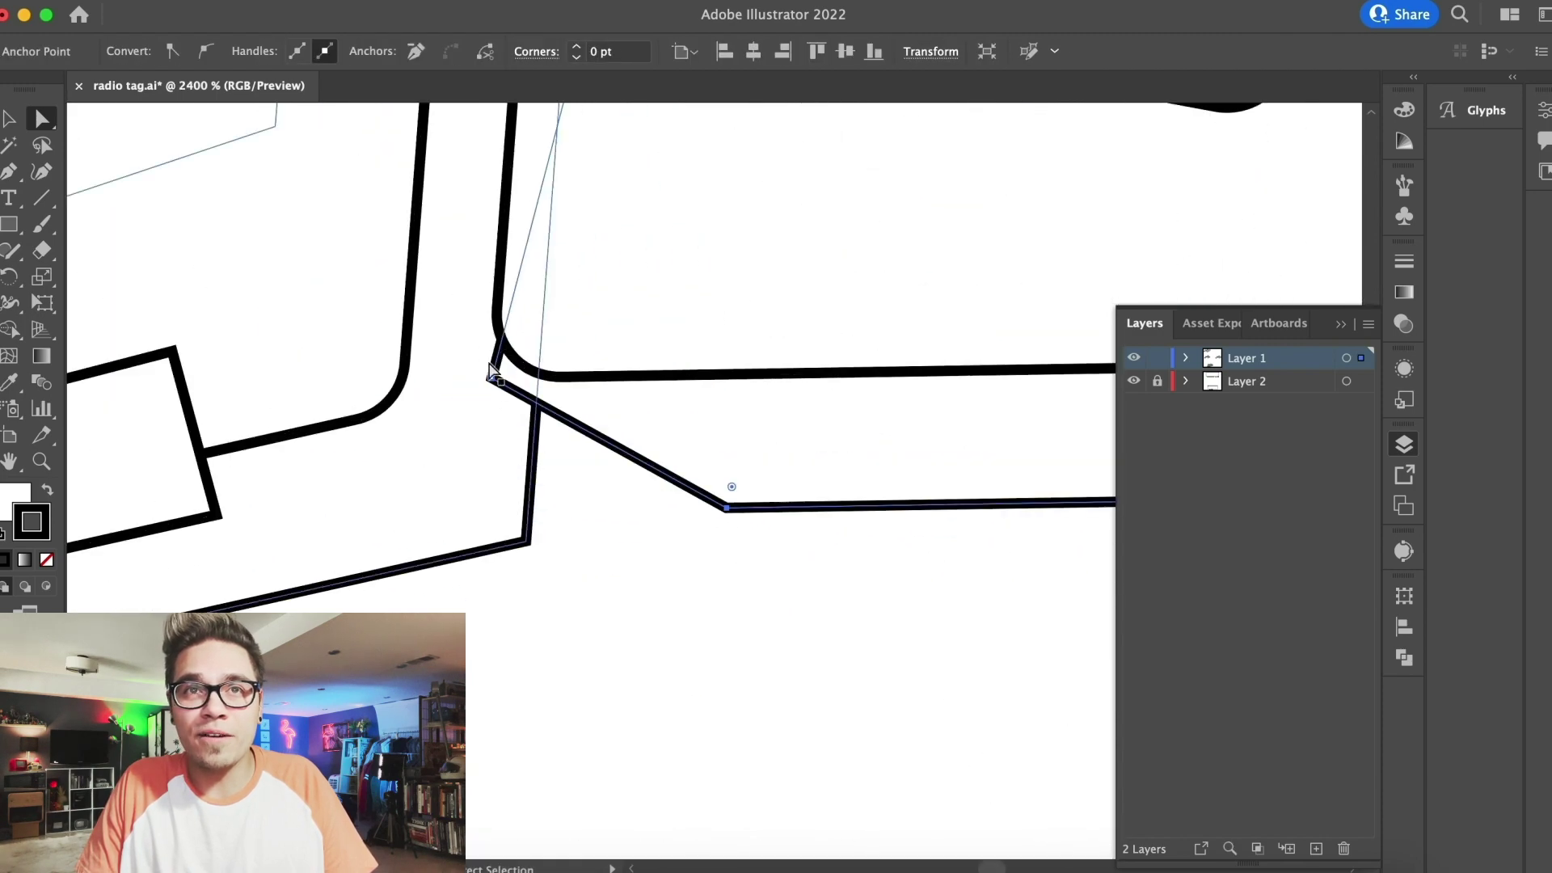
pyautogui.moveTo(491, 371); pyautogui.dragTo(530, 356)
pyautogui.click(596, 593)
# Move the U depth shape's lower-left anchor onto the U's rounded lower-left corner
pyautogui.scroll(-3, 596, 592)
pyautogui.scroll(3, 715, 257)
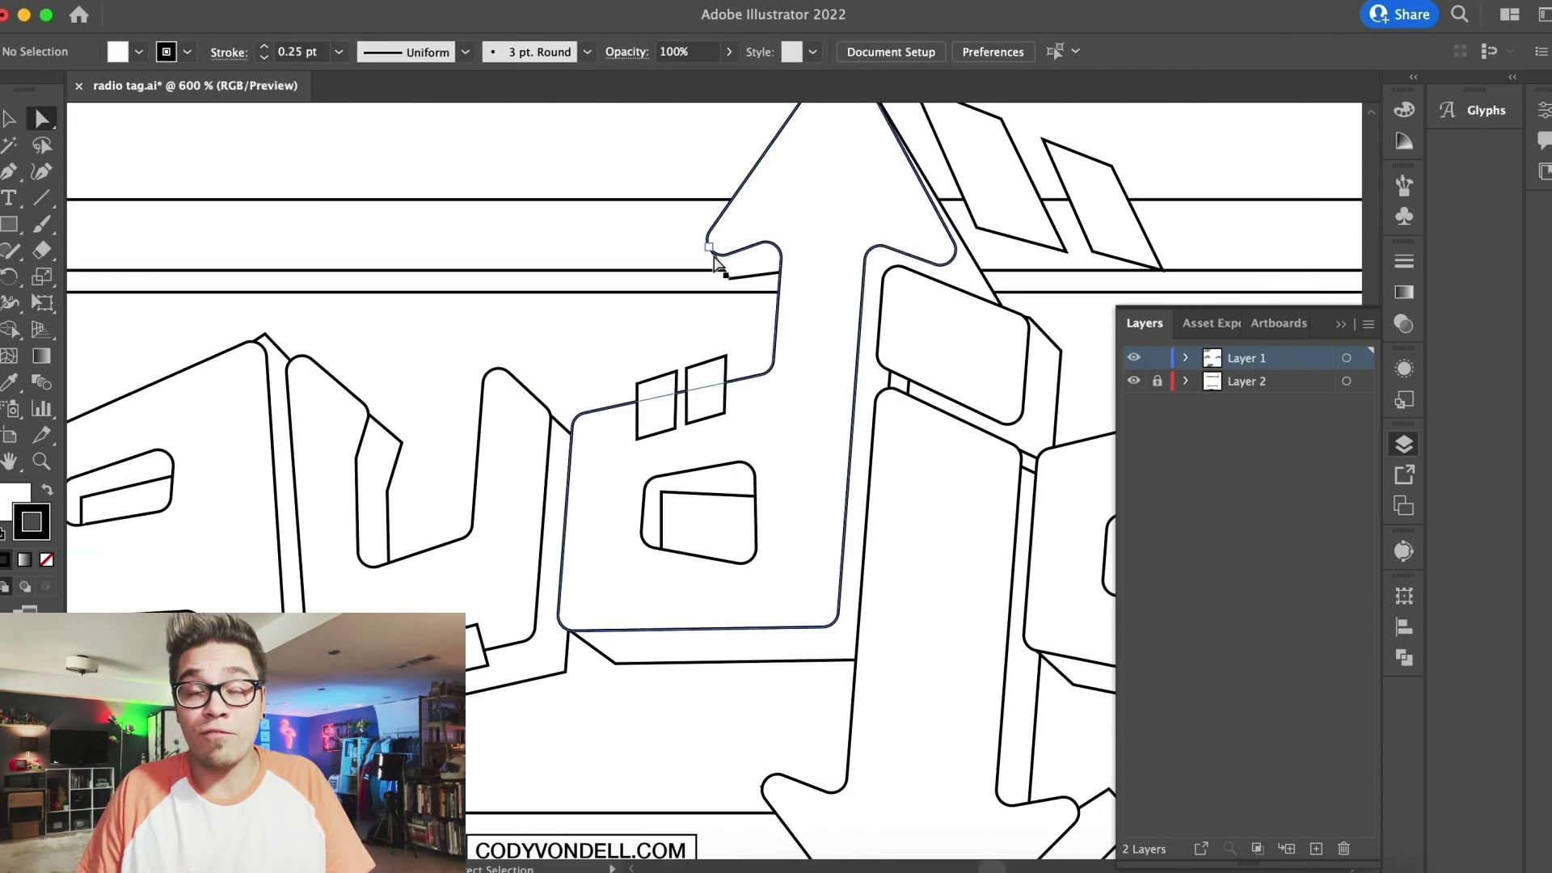
pyautogui.moveTo(374, 684); pyautogui.dragTo(526, 582)
pyautogui.click(461, 588)
pyautogui.press('super+equal')
pyautogui.press('super+equal')
pyautogui.press('super+equal')
pyautogui.press('super+equal')
pyautogui.press('super+equal')
pyautogui.press('super+equal')
pyautogui.moveTo(700, 414); pyautogui.dragTo(756, 370)
pyautogui.click(626, 677)
# Move the two right-hand anchors of the A's arrow-foot depth shape inward to meet the rounded tip
pyautogui.press('super+minus')
pyautogui.press('super+minus')
pyautogui.press('super+minus')
pyautogui.press('super+minus')
pyautogui.press('super+minus')
pyautogui.hscroll(-5, 628, 681)
pyautogui.scroll(-3, 629, 684)
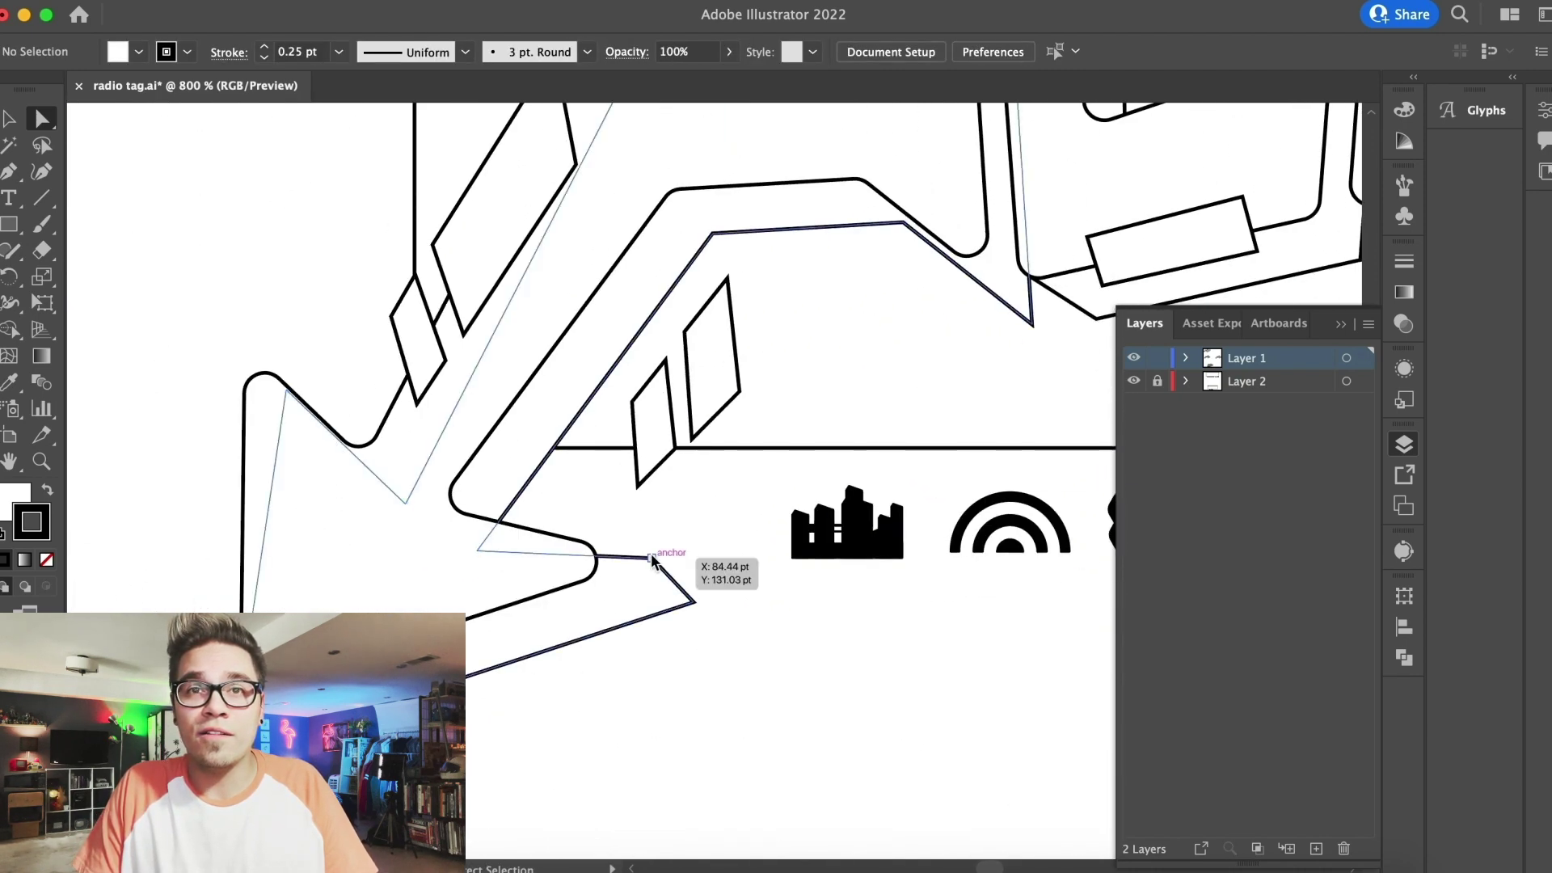
pyautogui.moveTo(653, 558); pyautogui.dragTo(580, 540)
pyautogui.moveTo(692, 598); pyautogui.dragTo(636, 616)
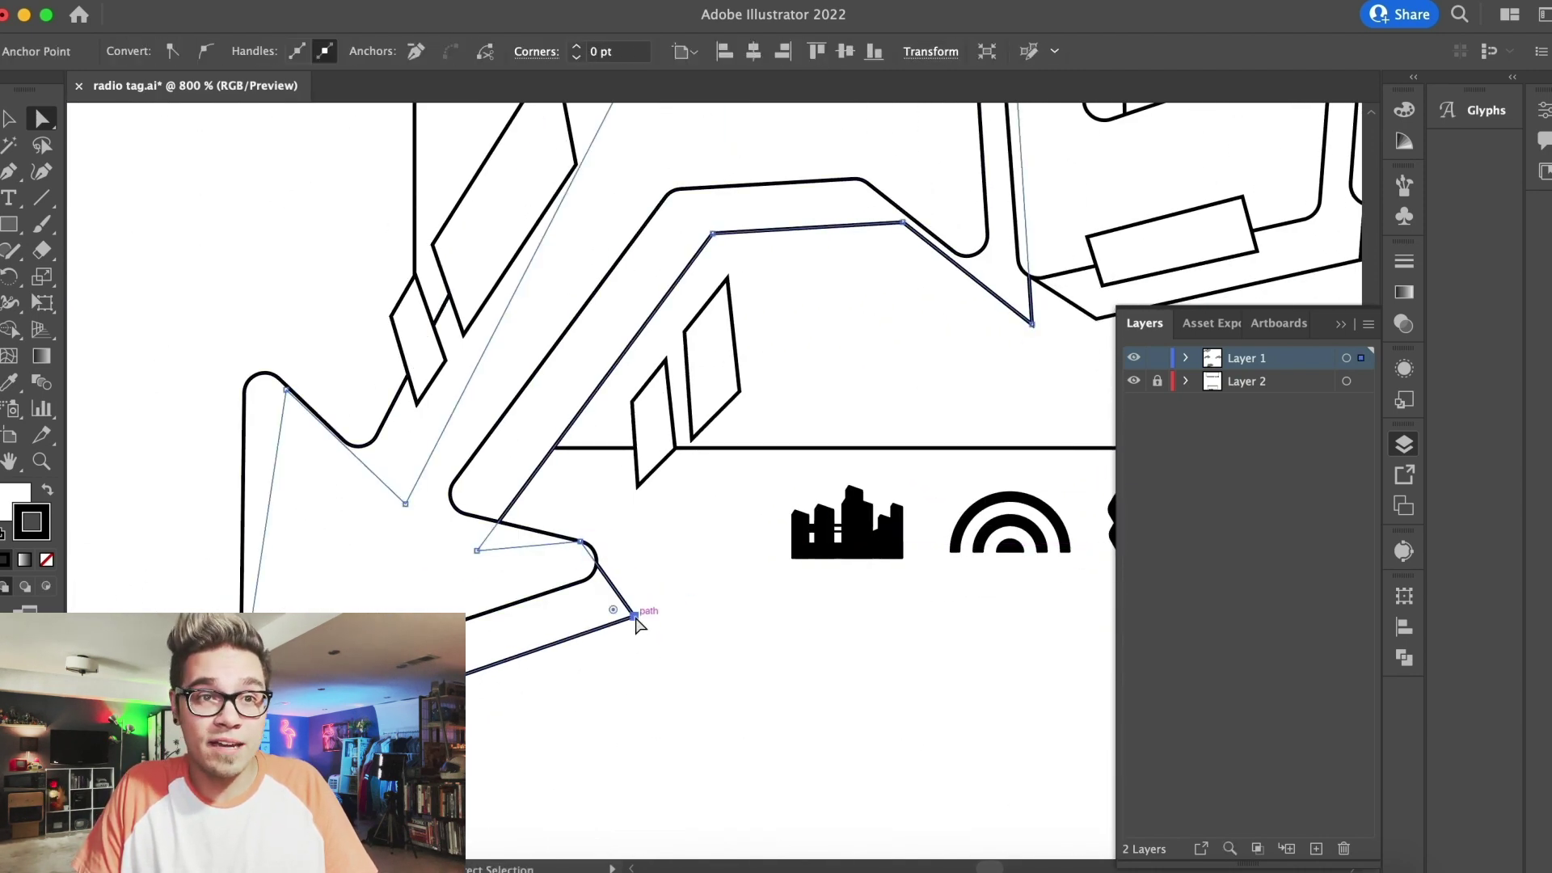
# Refine the inner anchor at the A foot's right tip and move its lower-left depth anchor onto the rounded corner
pyautogui.scroll(3, 636, 619)
pyautogui.moveTo(545, 233); pyautogui.dragTo(590, 250)
pyautogui.click(756, 305)
pyautogui.scroll(-2, 756, 305)
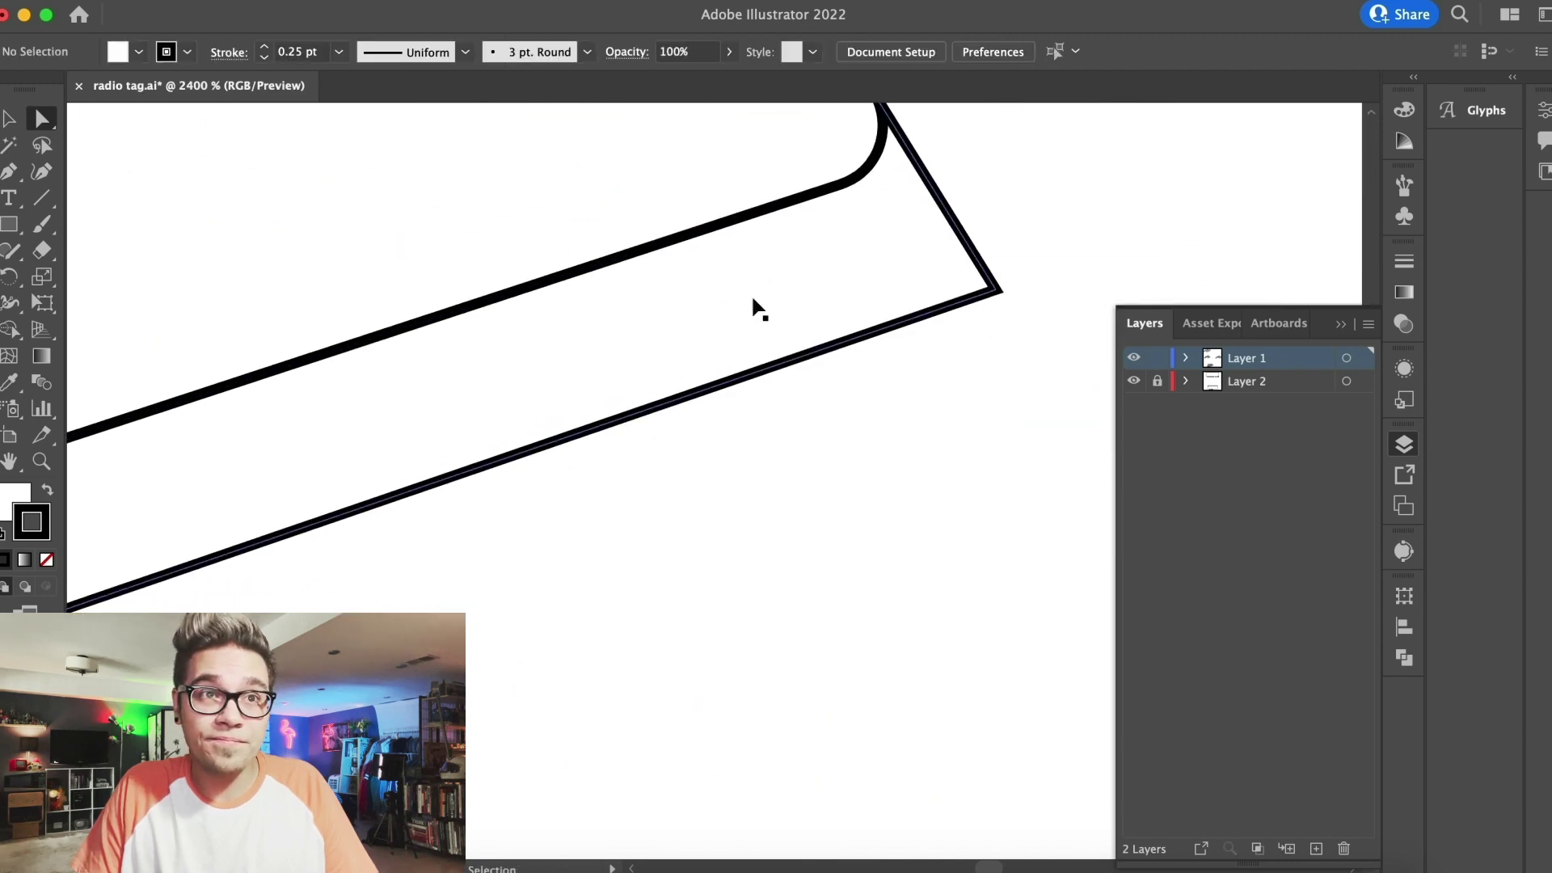
pyautogui.moveTo(558, 414); pyautogui.dragTo(562, 384)
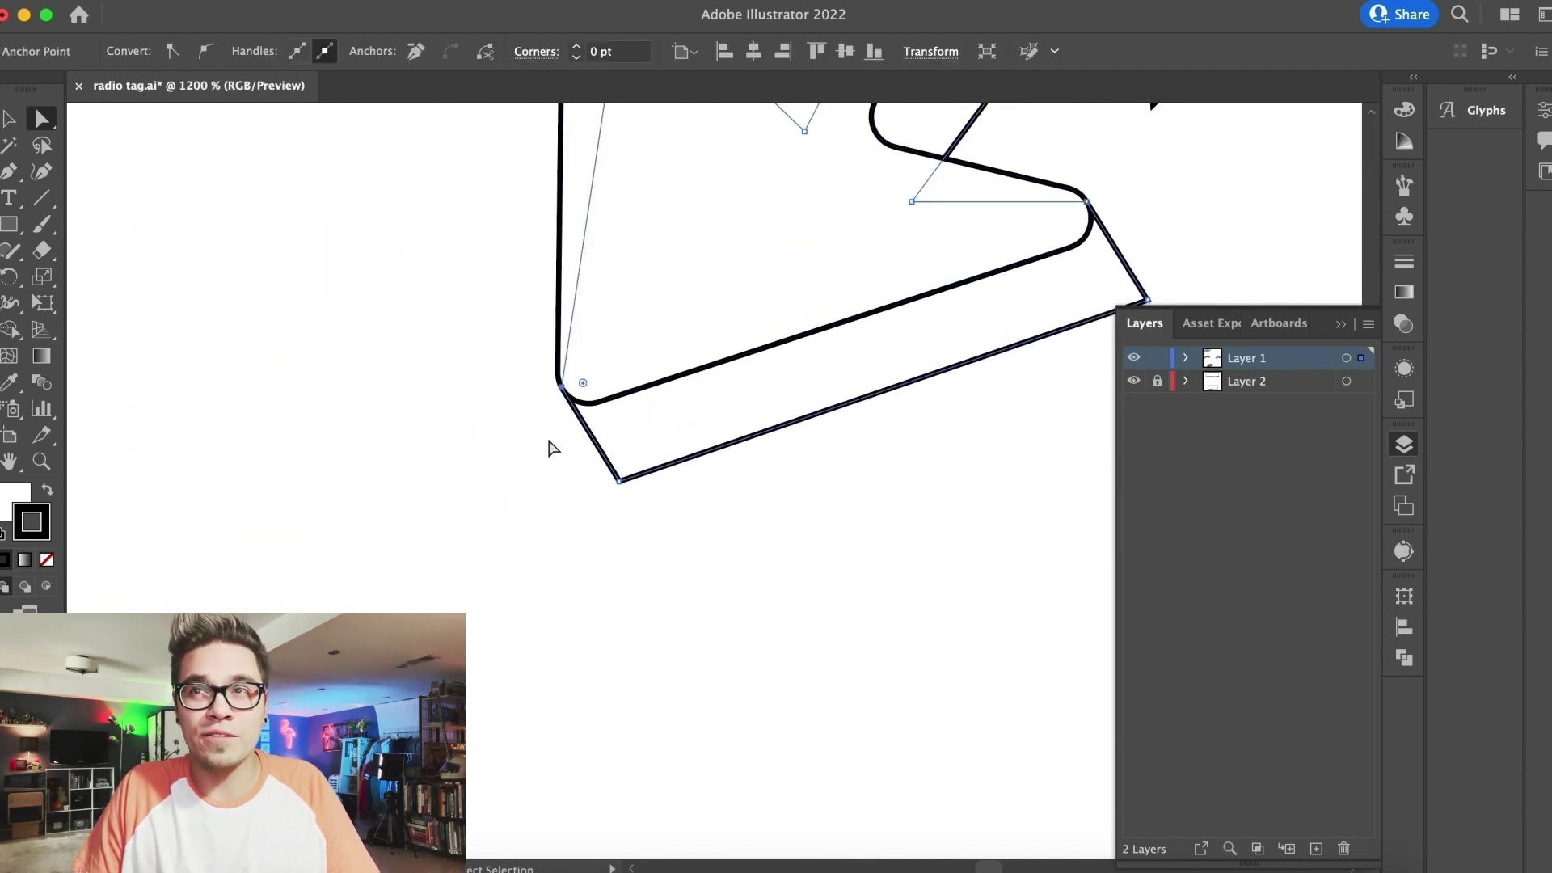
pyautogui.click(544, 451)
# Move the A depth shape's top anchor onto the rounded peak of the A
pyautogui.scroll(6, 537, 472)
pyautogui.press('super+minus')
pyautogui.scroll(4, 535, 470)
pyautogui.hscroll(8, 535, 471)
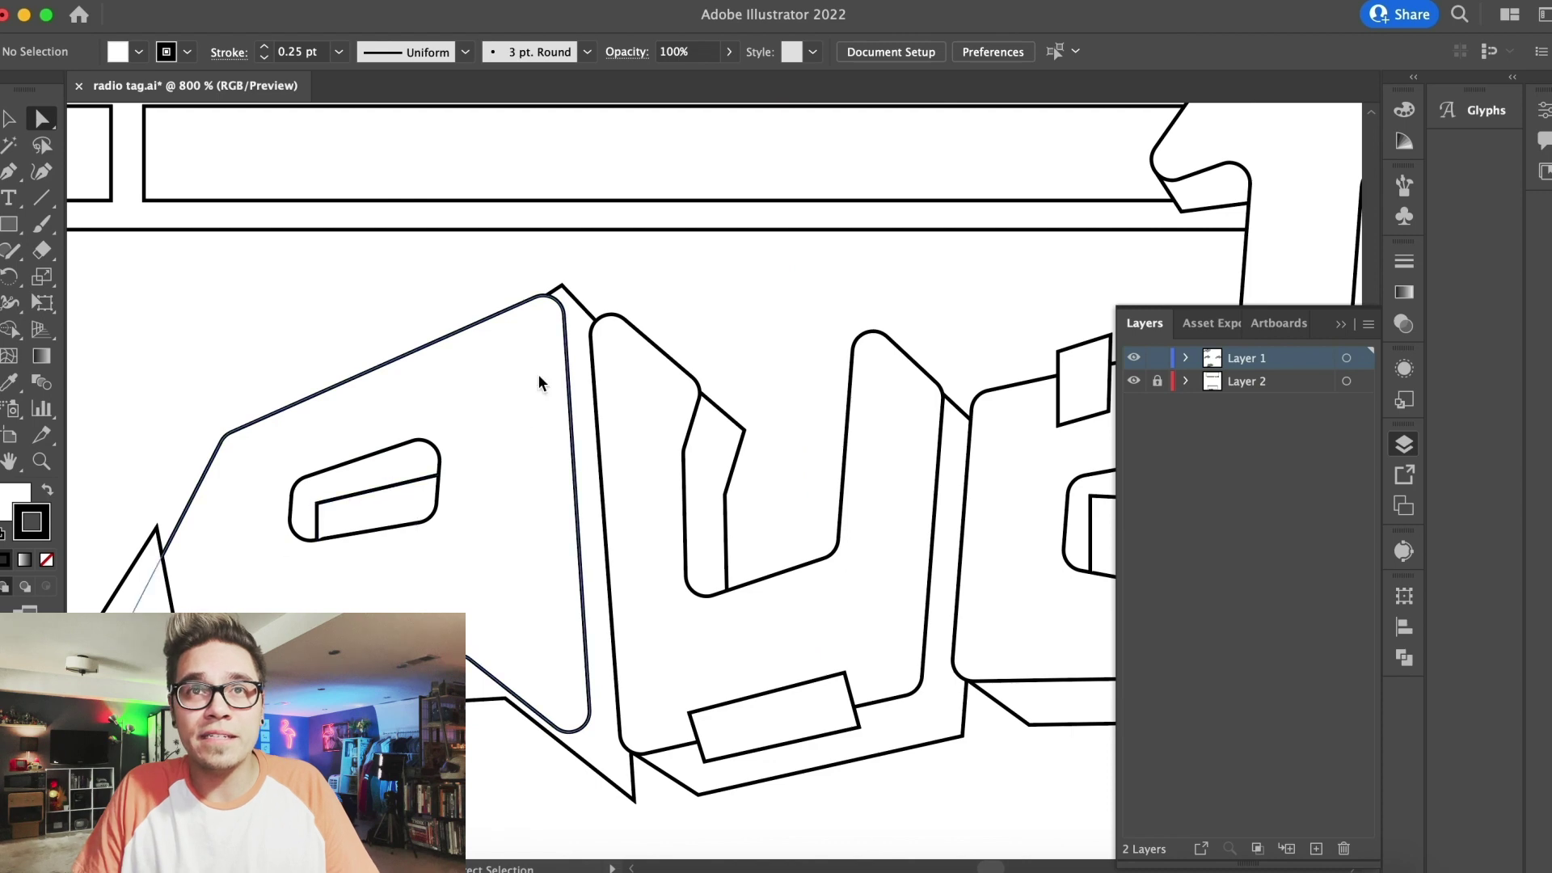
pyautogui.moveTo(563, 286); pyautogui.dragTo(548, 296)
pyautogui.scroll(-5, 612, 288)
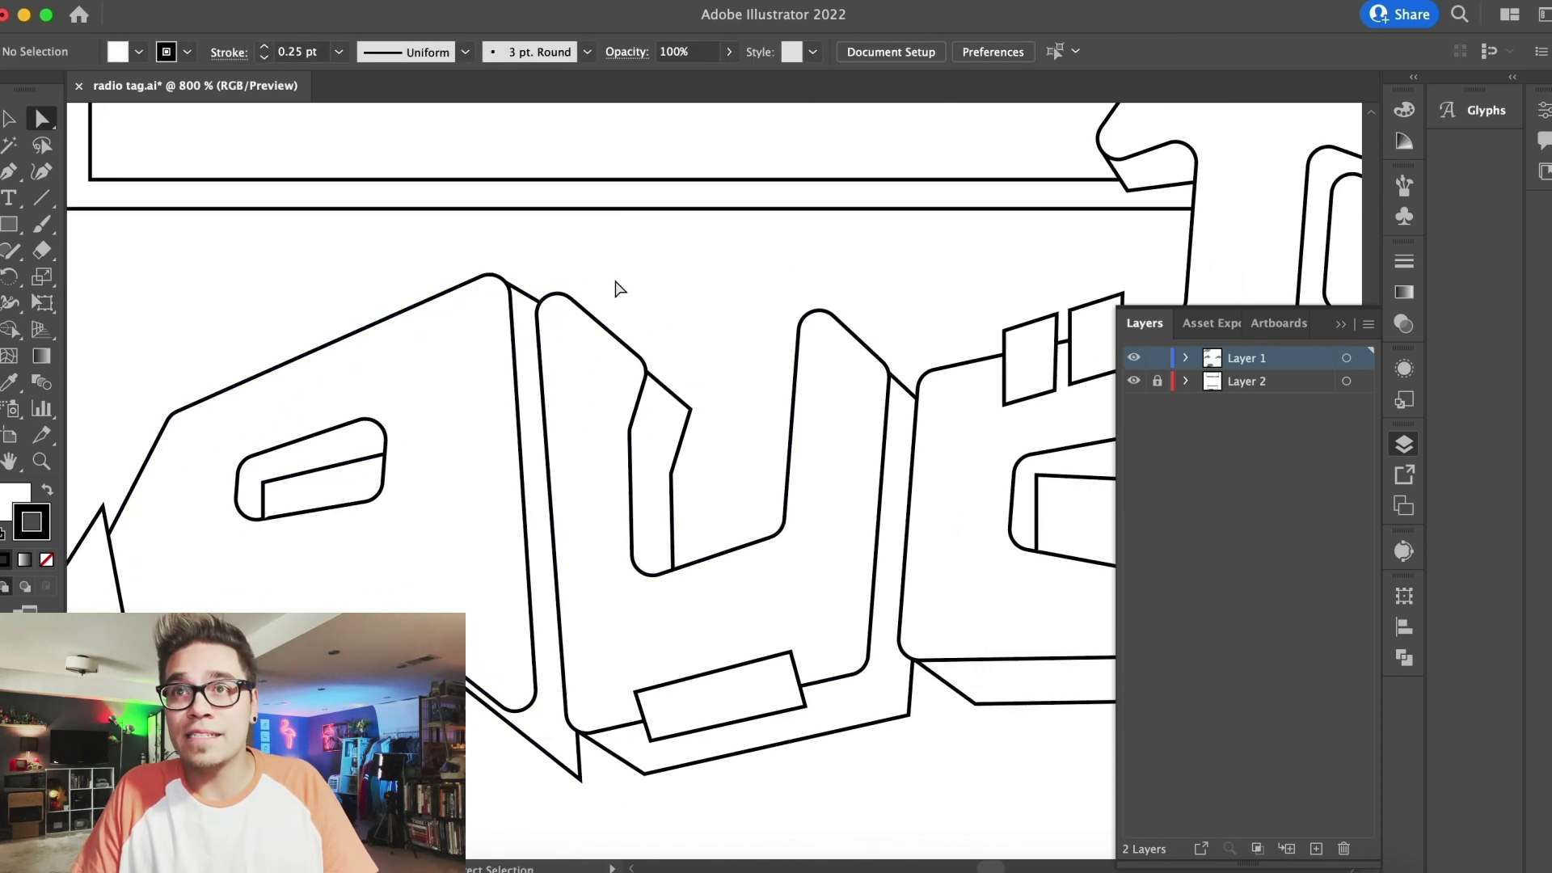
# Select the letters' depth shapes and slightly round their outer corners with the live corner widgets
pyautogui.click(905, 564)
pyautogui.press('v')
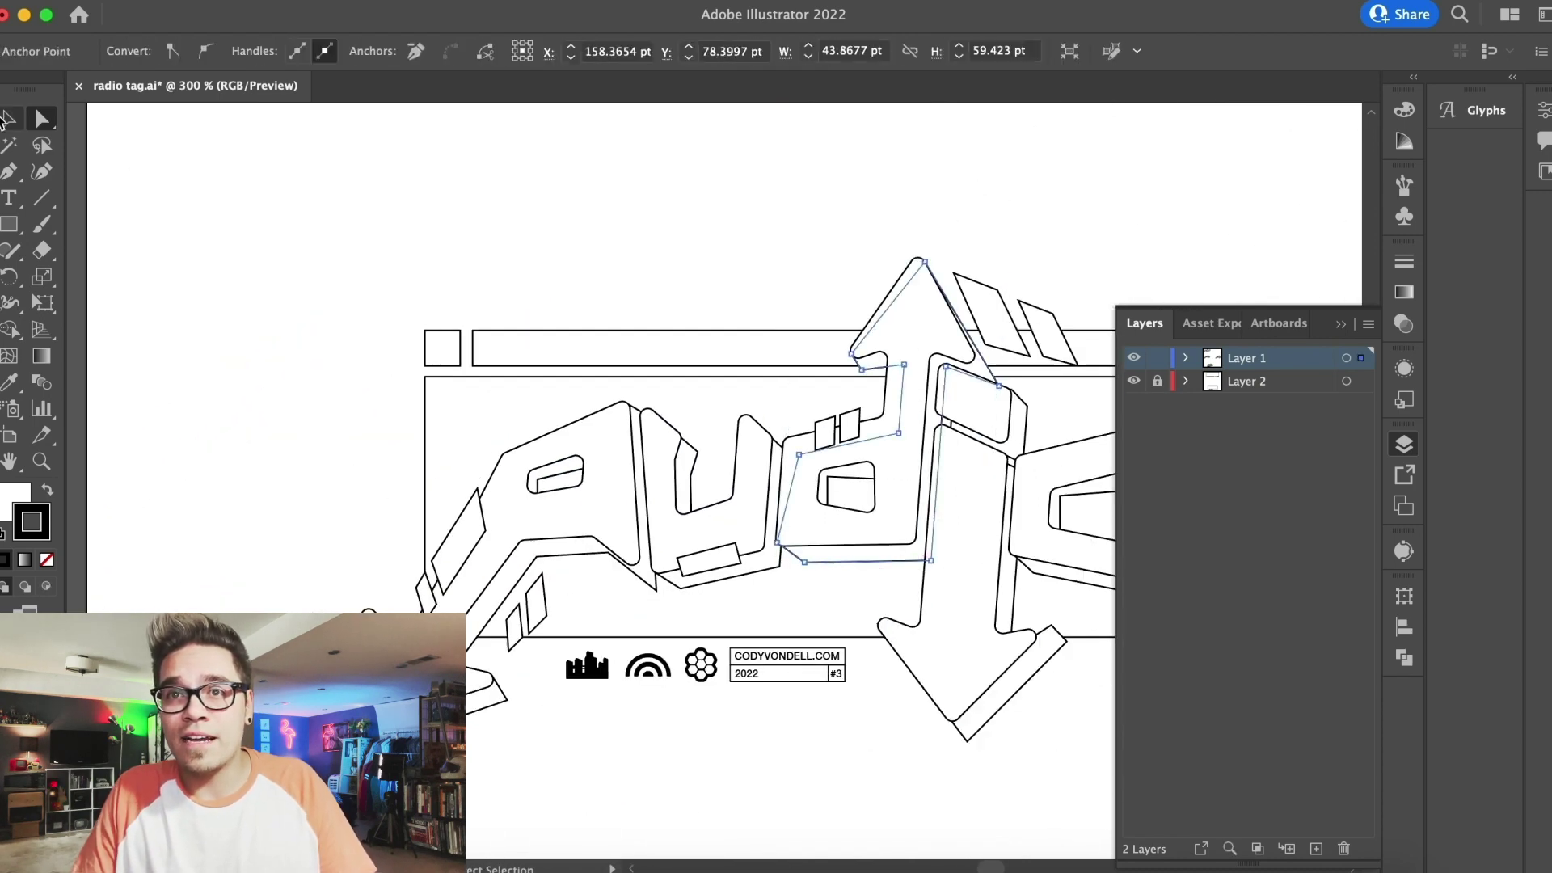
pyautogui.click(535, 643)
pyautogui.click(487, 621)
pyautogui.press('super+plus')
pyautogui.press('super+plus')
pyautogui.press('super+plus')
pyautogui.press('super+plus')
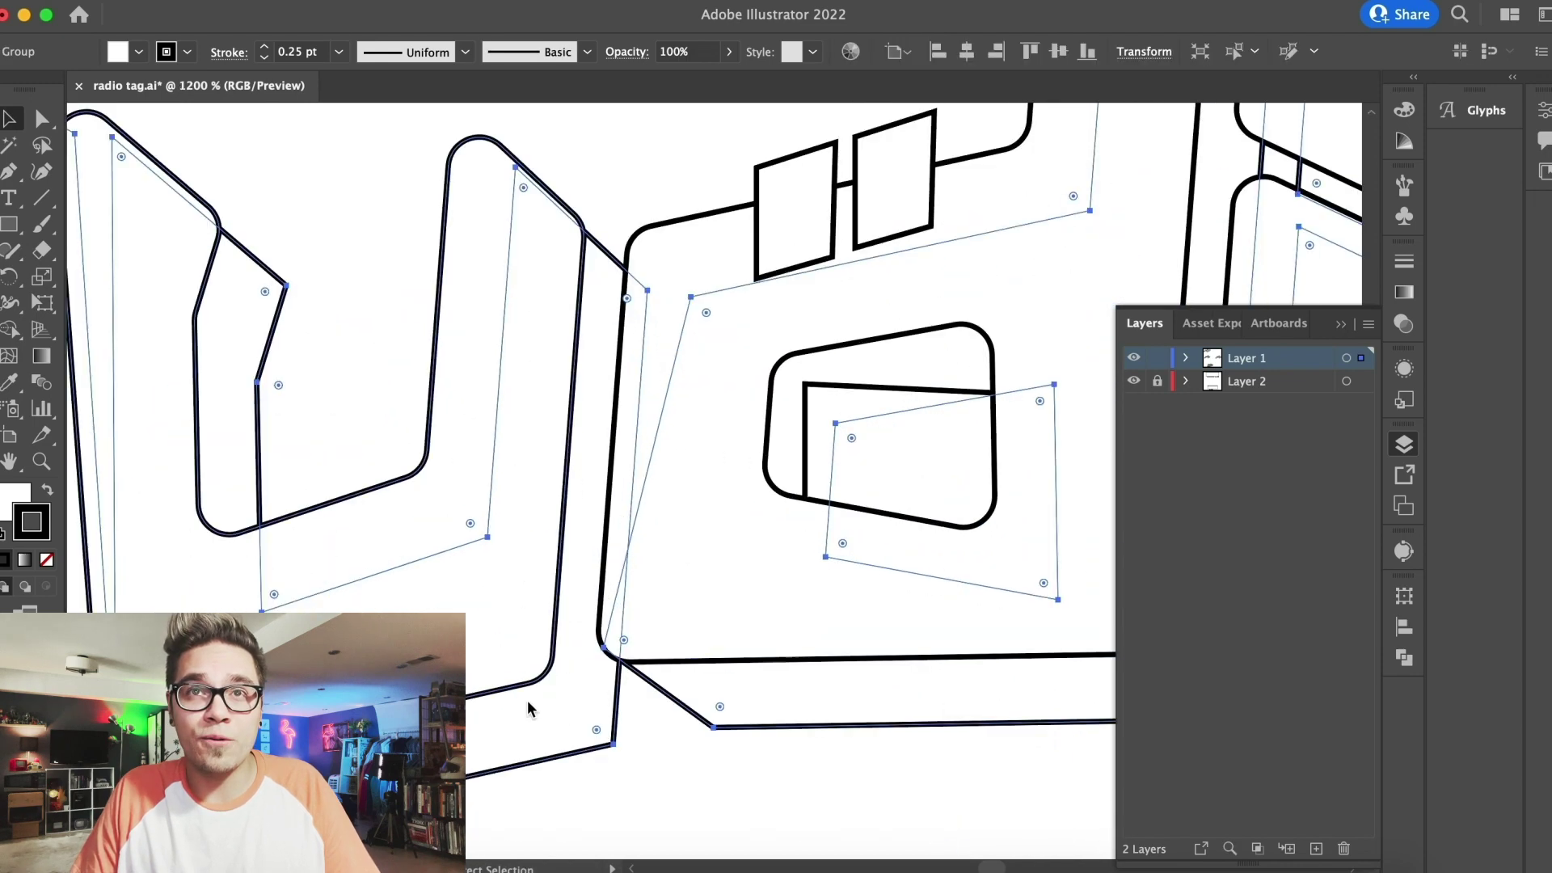
pyautogui.moveTo(596, 732); pyautogui.dragTo(589, 725)
pyautogui.press('v')
pyautogui.click(669, 742)
pyautogui.press('super+minus')
pyautogui.press('super+minus')
pyautogui.press('super+minus')
pyautogui.press('super+minus')
pyautogui.press('super+minus')
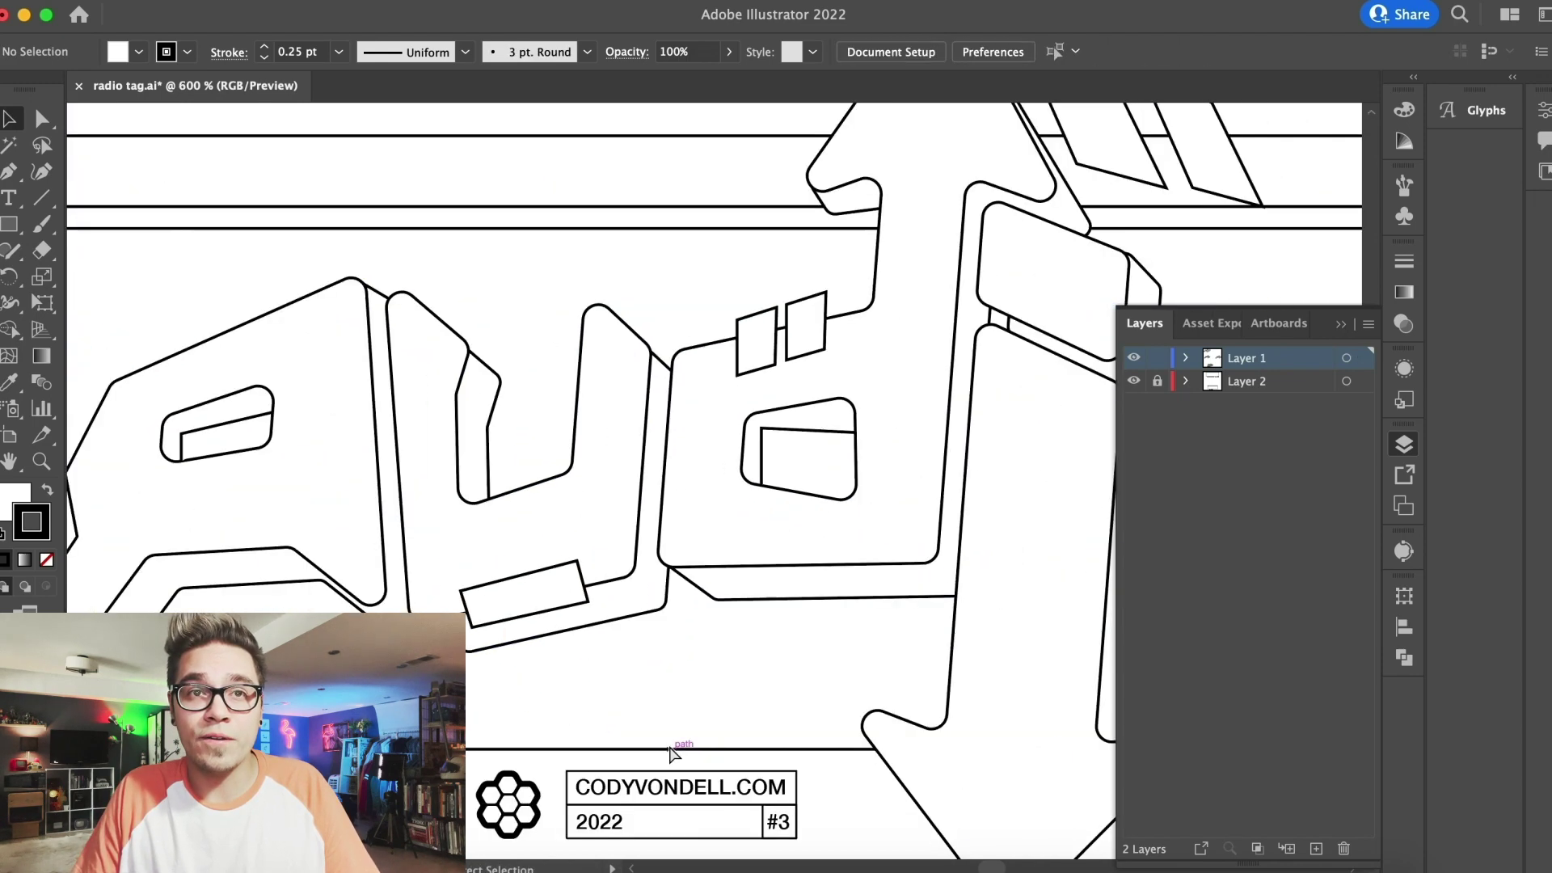
# Select the group of accent blocks and round its corners with the live corner widgets
pyautogui.hscroll(2, 667, 740)
pyautogui.click(899, 488)
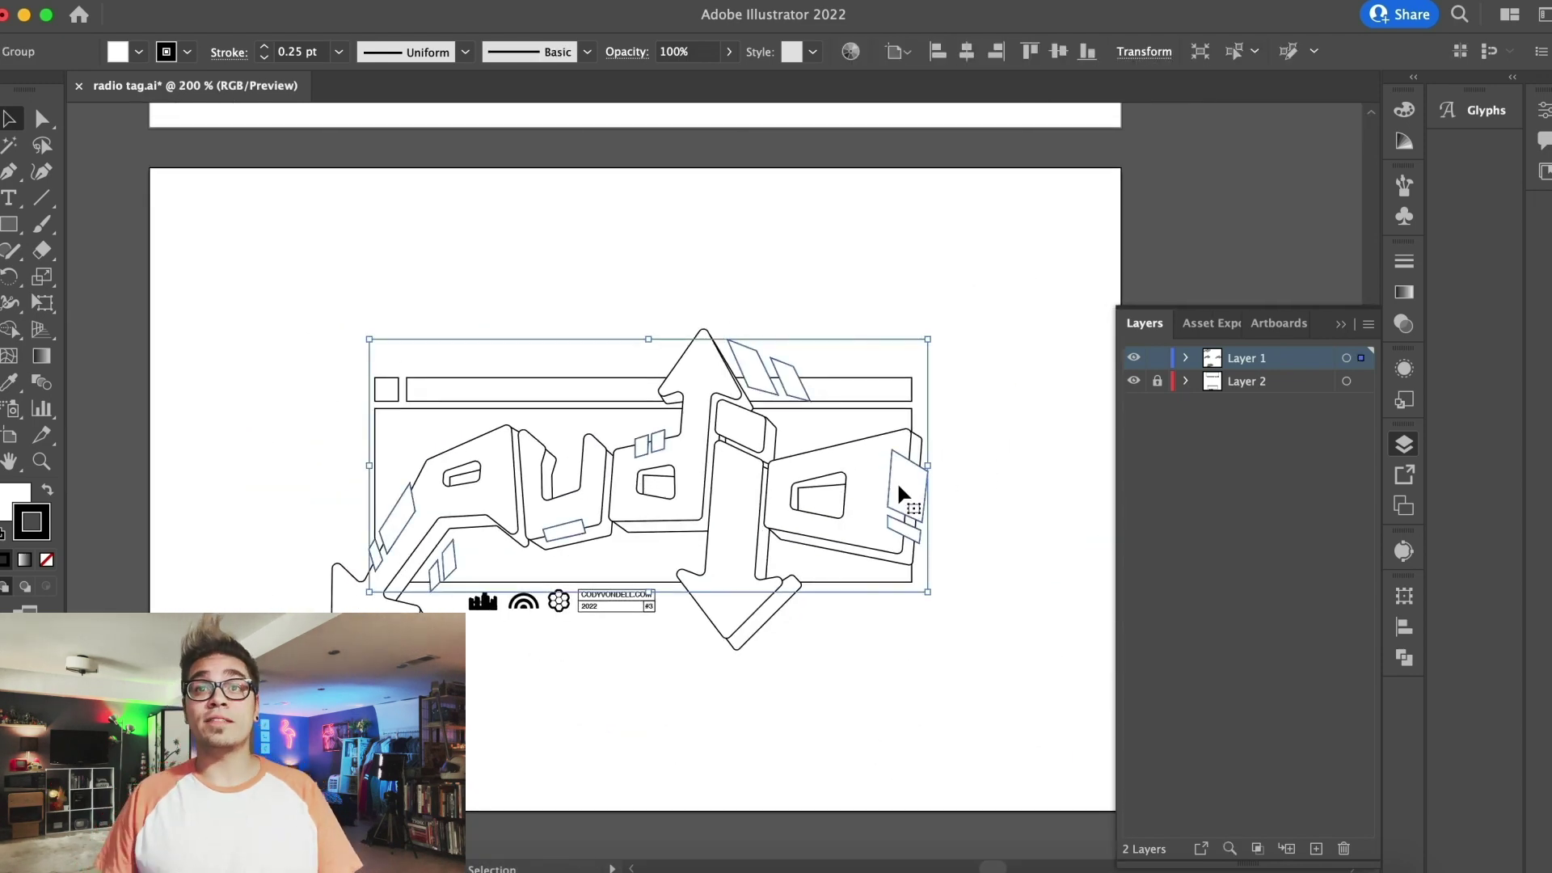
pyautogui.press('super+plus')
pyautogui.press('super+plus')
pyautogui.press('super+plus')
pyautogui.press('super+plus')
pyautogui.press('super+plus')
pyautogui.moveTo(811, 344); pyautogui.dragTo(835, 374)
# Give the accent blocks a depth copy behind them, offset down and to the right, and slightly round its corners
pyautogui.click(784, 333)
pyautogui.moveTo(790, 297); pyautogui.dragTo(800, 289)
pyautogui.press('super+minus')
pyautogui.press('super+minus')
pyautogui.press('super+minus')
pyautogui.press('super+minus')
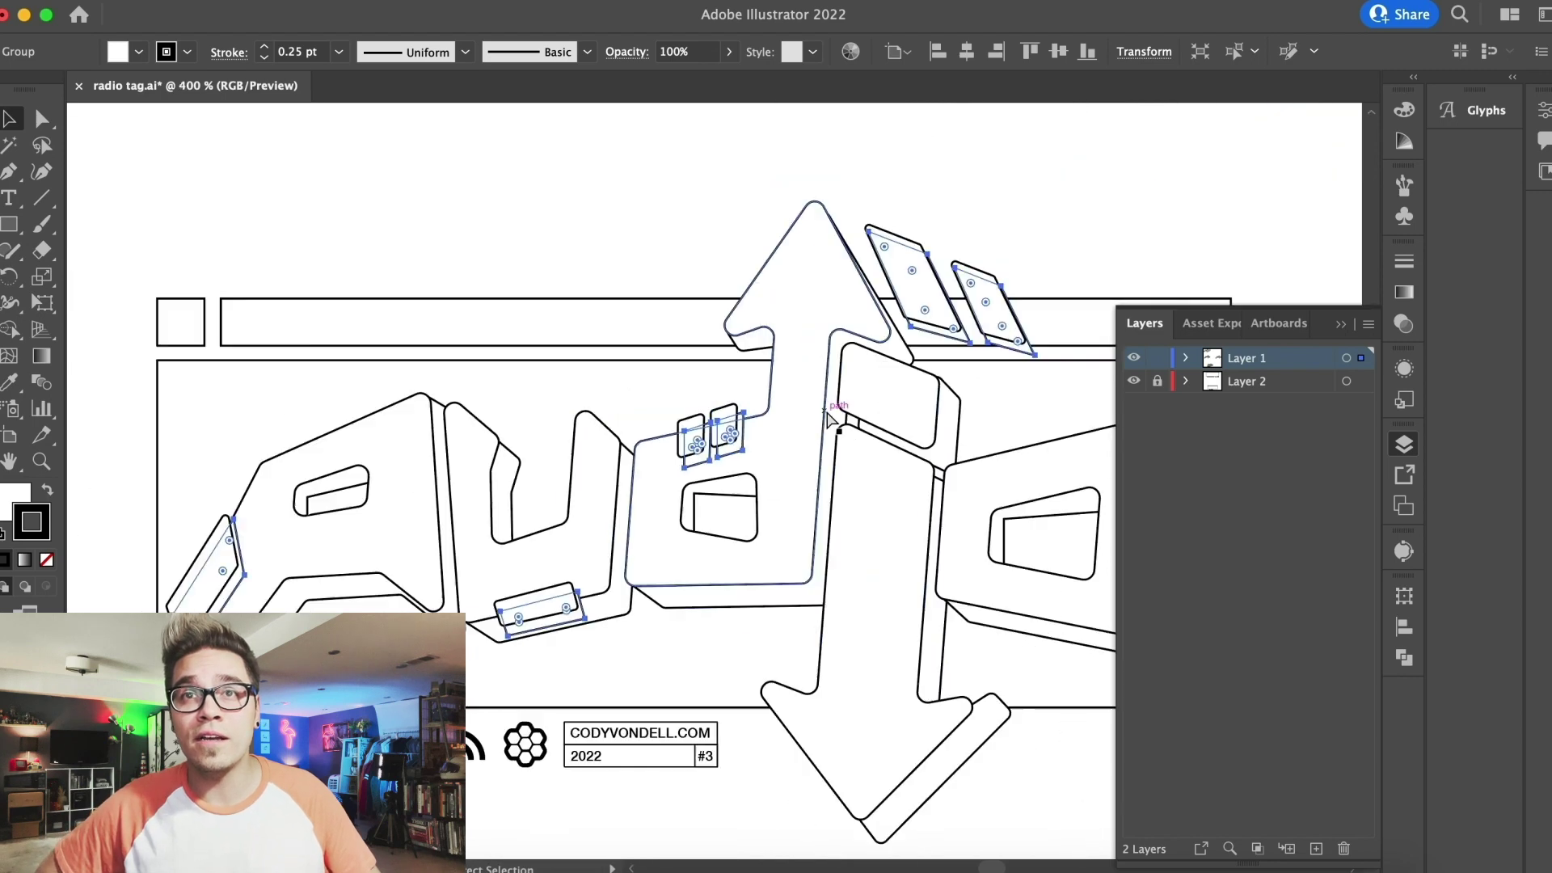
pyautogui.click(579, 256)
pyautogui.hscroll(5, 580, 248)
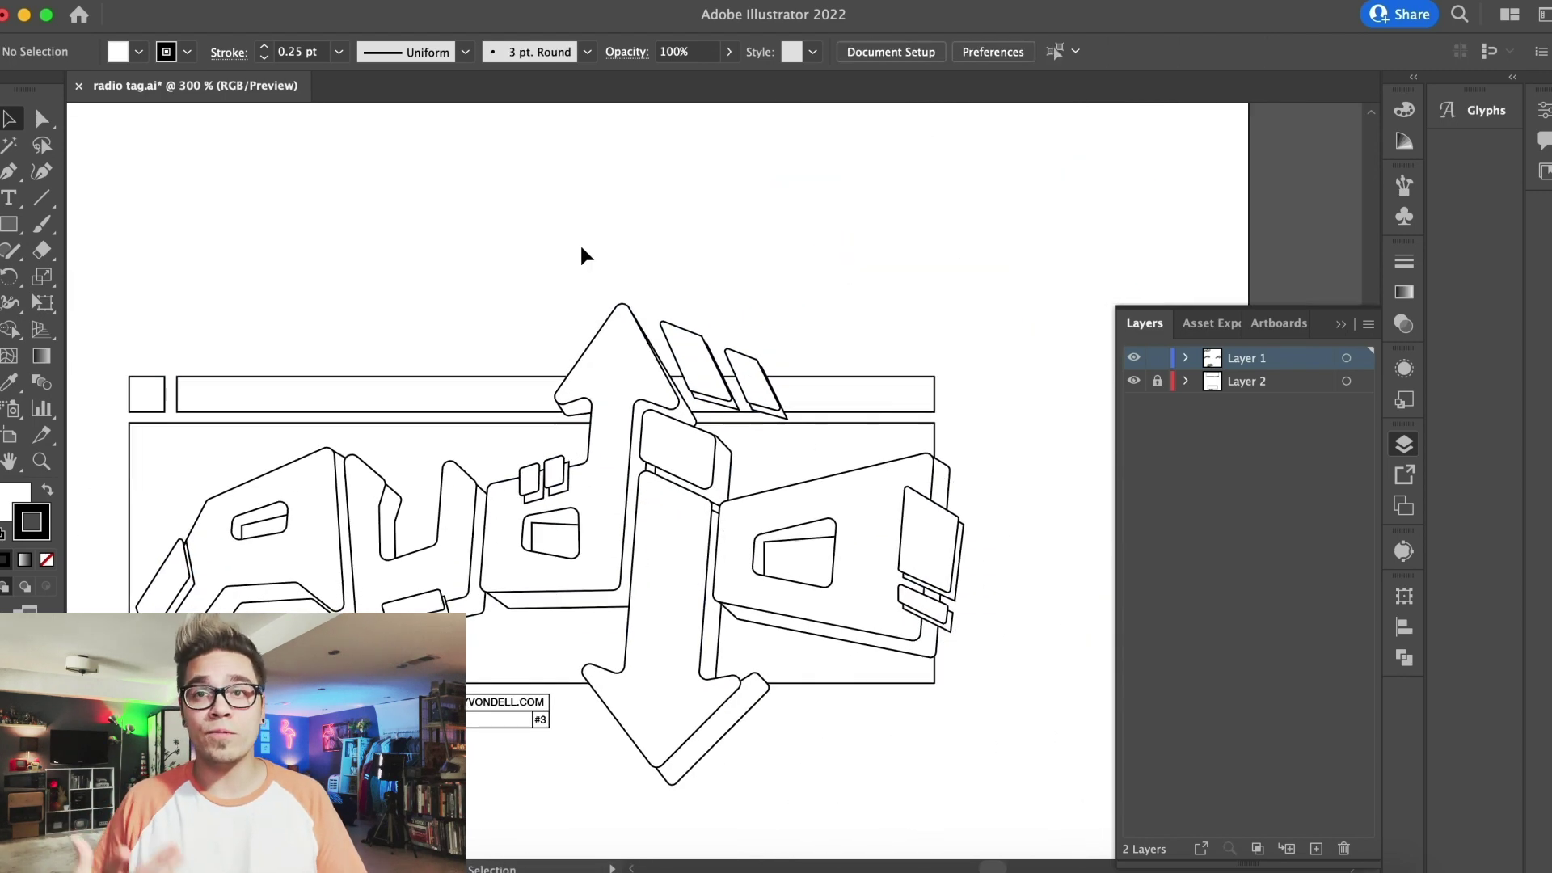
# Nudge the depth shapes of the two accent blocks beside the up arrow slightly right within their isolated group
pyautogui.doubleClick(782, 414)
pyautogui.click(695, 359)
pyautogui.press('Right')
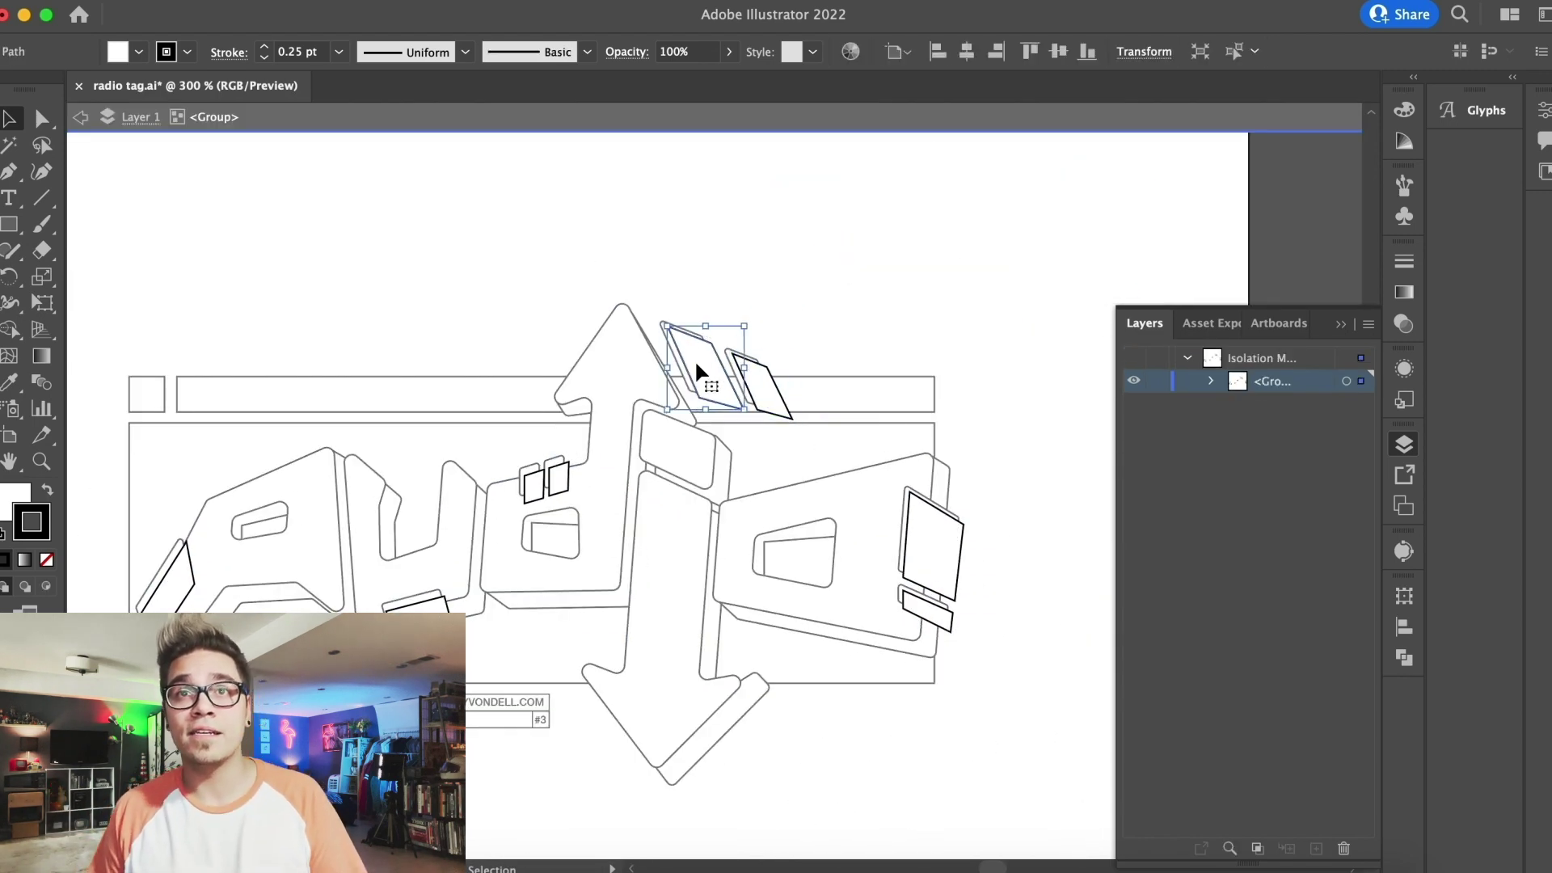
pyautogui.doubleClick(657, 224)
pyautogui.hscroll(-1, 657, 223)
pyautogui.doubleClick(579, 477)
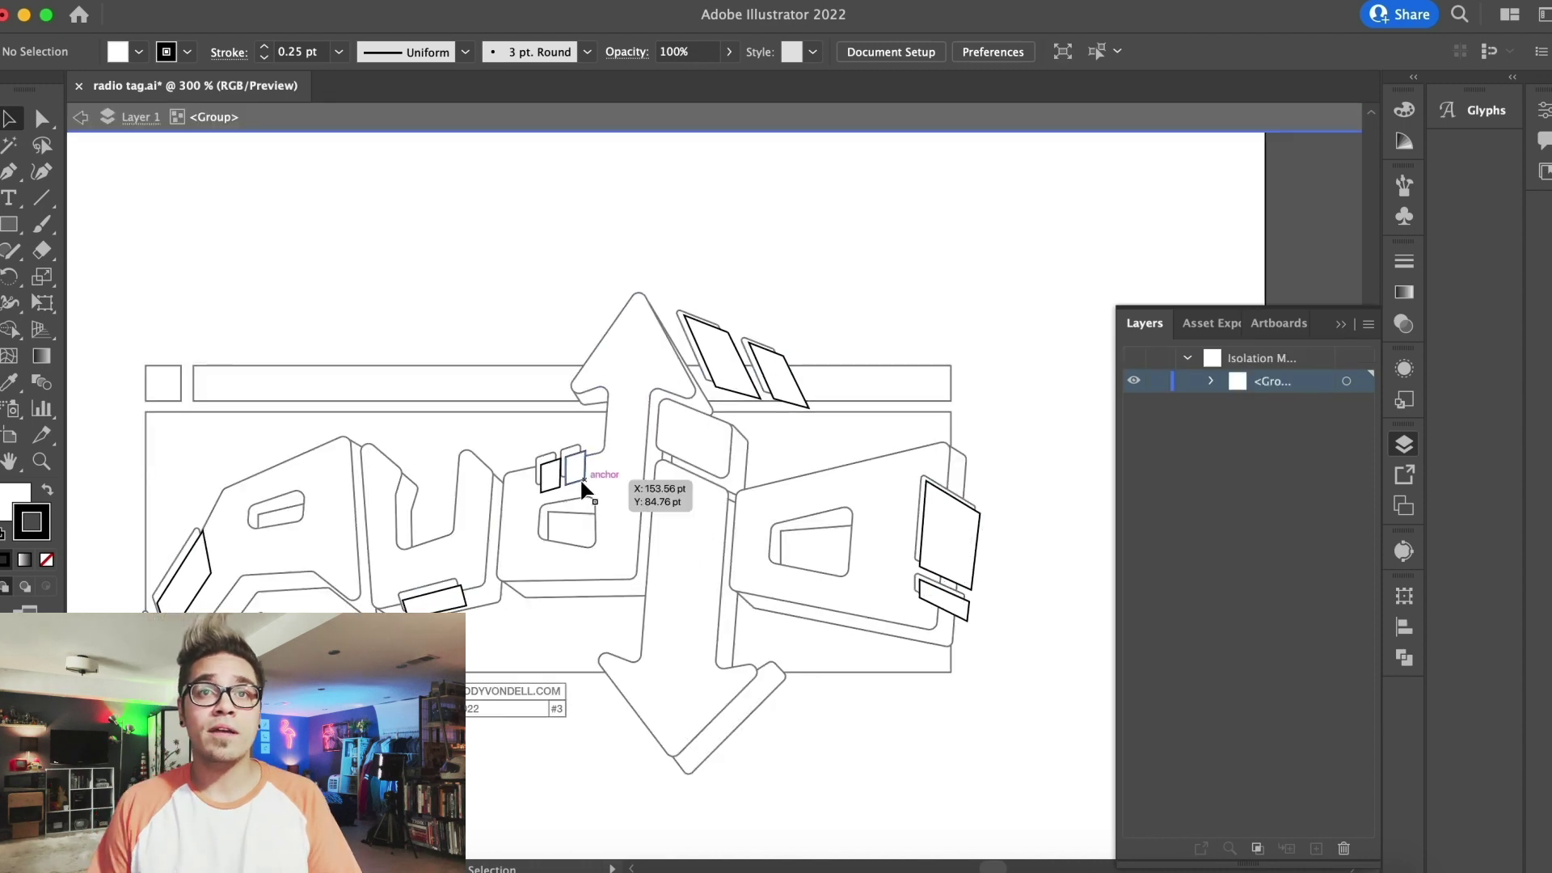
pyautogui.click(561, 473)
pyautogui.doubleClick(494, 304)
pyautogui.scroll(-2, 495, 304)
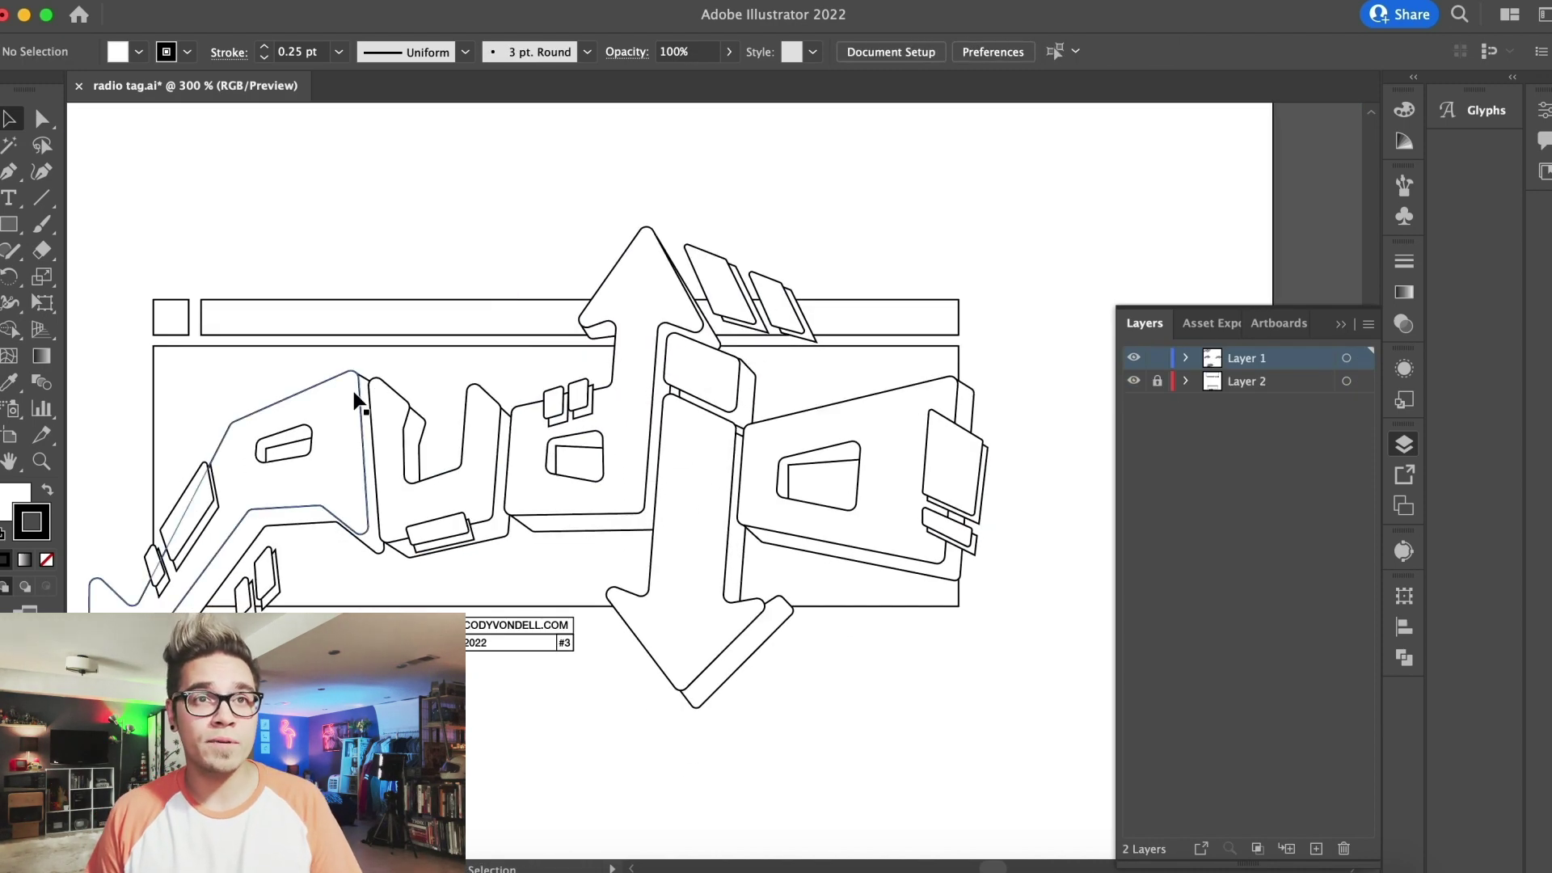
# Add anchor points along the visible edges of the depth shapes behind the A's small accent blocks and the U's accent block
pyautogui.scroll(-2, 275, 605)
pyautogui.scroll(6, 275, 566)
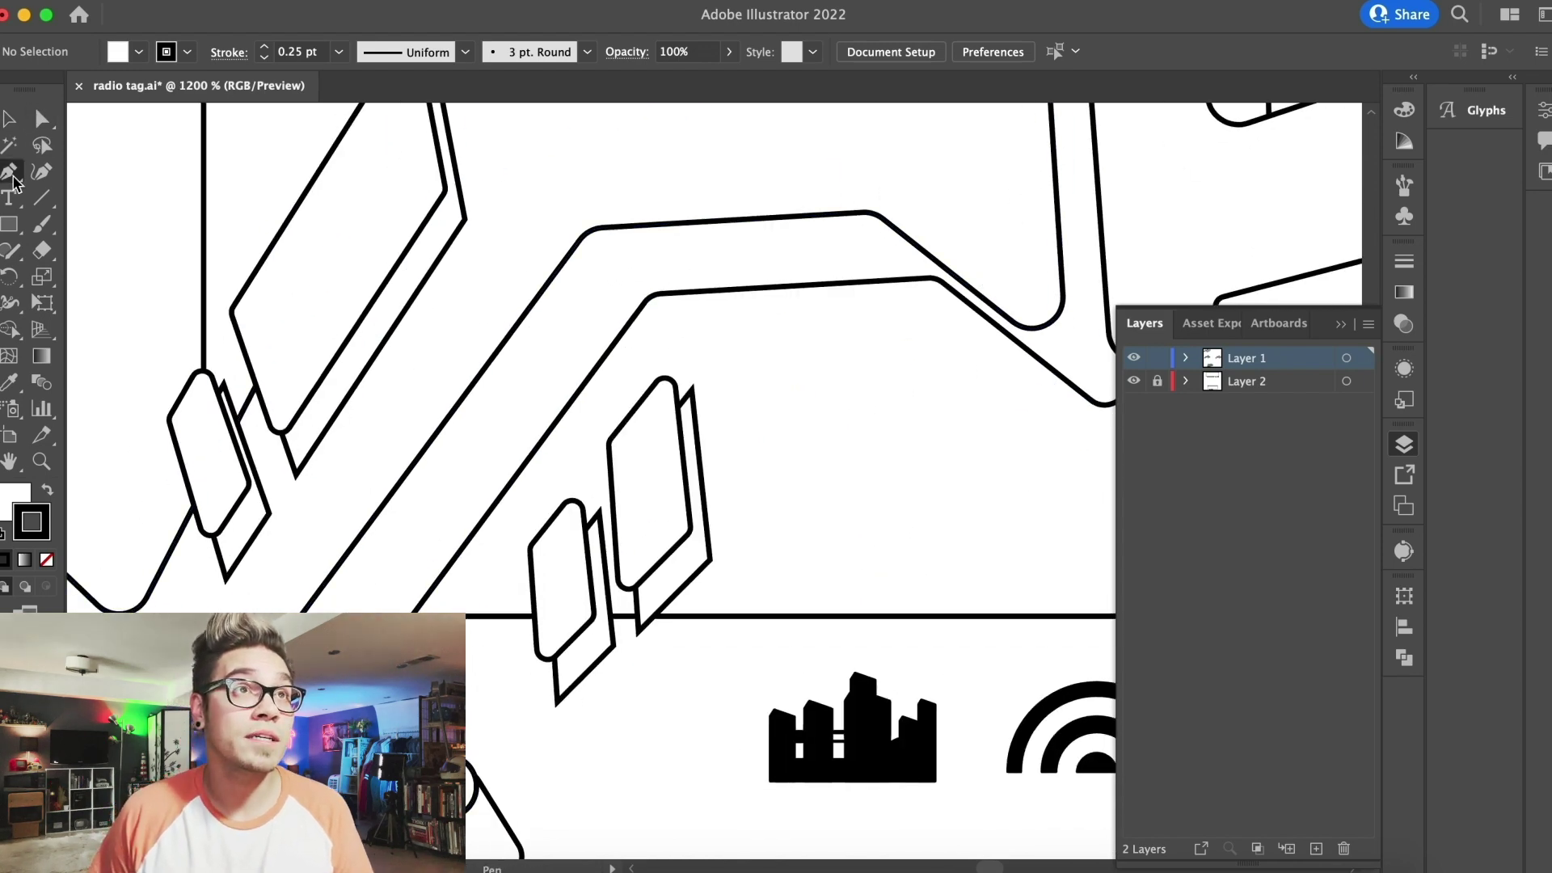
pyautogui.moveTo(14, 177); pyautogui.dragTo(123, 202)
pyautogui.click(219, 556)
pyautogui.click(556, 677)
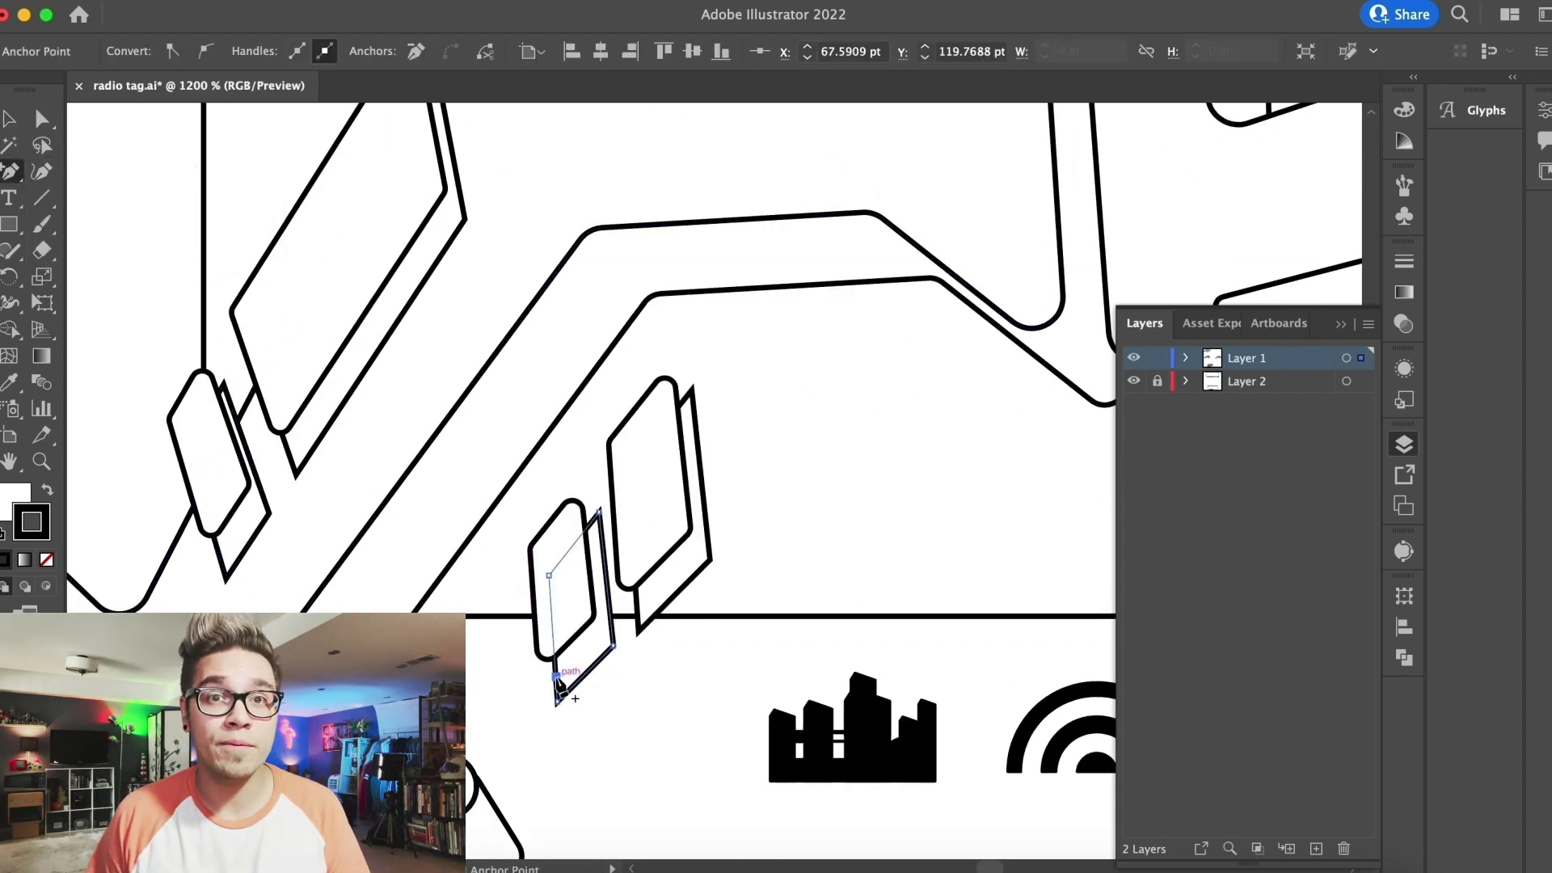
pyautogui.hscroll(10, 640, 618)
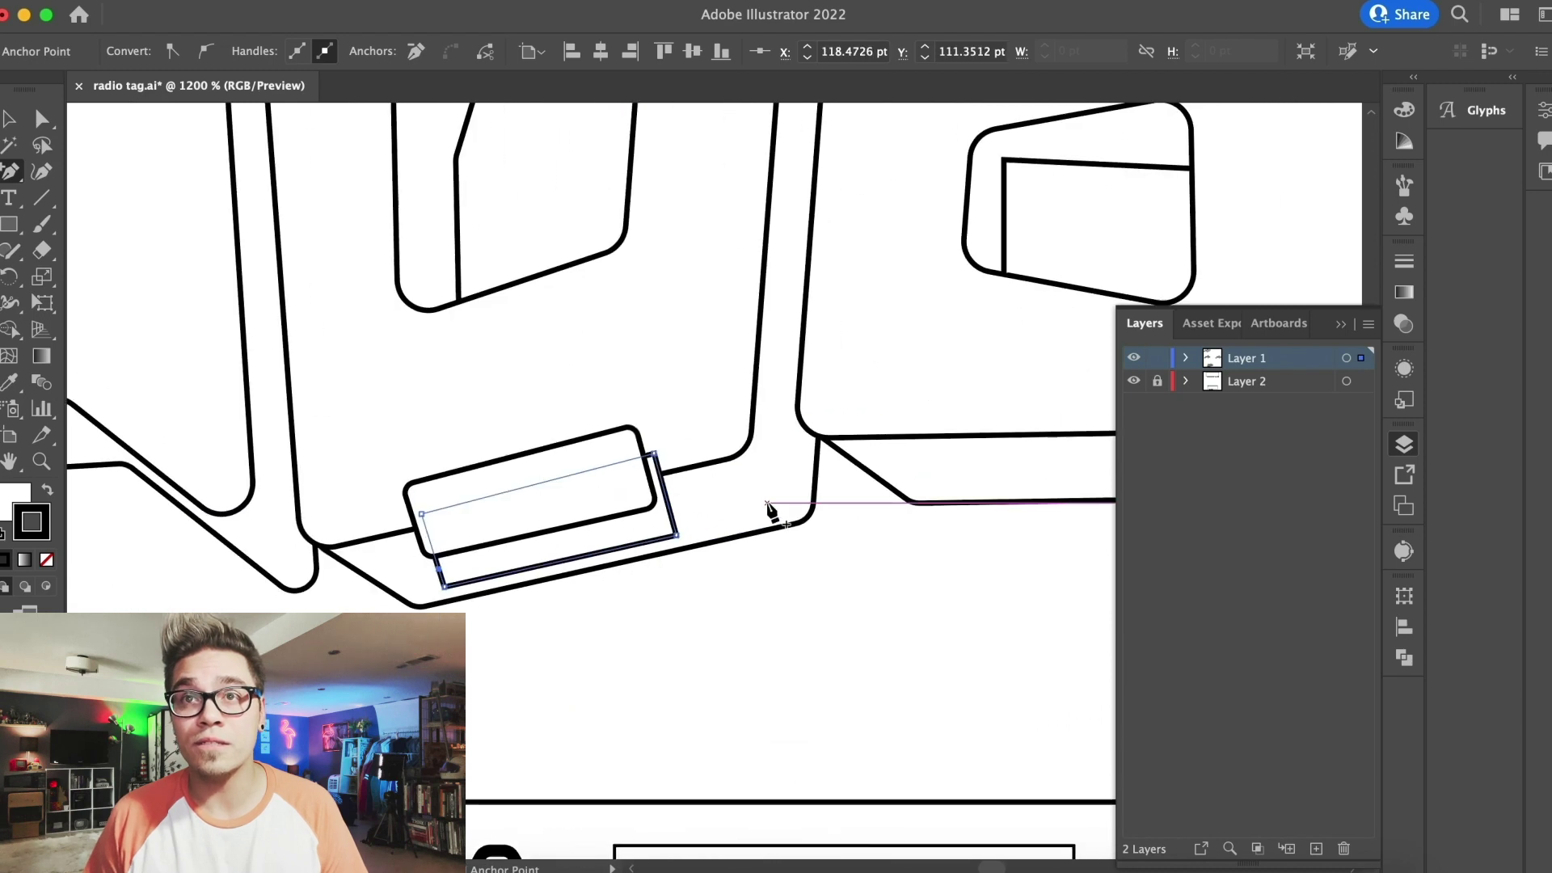
# Add anchor points to the depth shapes of the accent blocks on the d, beside the up arrow and on the O
pyautogui.hscroll(8, 665, 491)
pyautogui.scroll(5, 666, 493)
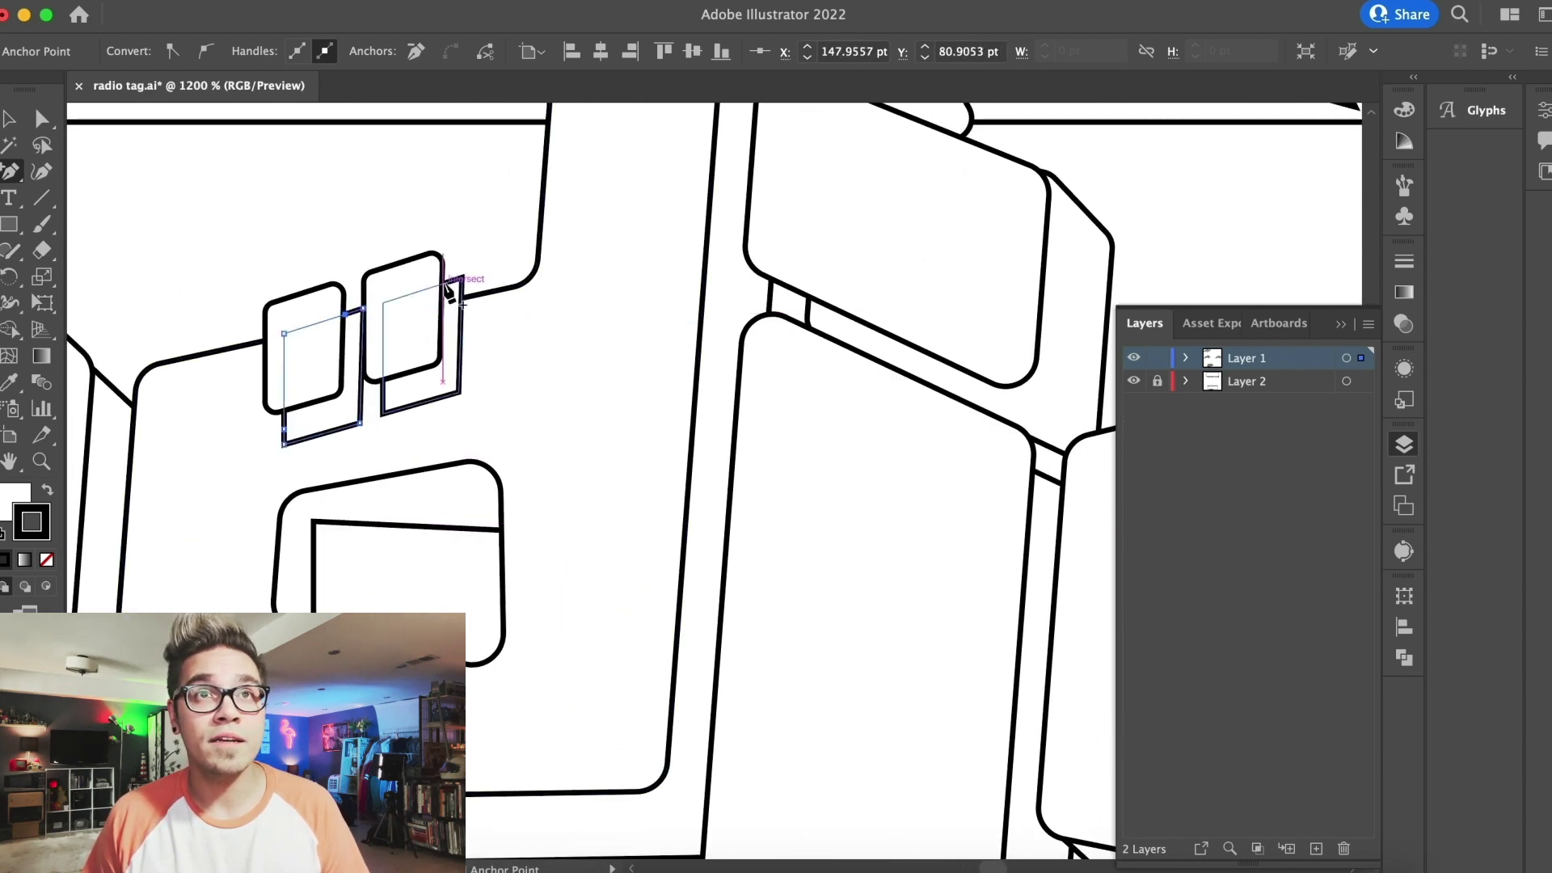
pyautogui.click(385, 398)
pyautogui.hscroll(10, 384, 398)
pyautogui.scroll(8, 384, 398)
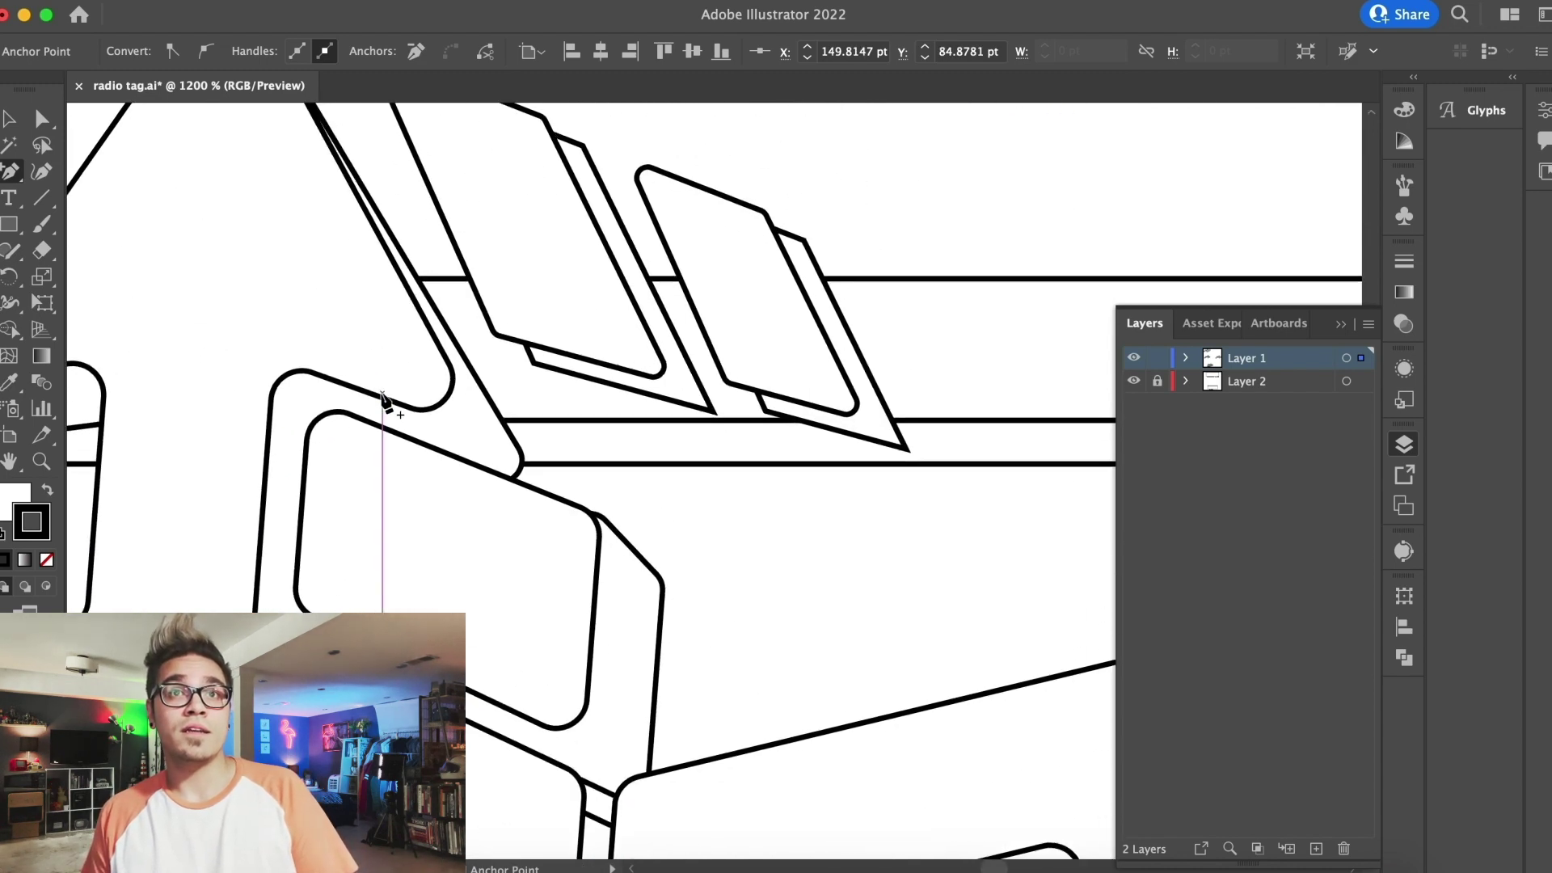
pyautogui.click(803, 423)
pyautogui.hscroll(9, 803, 423)
pyautogui.scroll(-7, 803, 422)
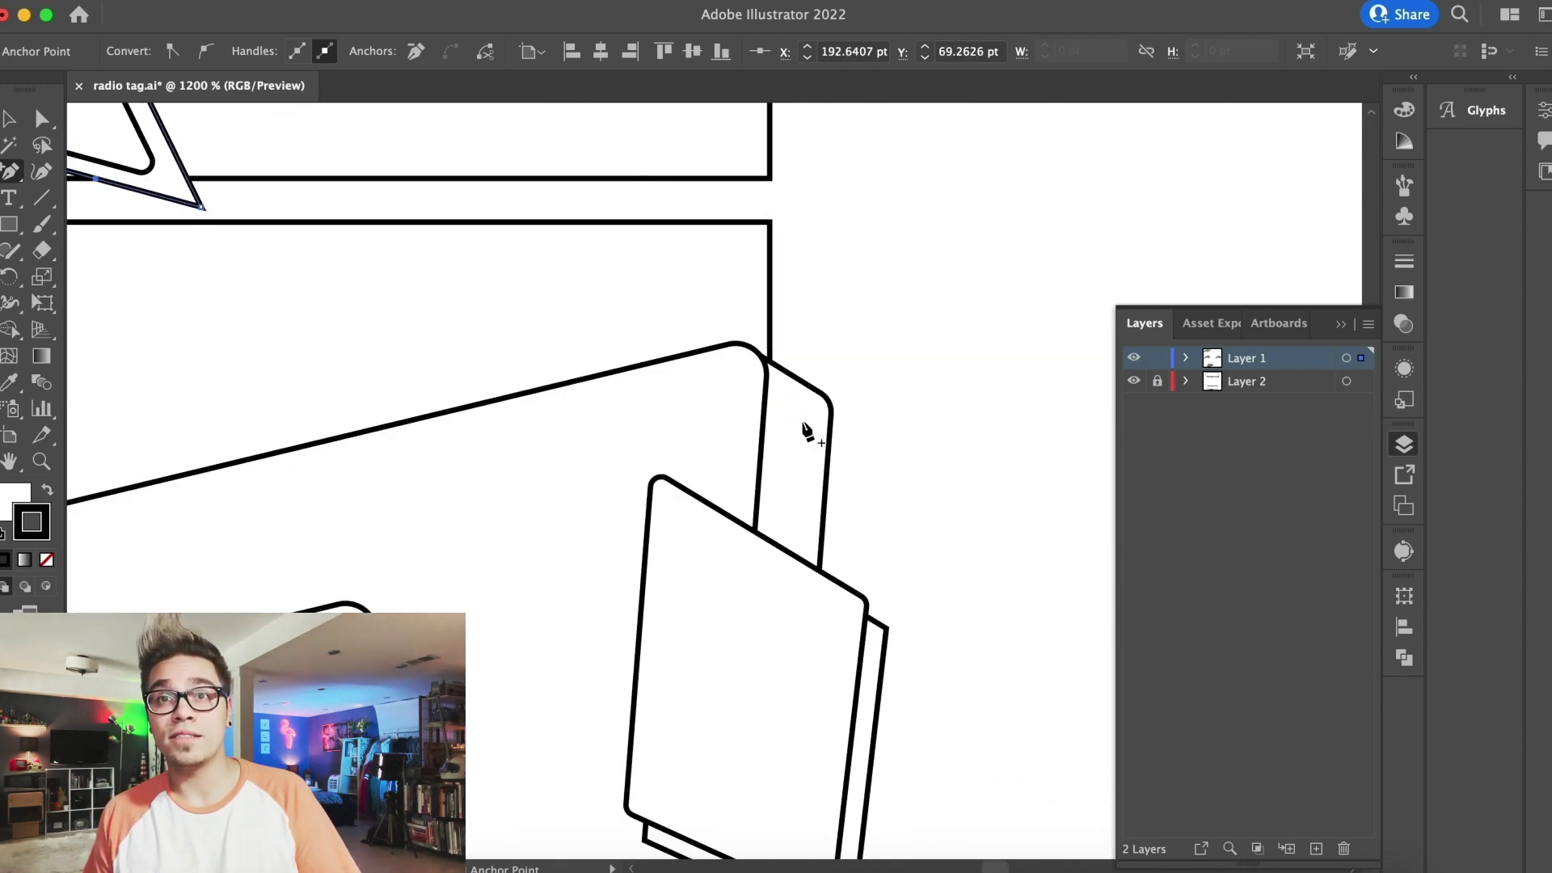
pyautogui.click(819, 351)
pyautogui.click(777, 692)
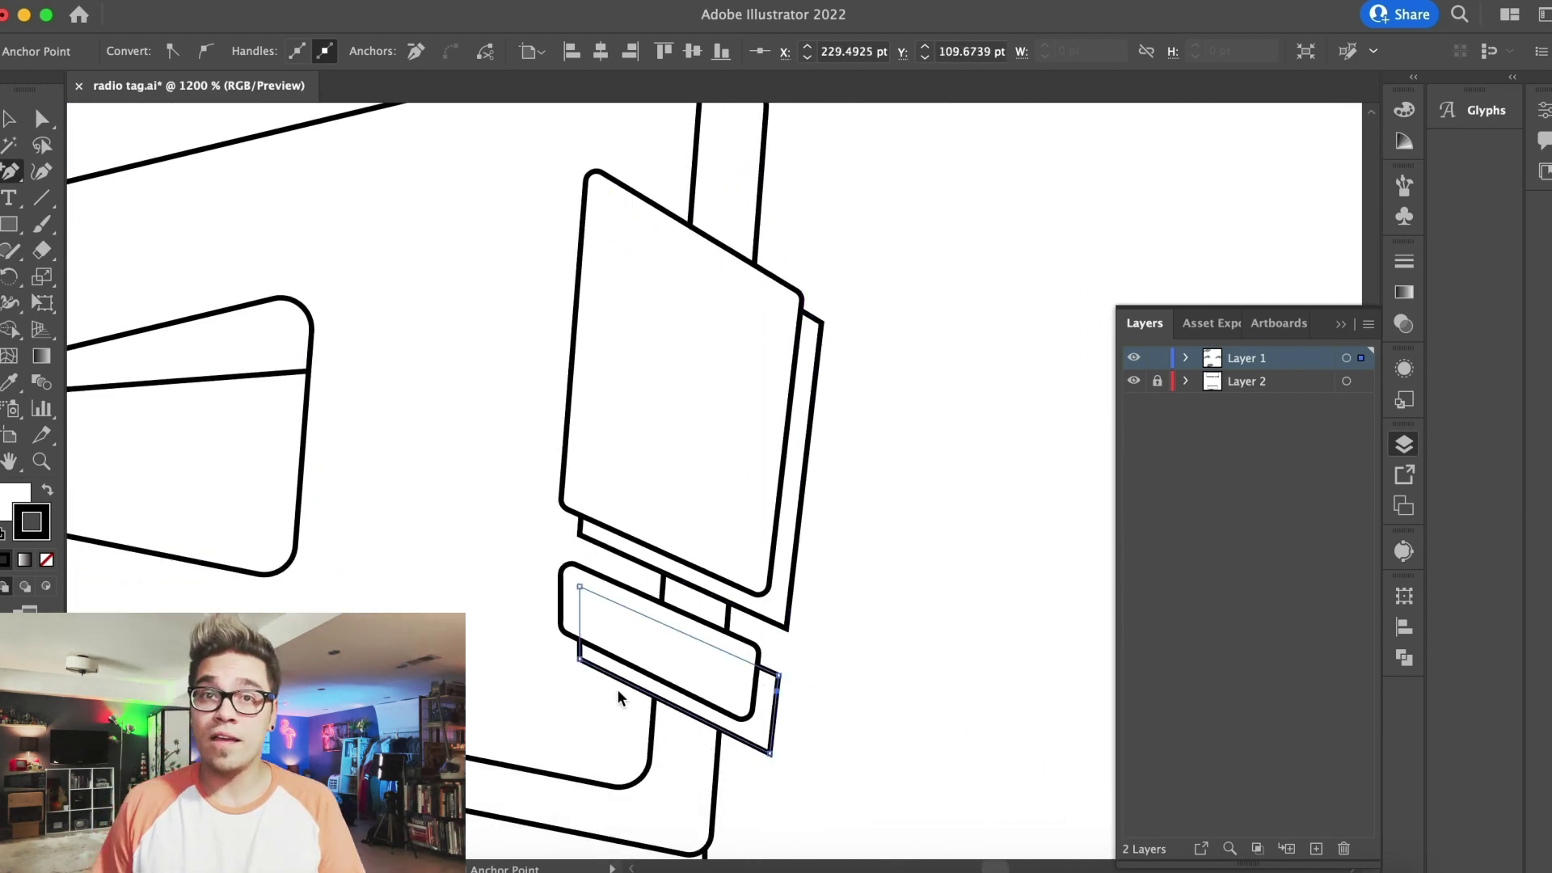
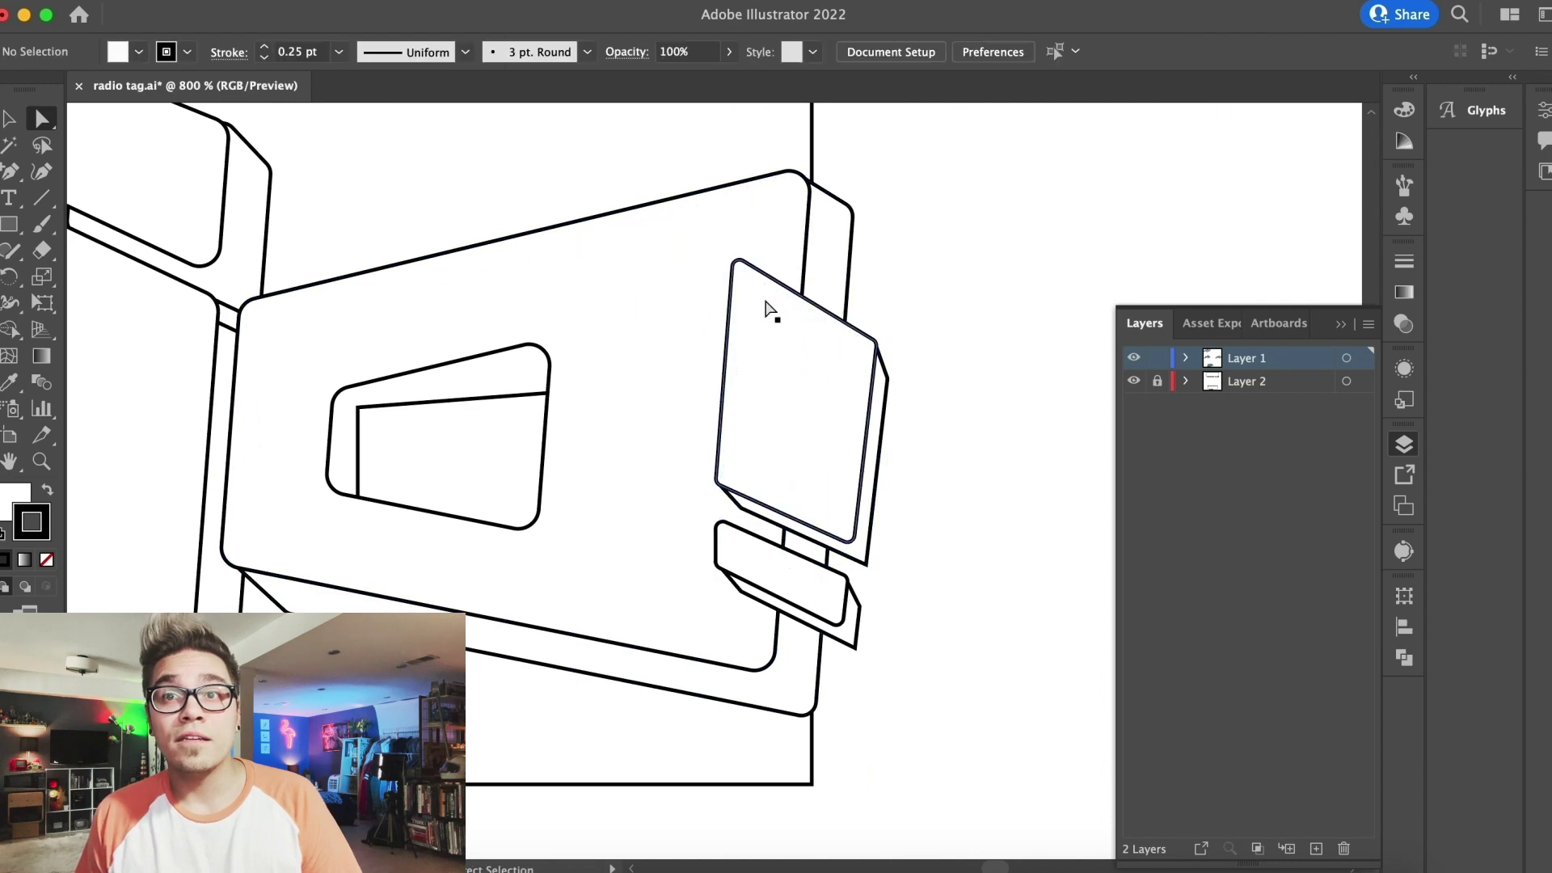
# Move the lower-left depth anchor of the block beside the up arrow onto its front block's rounded corner
pyautogui.hscroll(-5, 767, 304)
pyautogui.scroll(5, 767, 304)
pyautogui.click(813, 396)
pyautogui.press('super+equal')
pyautogui.press('super+equal')
pyautogui.press('super+equal')
pyautogui.moveTo(427, 394); pyautogui.dragTo(251, 311)
pyautogui.click(393, 468)
pyautogui.hscroll(-5, 408, 529)
pyautogui.scroll(1, 408, 528)
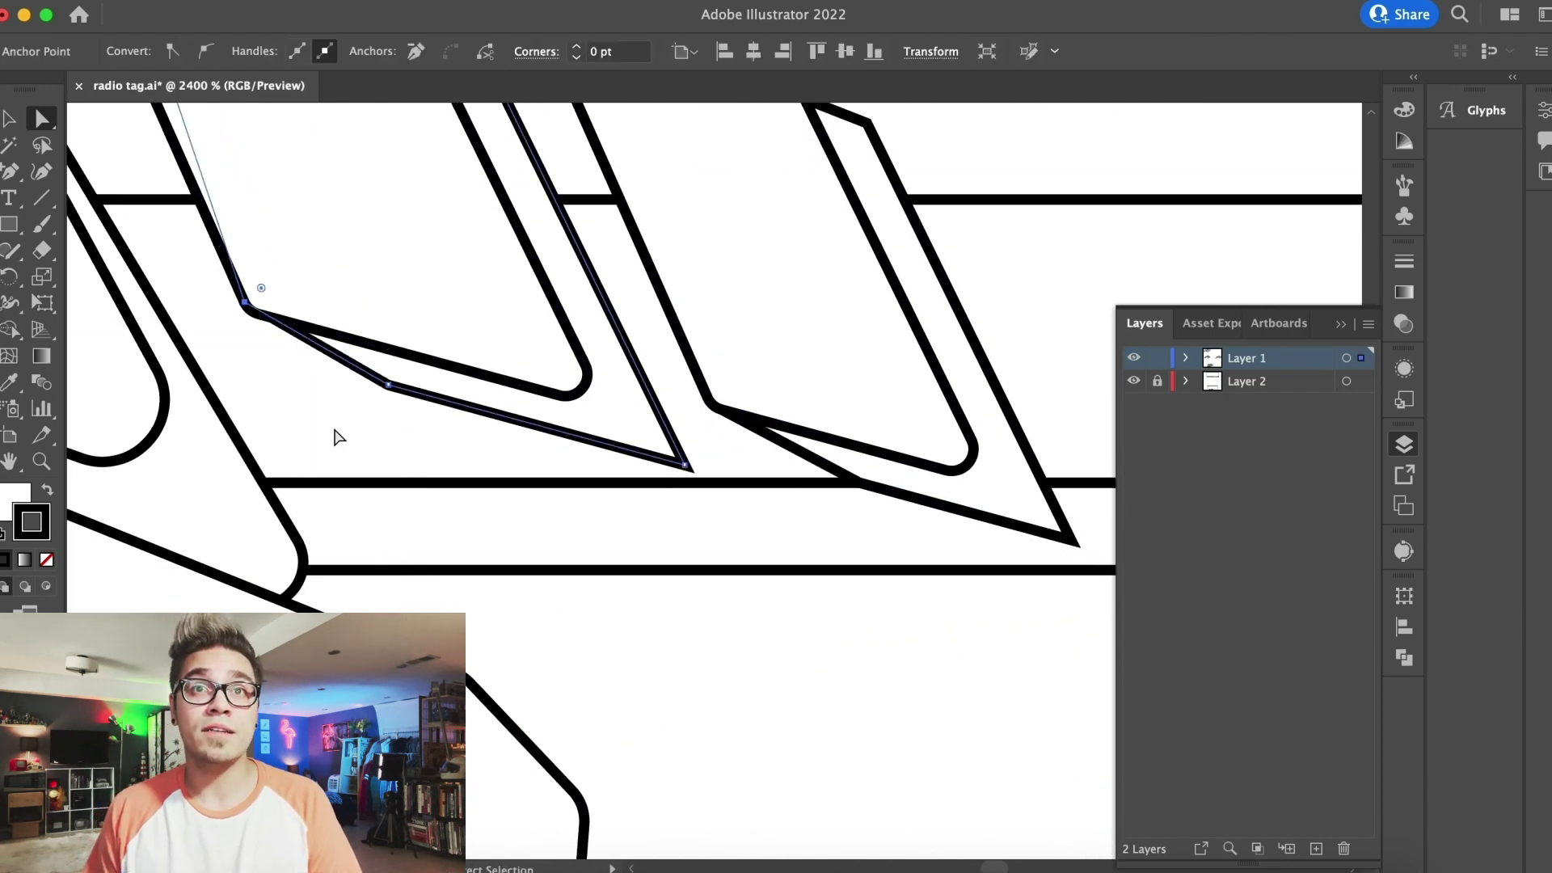
pyautogui.click(336, 435)
# Fit the depth shape of the d's right accent block by moving its upper-right and lower-left anchors onto the front block's rounded corners
pyautogui.press('super+minus')
pyautogui.press('super+minus')
pyautogui.press('super+minus')
pyautogui.press('super+minus')
pyautogui.scroll(-5, 279, 233)
pyautogui.hscroll(-3, 279, 233)
pyautogui.click(503, 400)
pyautogui.press('super+equal')
pyautogui.press('super+equal')
pyautogui.press('super+equal')
pyautogui.press('super+equal')
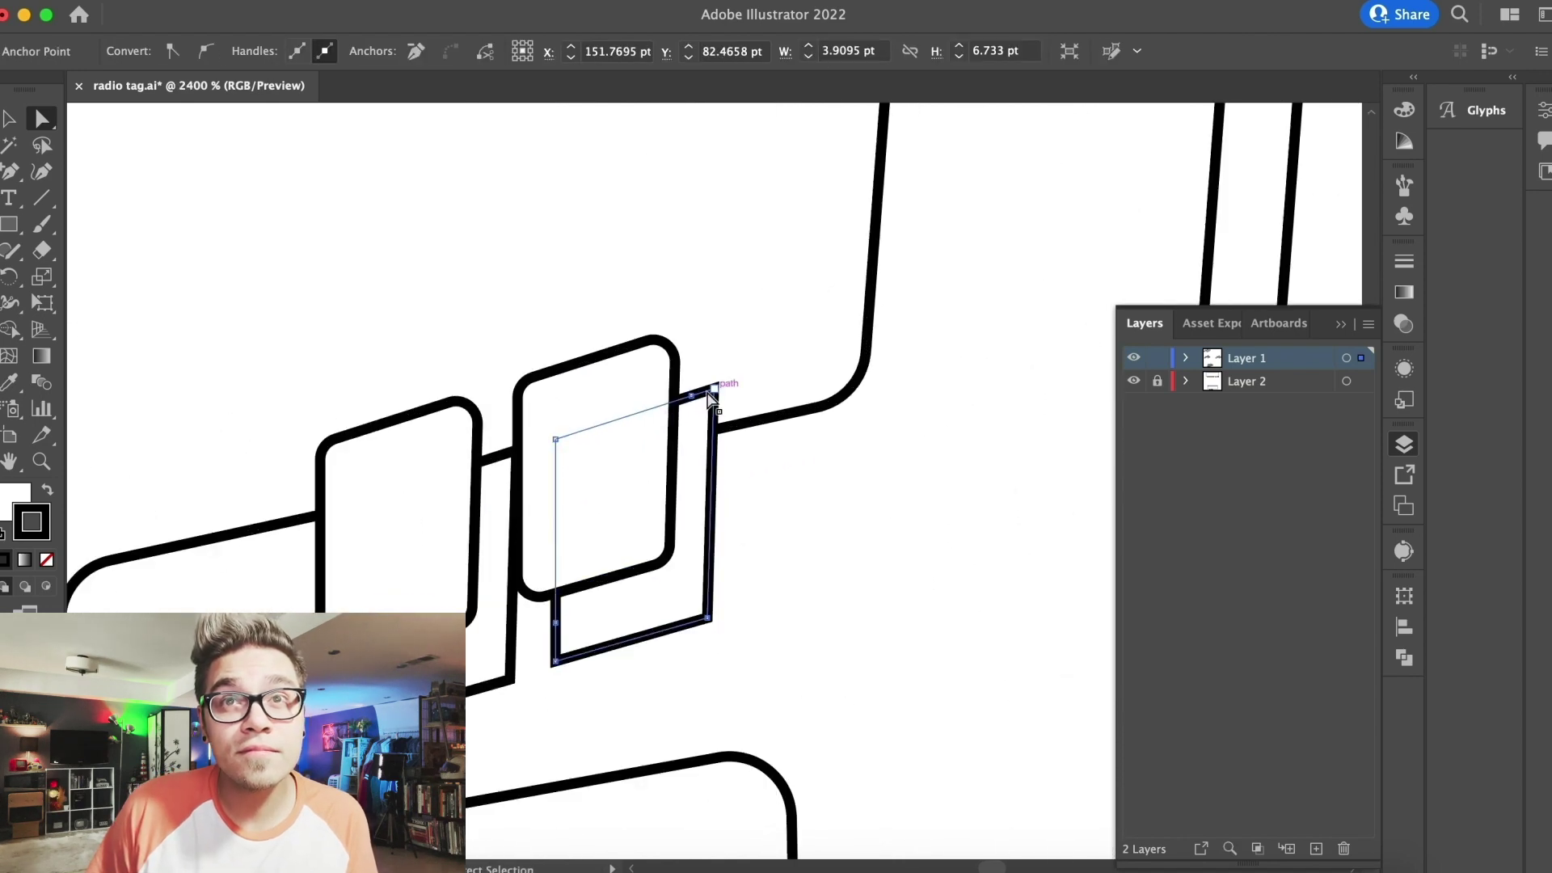
pyautogui.moveTo(693, 396); pyautogui.dragTo(675, 362)
pyautogui.moveTo(555, 622); pyautogui.dragTo(530, 598)
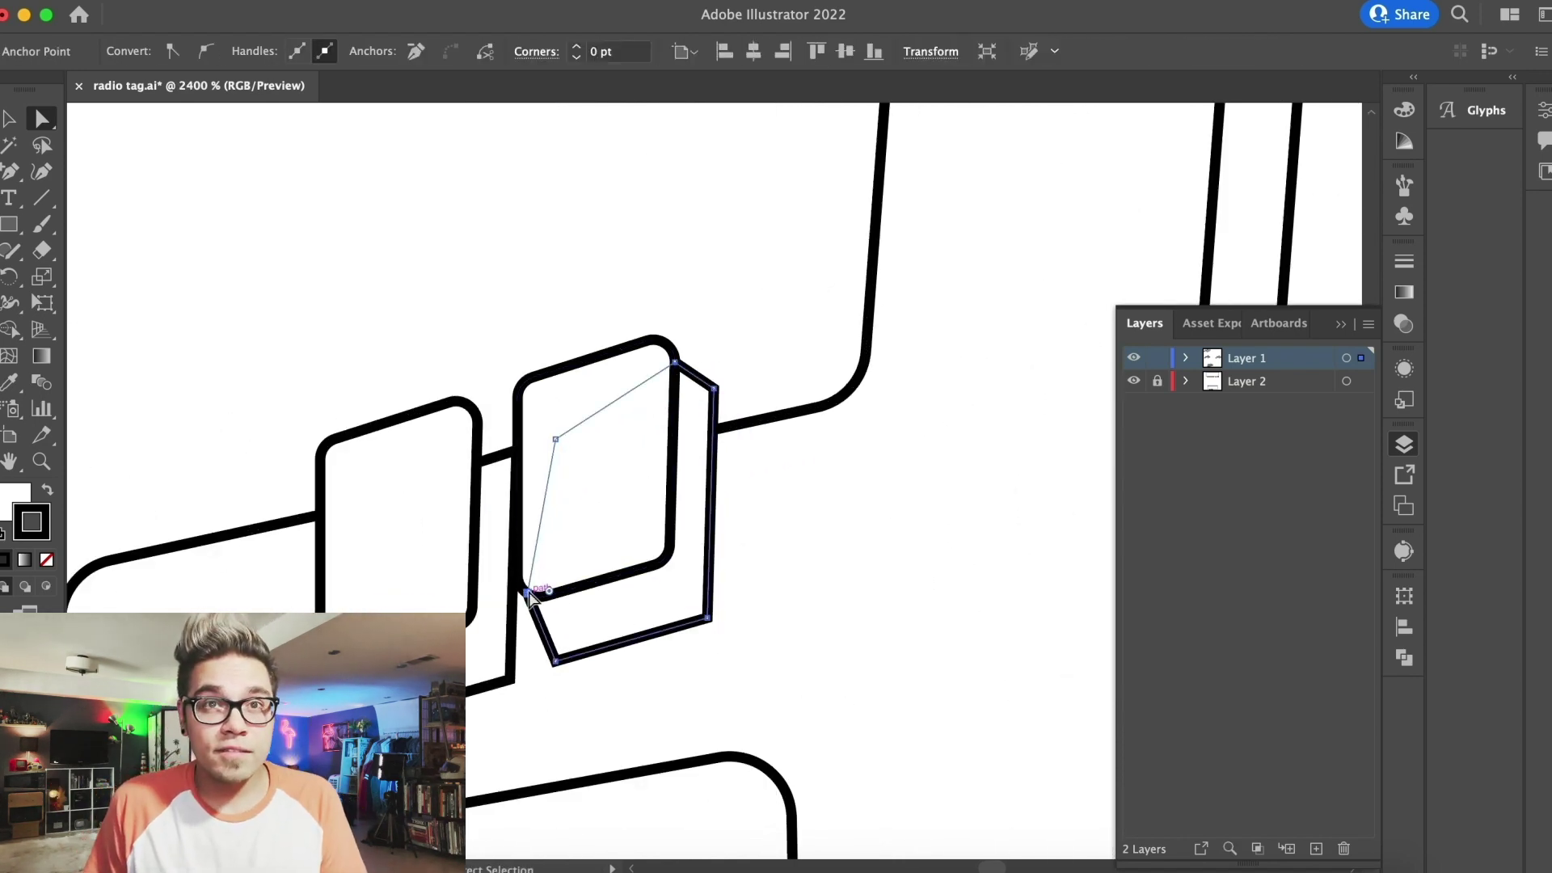
pyautogui.moveTo(675, 361); pyautogui.dragTo(664, 343)
pyautogui.press('super+equal')
pyautogui.press('super+equal')
pyautogui.press('super+equal')
pyautogui.moveTo(811, 488); pyautogui.dragTo(813, 505)
pyautogui.click(719, 376)
# Fit the depth shape of the d's left accent block to the front block's upper-right and lower-left rounded corners
pyautogui.press('super+minus')
pyautogui.press('super+minus')
pyautogui.press('super+minus')
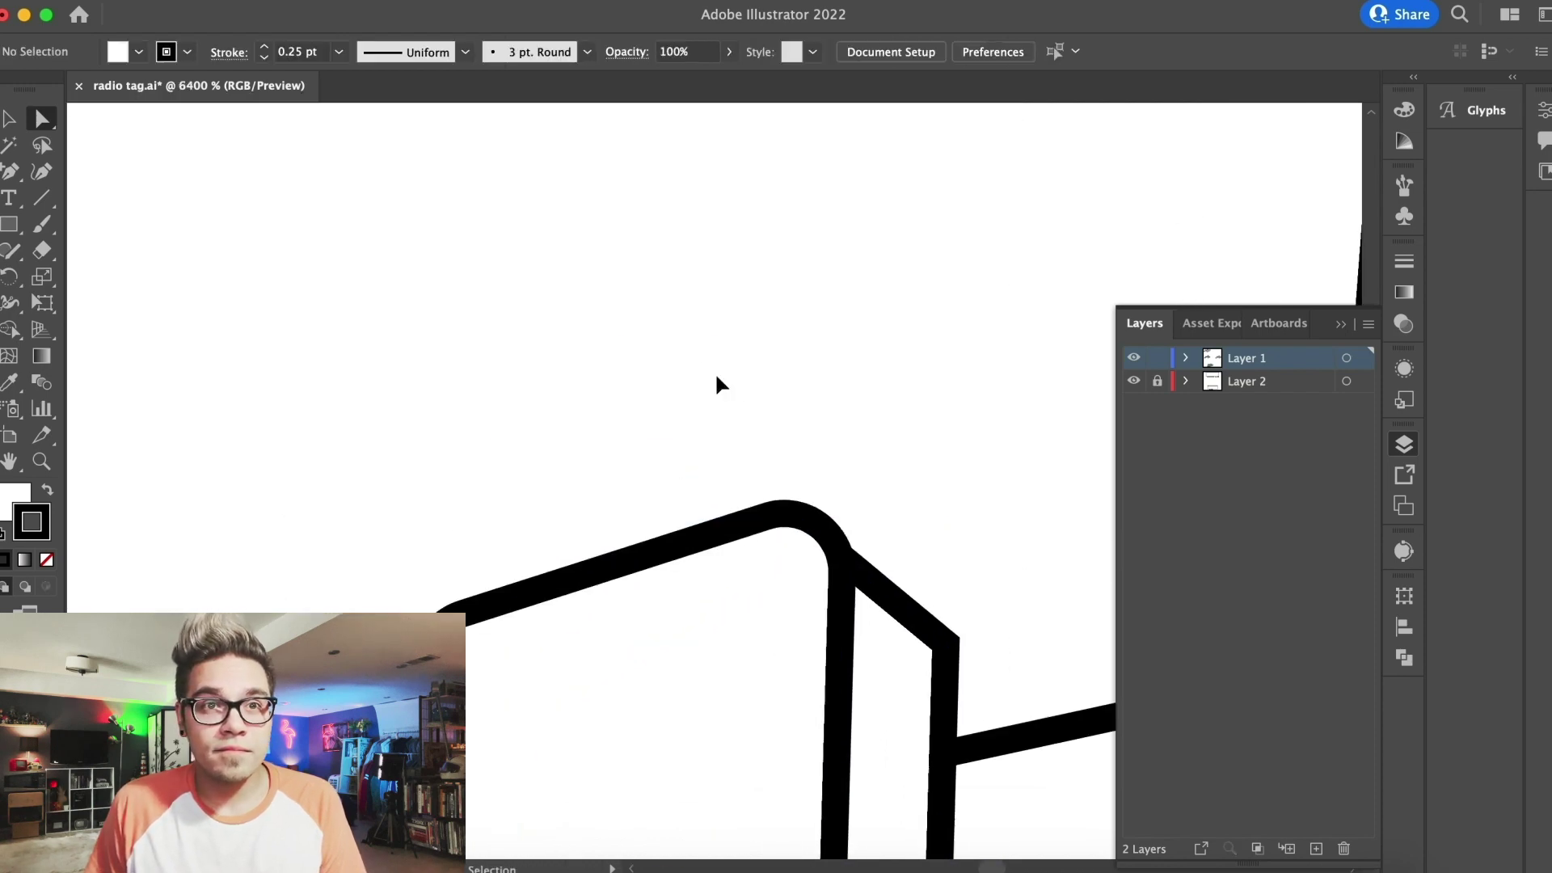
pyautogui.moveTo(473, 615); pyautogui.dragTo(465, 551)
pyautogui.click(433, 474)
pyautogui.scroll(-6, 434, 474)
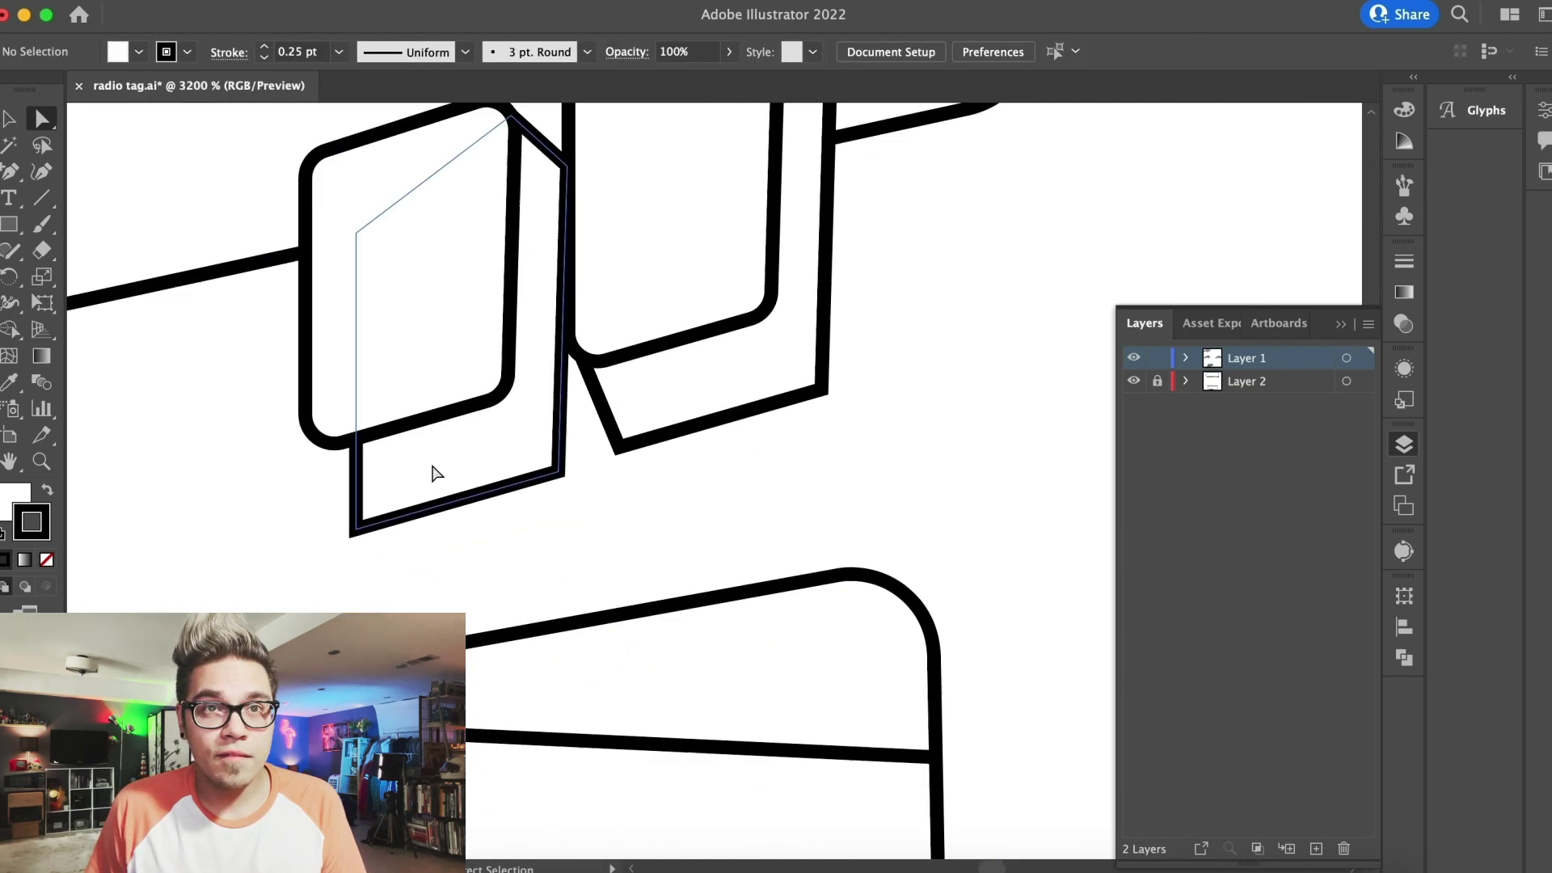
pyautogui.click(368, 492)
pyautogui.moveTo(366, 484); pyautogui.dragTo(322, 423)
pyautogui.click(274, 208)
# Fit the depth shape of the U's accent block by moving its end anchors onto the front block's rounded corners
pyautogui.press('super+minus')
pyautogui.press('super+minus')
pyautogui.press('super+minus')
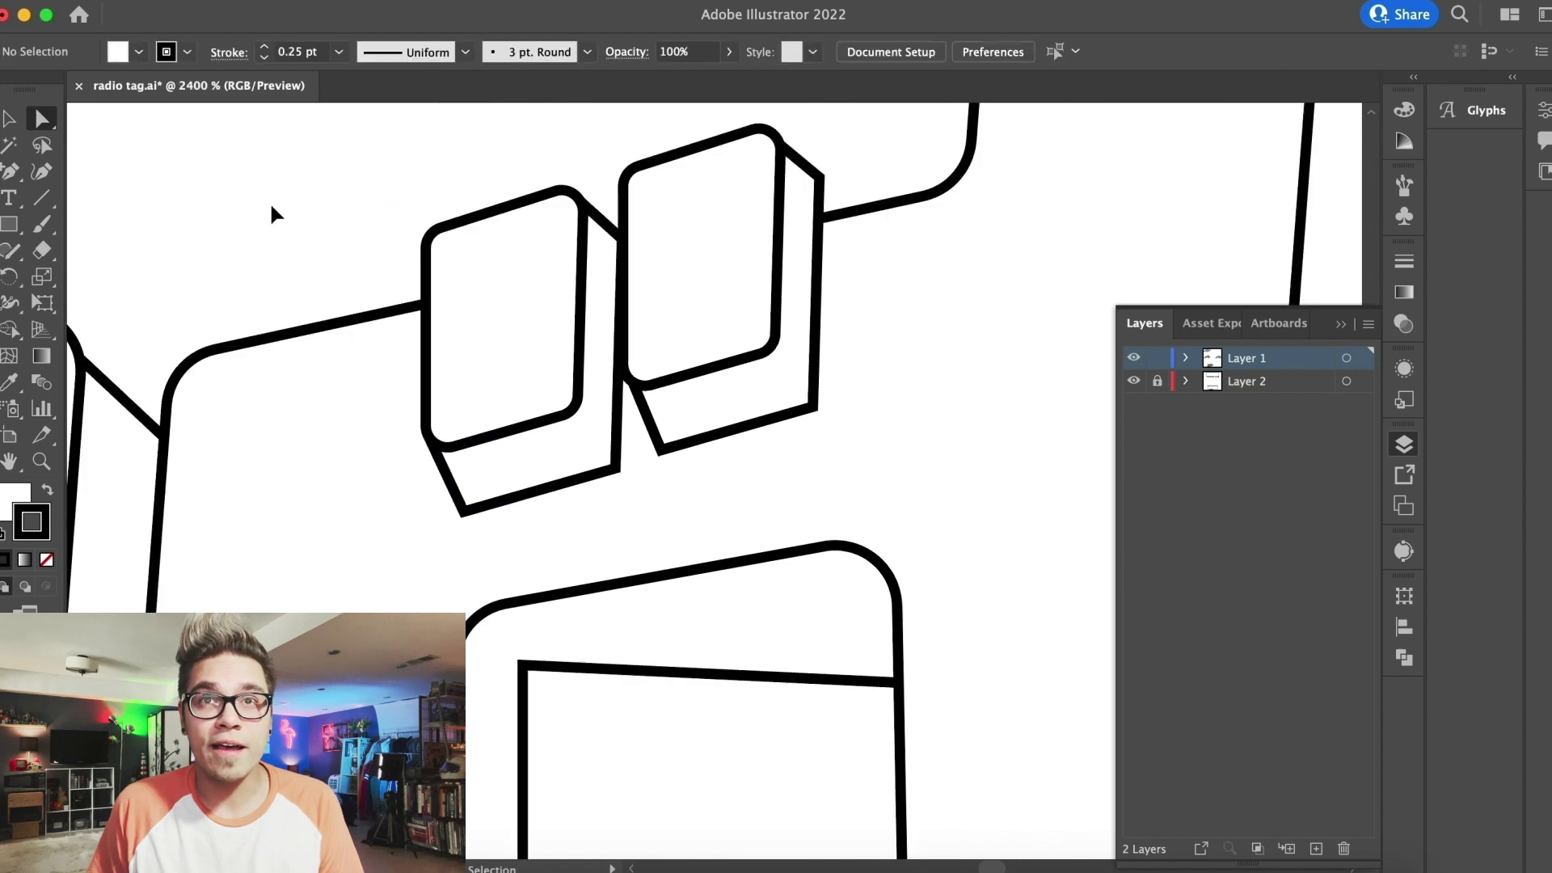
pyautogui.scroll(-5, 273, 209)
pyautogui.hscroll(-5, 272, 206)
pyautogui.press('super+equal')
pyautogui.press('super+equal')
pyautogui.click(647, 712)
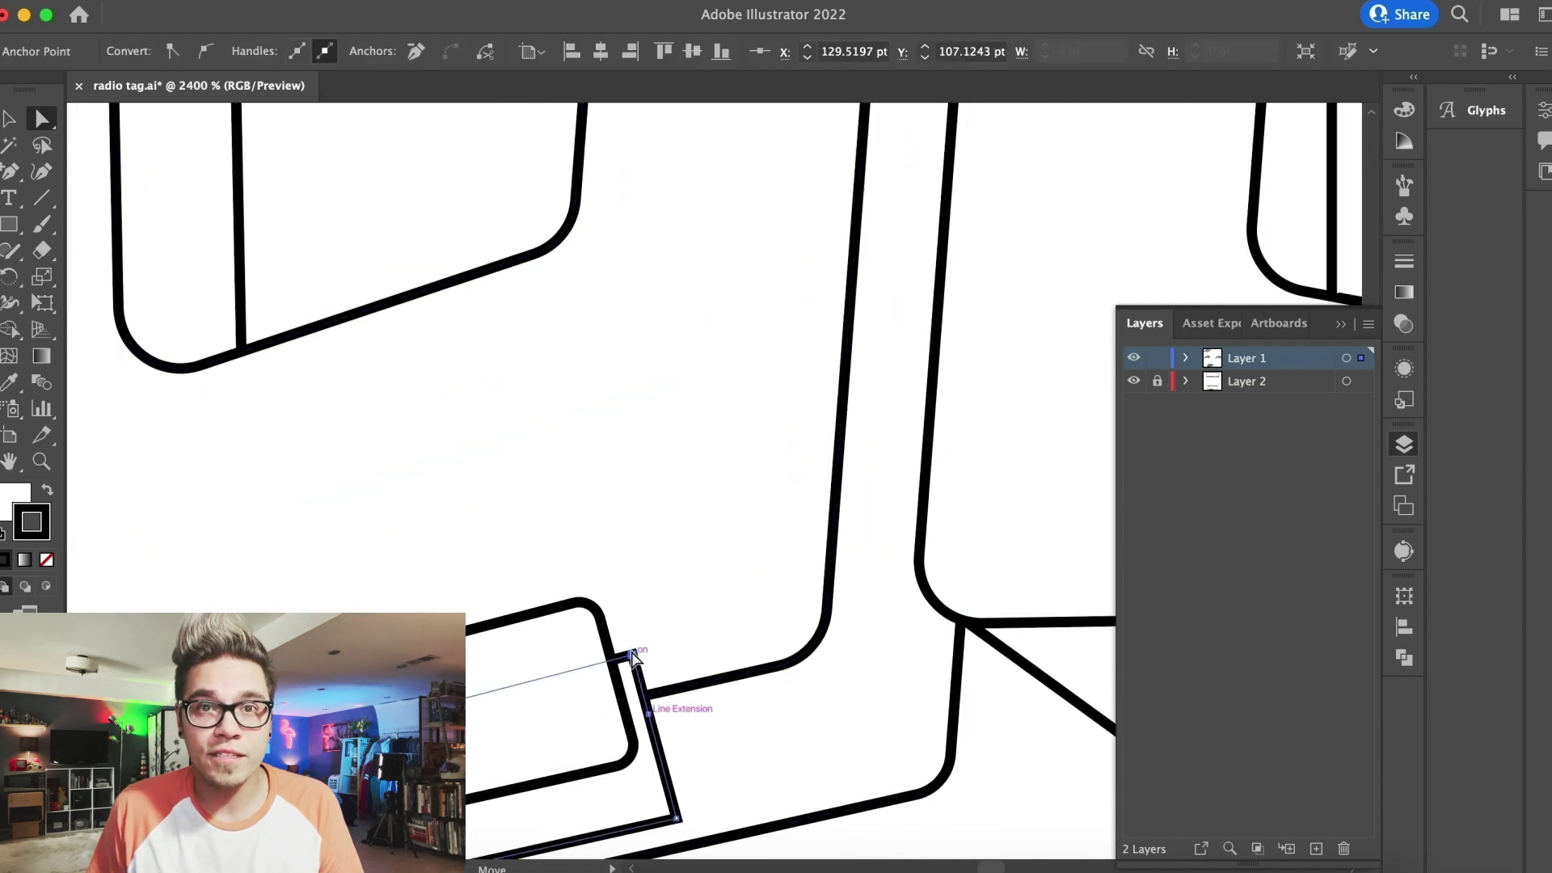
pyautogui.moveTo(633, 654); pyautogui.dragTo(602, 622)
pyautogui.scroll(-5, 601, 622)
pyautogui.hscroll(-4, 601, 621)
pyautogui.click(306, 595)
pyautogui.click(320, 702)
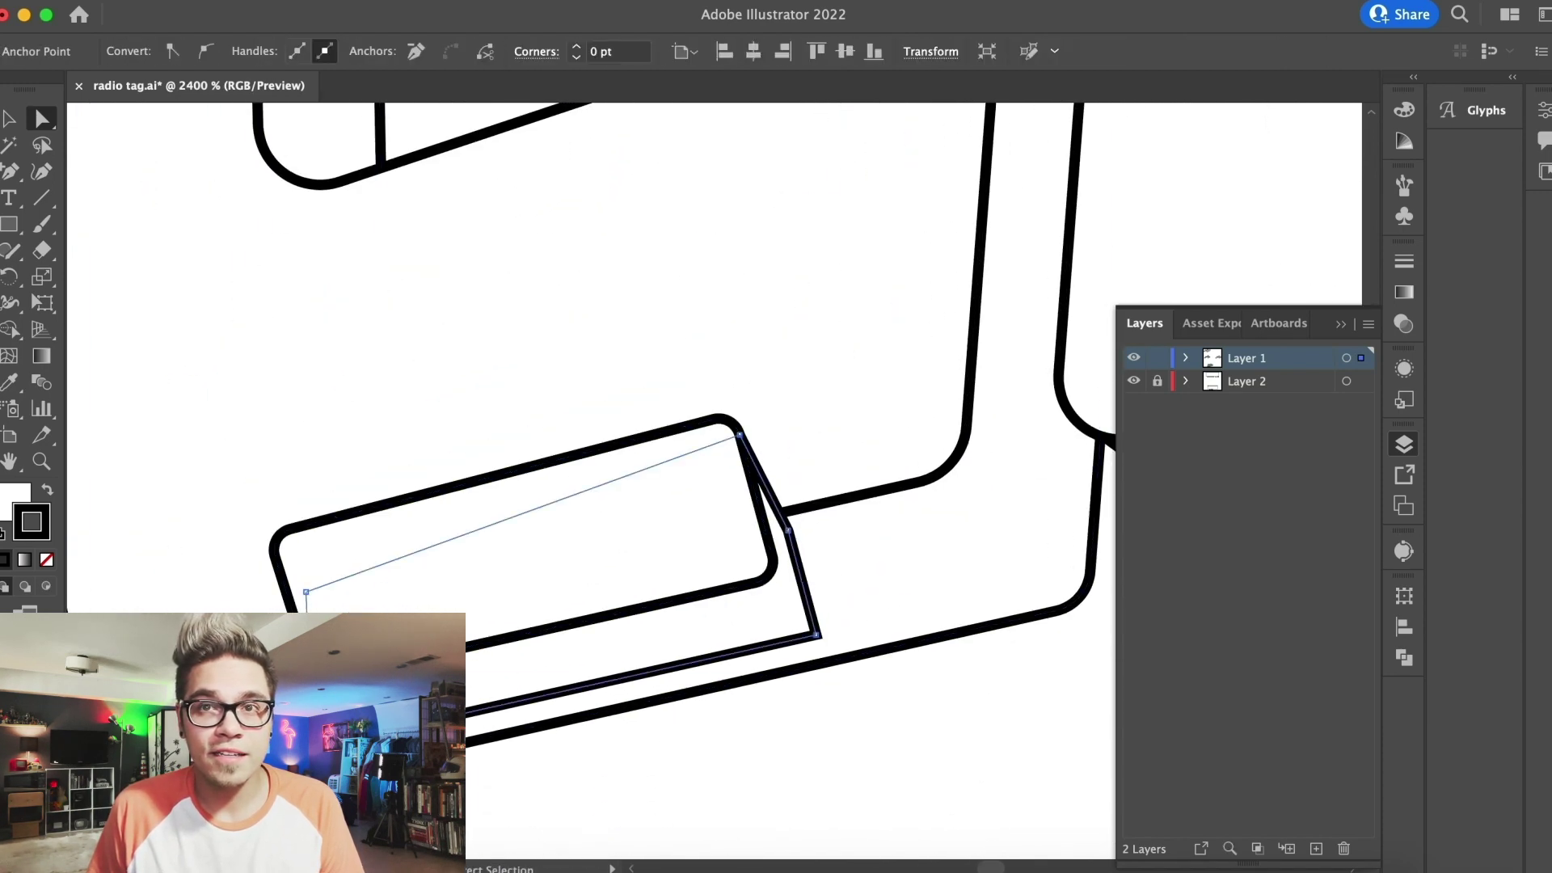
pyautogui.moveTo(817, 635); pyautogui.dragTo(817, 634)
pyautogui.press('super+shift+a')
# Add anchor points to the right and lower-left edges of the depth shapes behind the two small blocks under the A's arch
pyautogui.press('super+minus')
pyautogui.press('super+minus')
pyautogui.press('super+minus')
pyautogui.hscroll(-4, 715, 481)
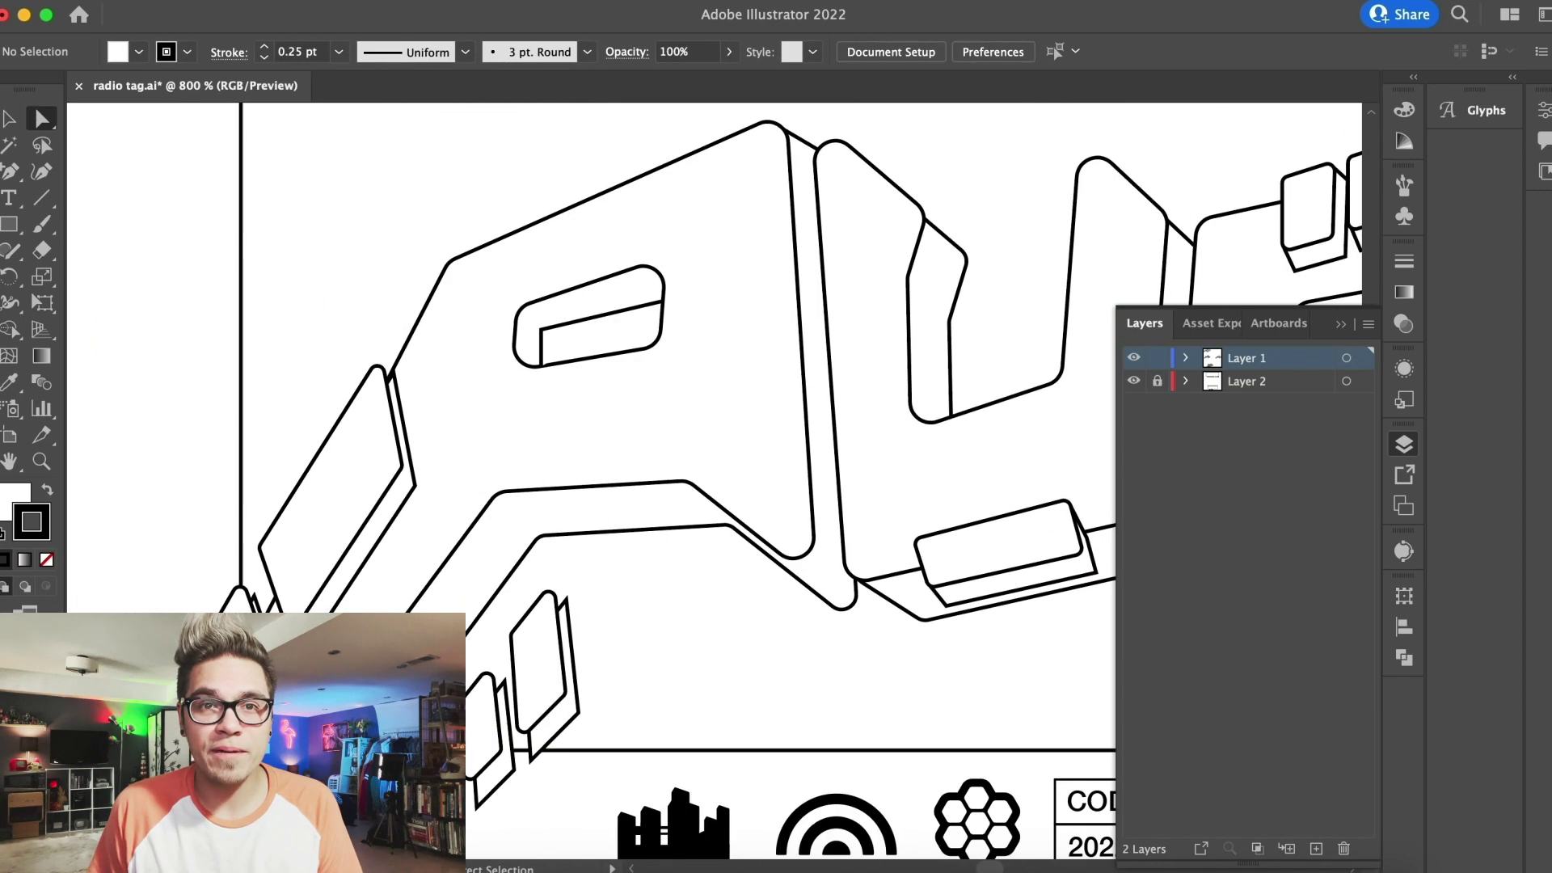
pyautogui.click(573, 624)
pyautogui.press('super+plus')
pyautogui.press('super+plus')
pyautogui.press('super+plus')
pyautogui.press('super+plus')
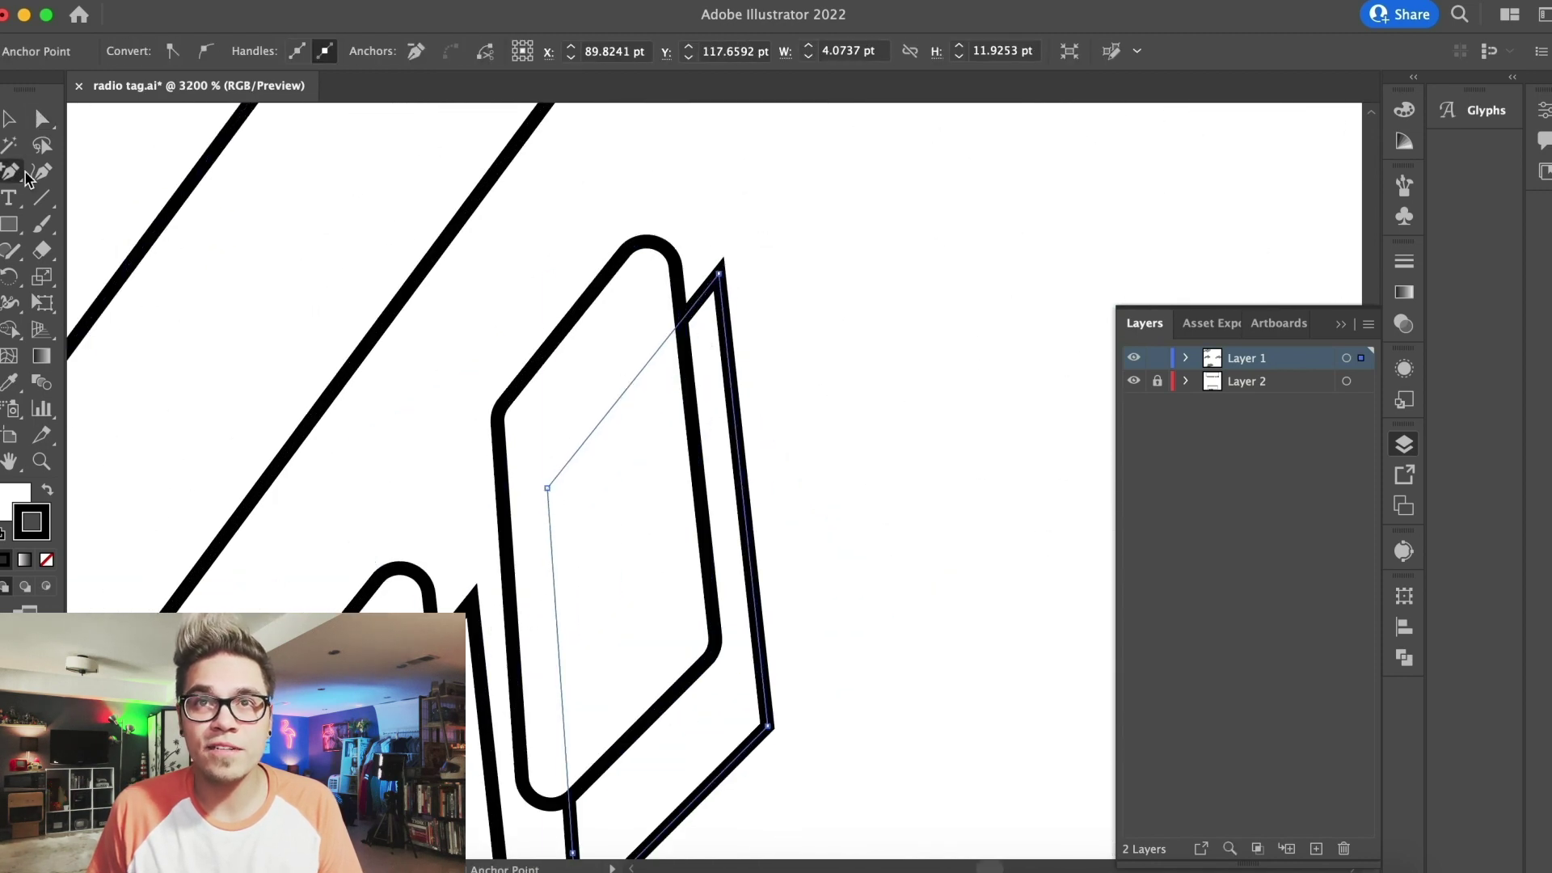
pyautogui.click(730, 355)
pyautogui.scroll(-2, 719, 364)
pyautogui.click(463, 590)
pyautogui.click(553, 753)
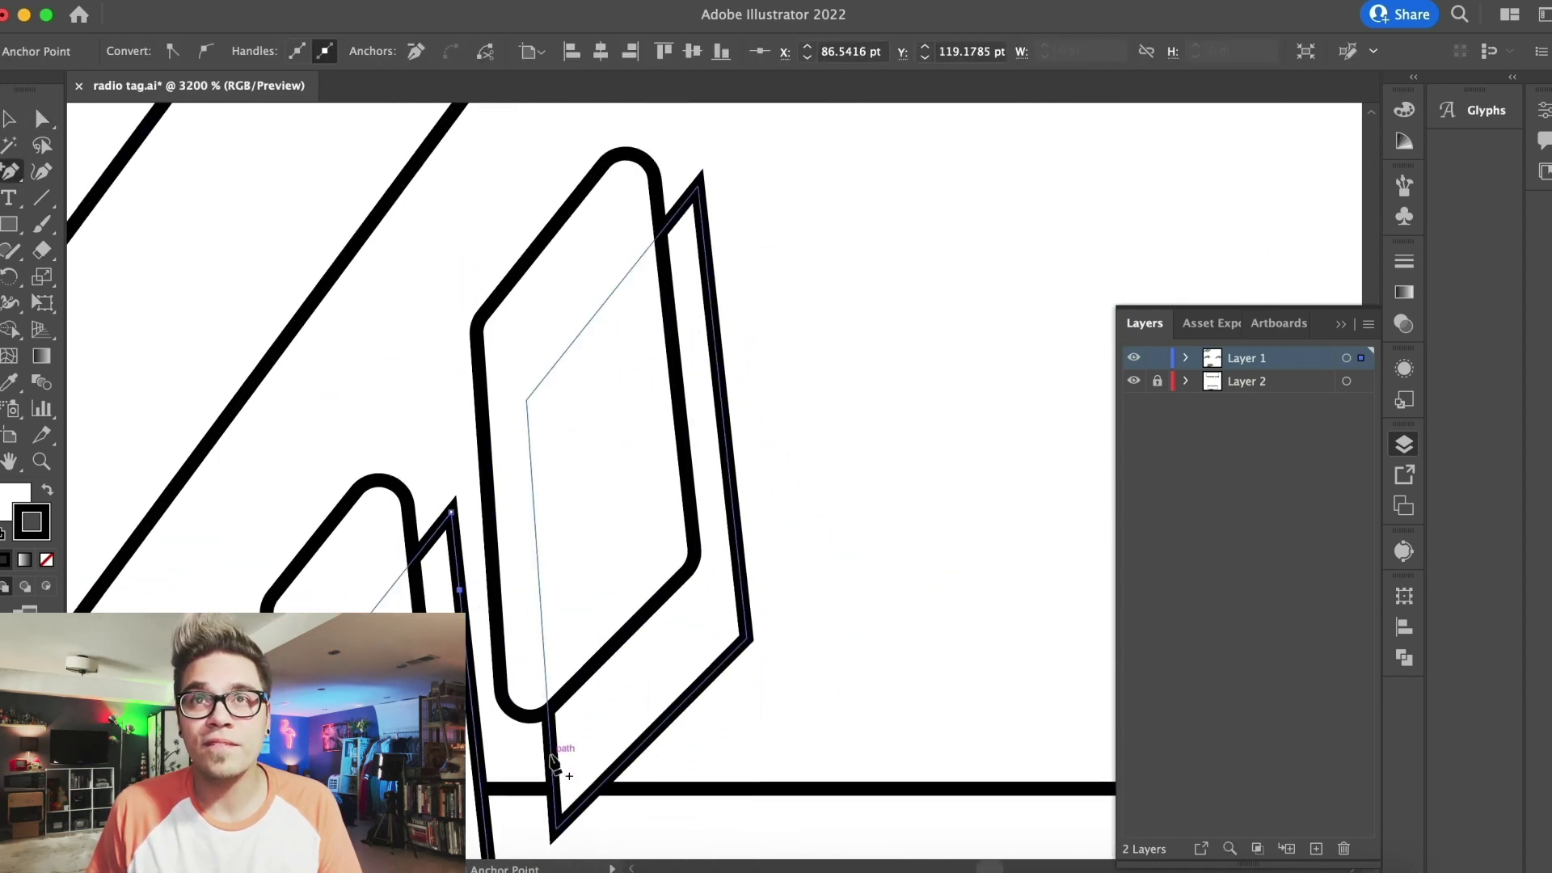
# Add an anchor point near the lower-left corner of the depth shape behind the left small block under the A
pyautogui.scroll(-5, 558, 752)
pyautogui.click(384, 827)
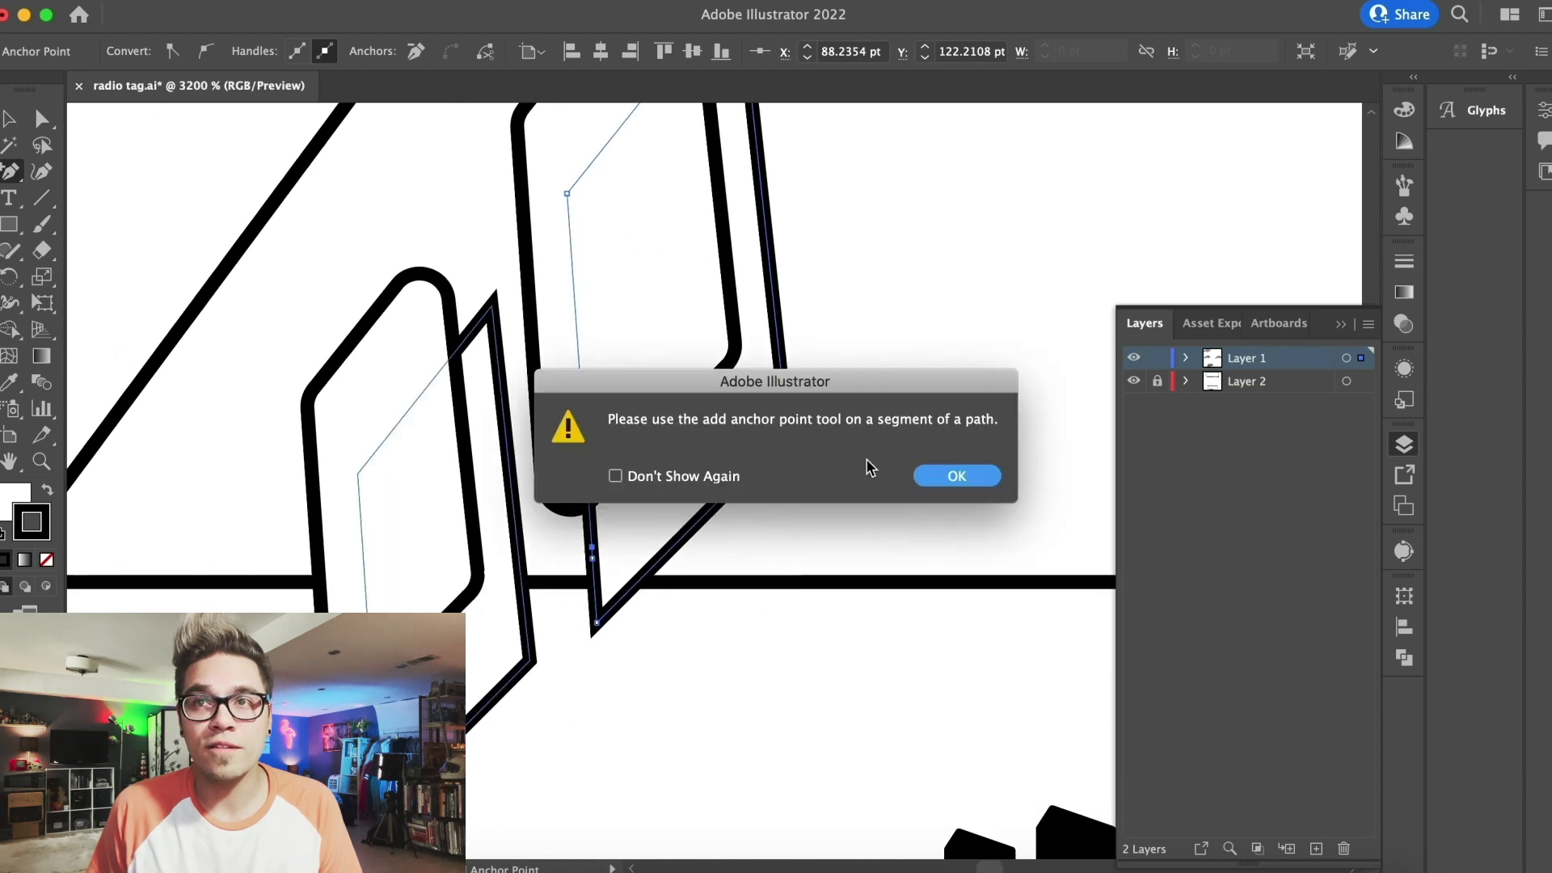
pyautogui.click(956, 476)
pyautogui.click(239, 475)
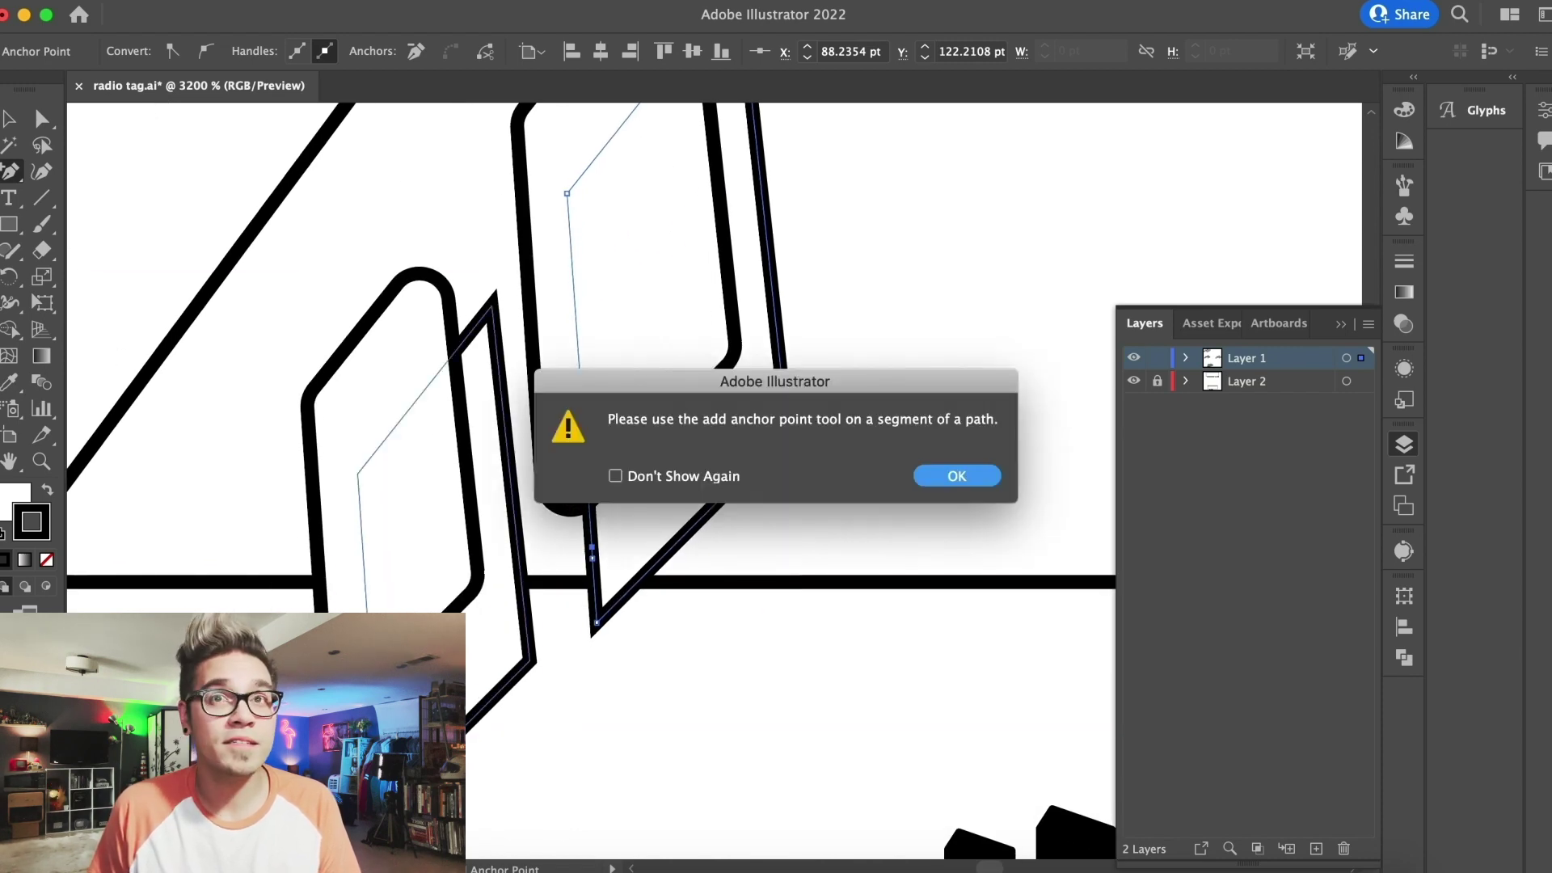
pyautogui.press('Return')
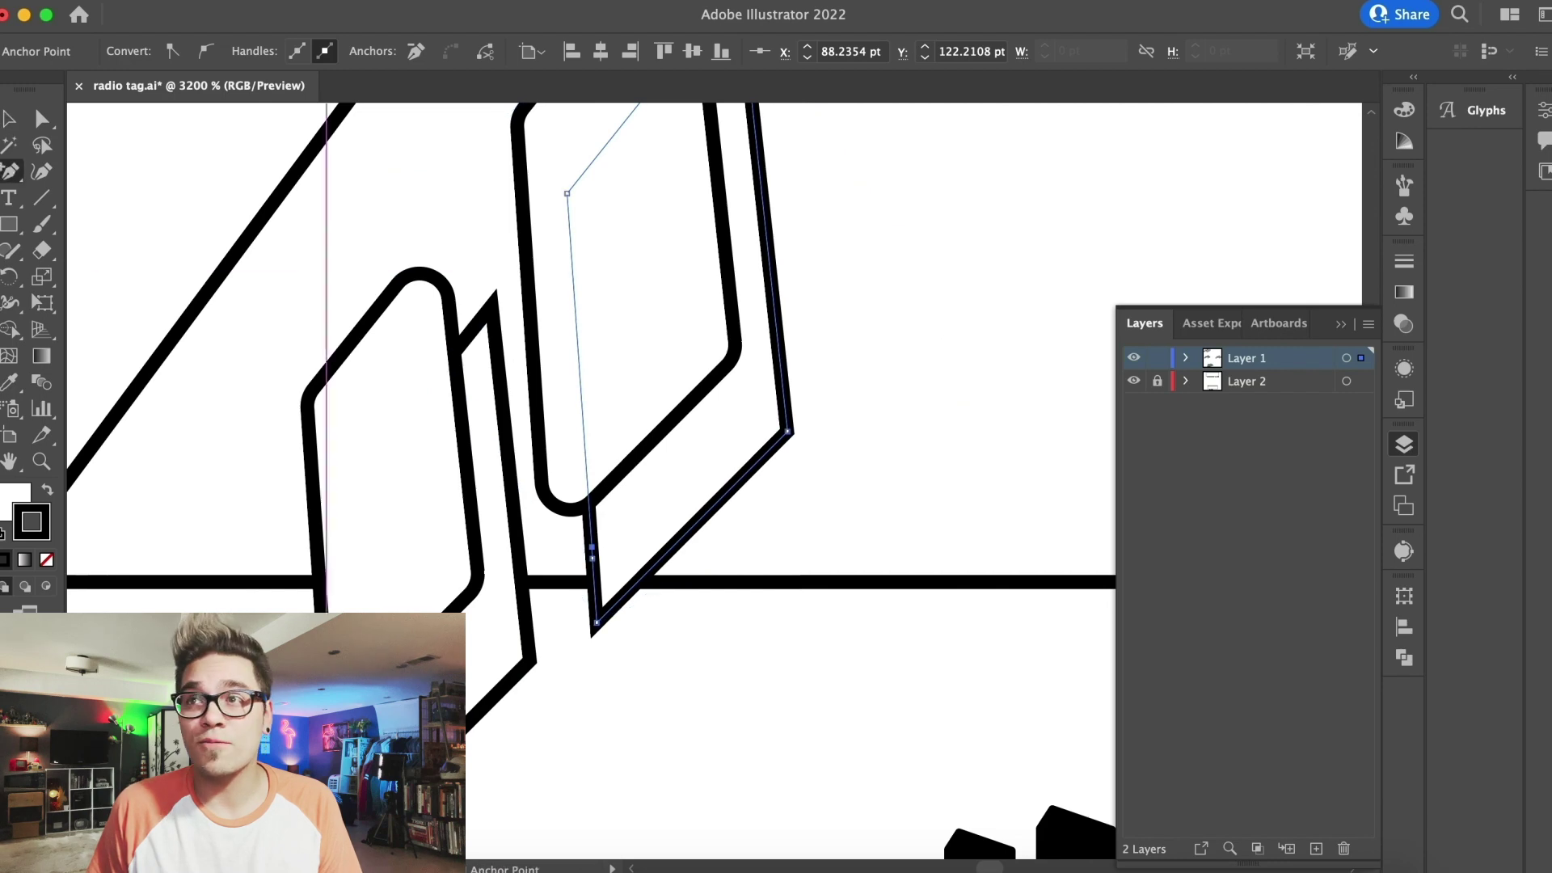
pyautogui.click(378, 776)
pyautogui.press('super+z')
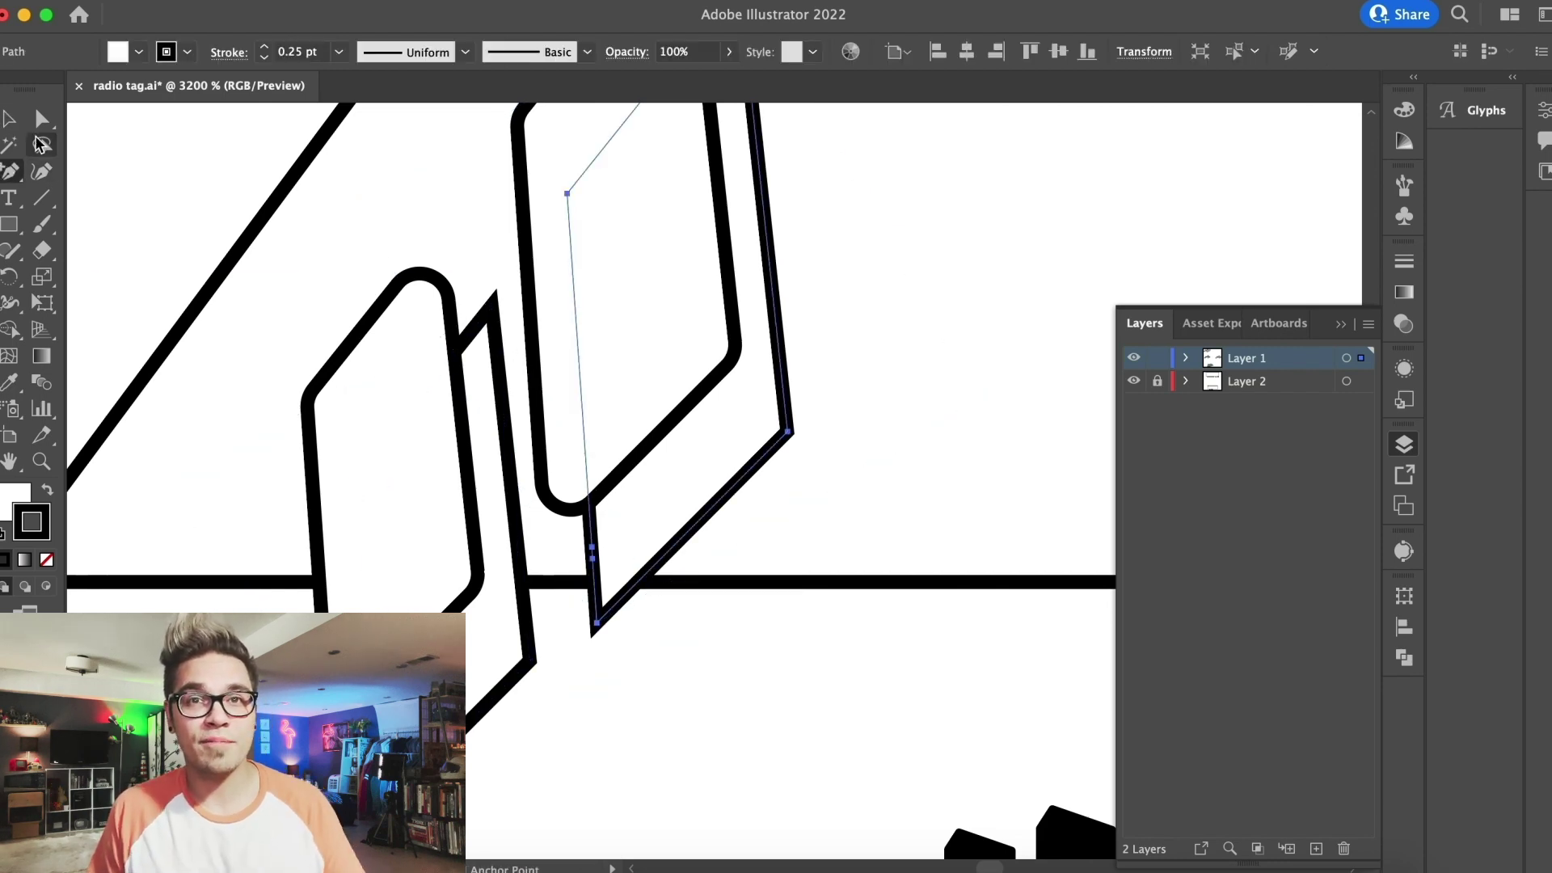
# Move the depth anchors of the small blocks under the A onto the front blocks' rounded lower-left corners and the left block's top corner
pyautogui.click(42, 119)
pyautogui.click(377, 756)
pyautogui.moveTo(376, 756); pyautogui.dragTo(325, 675)
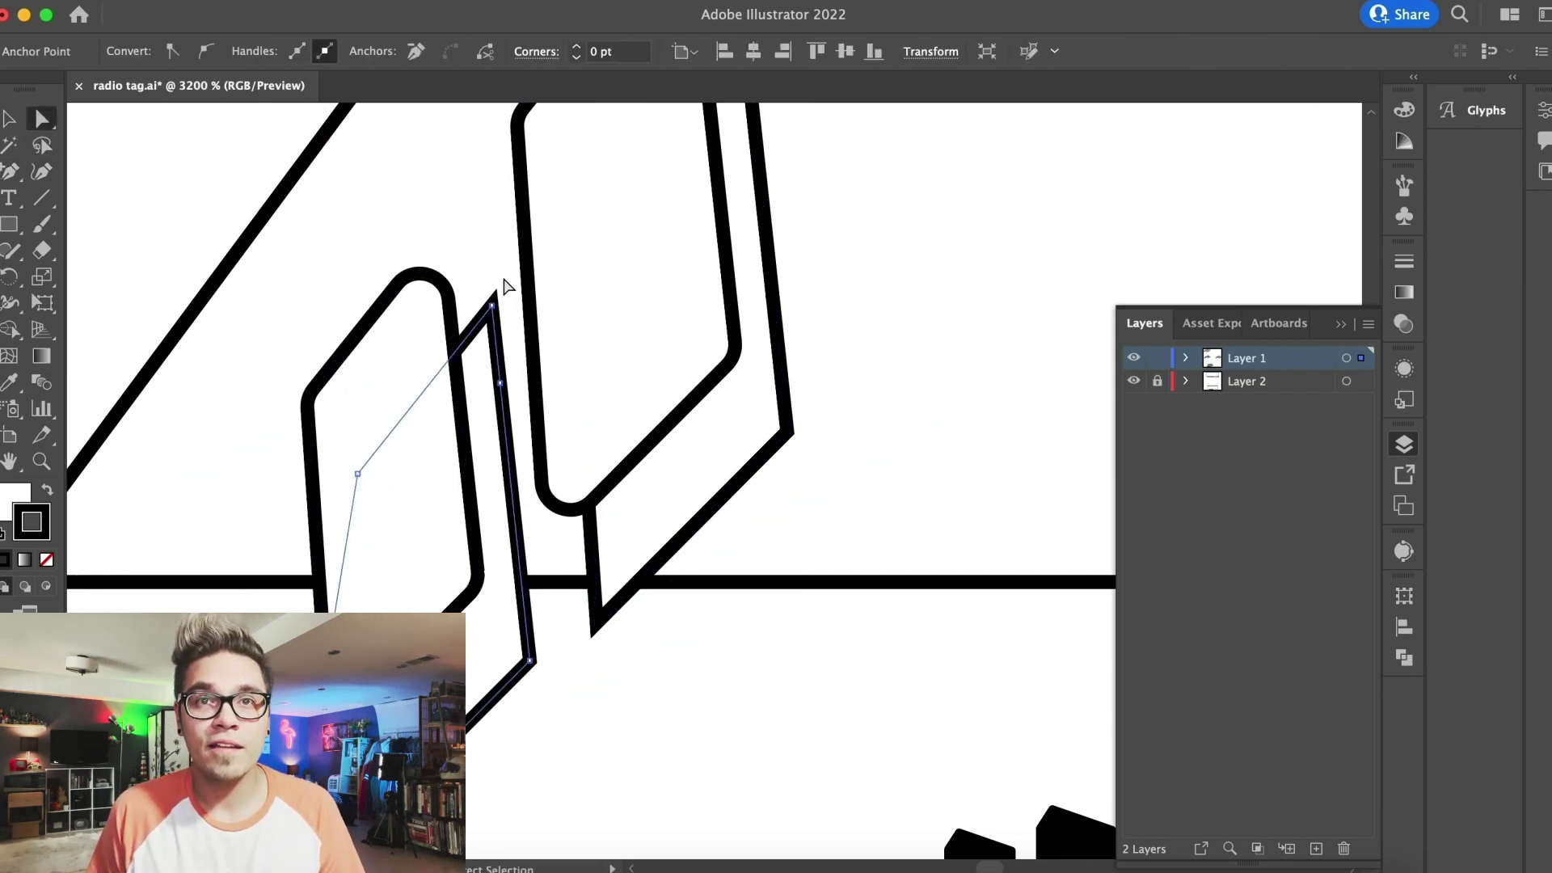
pyautogui.moveTo(492, 306); pyautogui.dragTo(557, 485)
# Delete the extra anchor point near the lower-left corner of the right small block's depth shape
pyautogui.click(9, 171)
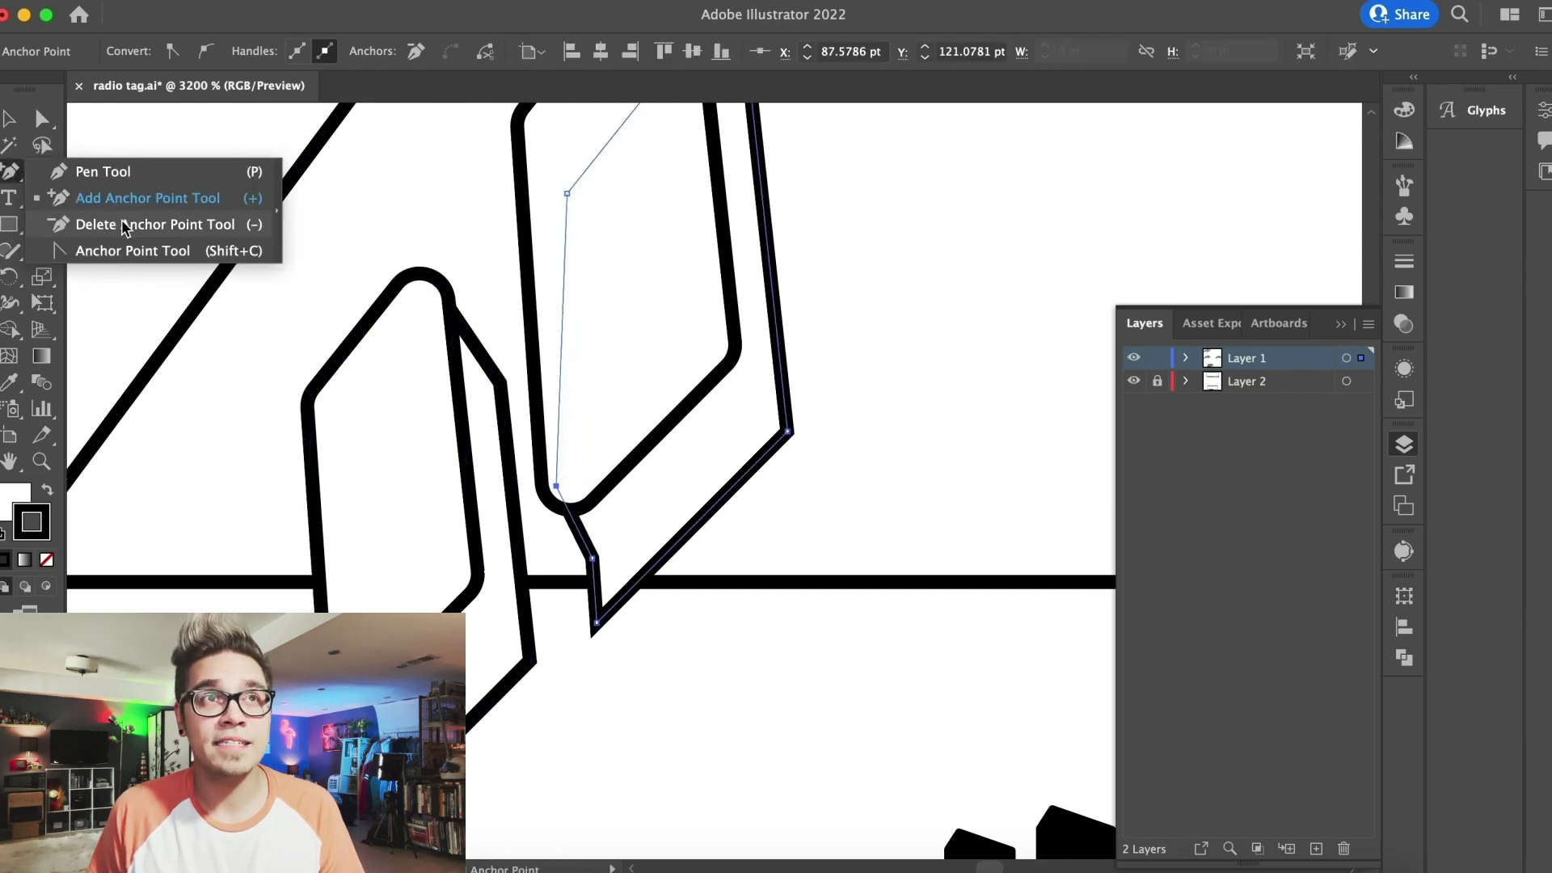
pyautogui.click(125, 226)
pyautogui.click(591, 556)
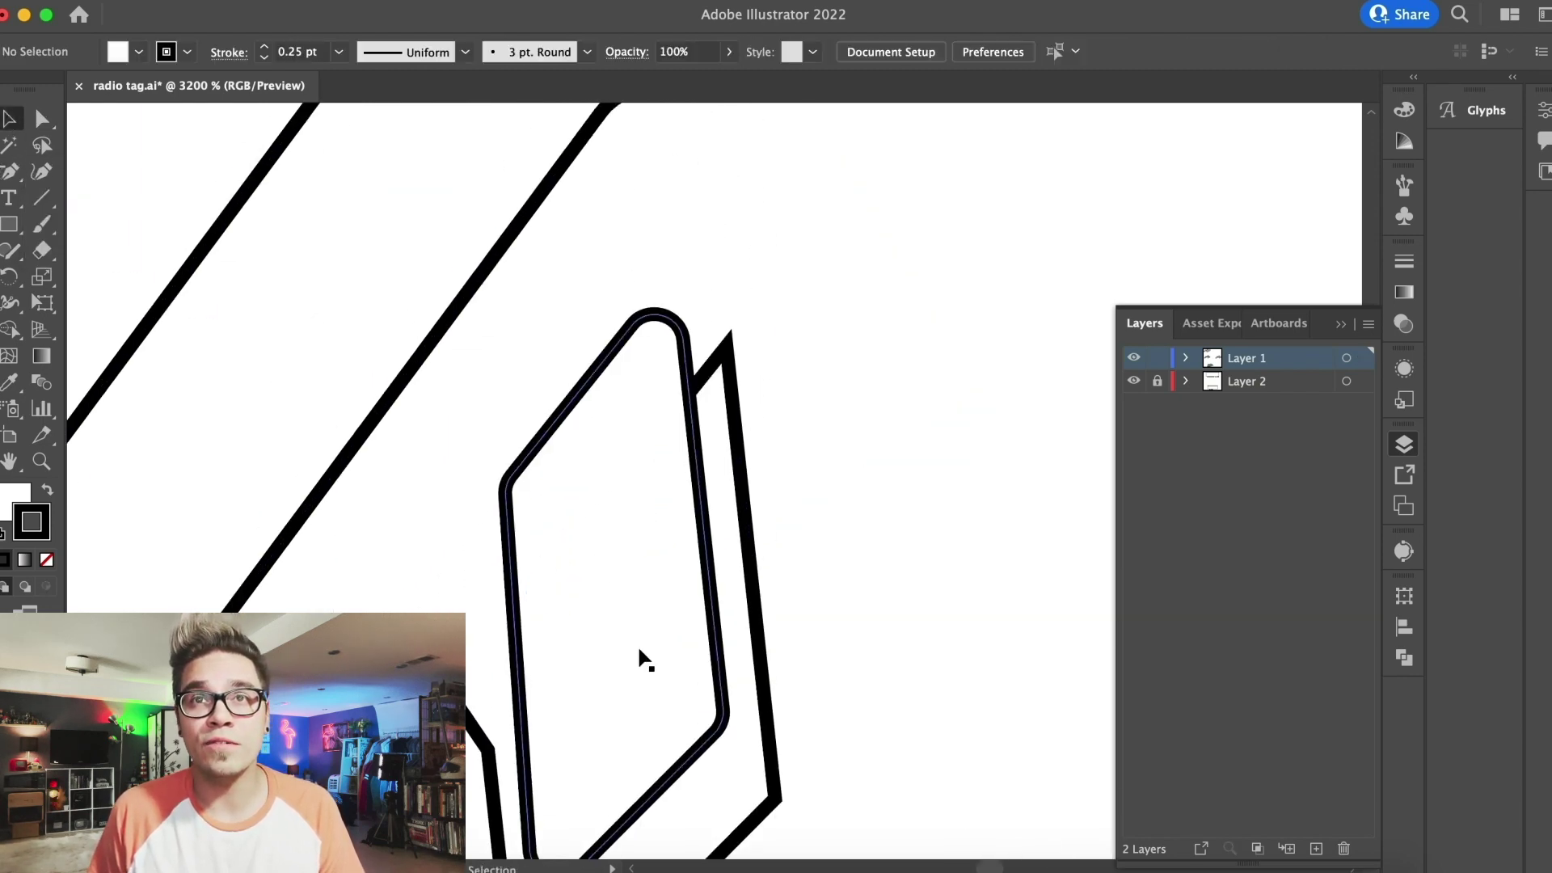
# Add an anchor point on the right small block's depth shape and move its top corner onto the front block's rounded corner
pyautogui.click(10, 171)
pyautogui.click(42, 119)
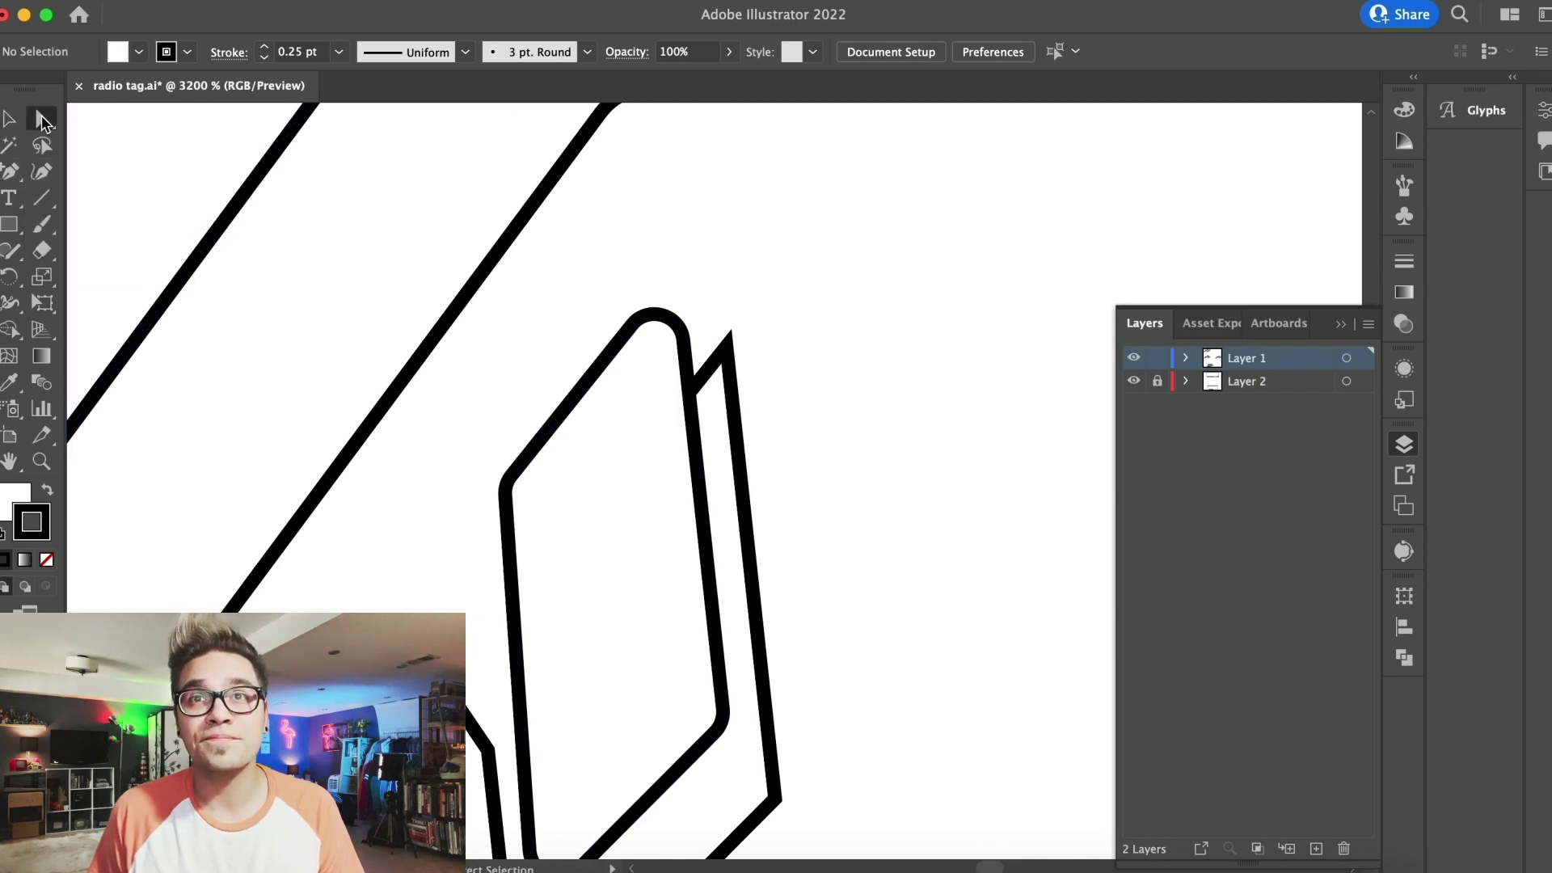
pyautogui.moveTo(738, 409); pyautogui.dragTo(673, 332)
pyautogui.click(763, 309)
# Shift the bottom tip of the left small block's depth shape under the A slightly to the right
pyautogui.scroll(-4, 762, 308)
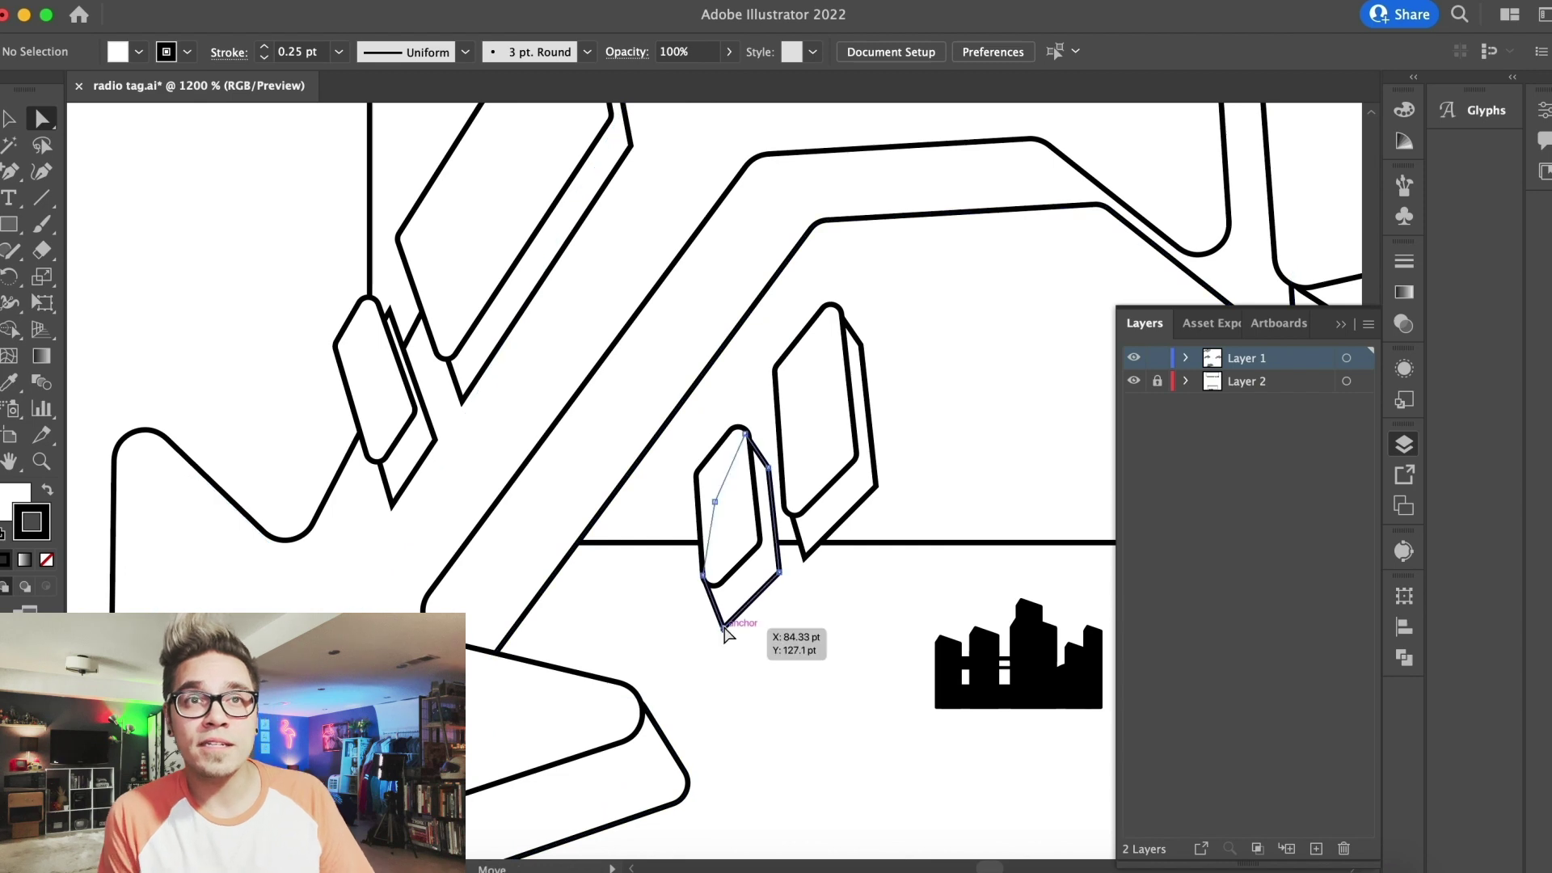
pyautogui.click(723, 629)
pyautogui.press('super+equal')
pyautogui.press('super+equal')
pyautogui.press('super+equal')
pyautogui.moveTo(726, 467); pyautogui.dragTo(746, 460)
pyautogui.click(752, 592)
# Move the lower-left depth anchor of the small block outside the A's left leg onto the front block's rounded corner
pyautogui.press('super+minus')
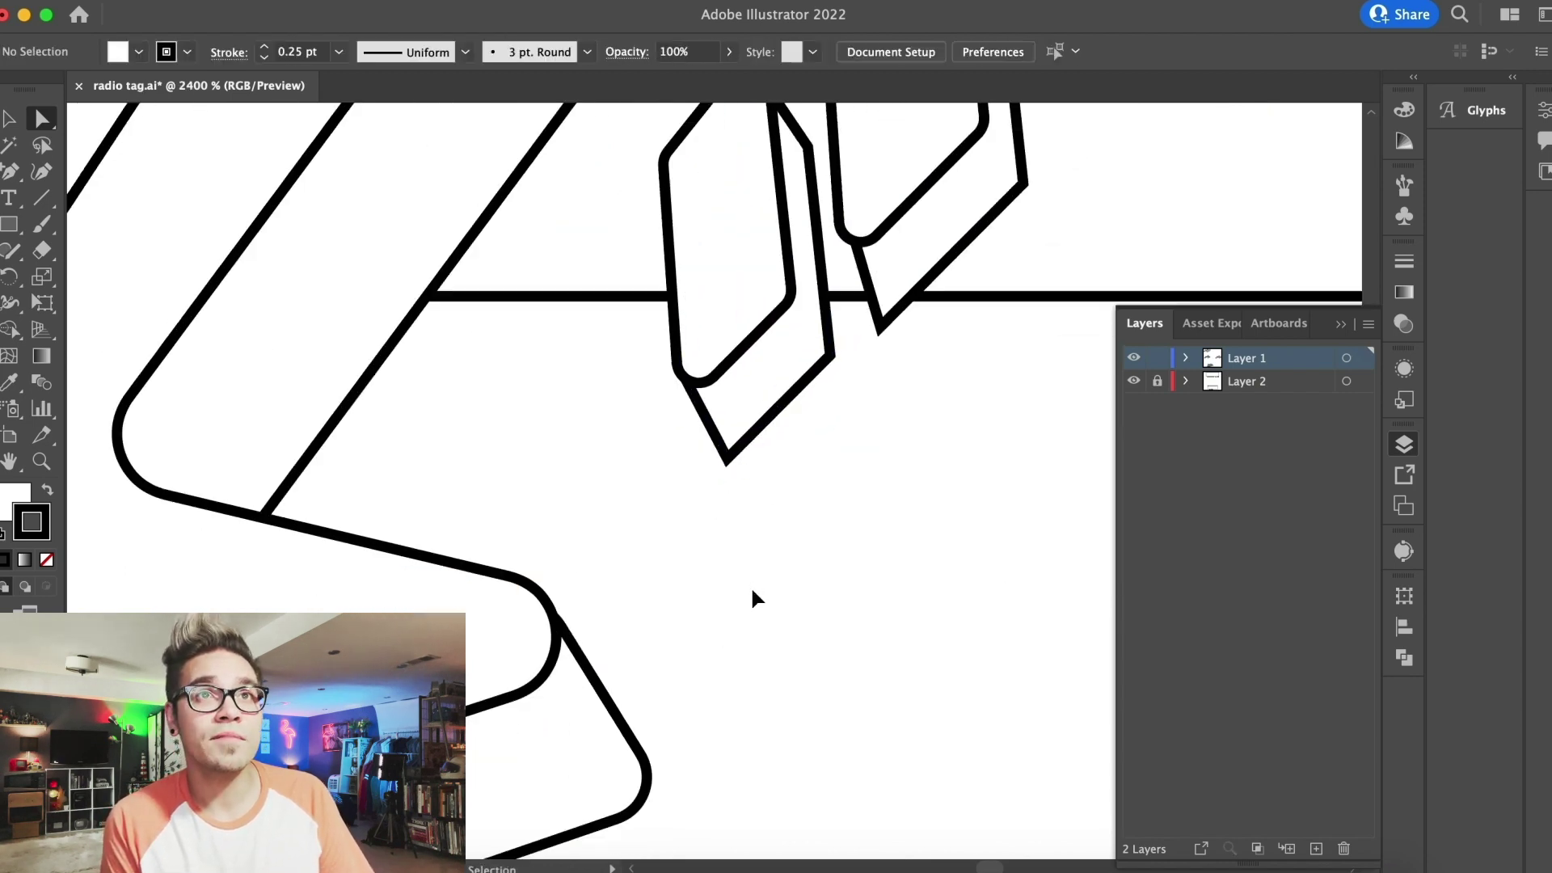
pyautogui.press('super+minus')
pyautogui.hscroll(-4, 646, 485)
pyautogui.scroll(2, 647, 485)
pyautogui.click(584, 465)
pyautogui.press('super+equal')
pyautogui.press('super+equal')
pyautogui.moveTo(670, 393); pyautogui.dragTo(630, 340)
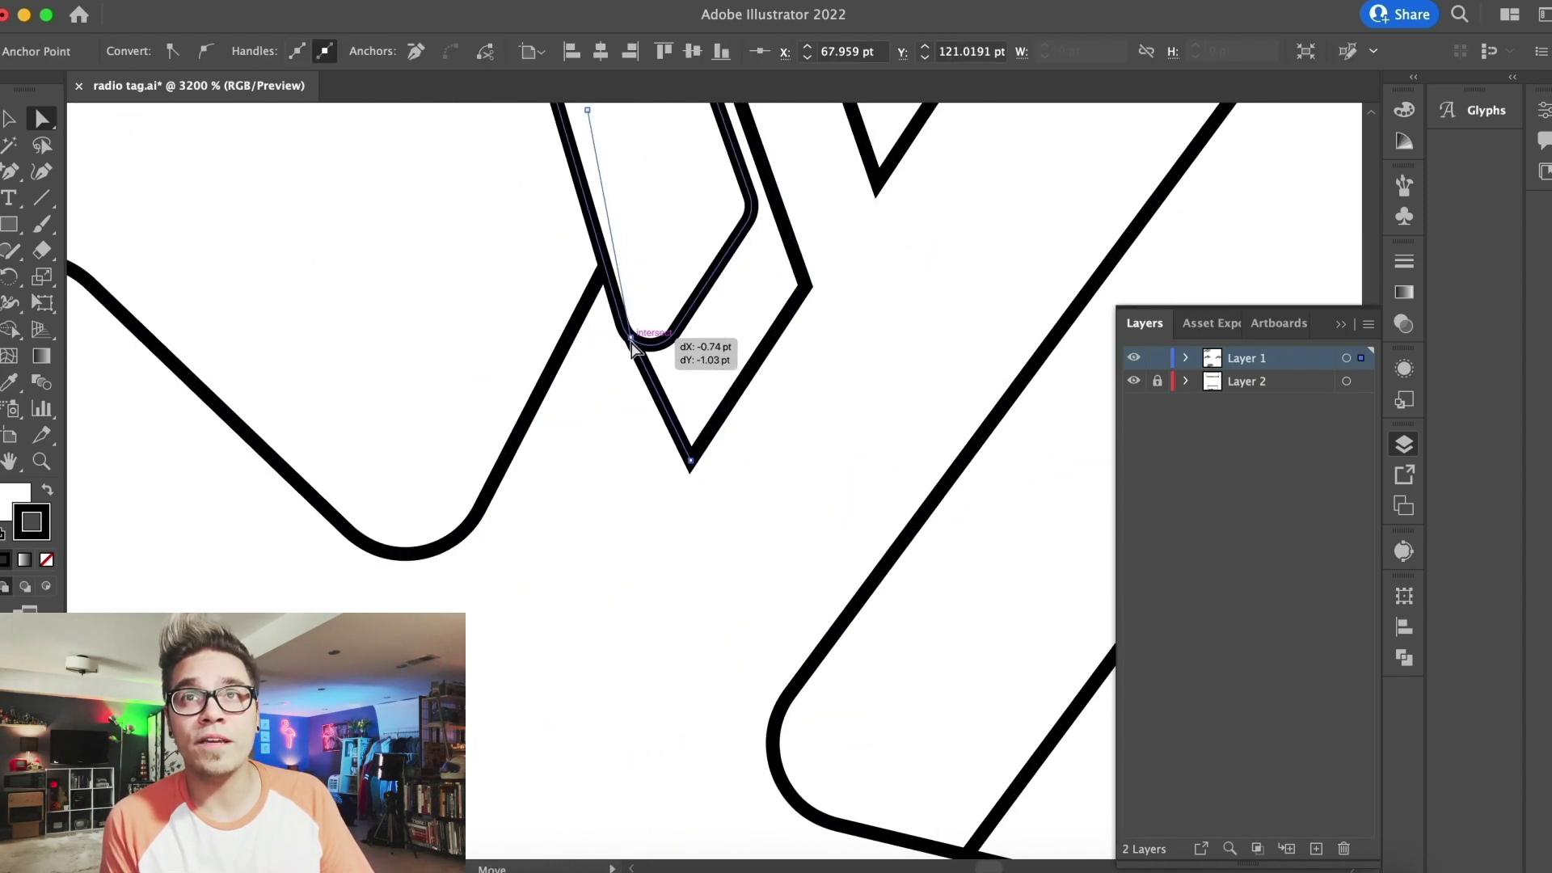
pyautogui.click(450, 271)
# Add an anchor point to the large block's depth shape outside the A's left leg and move its bottom tip onto the front's rounded corner
pyautogui.scroll(6, 450, 271)
pyautogui.click(804, 592)
pyautogui.hscroll(3, 627, 506)
pyautogui.scroll(1, 627, 506)
pyautogui.click(8, 171)
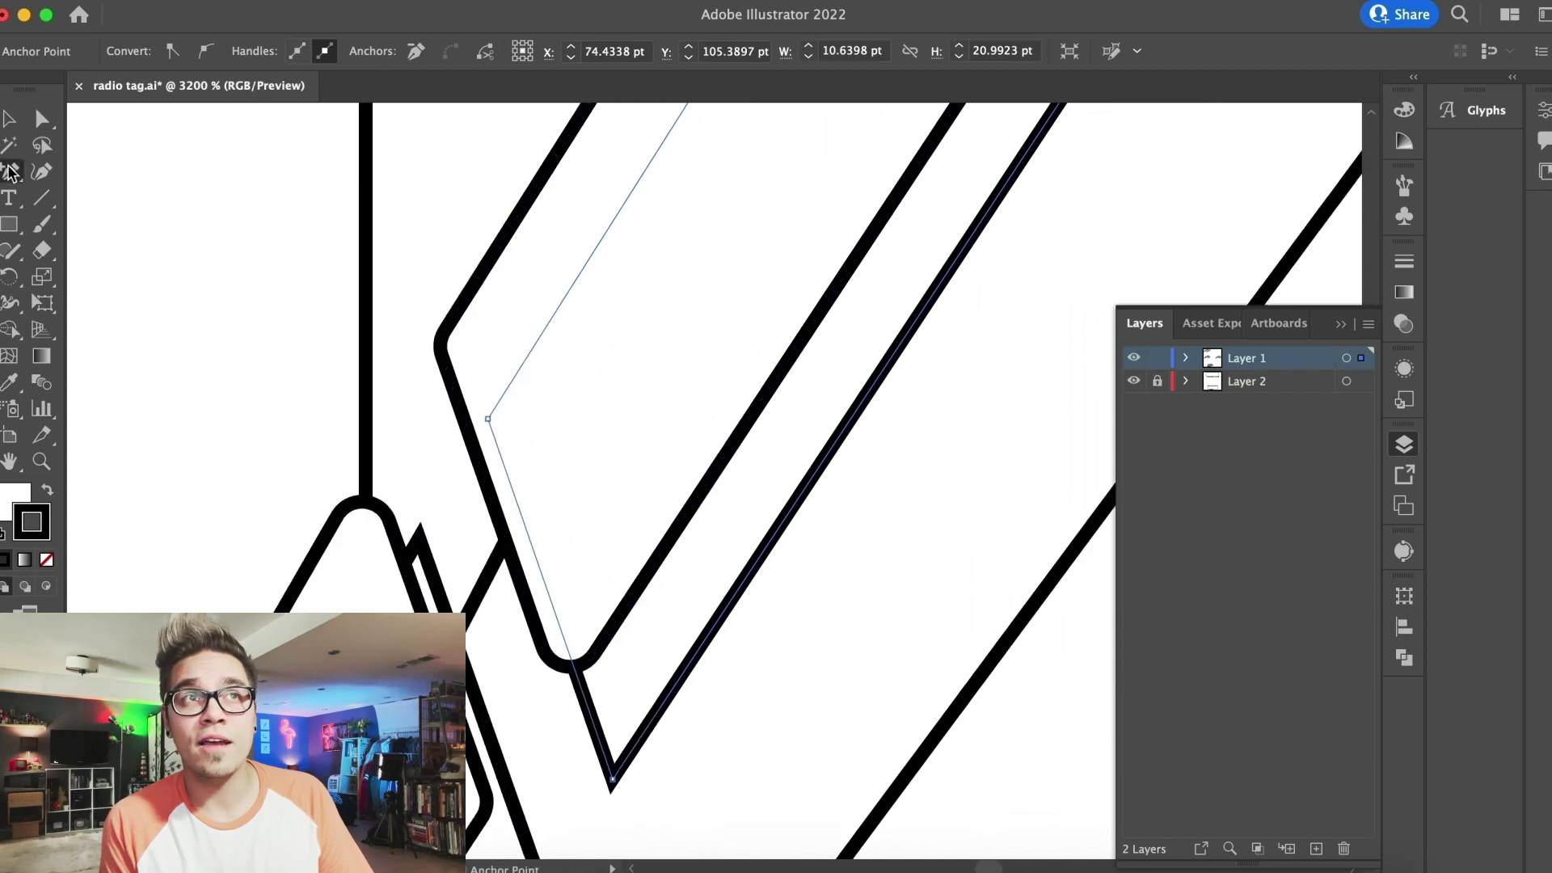
pyautogui.click(646, 728)
pyautogui.click(39, 120)
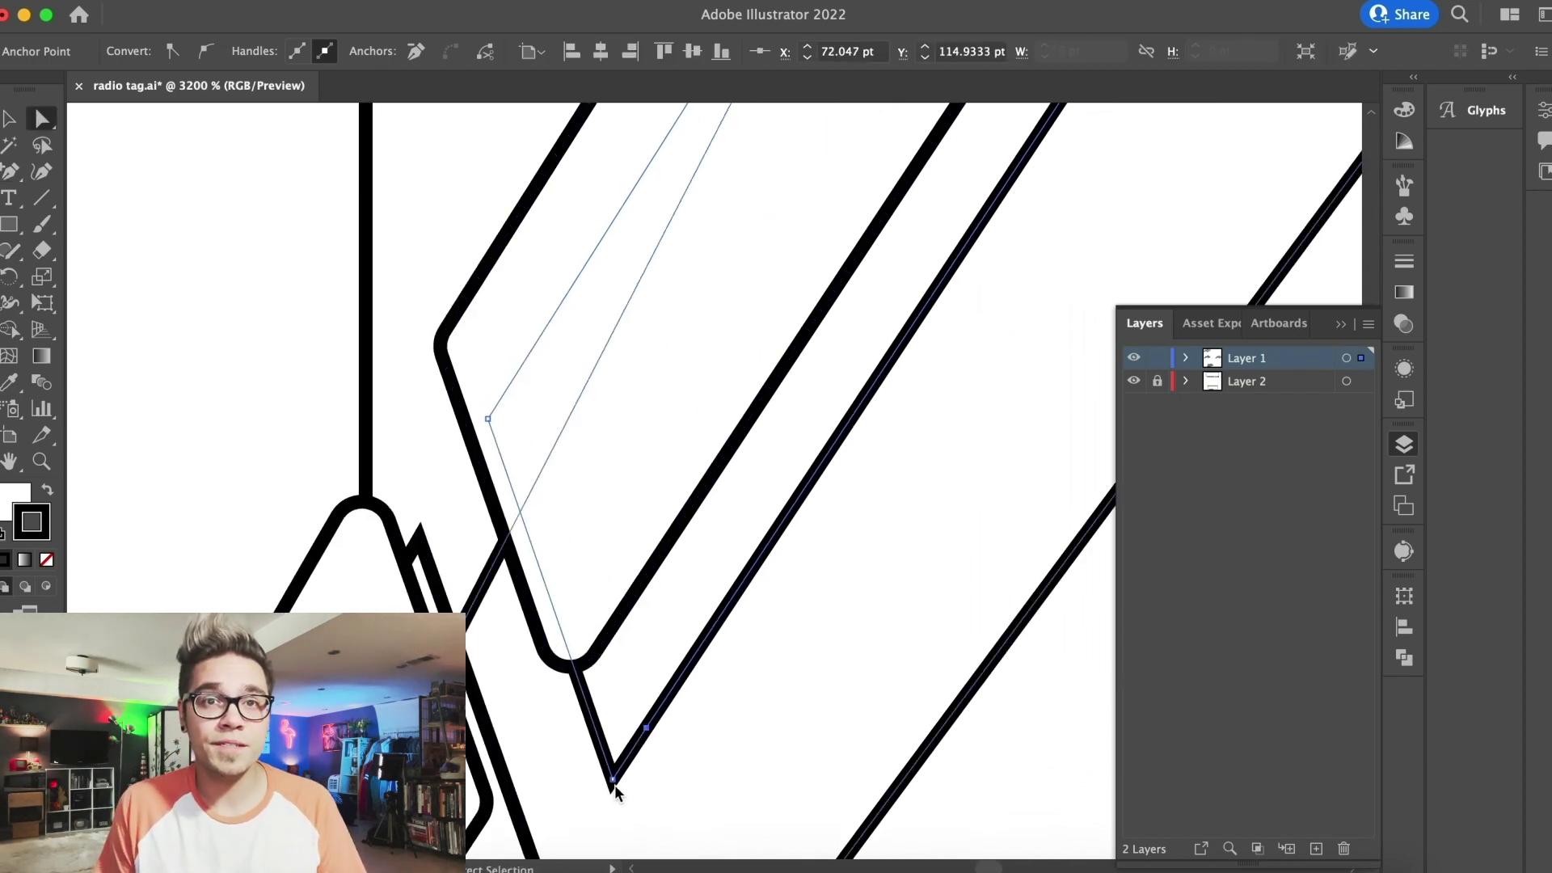
pyautogui.moveTo(613, 780); pyautogui.dragTo(558, 662)
pyautogui.click(208, 292)
# Add an anchor point to the small outer block's depth shape and move its top corner onto the front block's rounded top
pyautogui.scroll(3, 208, 293)
pyautogui.scroll(-3, 208, 292)
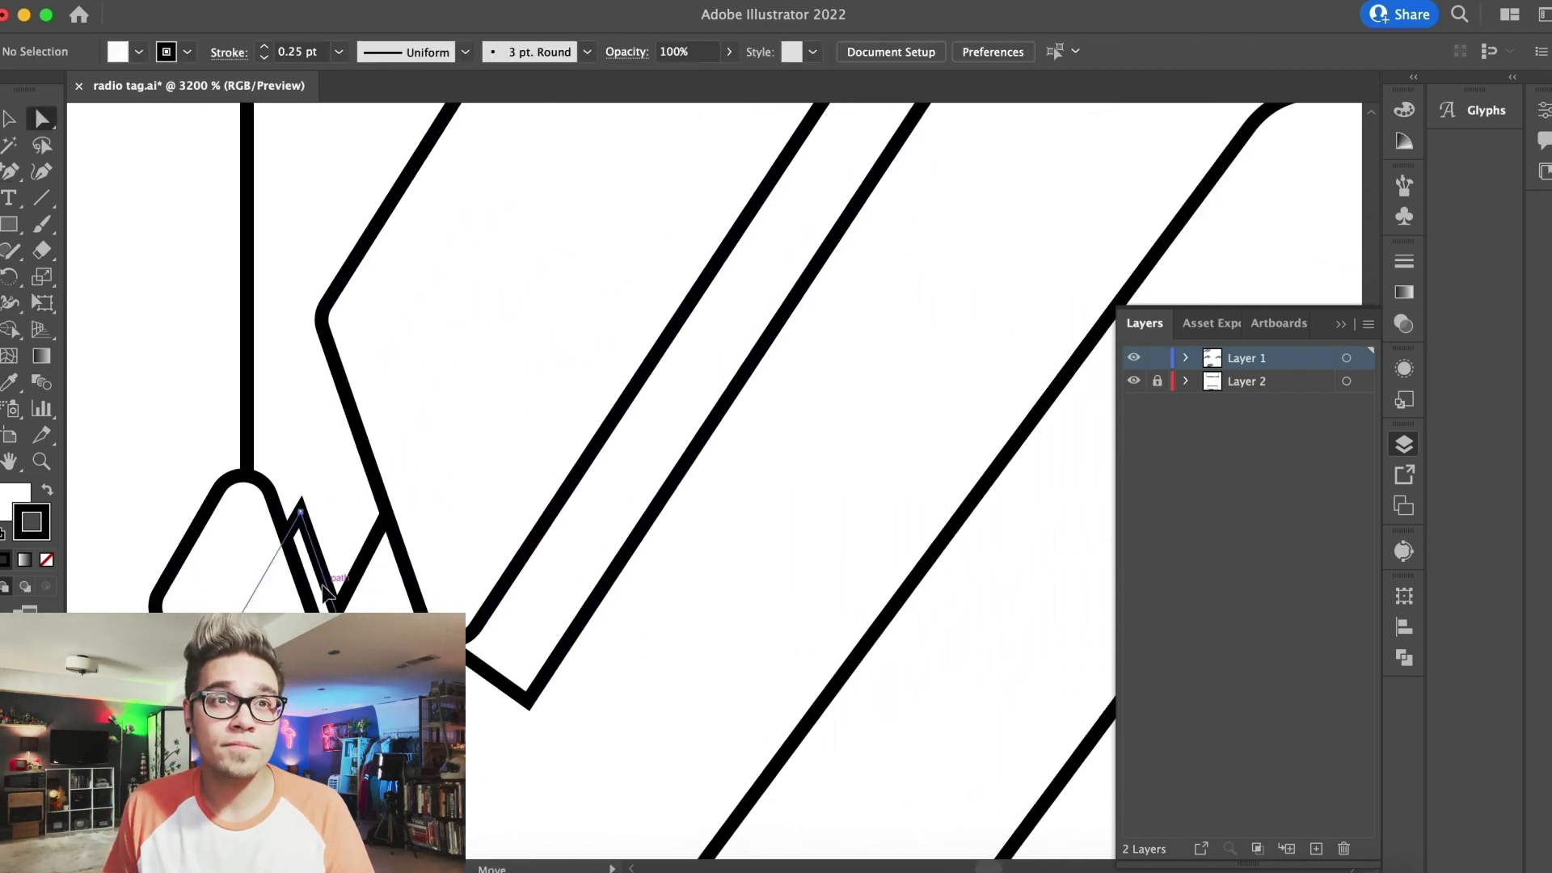
pyautogui.click(322, 572)
pyautogui.click(322, 553)
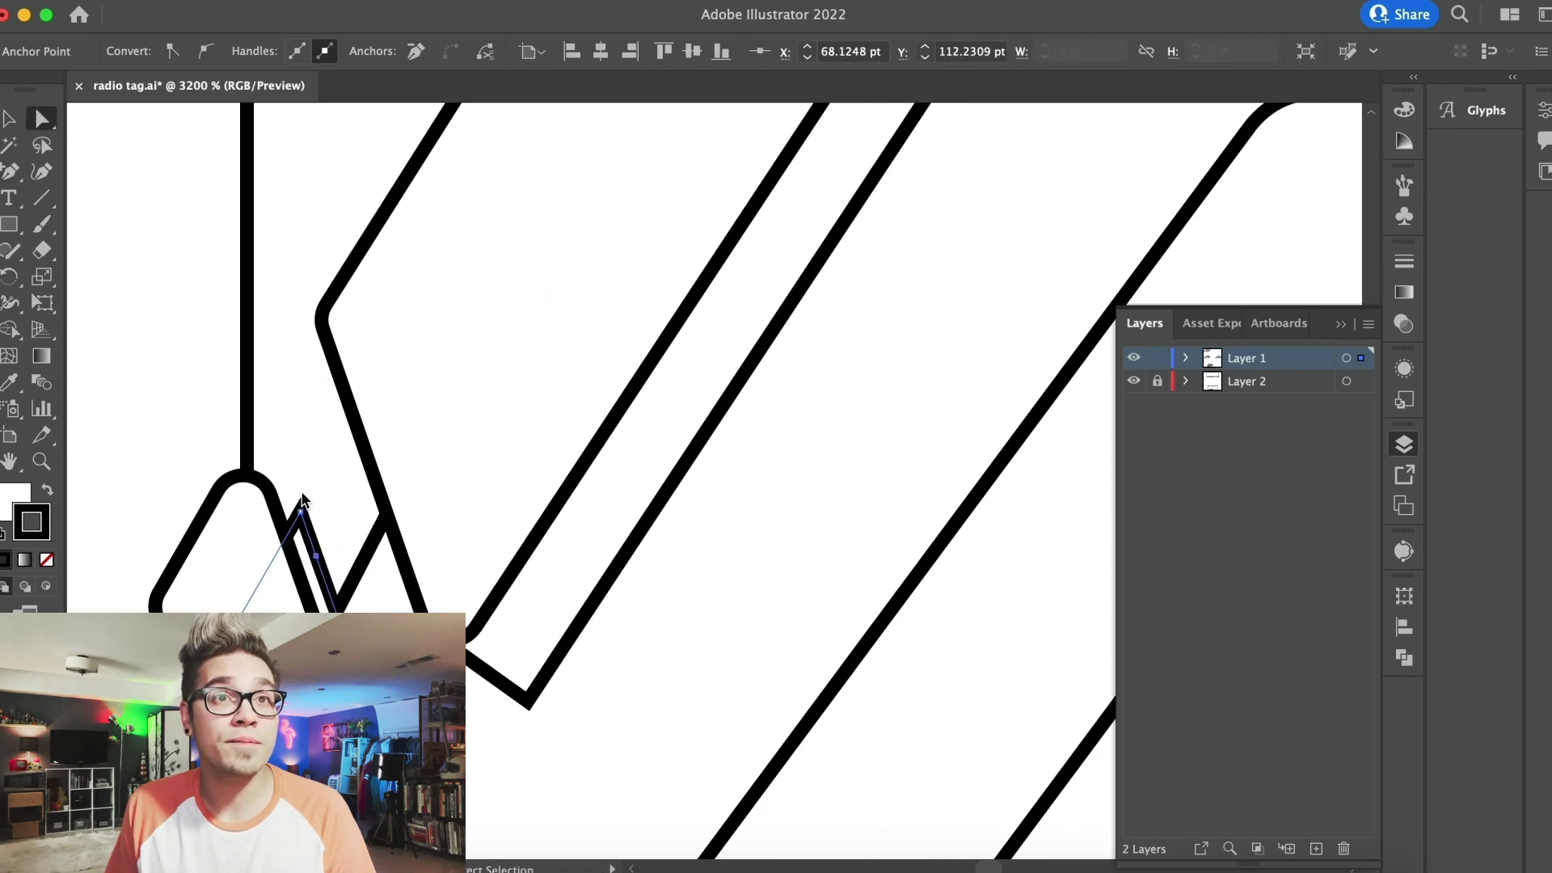
pyautogui.moveTo(300, 511); pyautogui.dragTo(266, 487)
pyautogui.click(181, 381)
# Add an anchor point on the large outer block's depth shape and move its top corner onto the front block's rounded top
pyautogui.scroll(7, 180, 381)
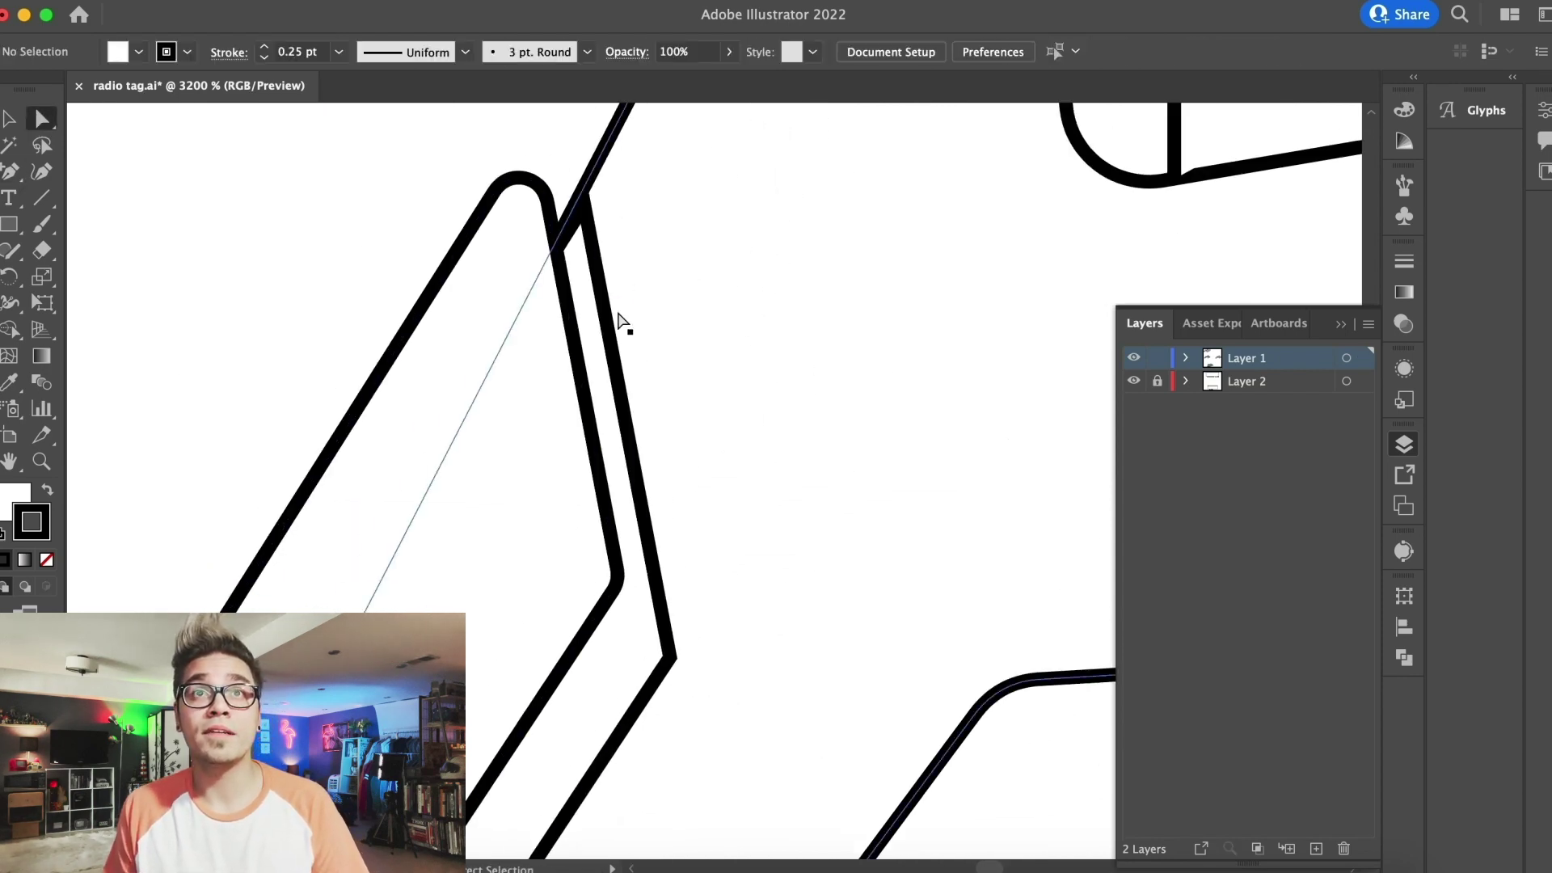
pyautogui.click(616, 320)
pyautogui.click(605, 316)
pyautogui.click(43, 119)
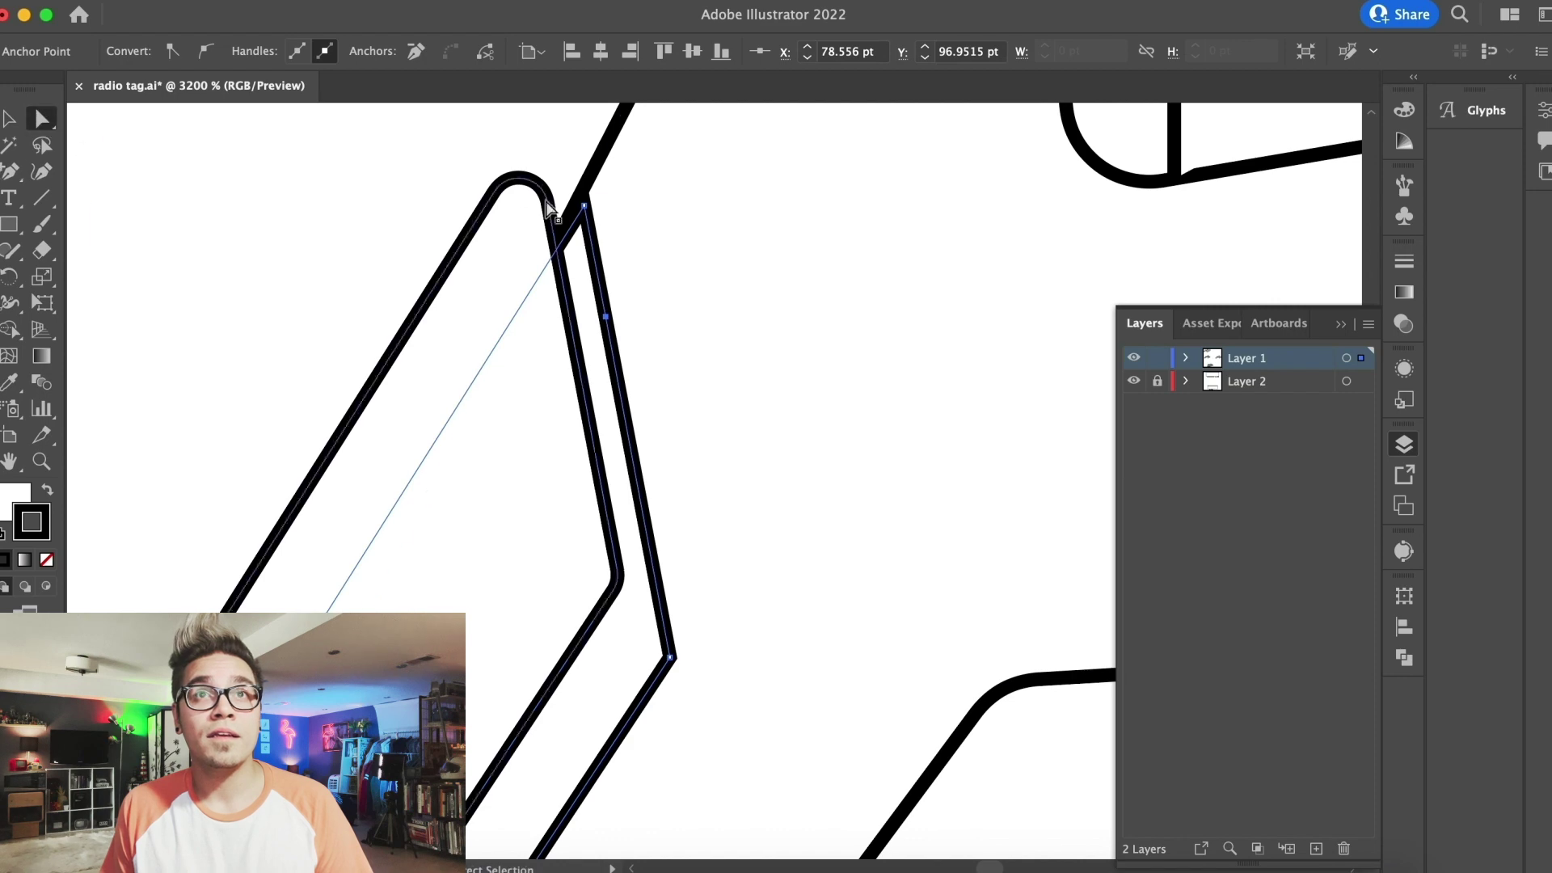
pyautogui.moveTo(584, 205); pyautogui.dragTo(534, 192)
pyautogui.click(360, 194)
# Inspect the accent blocks' depth shapes across the whole lettering
pyautogui.scroll(-10, 329, 190)
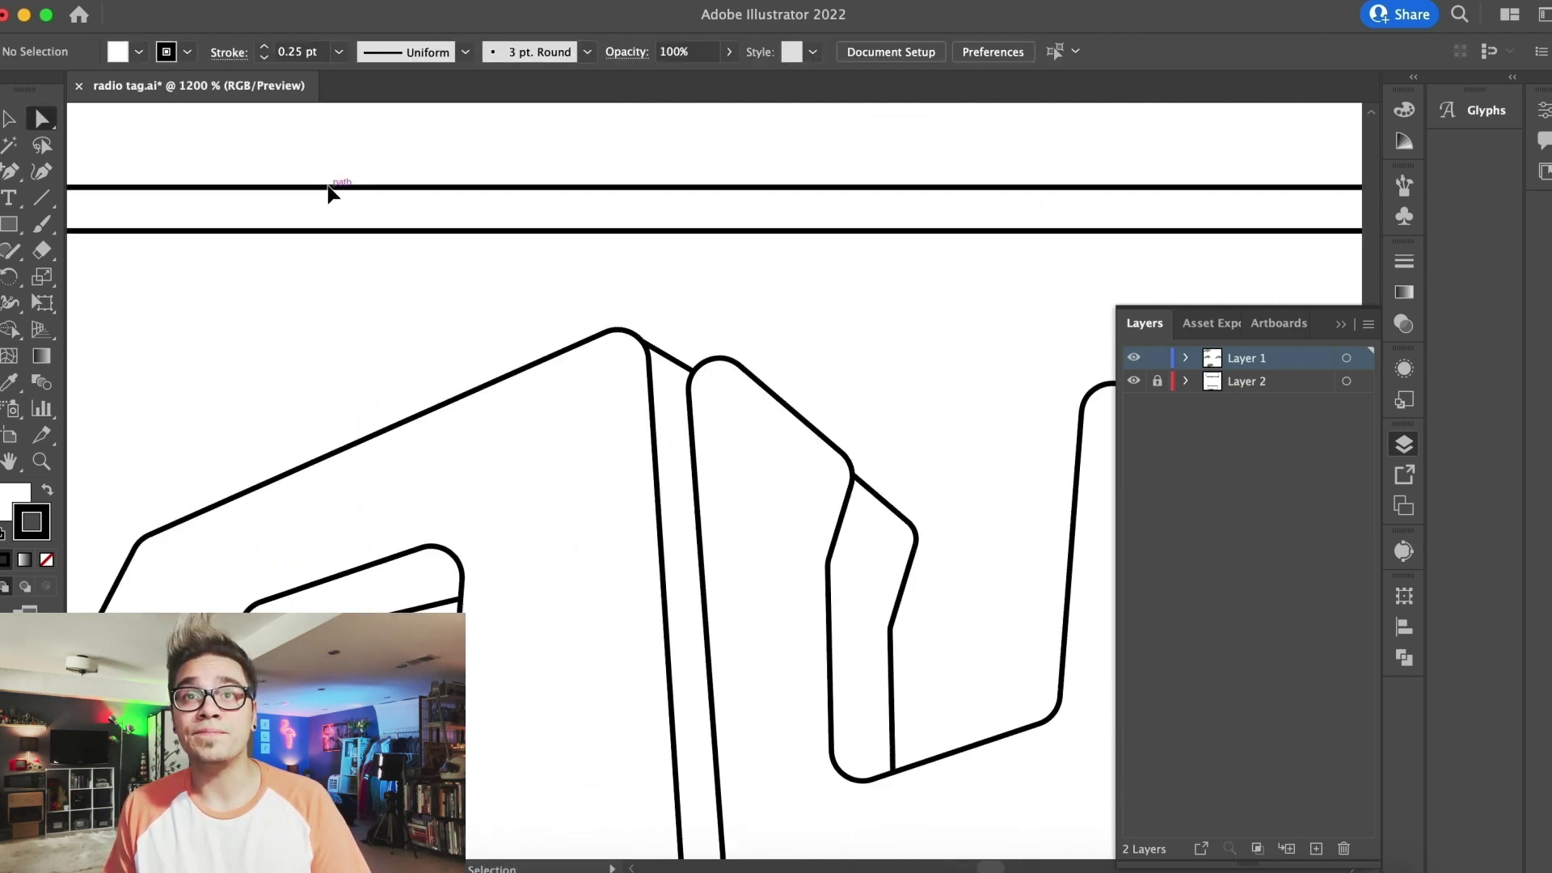
pyautogui.scroll(-2, 329, 194)
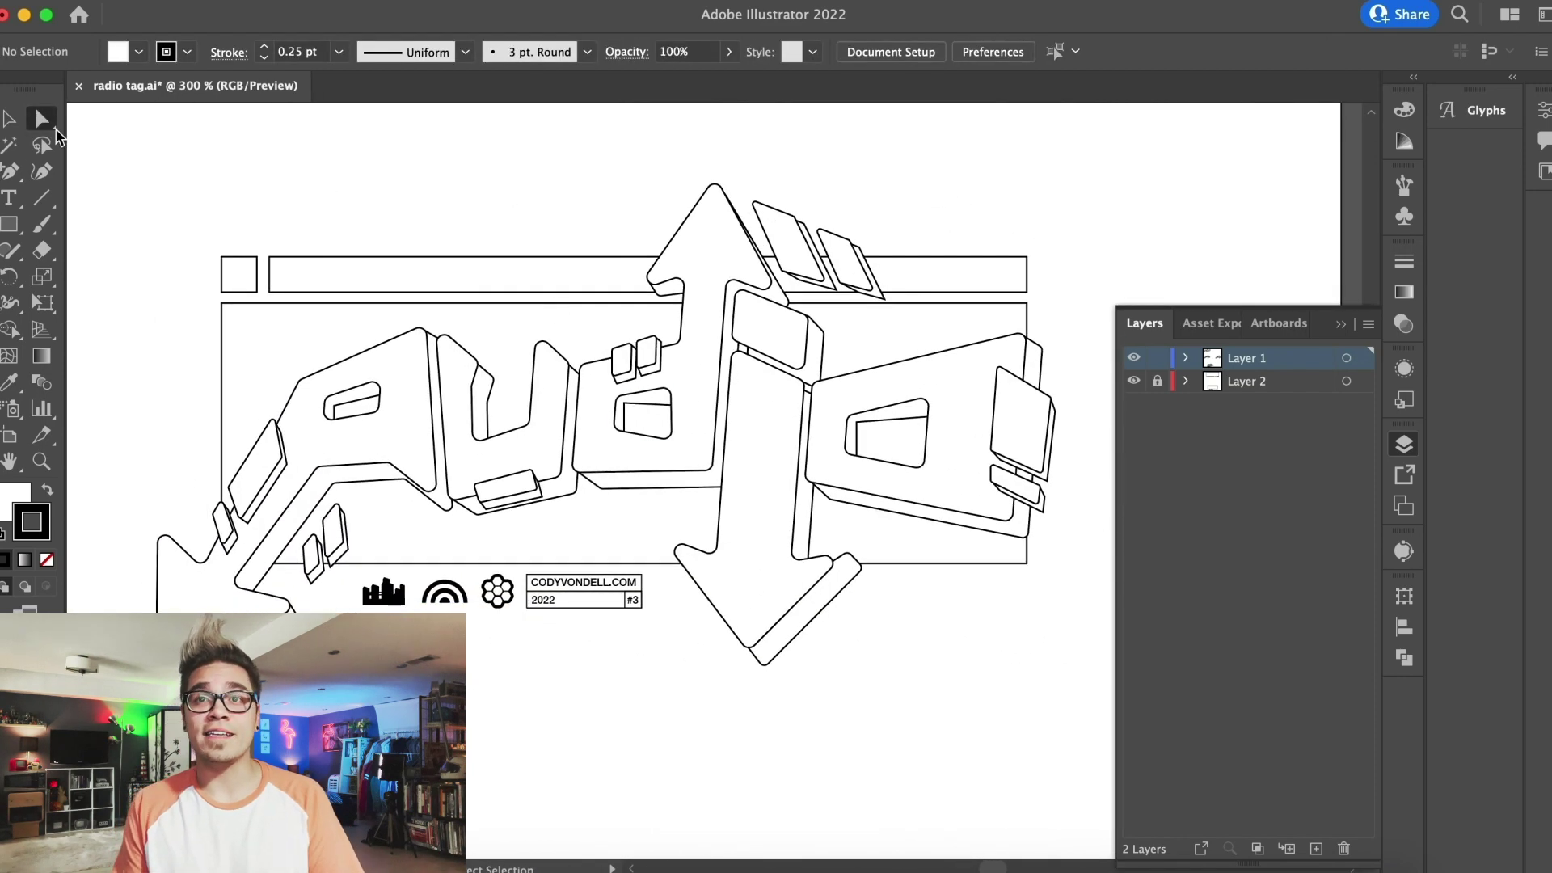
pyautogui.click(317, 580)
pyautogui.scroll(12, 728, 461)
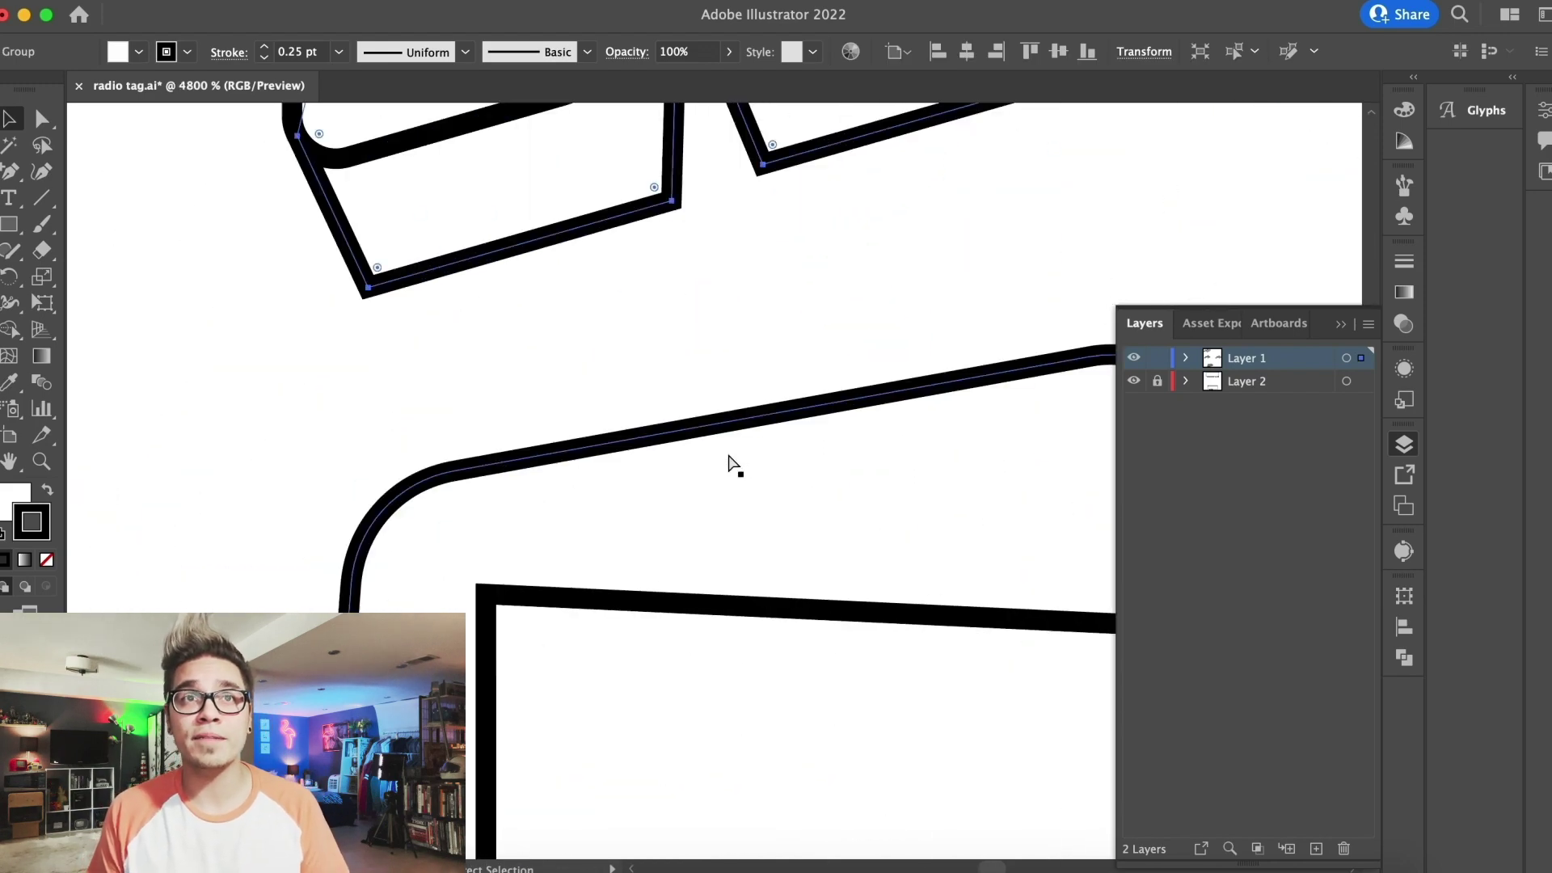
pyautogui.scroll(-12, 658, 194)
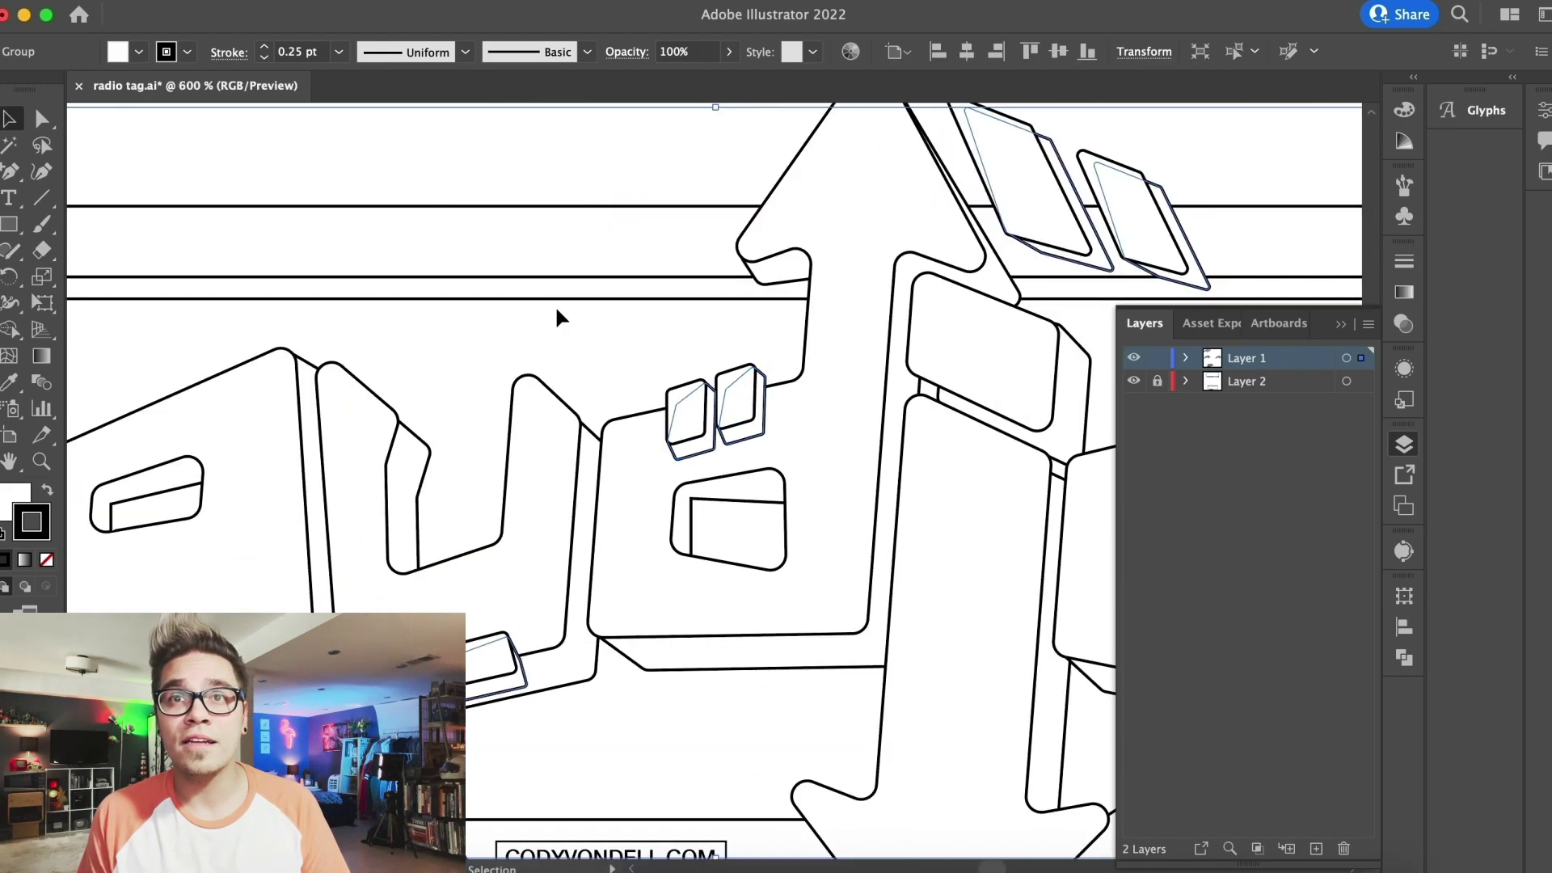
pyautogui.click(557, 315)
pyautogui.scroll(-2, 557, 317)
pyautogui.scroll(2, 558, 317)
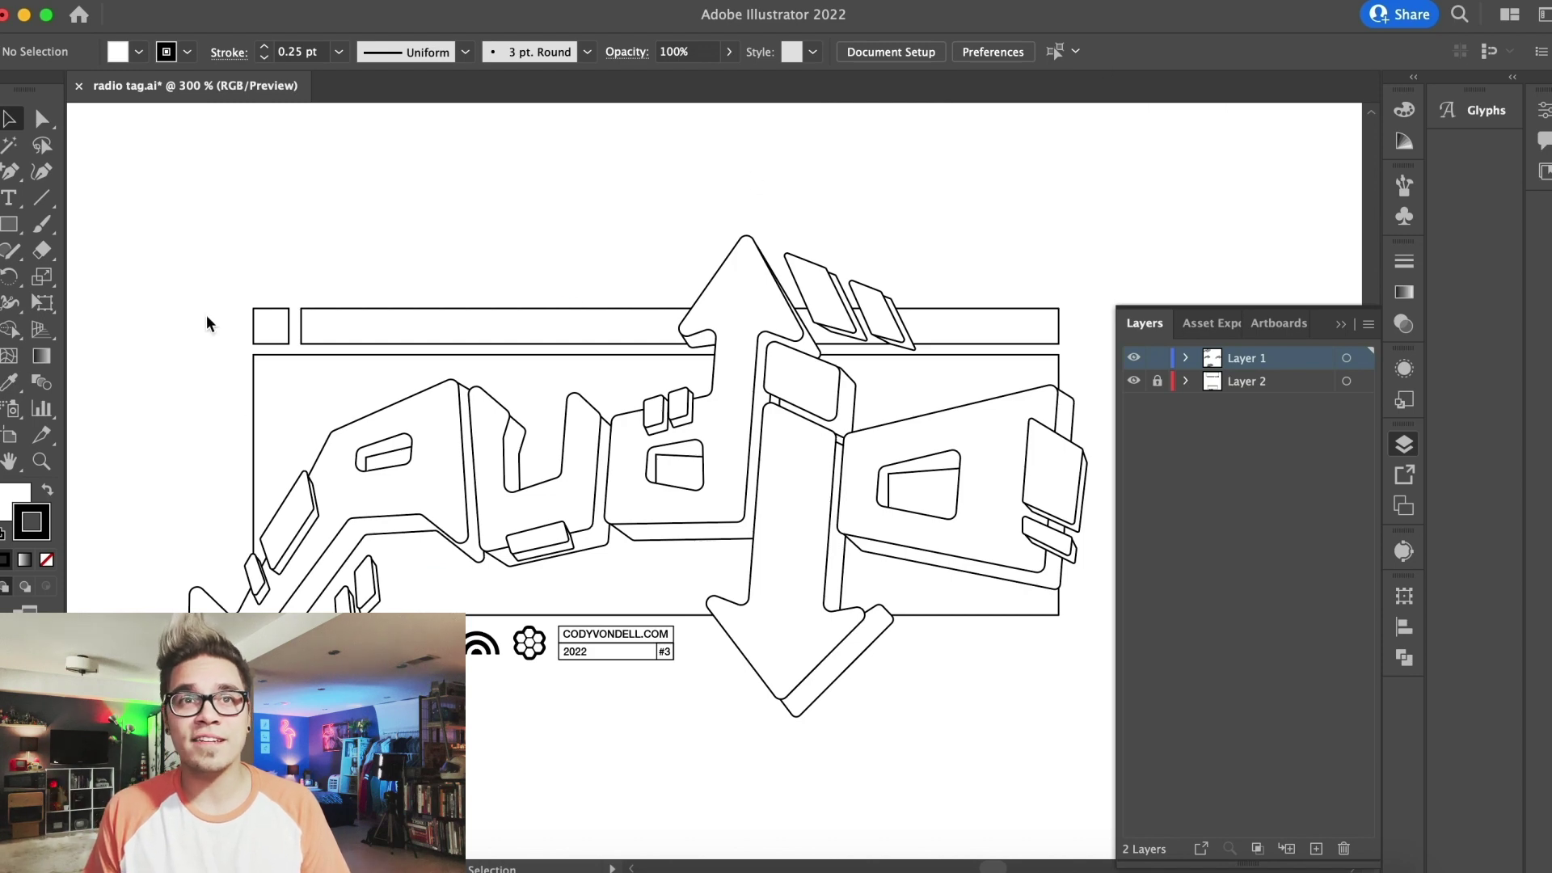
pyautogui.moveTo(113, 215); pyautogui.dragTo(1154, 608)
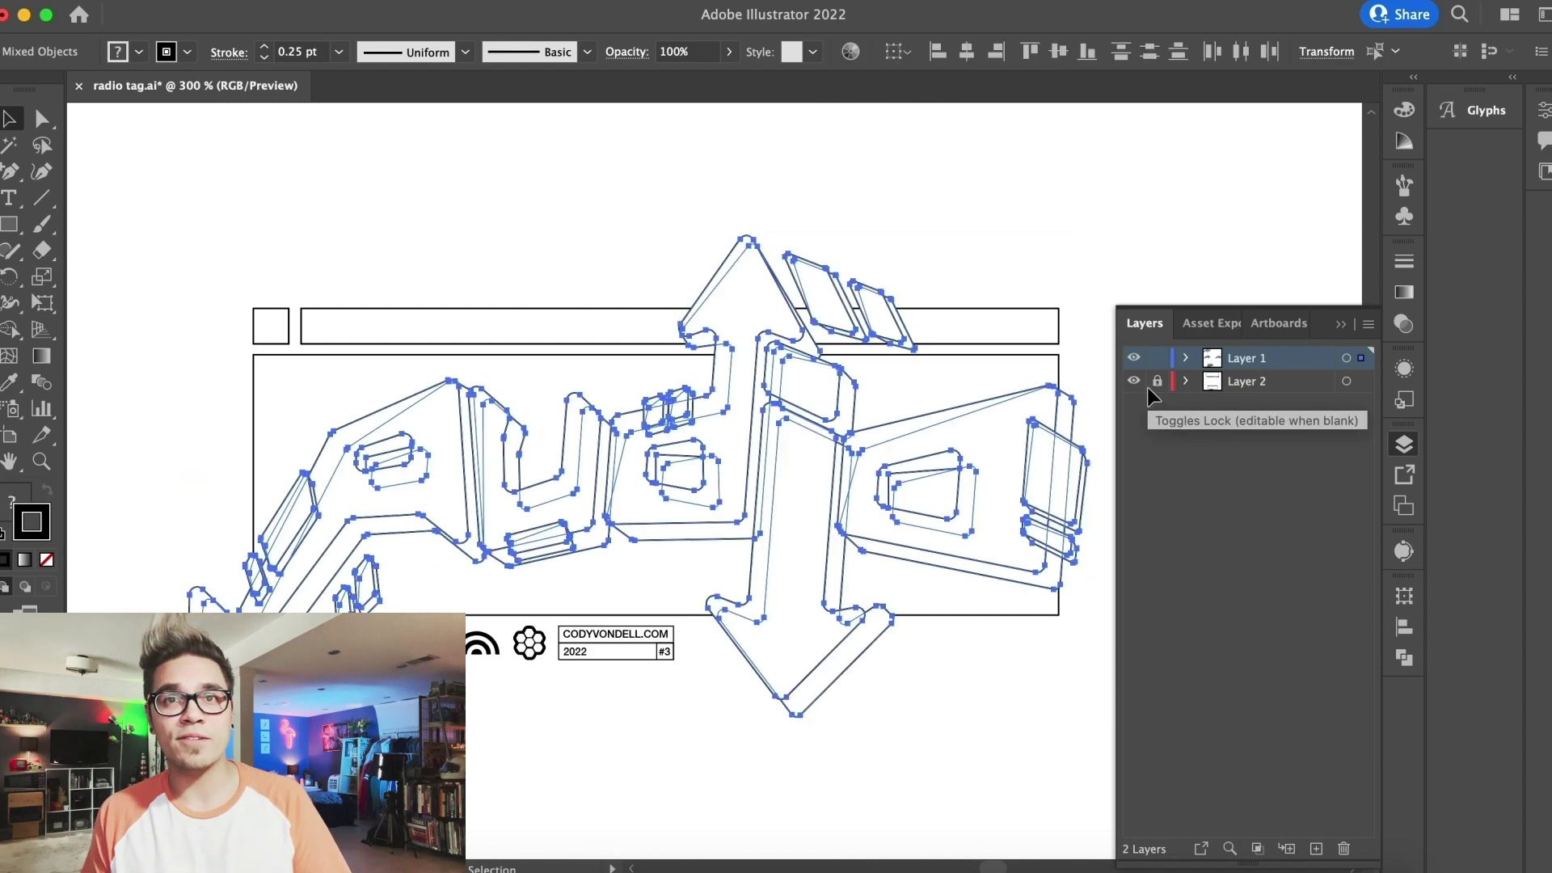
pyautogui.click(647, 796)
# Round the upper-left corner of the depth shapes inside the O, D and A counters
pyautogui.keyDown('super'); pyautogui.click(889, 474); pyautogui.keyUp('super')
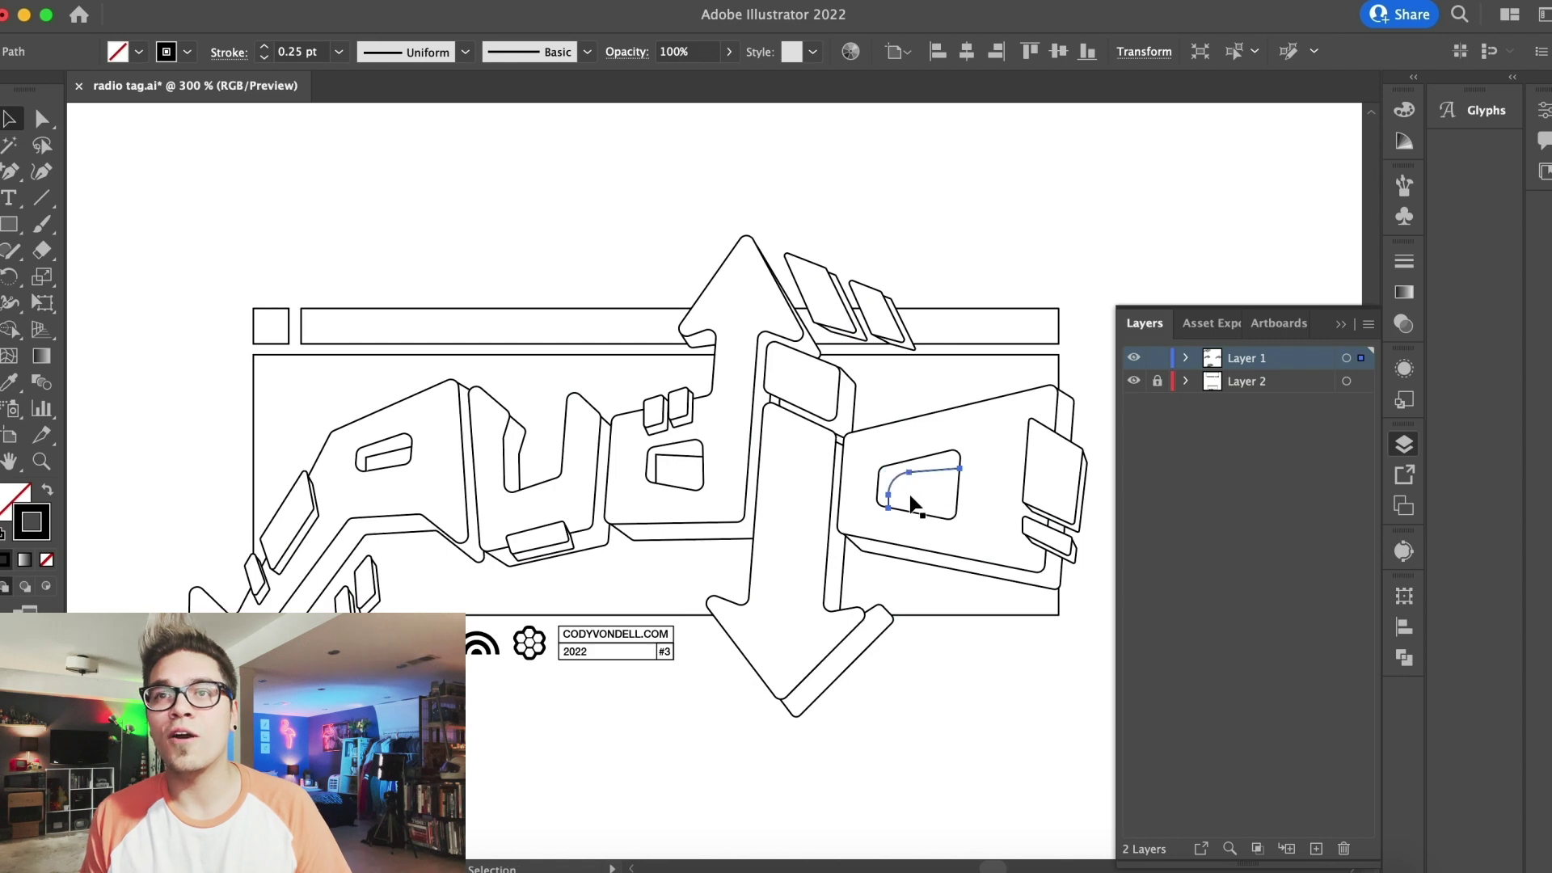
pyautogui.click(667, 471)
pyautogui.click(381, 462)
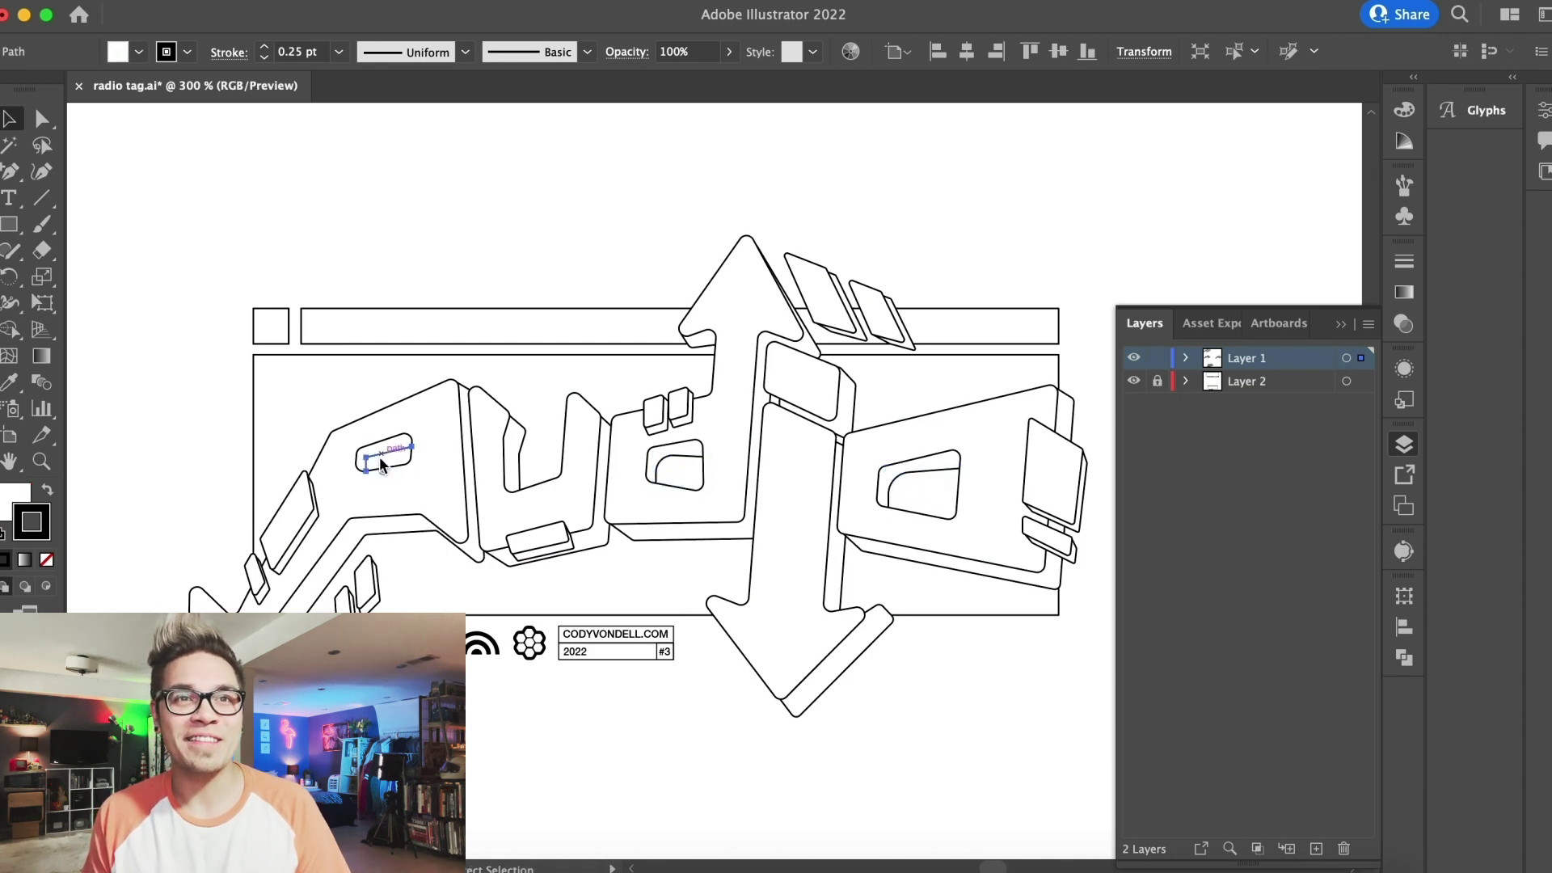
pyautogui.moveTo(395, 480); pyautogui.dragTo(396, 480)
pyautogui.keyDown('super'); pyautogui.click(204, 441); pyautogui.keyUp('super')
pyautogui.press('super+minus')
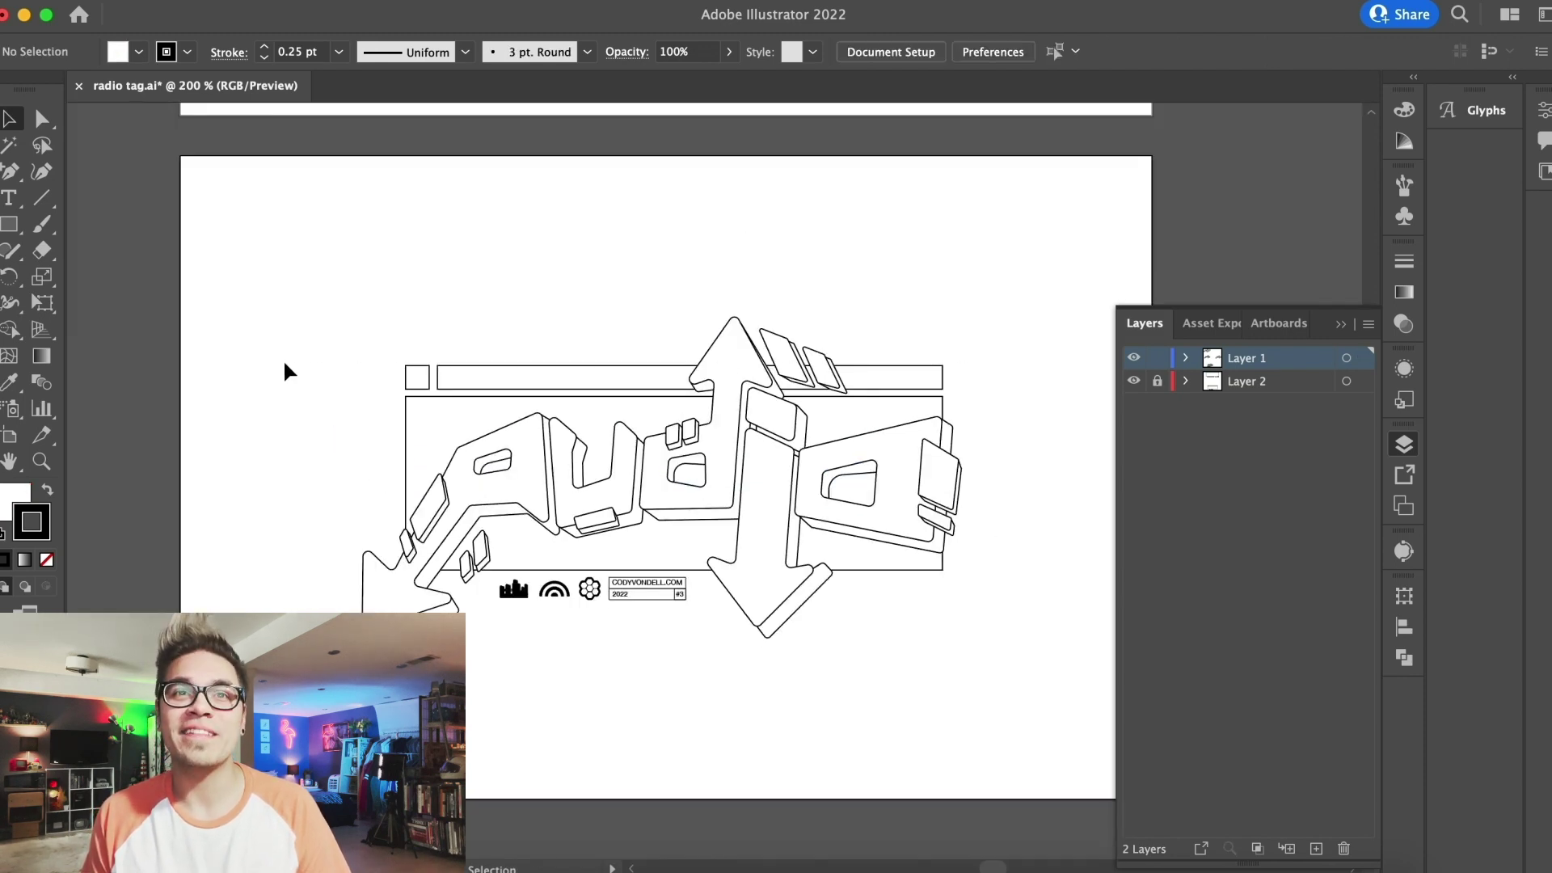
# Copy the whole lettering into radio tag.psd in Photoshop as pixels and scale it up to match the existing artwork
pyautogui.moveTo(276, 364); pyautogui.dragTo(1070, 595)
pyautogui.click(726, 871)
pyautogui.press('super+v')
pyautogui.press('Return')
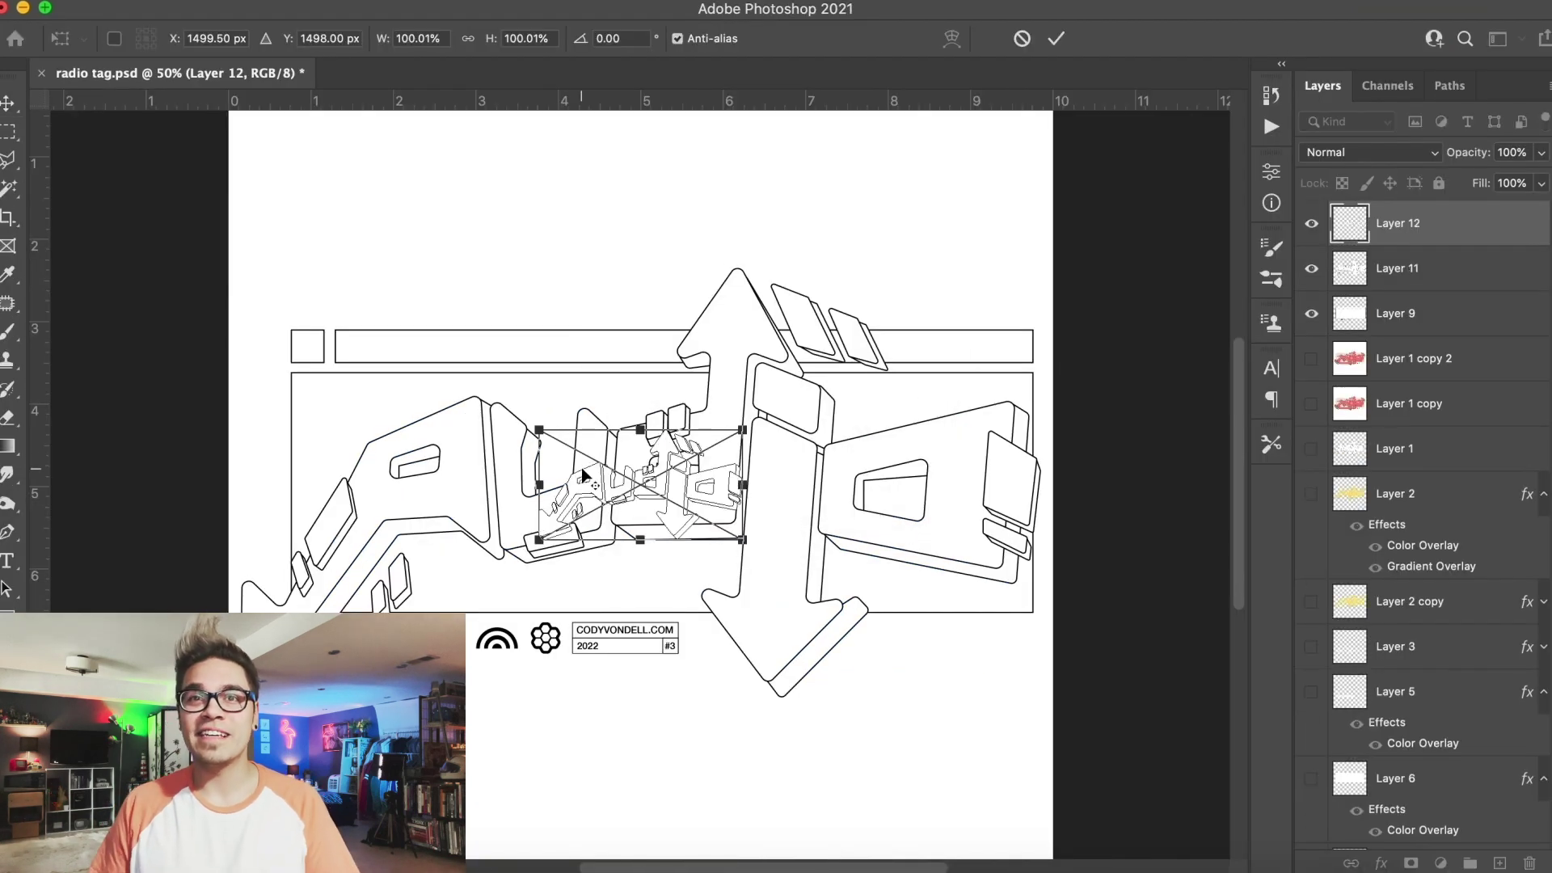
pyautogui.moveTo(540, 430); pyautogui.dragTo(232, 285)
pyautogui.press('Return')
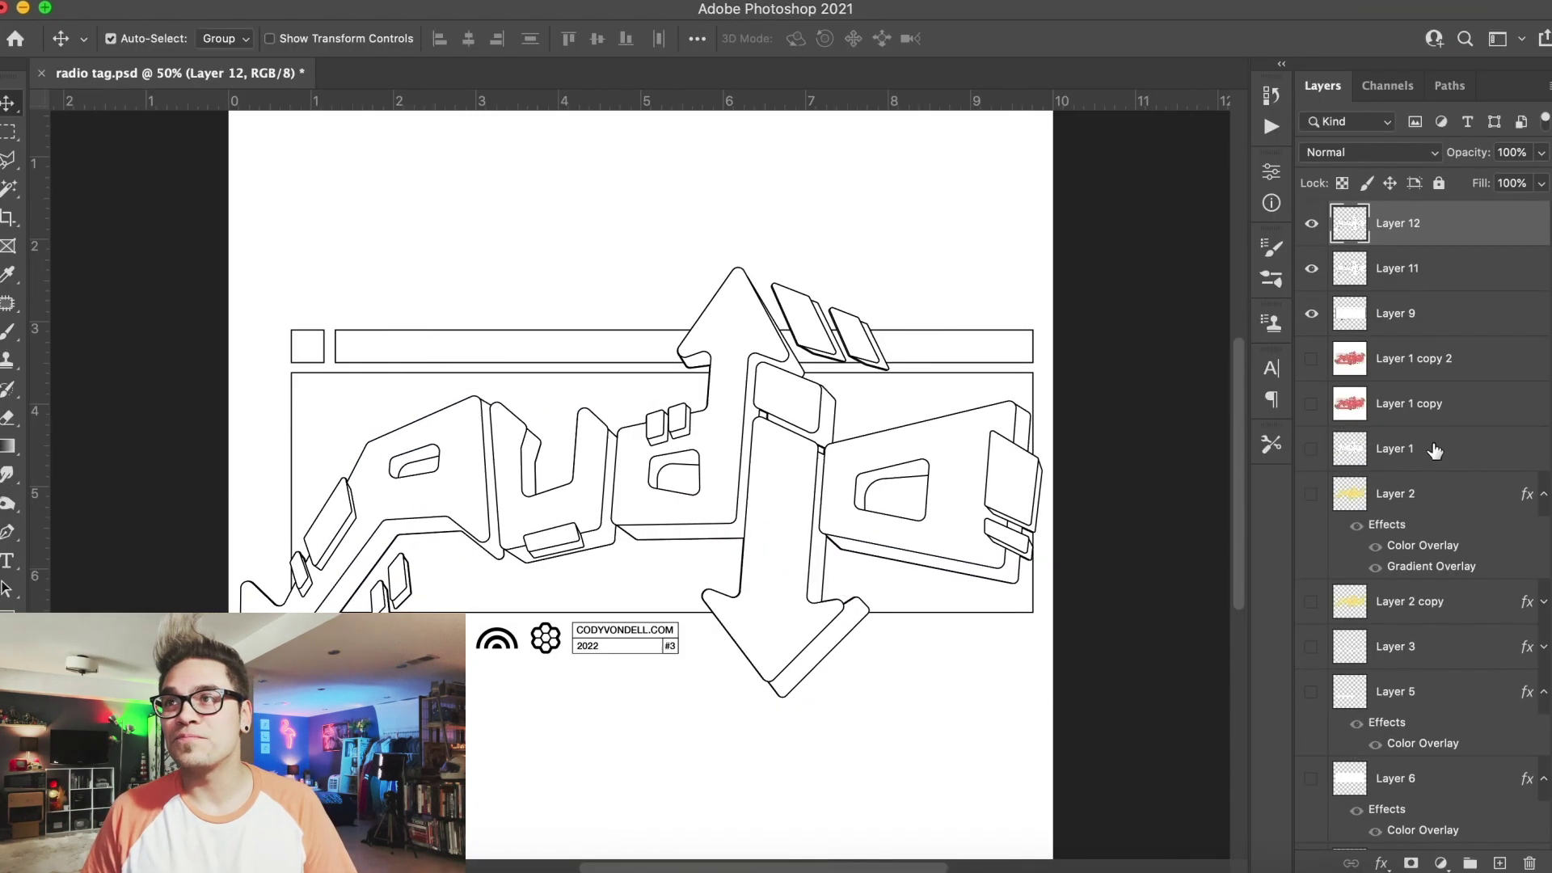
# Delete Layer 11 with the previous version of the lettering
pyautogui.click(1481, 274)
pyautogui.press('Delete')
pyautogui.click(957, 489)
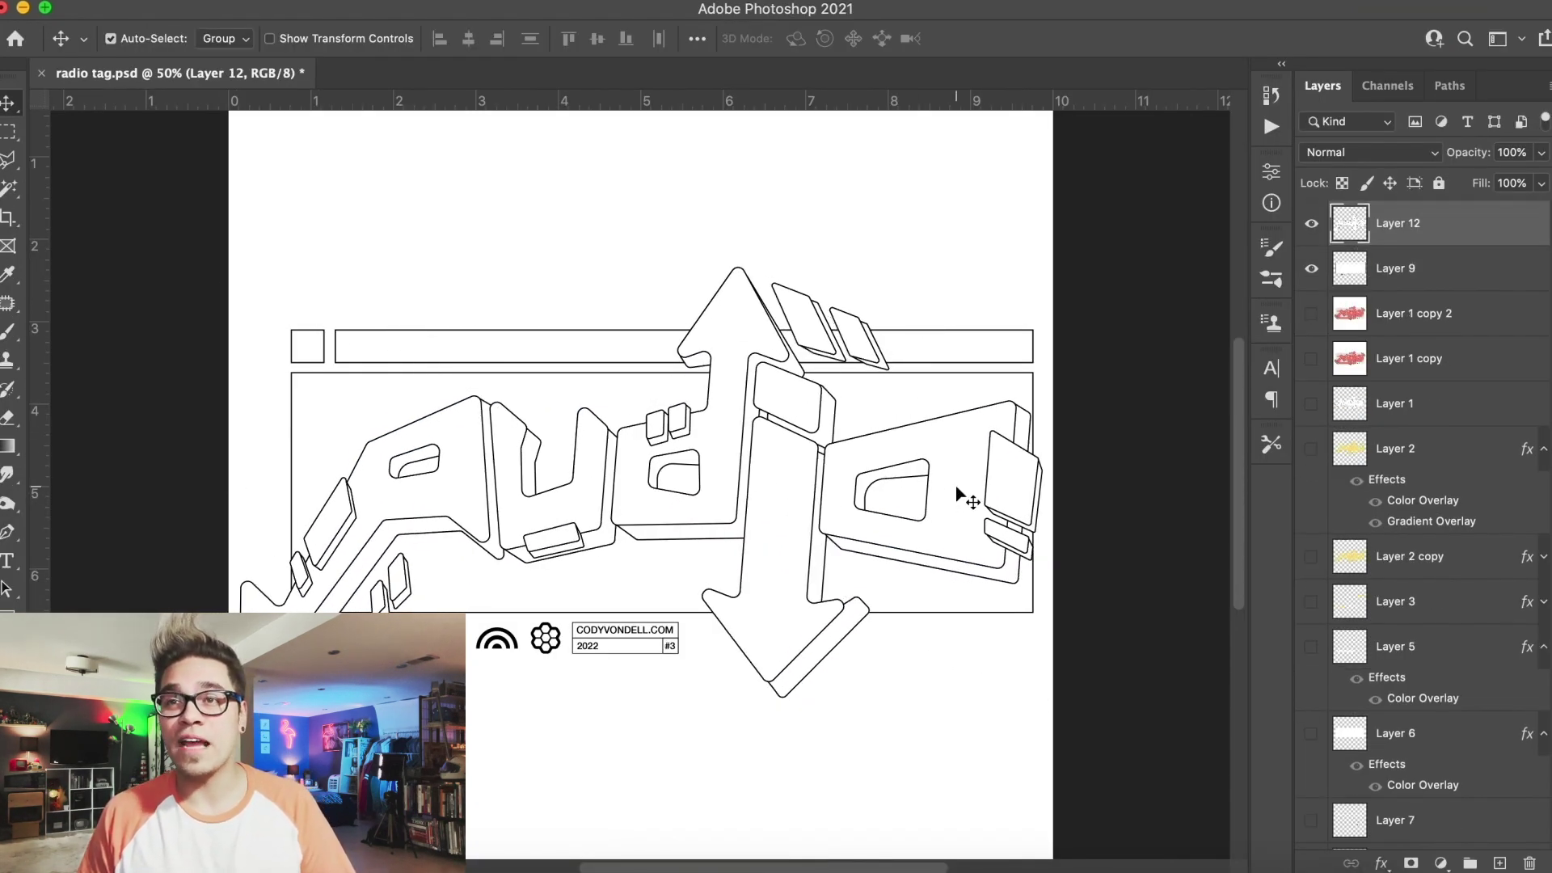
# Select the front faces of the letters on Layer 12 with the Magic Wand and copy them to a new layer named main
pyautogui.press('w')
pyautogui.click(954, 485)
pyautogui.keyDown('shift'); pyautogui.click(793, 494); pyautogui.keyUp('shift')
pyautogui.keyDown('shift'); pyautogui.click(790, 397); pyautogui.keyUp('shift')
pyautogui.keyDown('shift'); pyautogui.click(739, 334); pyautogui.keyUp('shift')
pyautogui.keyDown('shift'); pyautogui.click(592, 475); pyautogui.keyUp('shift')
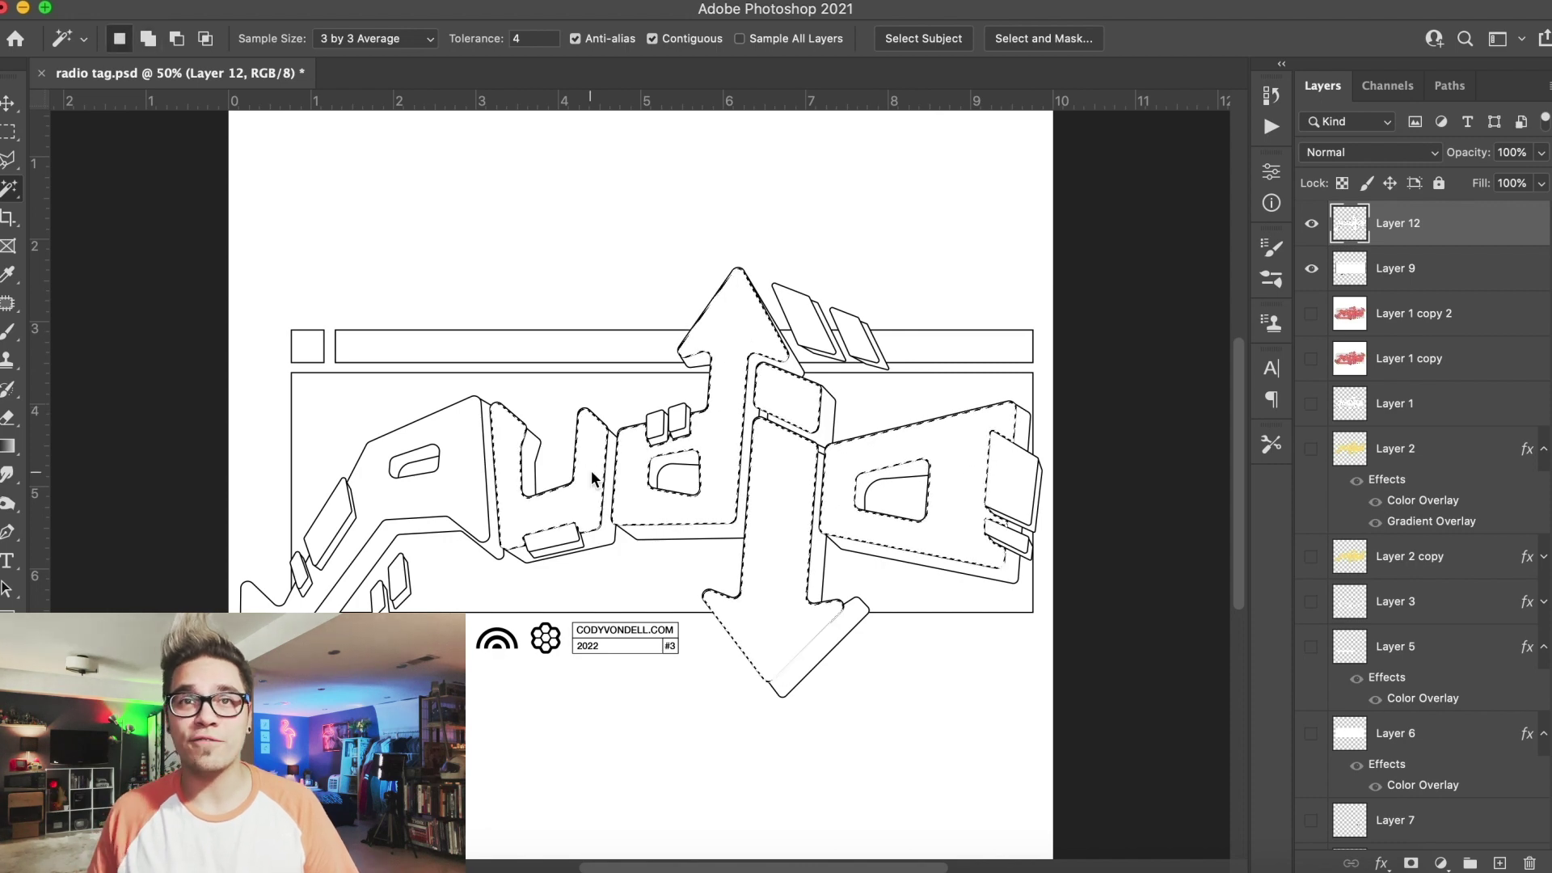
pyautogui.hotkey('ctrl', 'j')
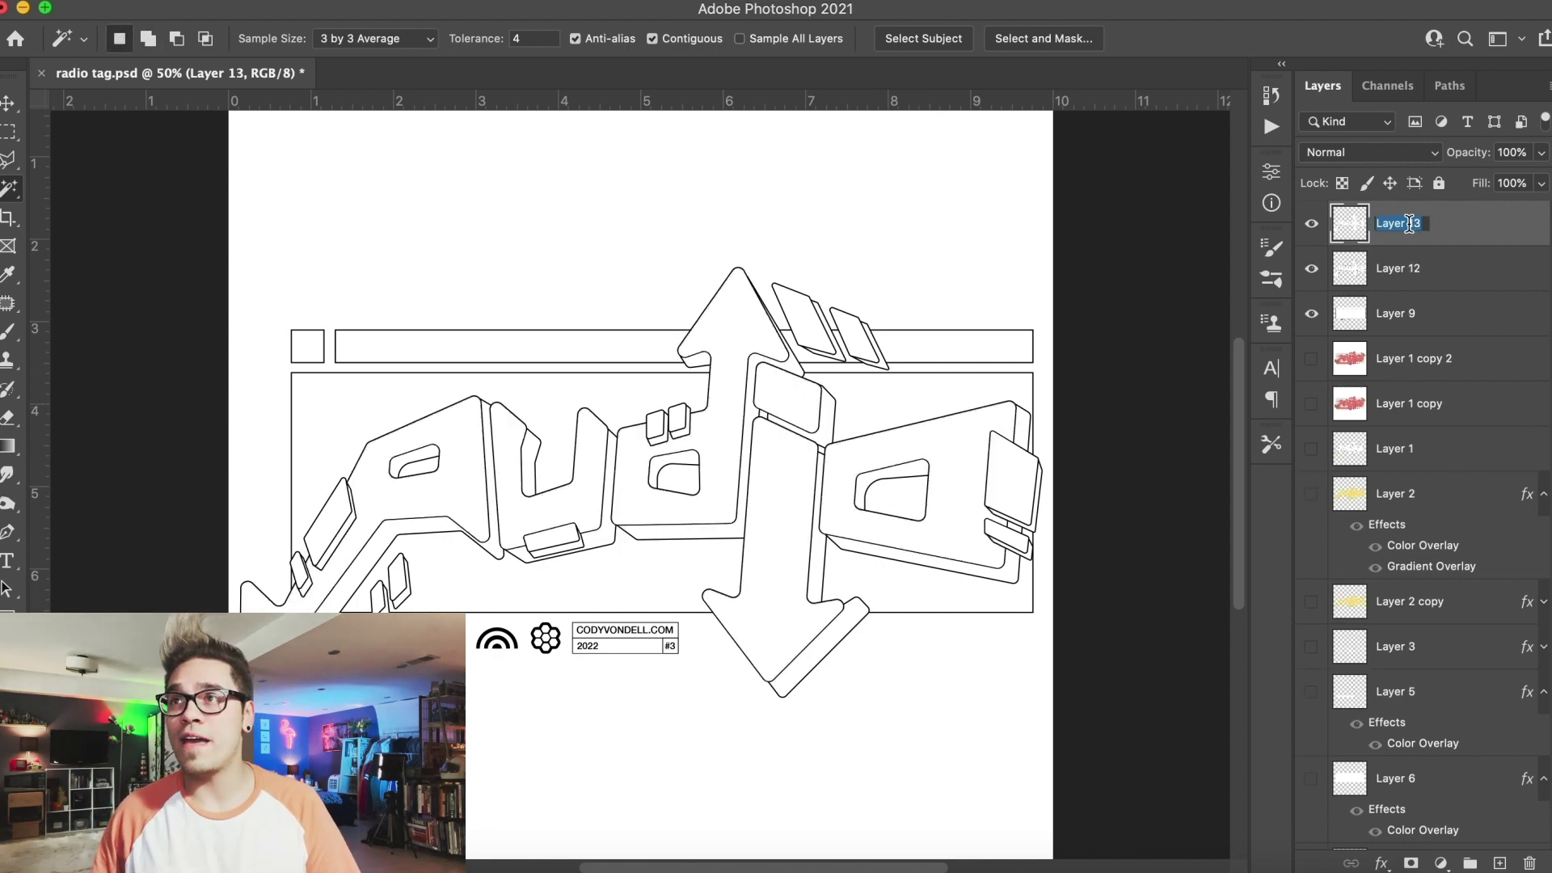
# Select the front faces of all accent blocks on Layer 12 and copy them to a new layer named parts
pyautogui.click(1433, 268)
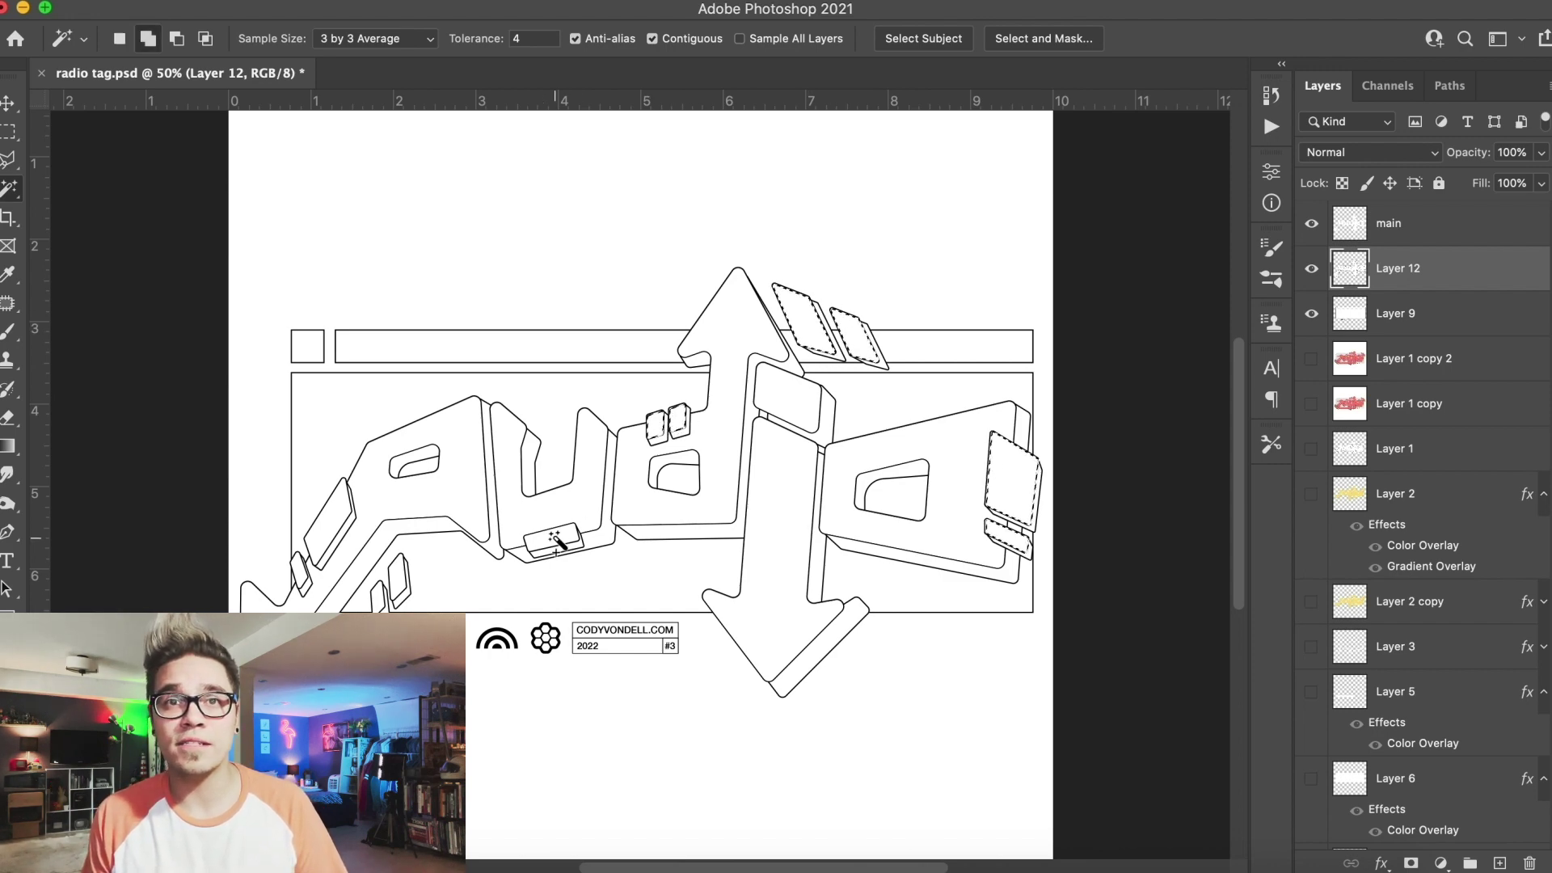
pyautogui.keyDown('shift'); pyautogui.click(401, 577); pyautogui.keyUp('shift')
pyautogui.keyDown('shift'); pyautogui.click(378, 596); pyautogui.keyUp('shift')
pyautogui.keyDown('shift'); pyautogui.click(332, 523); pyautogui.keyUp('shift')
pyautogui.keyDown('shift'); pyautogui.click(299, 571); pyautogui.keyUp('shift')
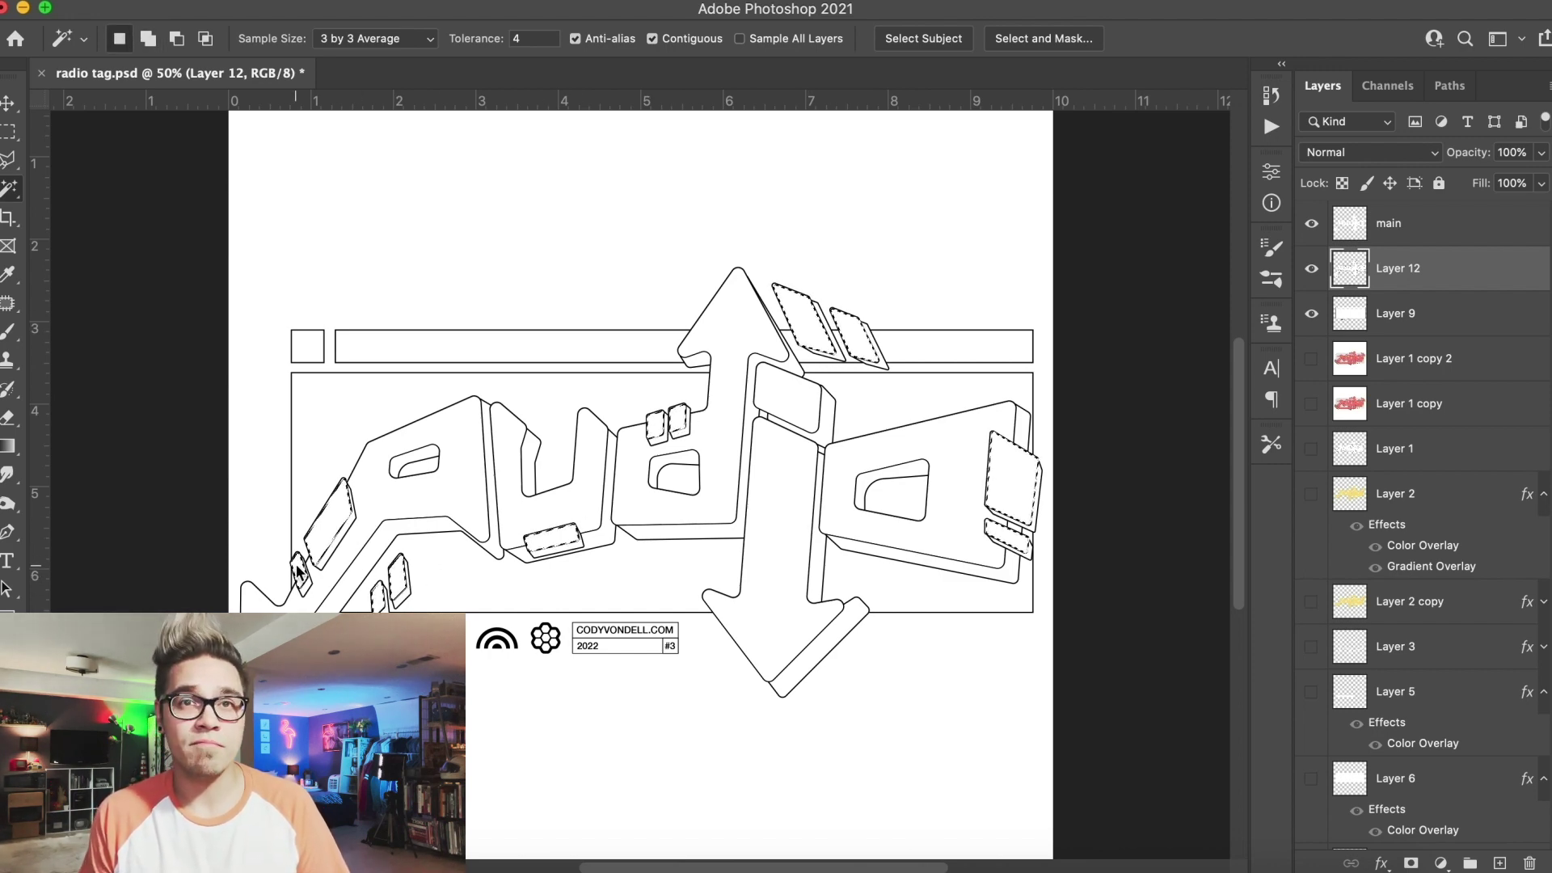
pyautogui.hotkey('ctrl', 'j')
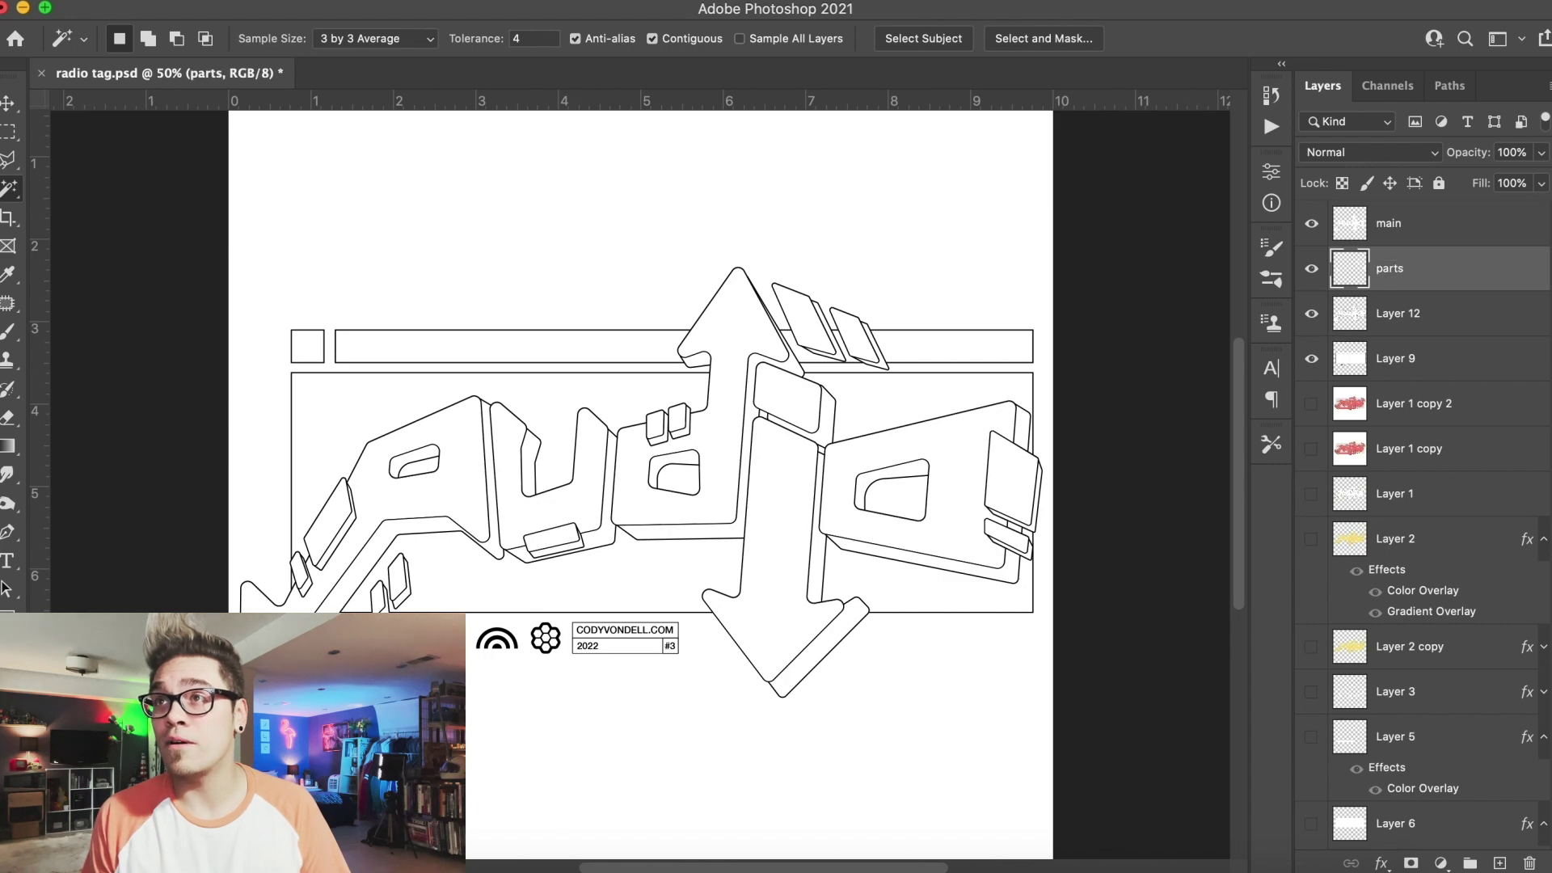
# Select the letters' depth sides and counter depths on Layer 12 and copy them to a new layer named main 3d
pyautogui.click(1447, 319)
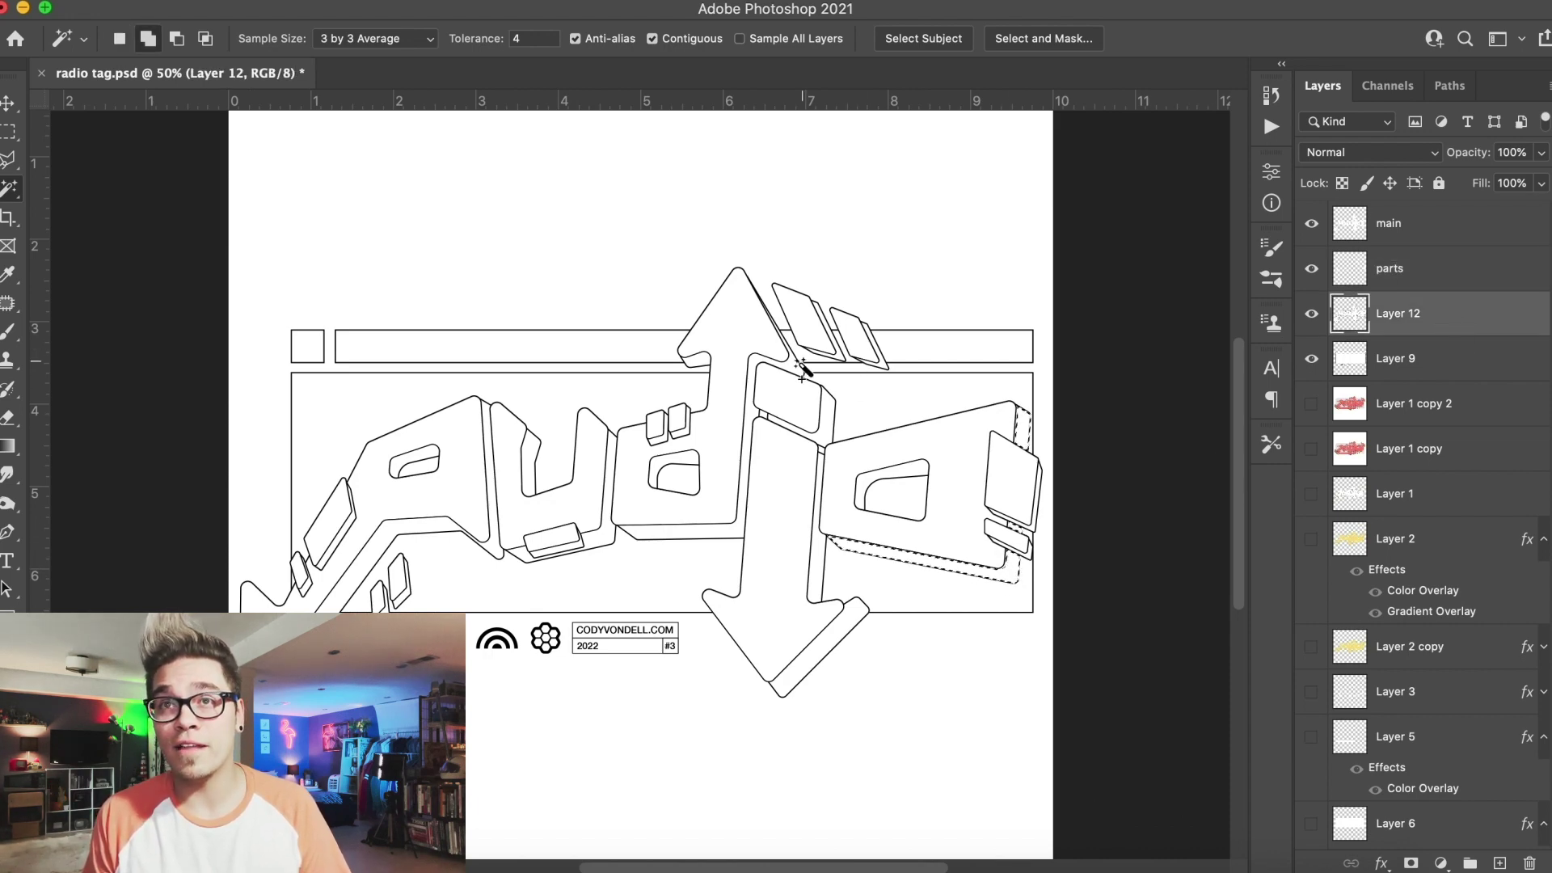
pyautogui.keyDown('shift'); pyautogui.click(800, 368); pyautogui.keyUp('shift')
pyautogui.keyDown('shift'); pyautogui.click(822, 434); pyautogui.keyUp('shift')
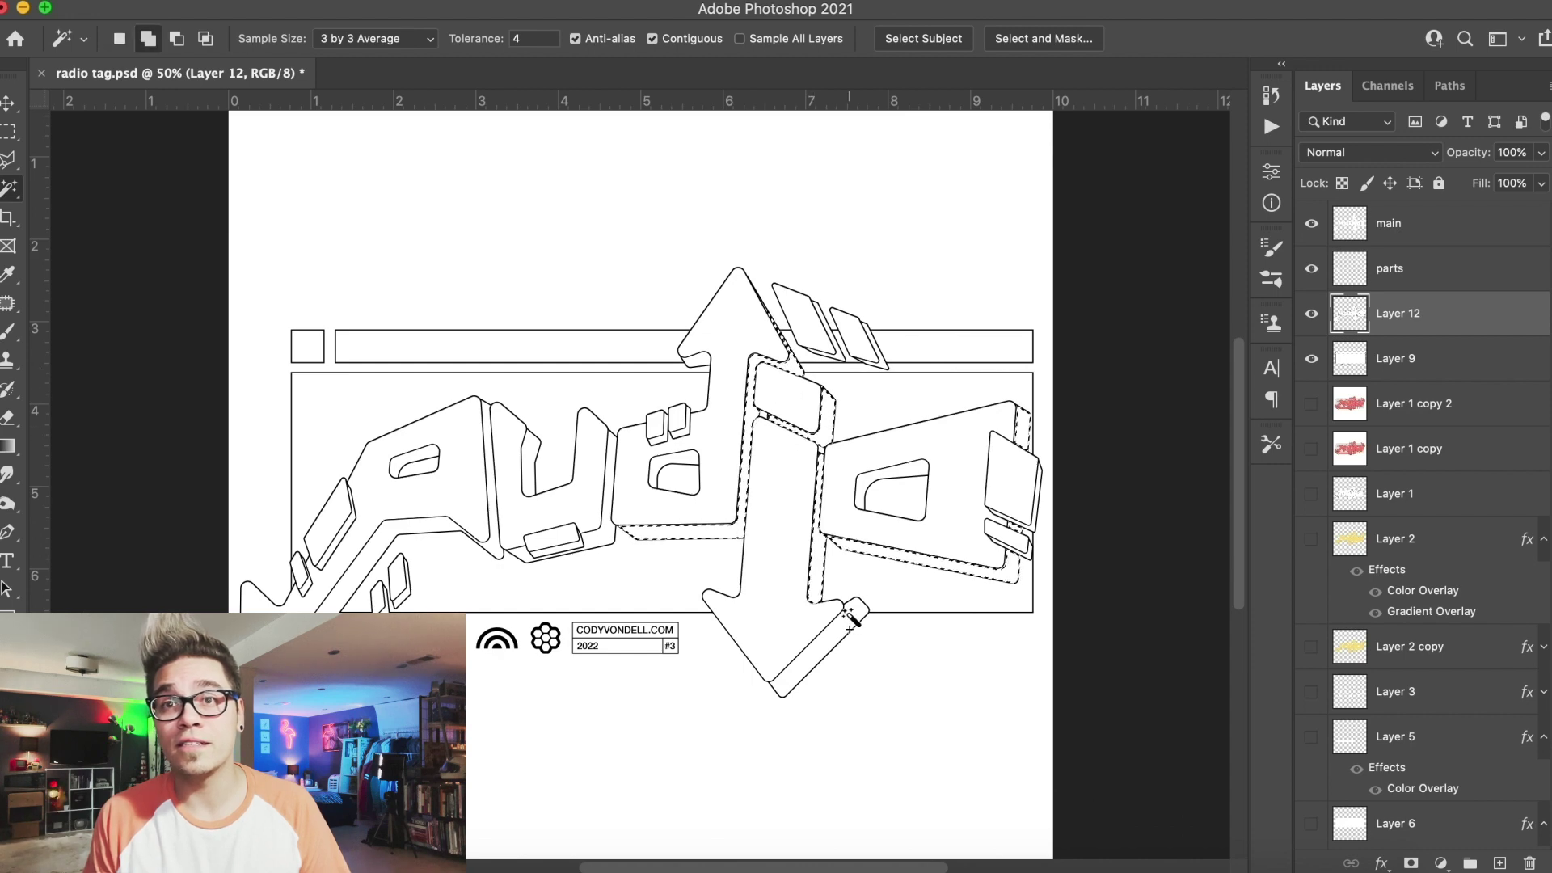
pyautogui.click(848, 616)
pyautogui.click(887, 474)
pyautogui.click(666, 463)
pyautogui.click(696, 361)
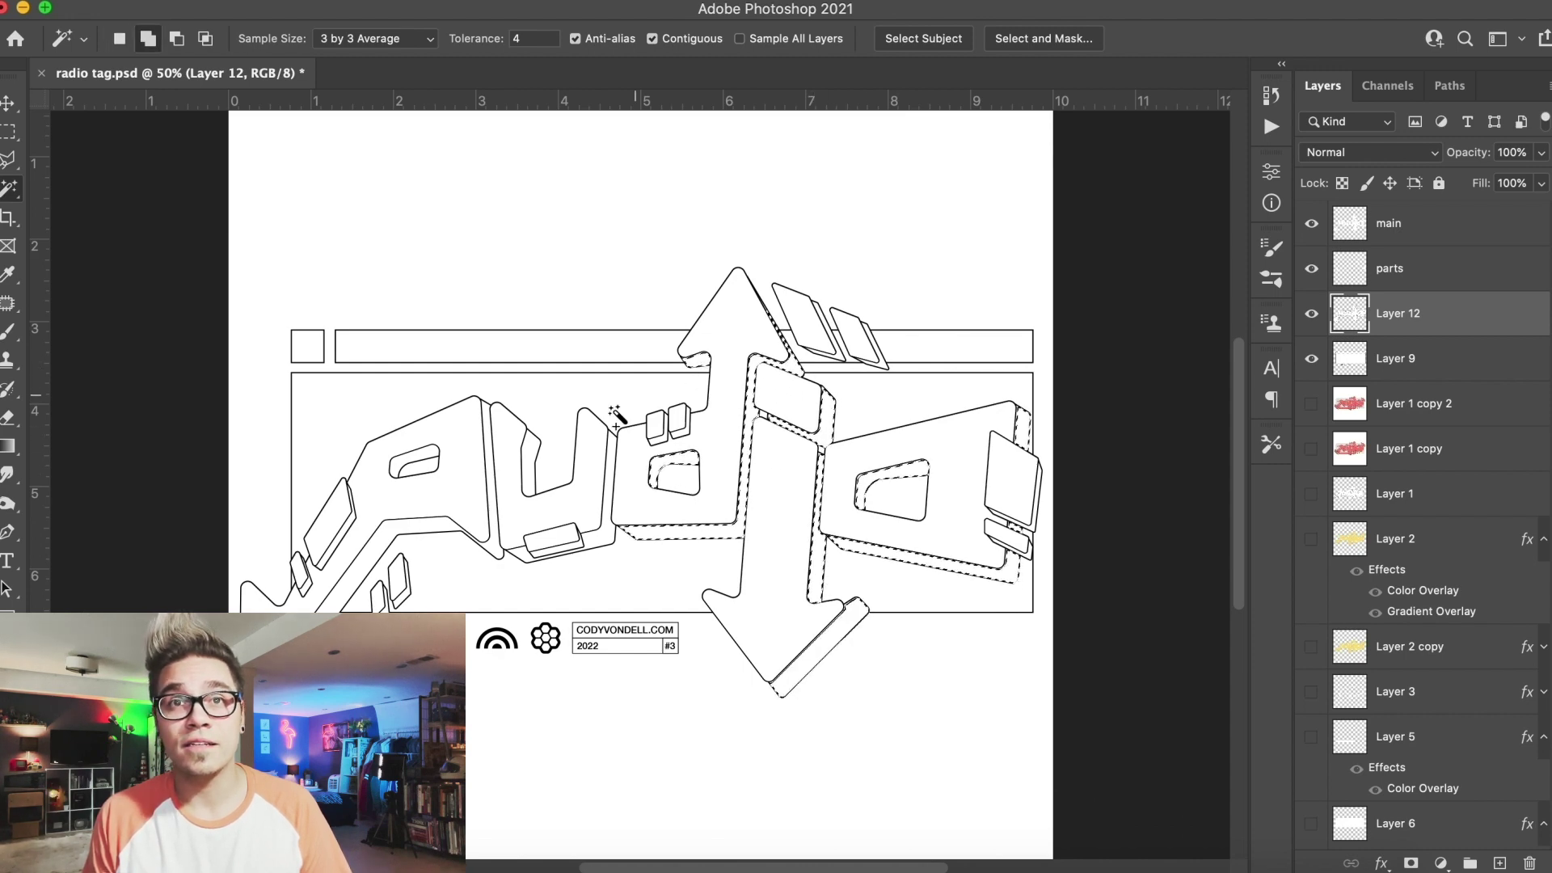
pyautogui.click(613, 445)
pyautogui.click(531, 464)
pyautogui.click(488, 477)
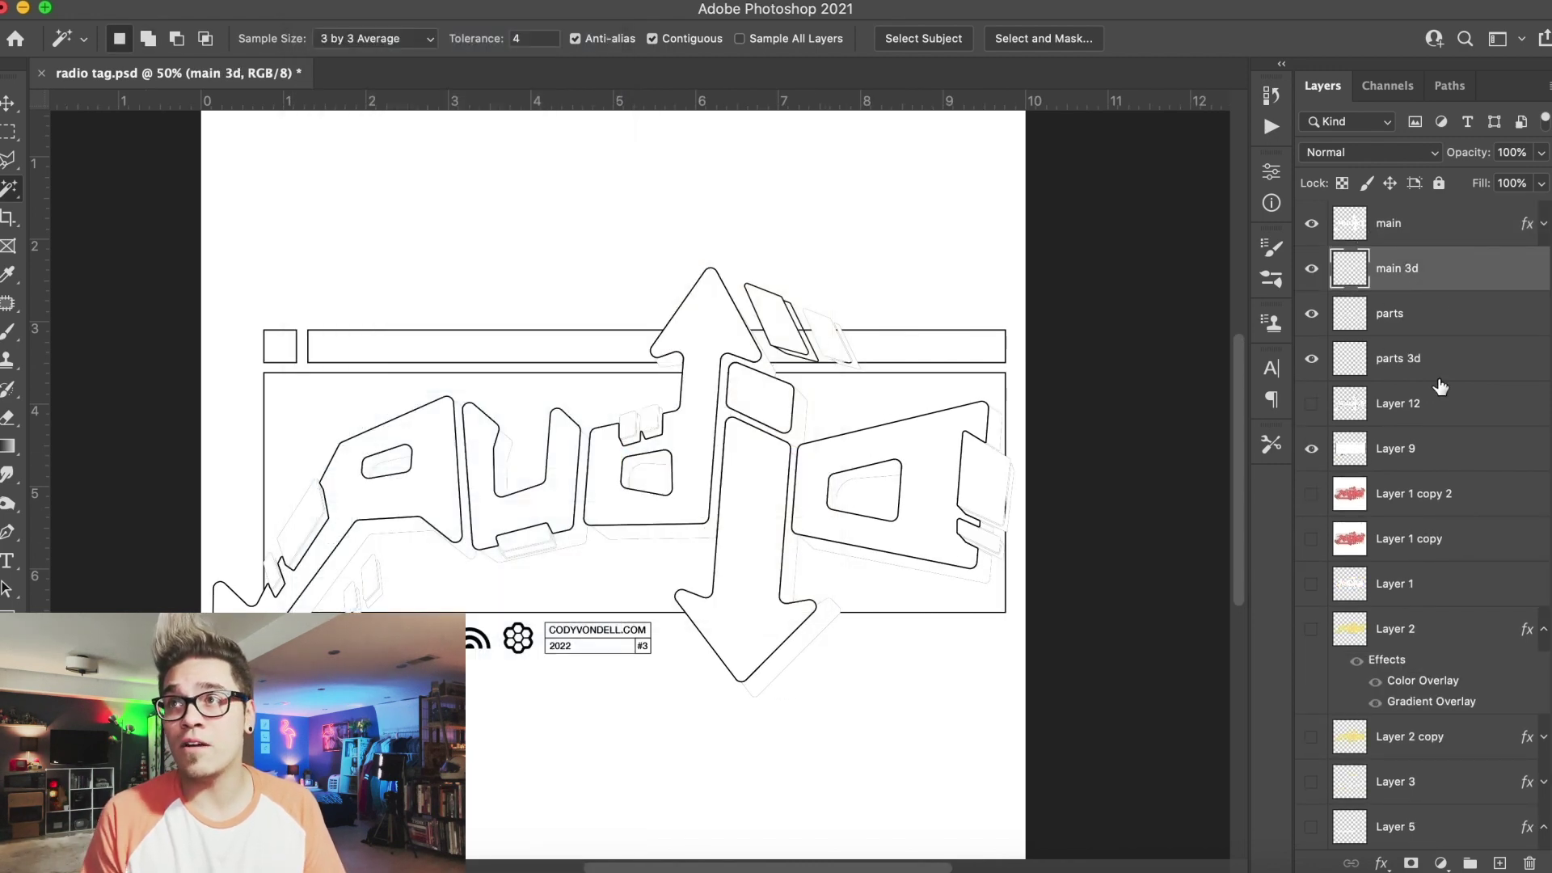
# Paste the main layer's stroke style onto the main 3d, parts and parts 3d layers
pyautogui.keyDown('shift'); pyautogui.click(1439, 368); pyautogui.keyUp('shift')
pyautogui.click(323, 0)
pyautogui.moveTo(357, 207)
pyautogui.click(740, 485)
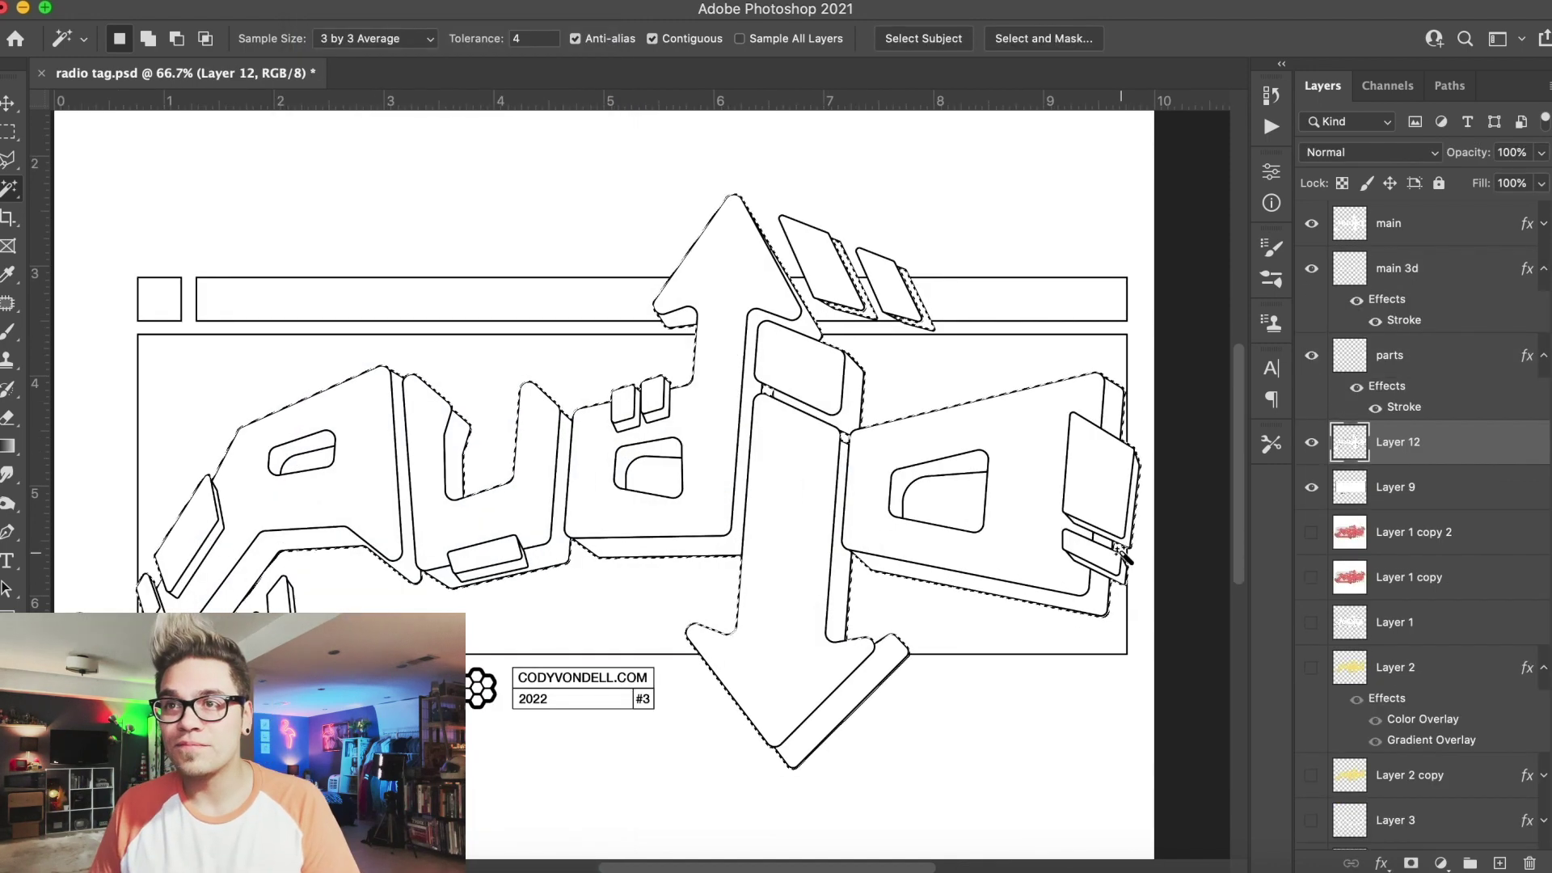
# Undo the stray selection and add the depth sides of the blocks by the O, on the D and under the U
pyautogui.press('super+z')
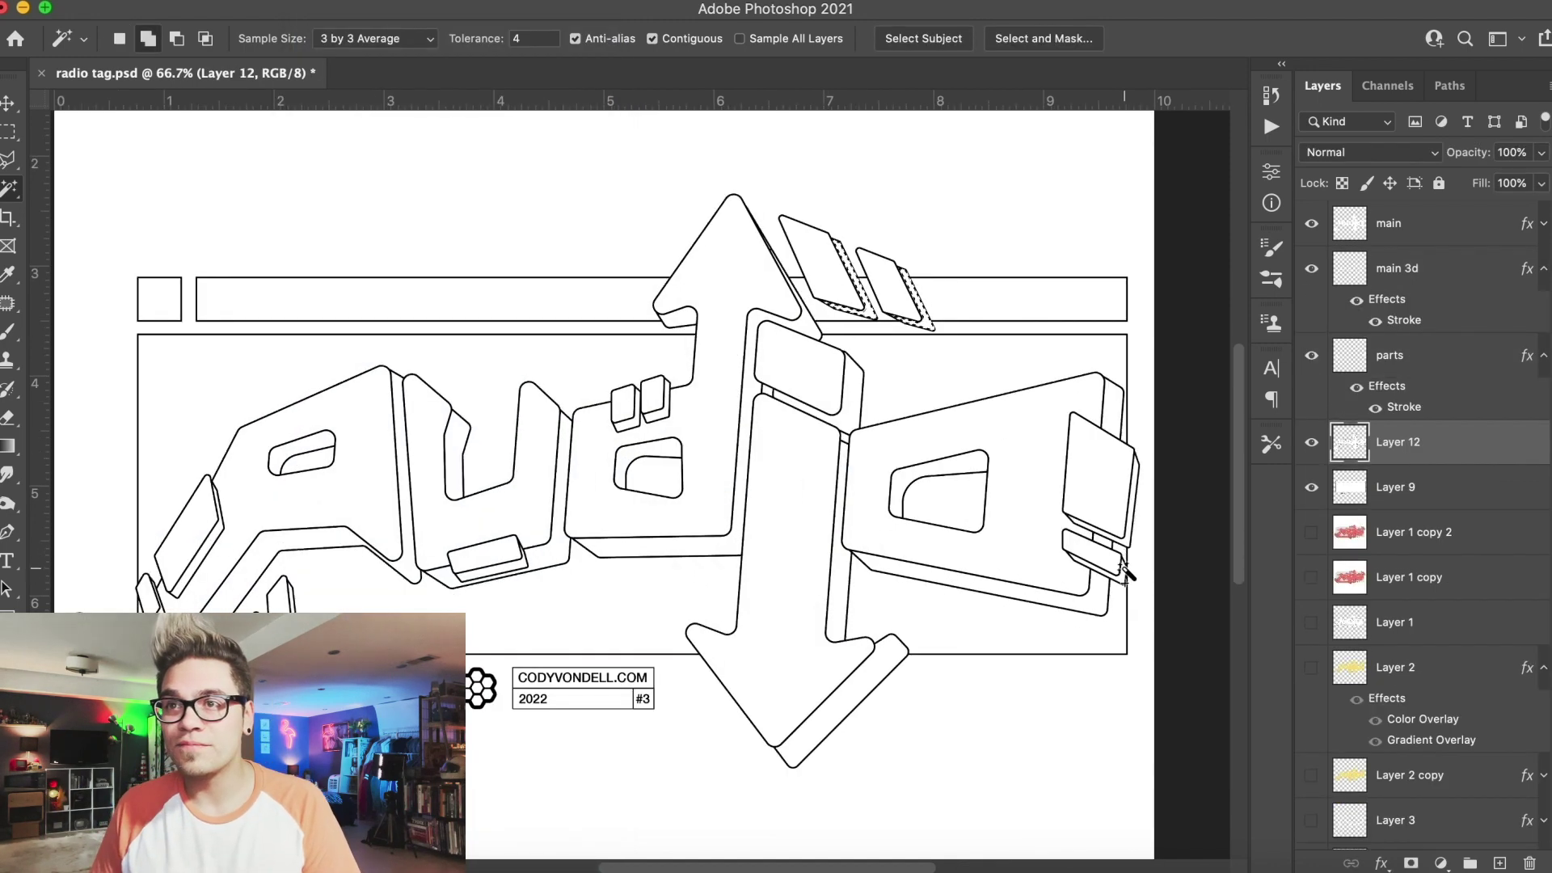
pyautogui.keyDown('shift'); pyautogui.click(1125, 539); pyautogui.keyUp('shift')
pyautogui.keyDown('shift'); pyautogui.click(657, 417); pyautogui.keyUp('shift')
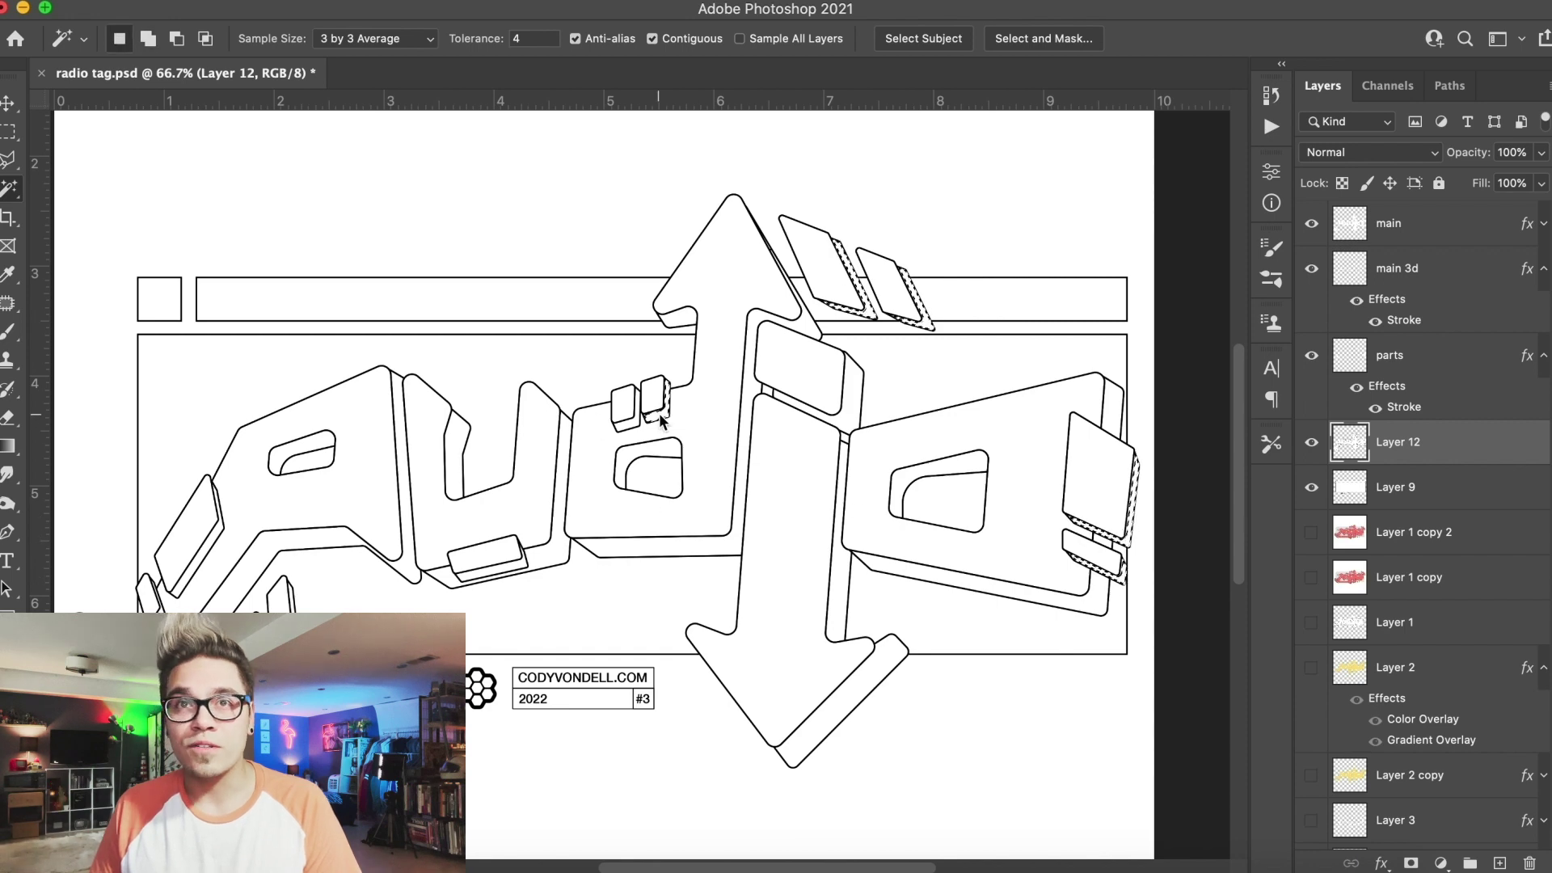
pyautogui.keyDown('shift'); pyautogui.click(629, 426); pyautogui.keyUp('shift')
pyautogui.keyDown('shift'); pyautogui.click(505, 568); pyautogui.keyUp('shift')
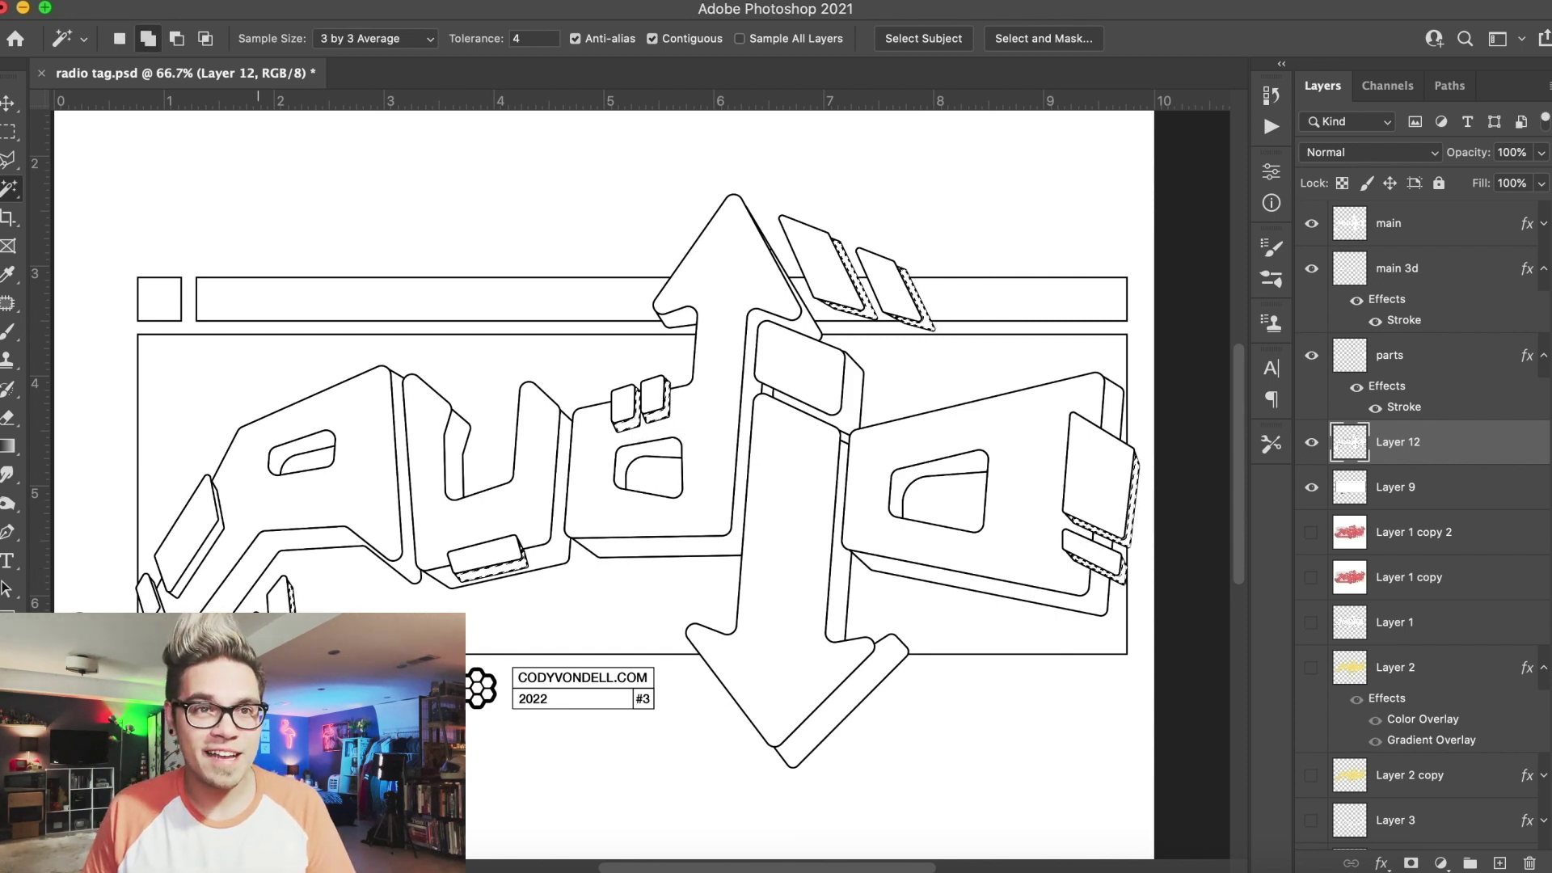
# Add the depth sides of the four accent blocks around the A's left leg to the selection
pyautogui.press('super+plus')
pyautogui.press('super+plus')
pyautogui.hscroll(-10, 640, 485)
pyautogui.scroll(-5, 640, 485)
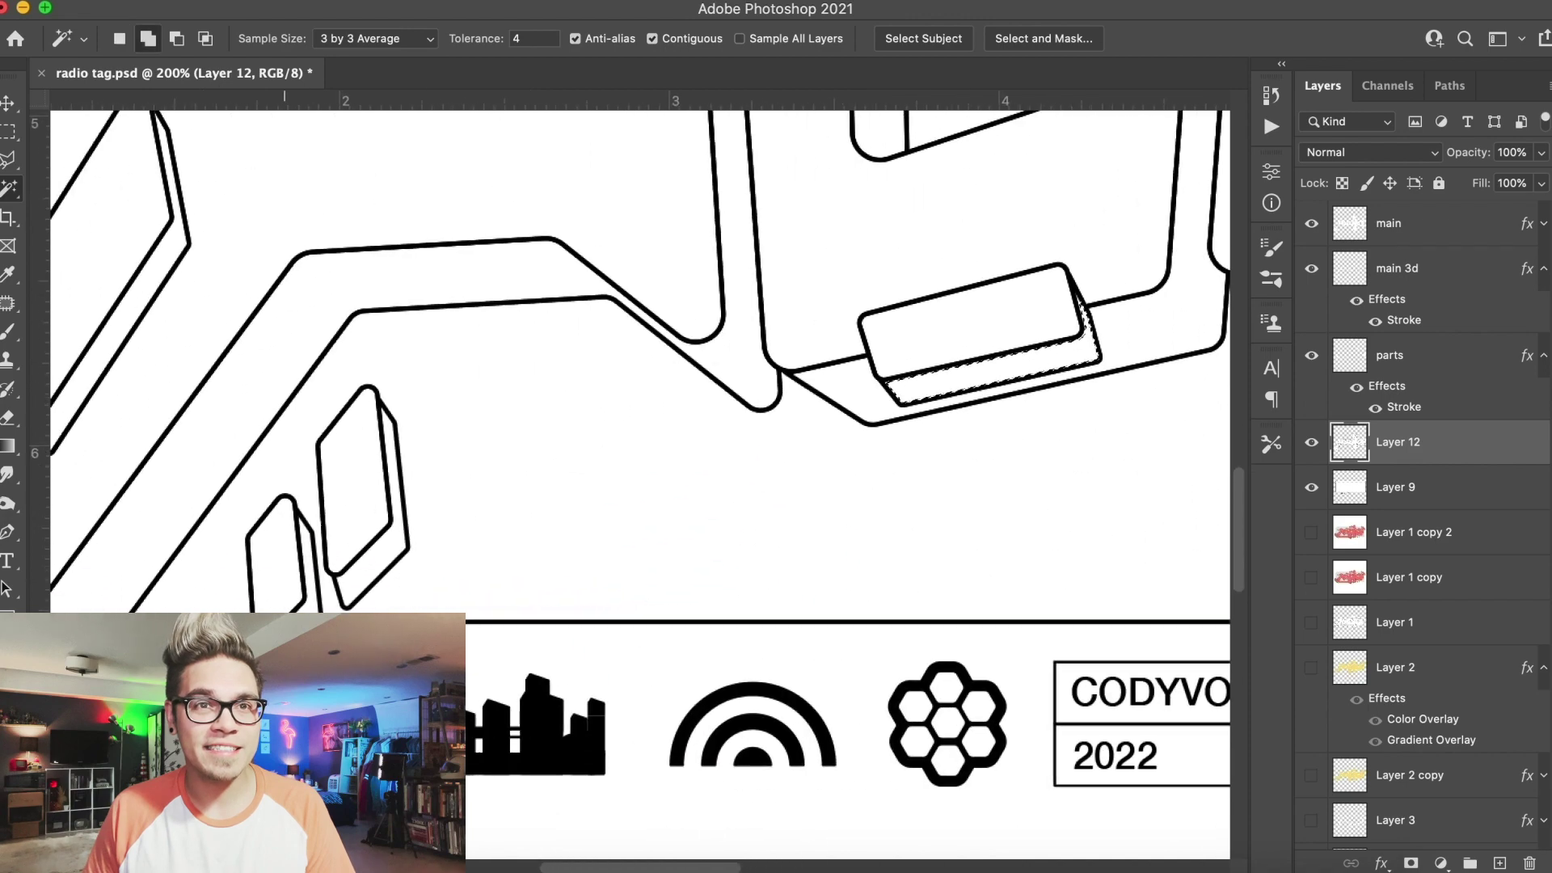
pyautogui.hscroll(-7, 640, 485)
pyautogui.scroll(2, 640, 485)
pyautogui.scroll(-4, 658, 495)
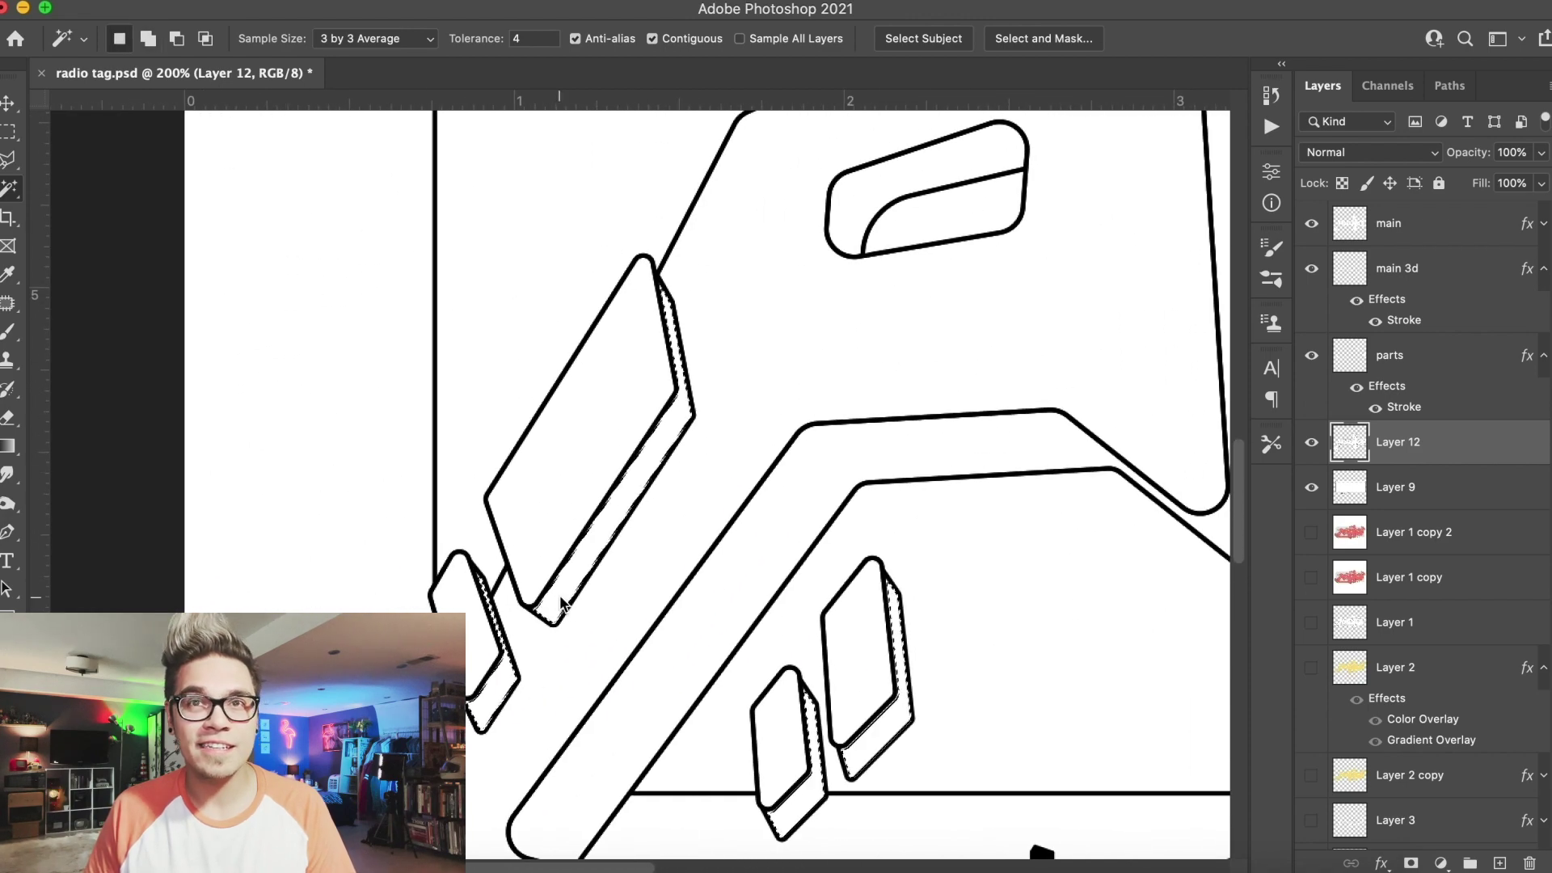
pyautogui.scroll(-1, 994, 416)
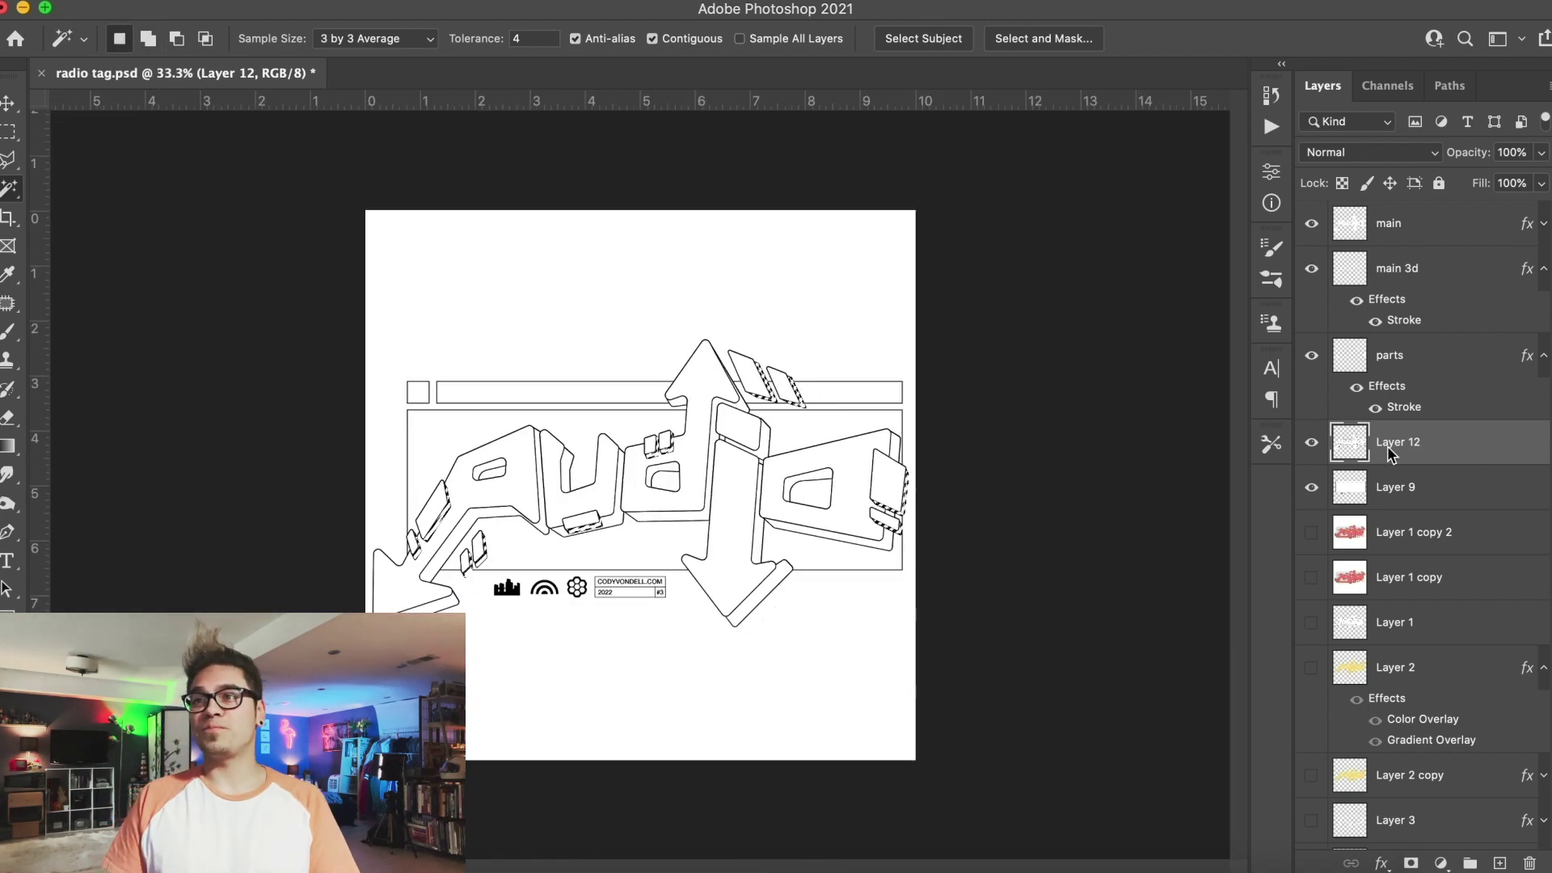
# Copy the selected depth sides of the accent blocks to a new layer and give it a red Color Overlay
pyautogui.hotkey('ctrl', 'j')
pyautogui.doubleClick(1463, 449)
pyautogui.click(884, 548)
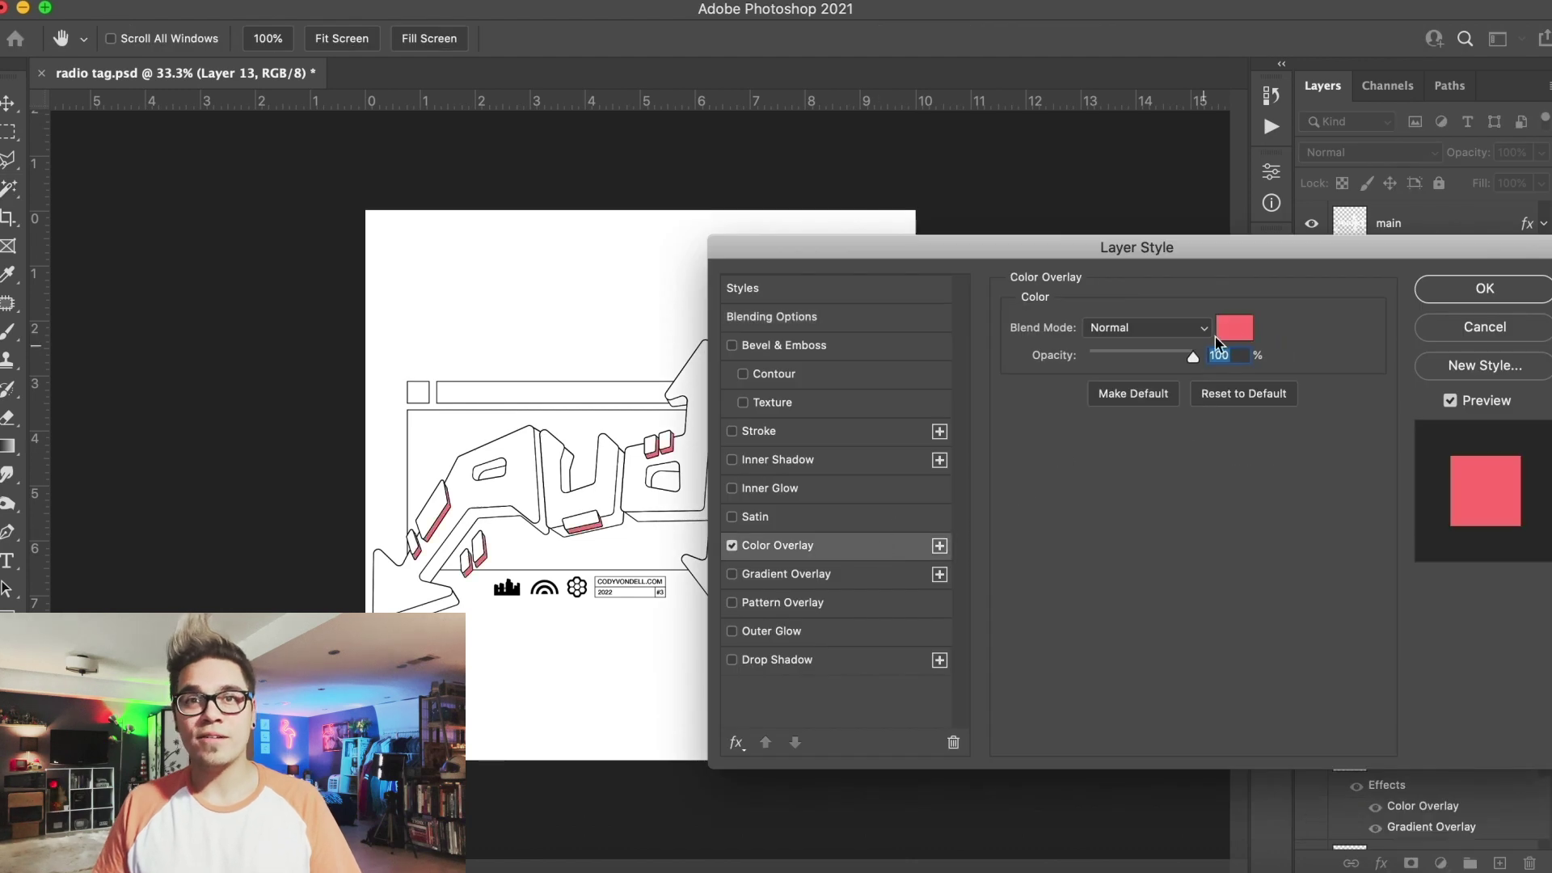
pyautogui.press('Return')
# Give the parts layer a light grey cfcfcf Color Overlay and collapse the effect lists of the styled layers
pyautogui.doubleClick(1431, 362)
pyautogui.click(885, 546)
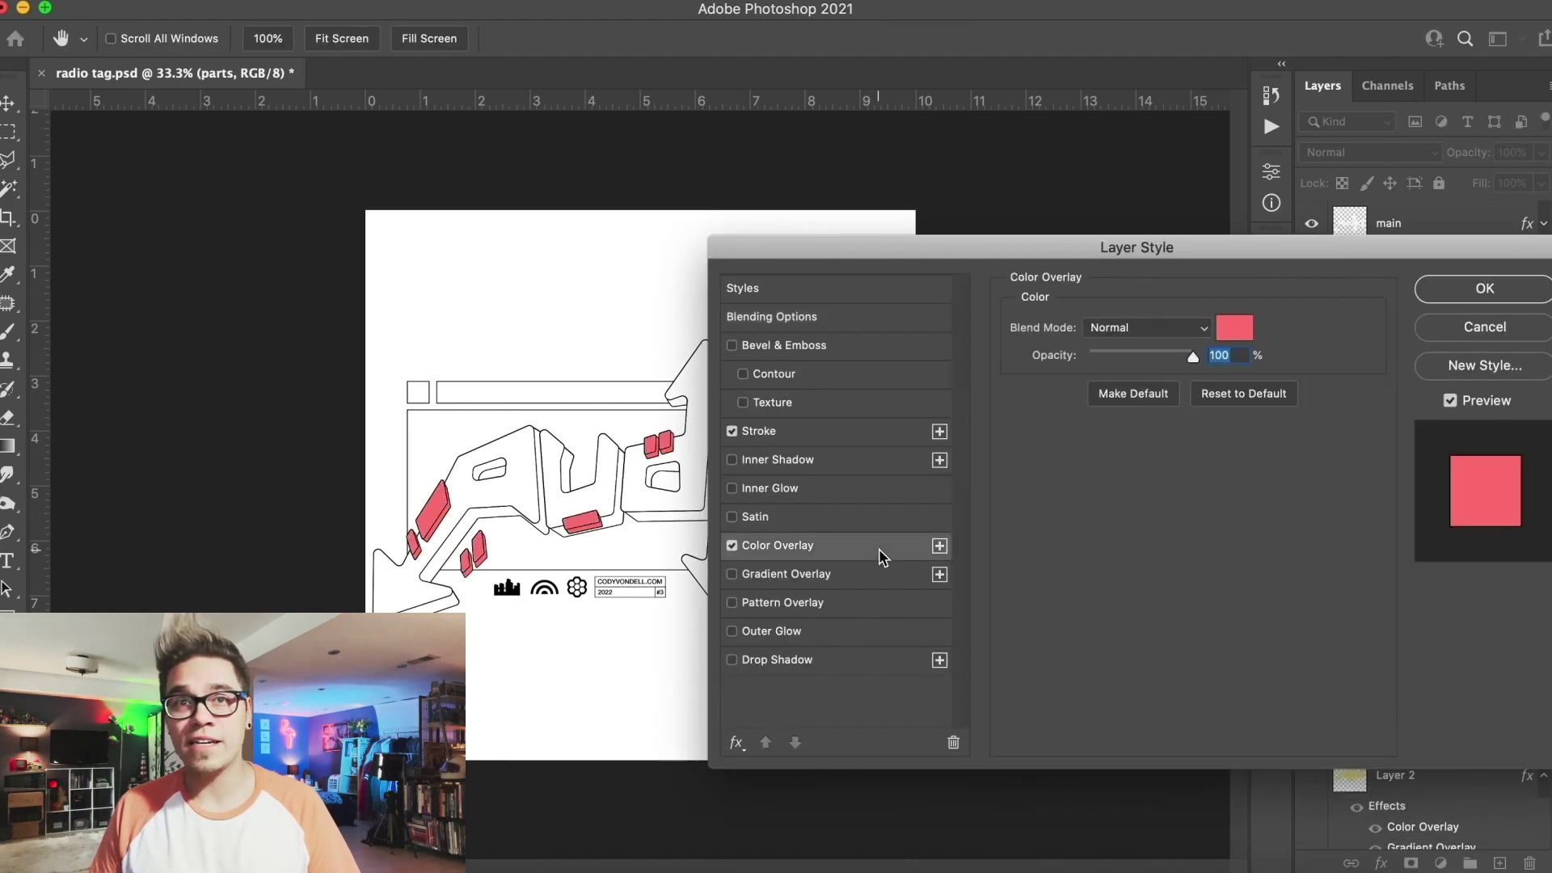
pyautogui.click(1235, 328)
pyautogui.moveTo(1140, 443)
pyautogui.mouseDown()
pyautogui.moveTo(908, 548)
pyautogui.moveTo(917, 503)
pyautogui.mouseUp()
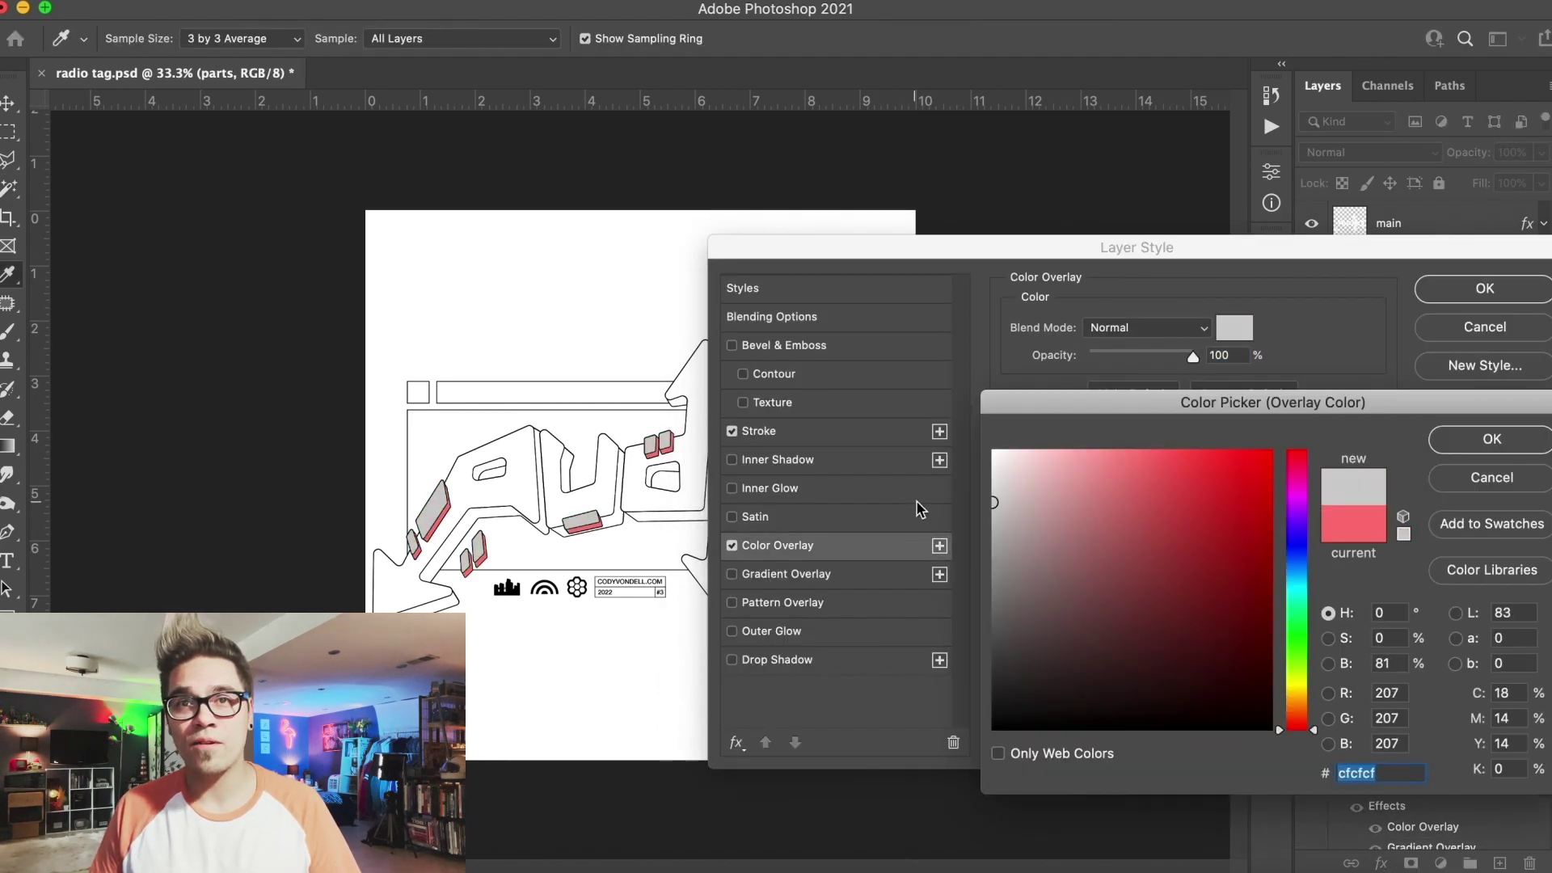
pyautogui.press('Return')
pyautogui.press('Return')
pyautogui.click(1544, 269)
pyautogui.click(1544, 313)
pyautogui.click(1544, 358)
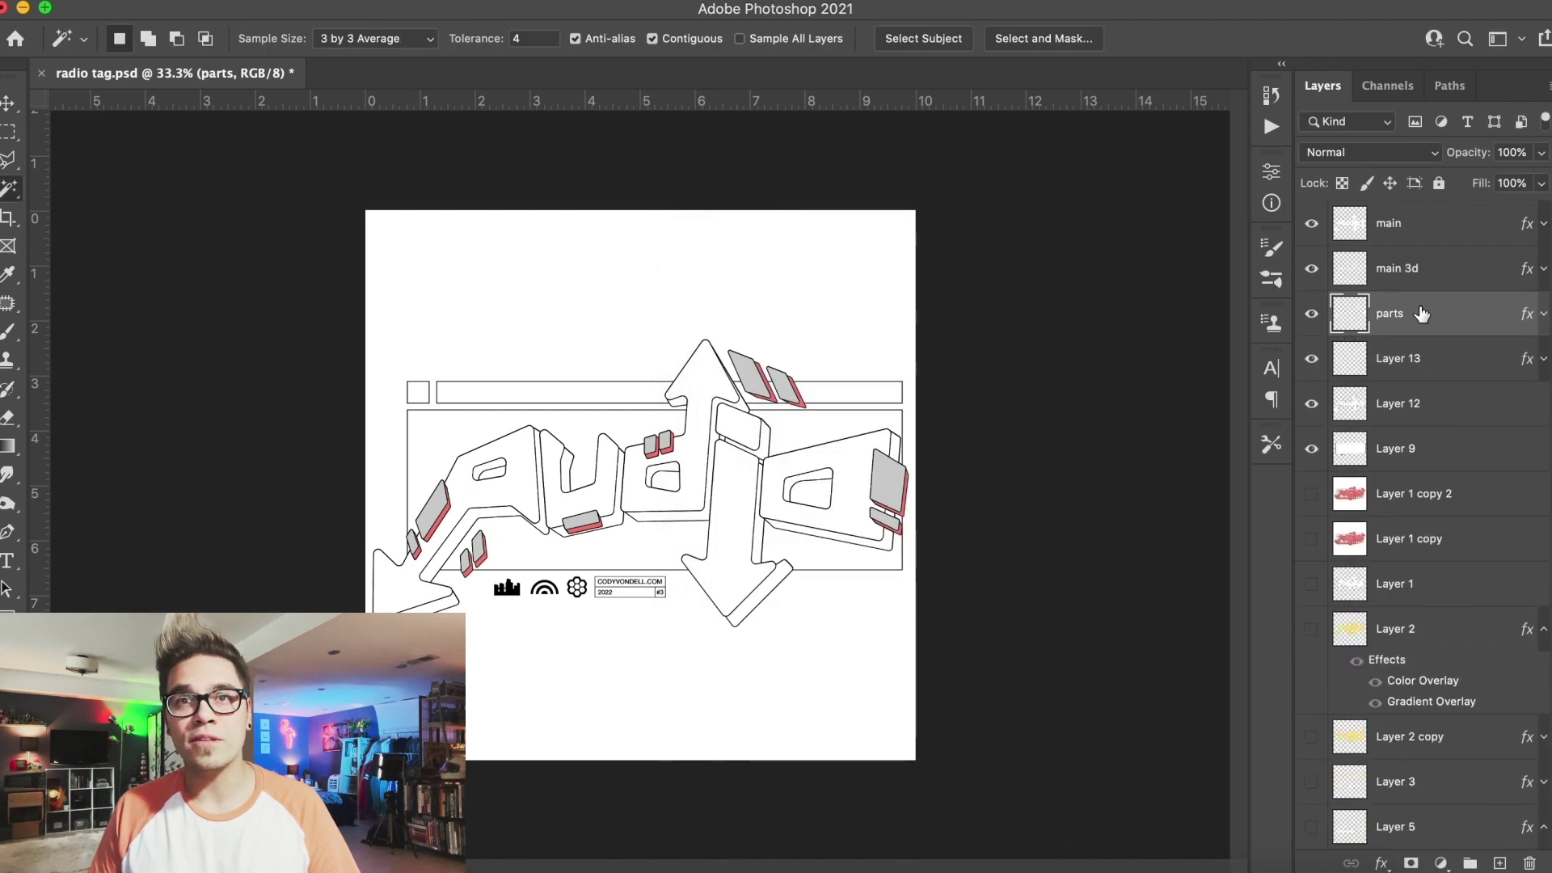
# Add the same red Color Overlay to the main 3d layer
pyautogui.doubleClick(1434, 265)
pyautogui.click(829, 548)
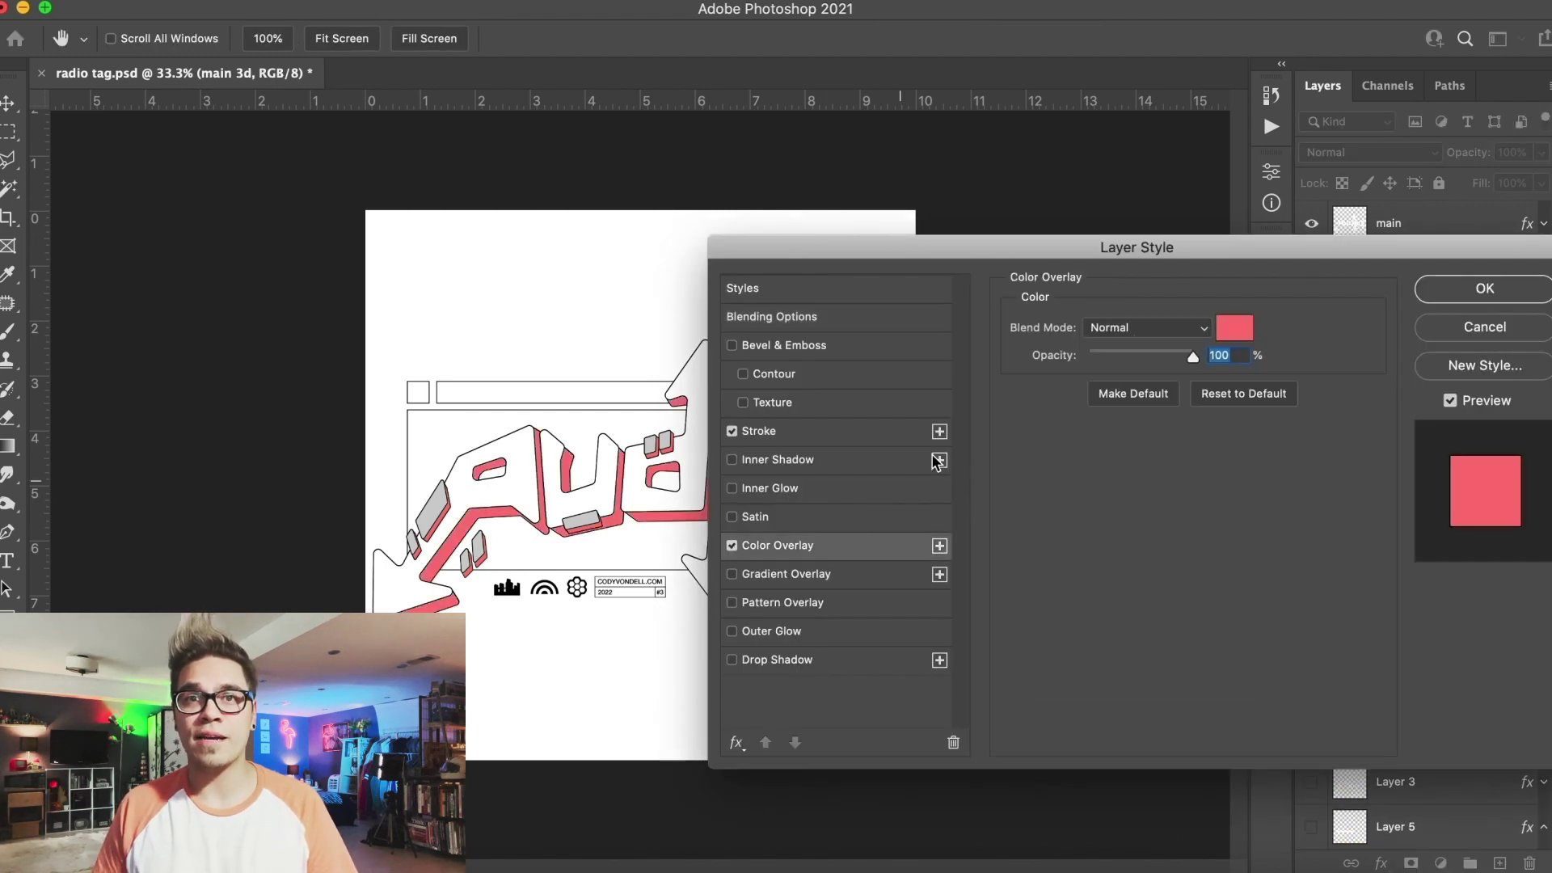
pyautogui.press('Return')
# Add a grey-to-white linear Gradient Overlay to the main layer, with the grey stop moved inward and the white stop at 56%
pyautogui.doubleClick(1448, 225)
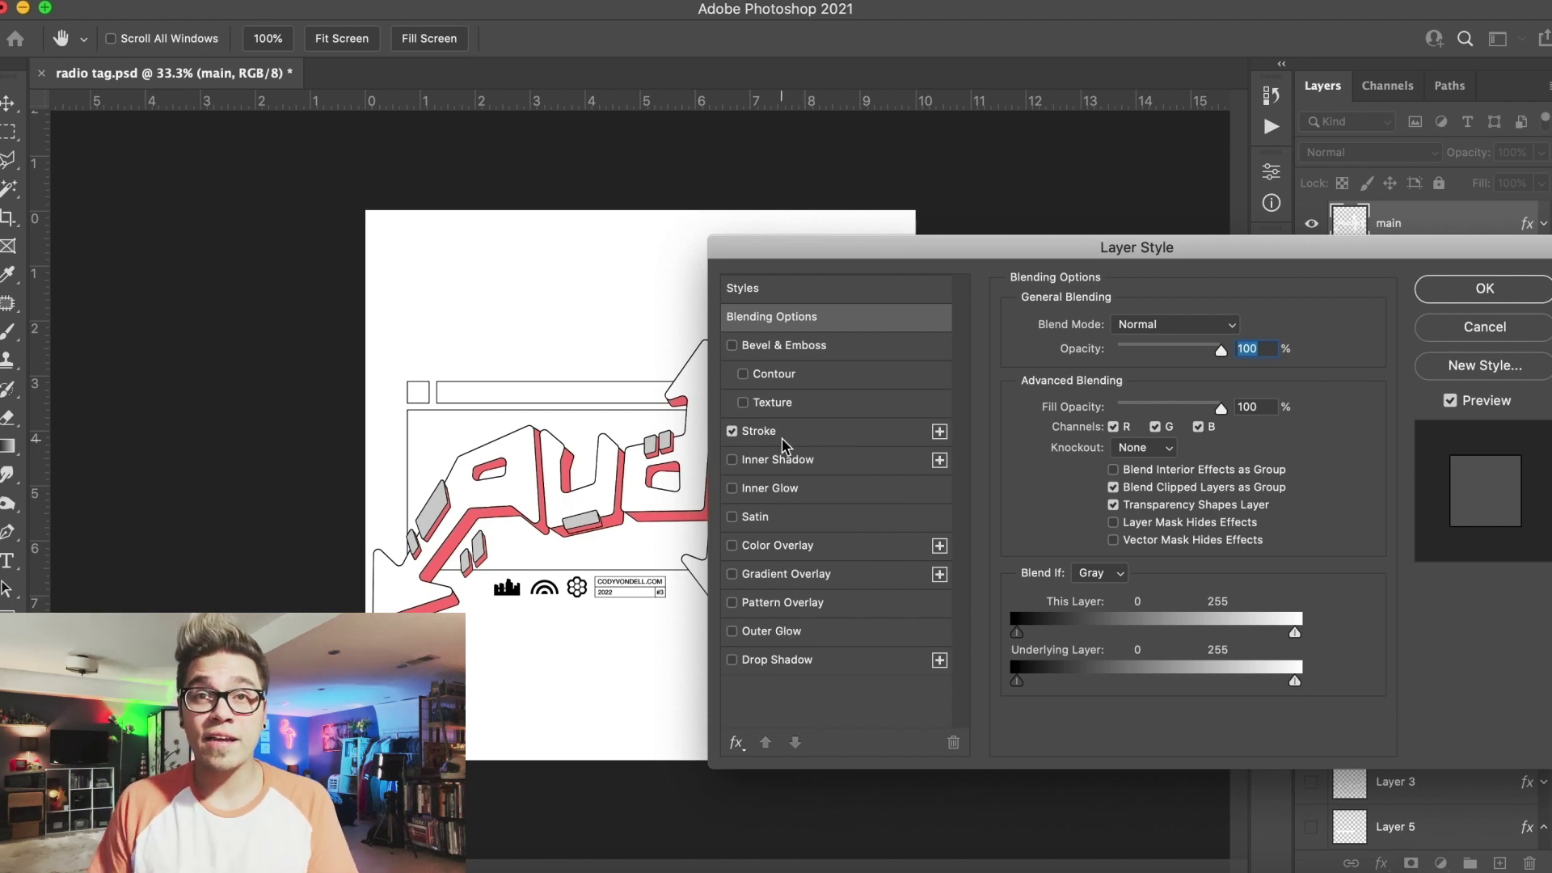
pyautogui.click(786, 575)
pyautogui.moveTo(859, 259); pyautogui.dragTo(1051, 314)
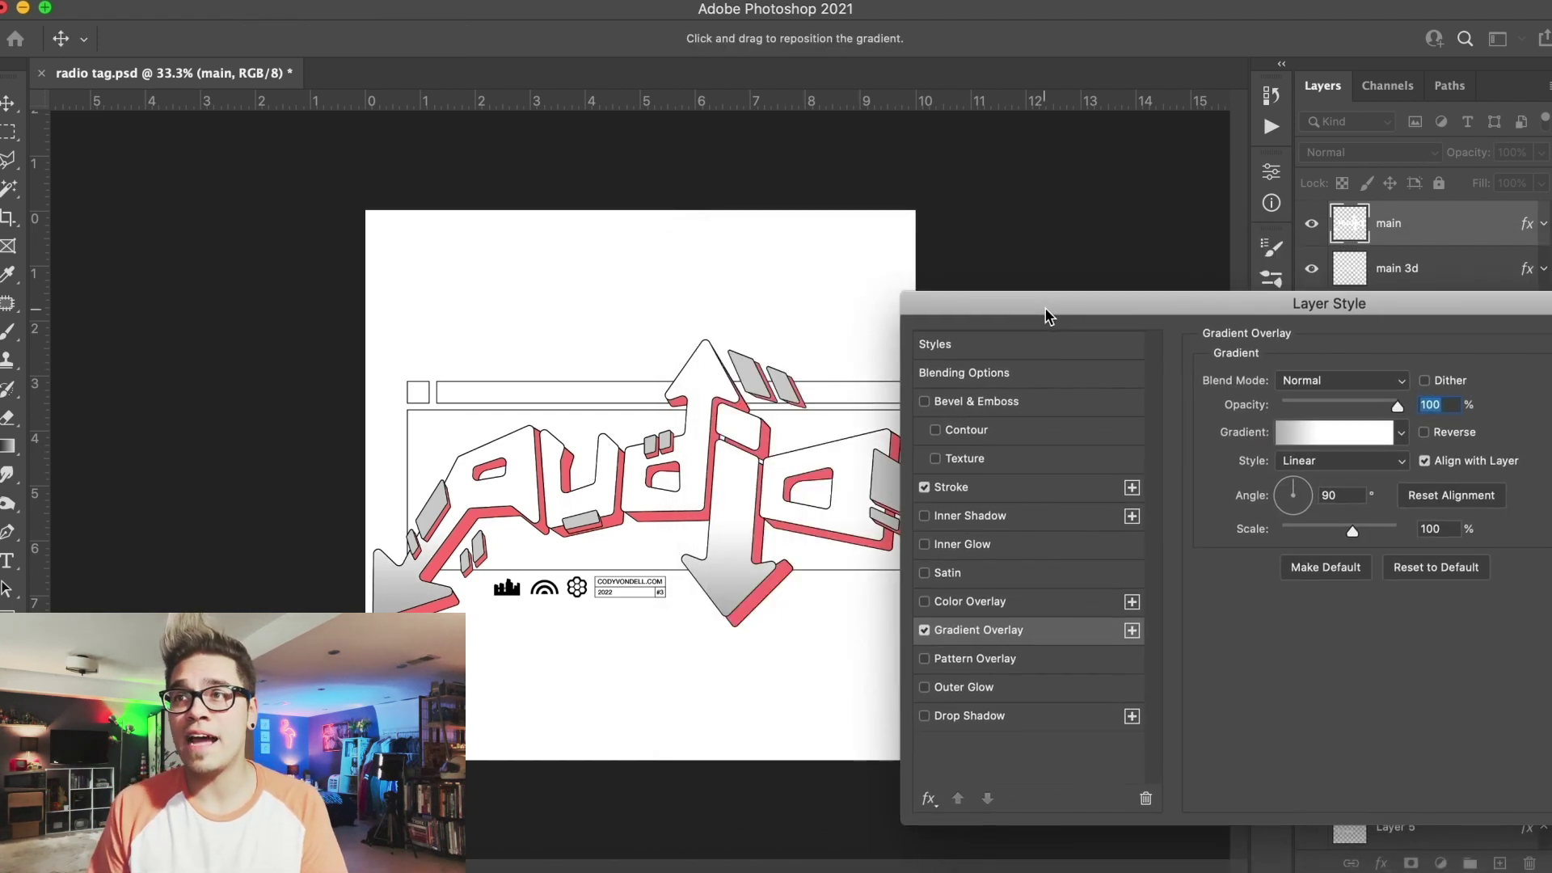
pyautogui.click(1328, 437)
pyautogui.moveTo(1278, 473); pyautogui.dragTo(1380, 473)
pyautogui.moveTo(1111, 473); pyautogui.dragTo(1145, 472)
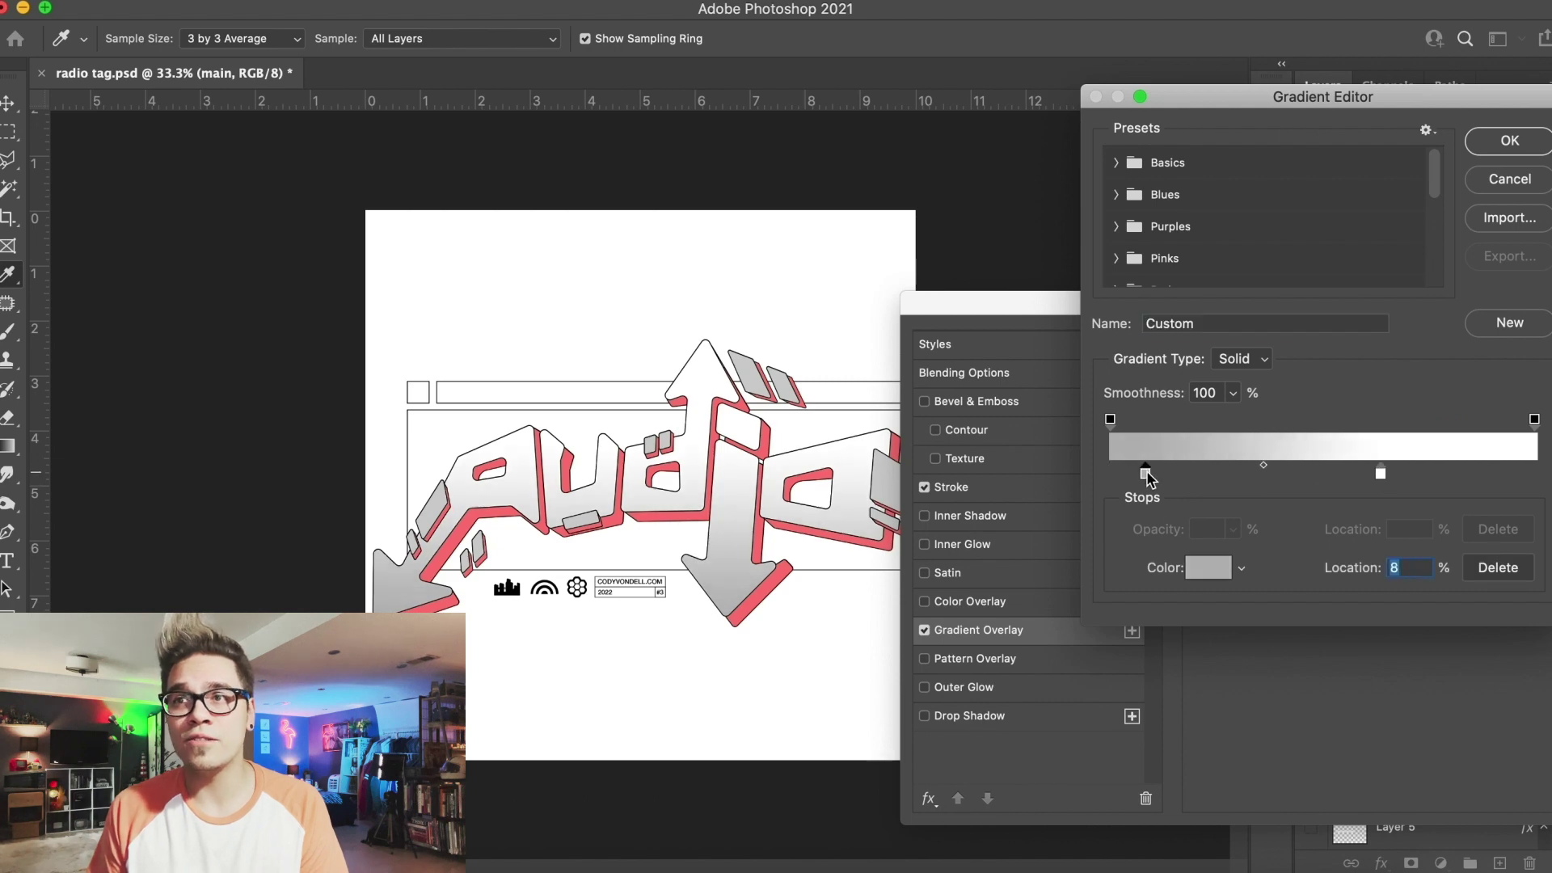
pyautogui.moveTo(1378, 473)
pyautogui.mouseDown()
pyautogui.moveTo(1419, 477)
pyautogui.moveTo(1352, 477)
pyautogui.mouseUp()
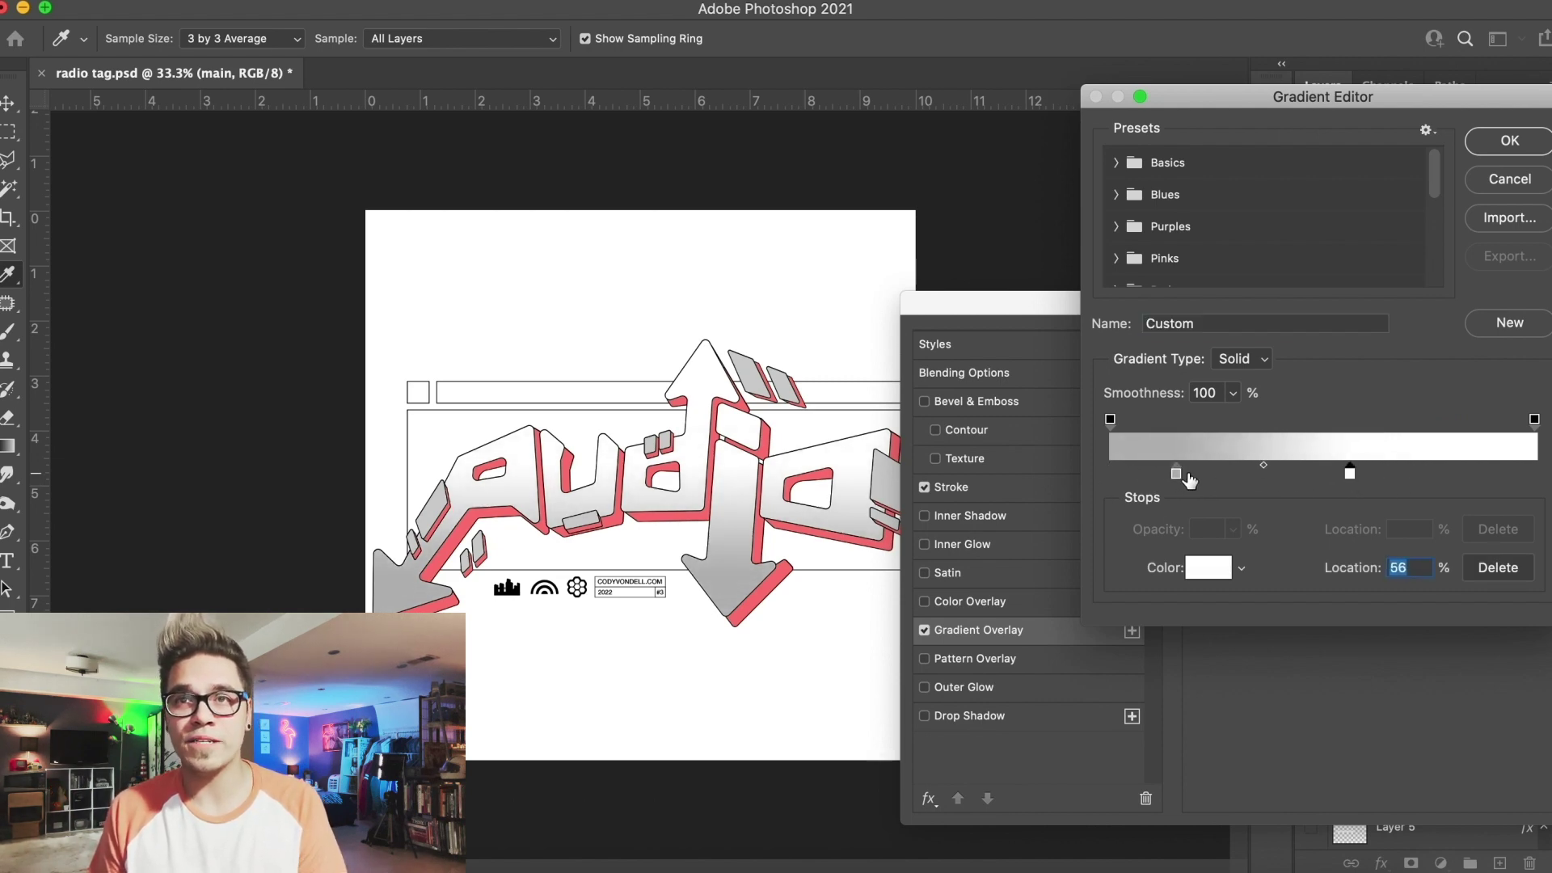
pyautogui.press('Return')
pyautogui.press('Return')
pyautogui.press('w')
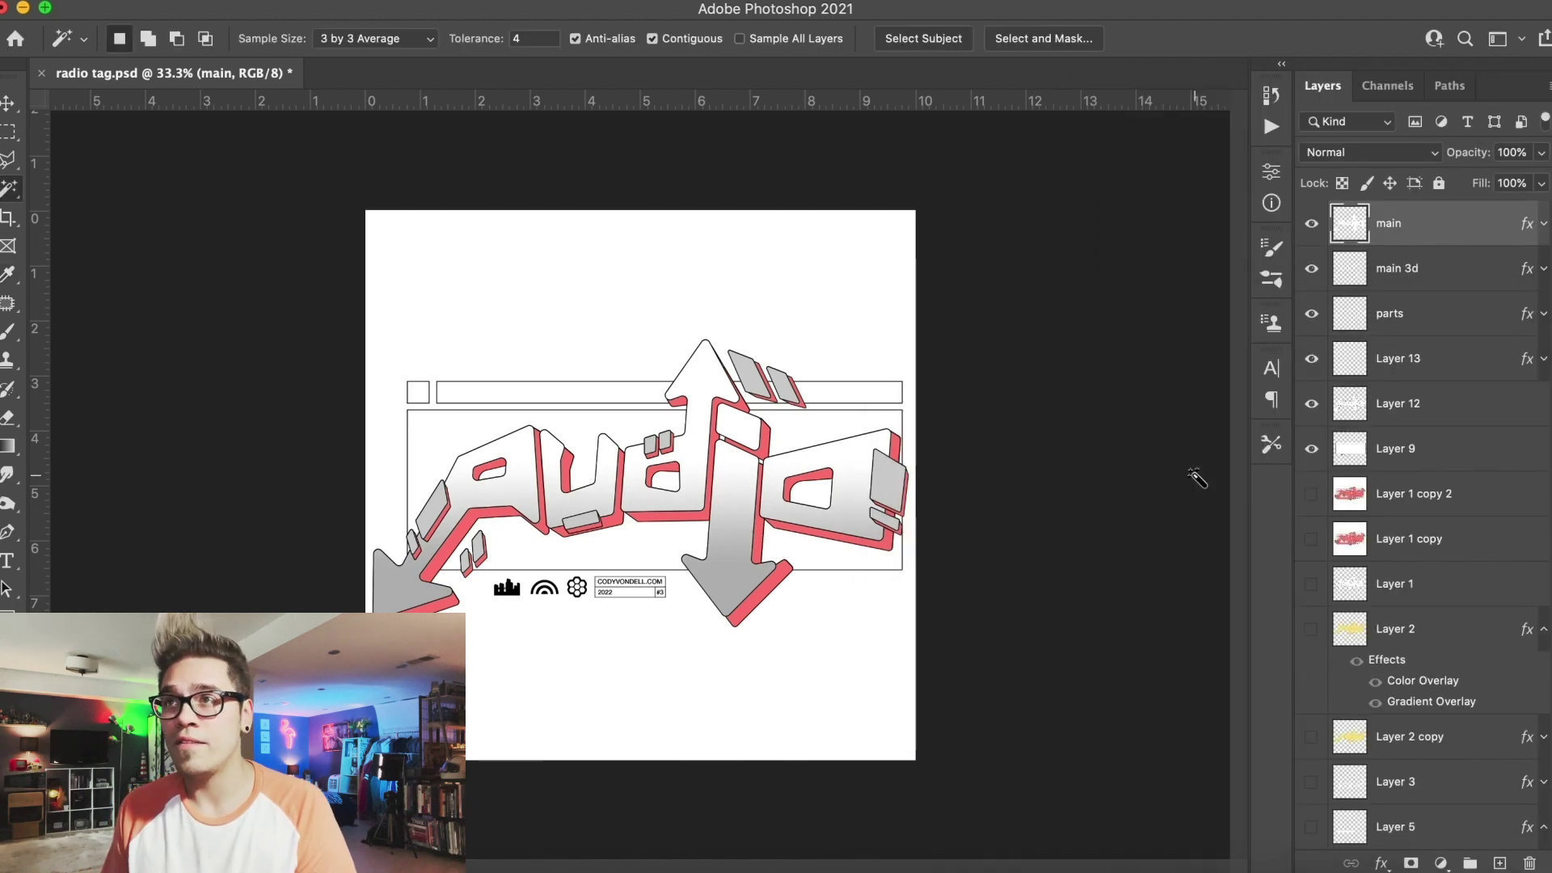
# Squash the main, main 3d, parts and Layer 13 layers together to 91% height with Free Transform
pyautogui.keyDown('shift'); pyautogui.click(1425, 367); pyautogui.keyUp('shift')
pyautogui.click(198, 10)
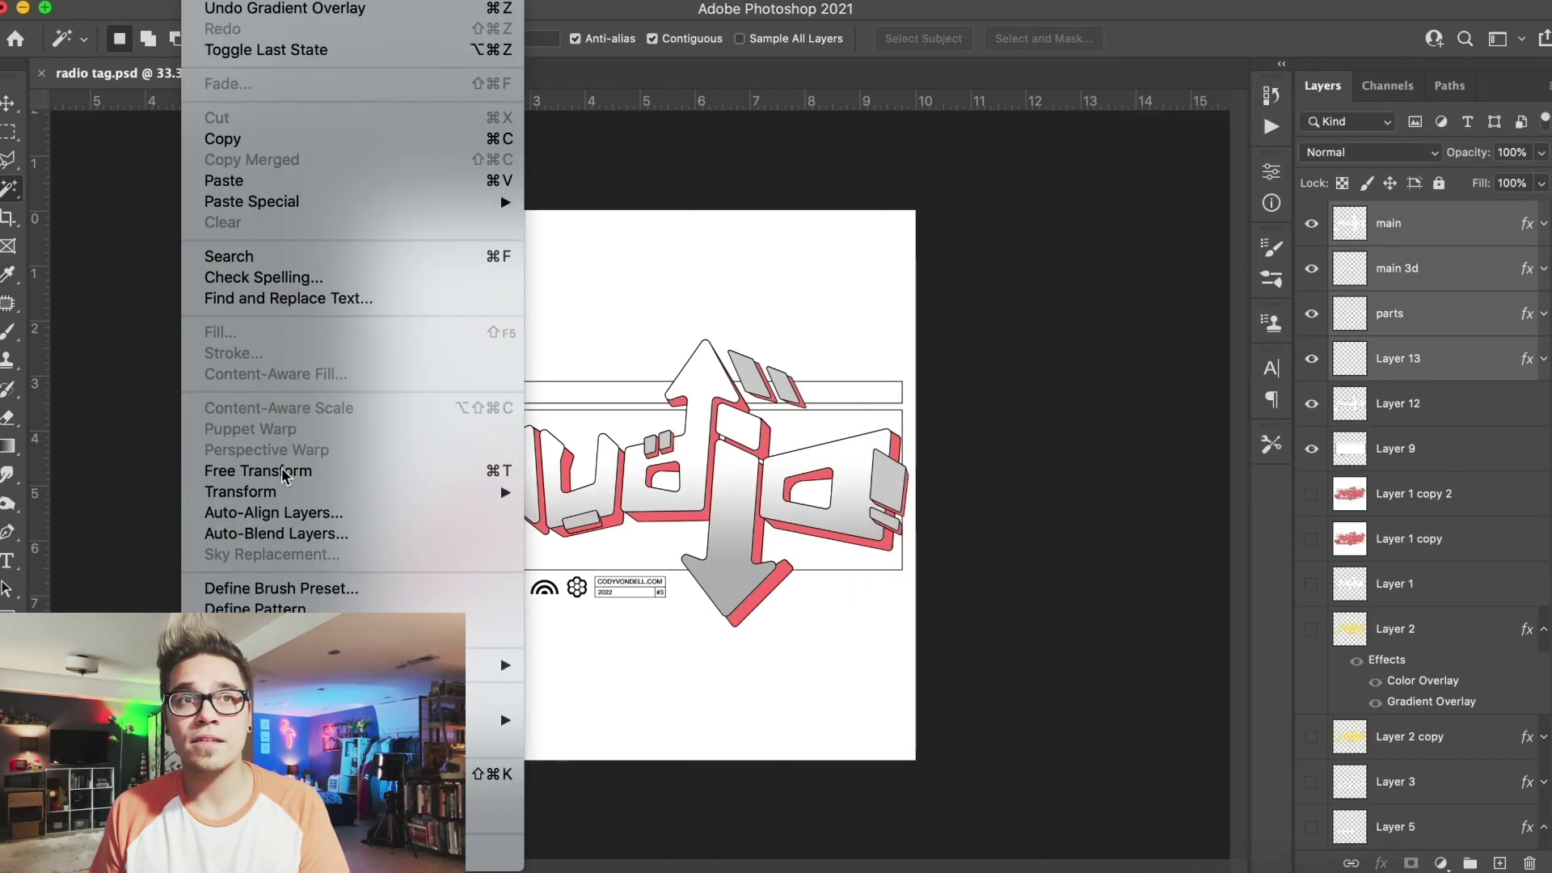
pyautogui.click(284, 479)
pyautogui.moveTo(638, 339); pyautogui.dragTo(638, 350)
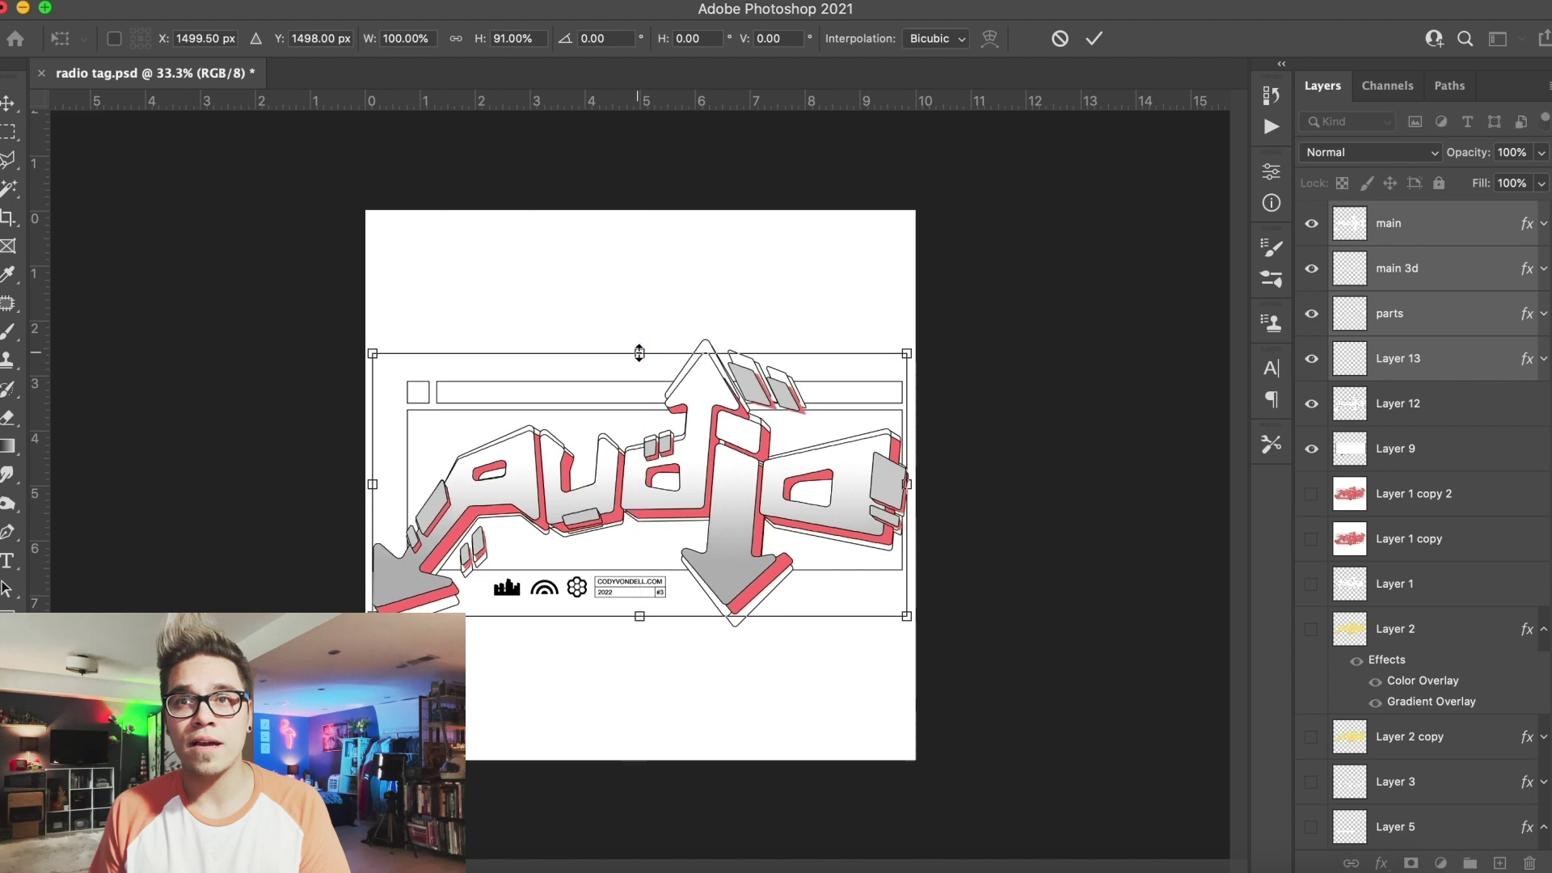
pyautogui.press('Return')
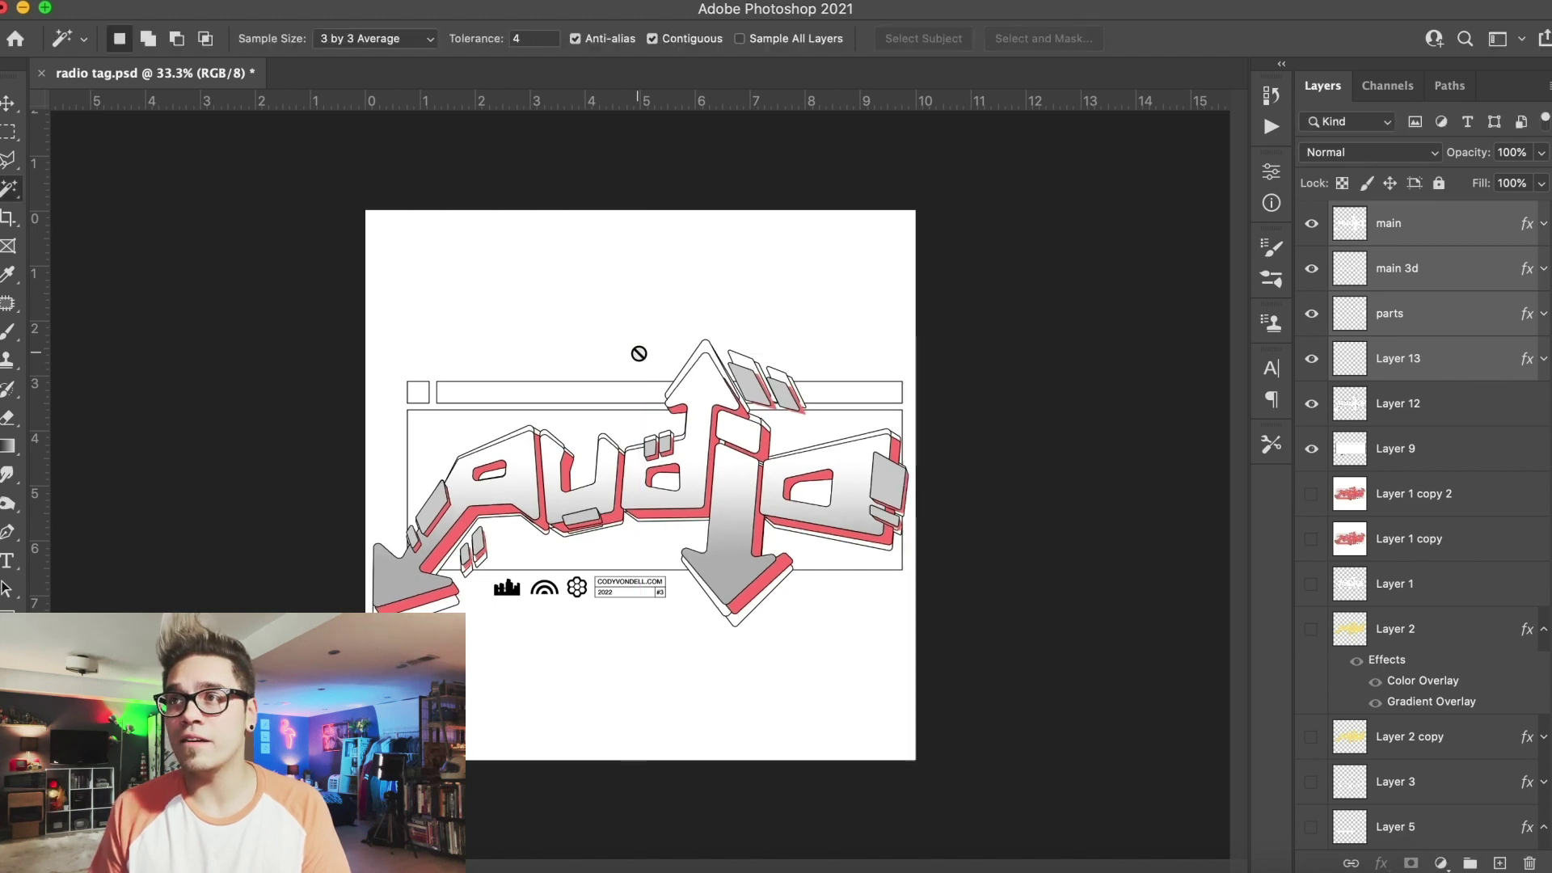
# Give the lettering silhouette on Layer 12 a yellow ffea78 Color Overlay
pyautogui.click(1313, 404)
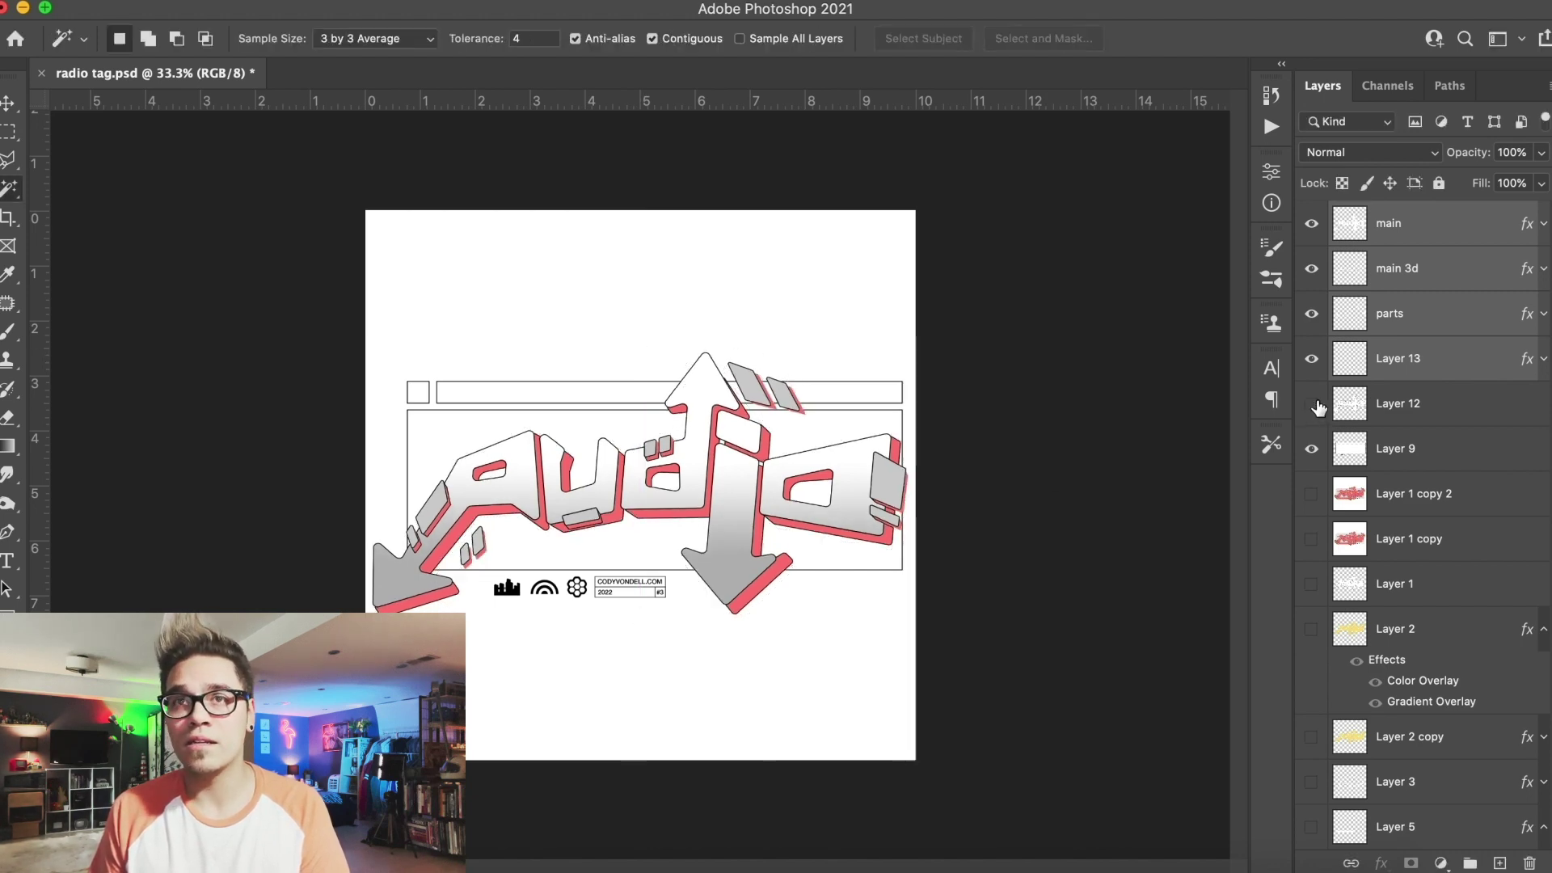
pyautogui.click(1313, 404)
pyautogui.doubleClick(1451, 407)
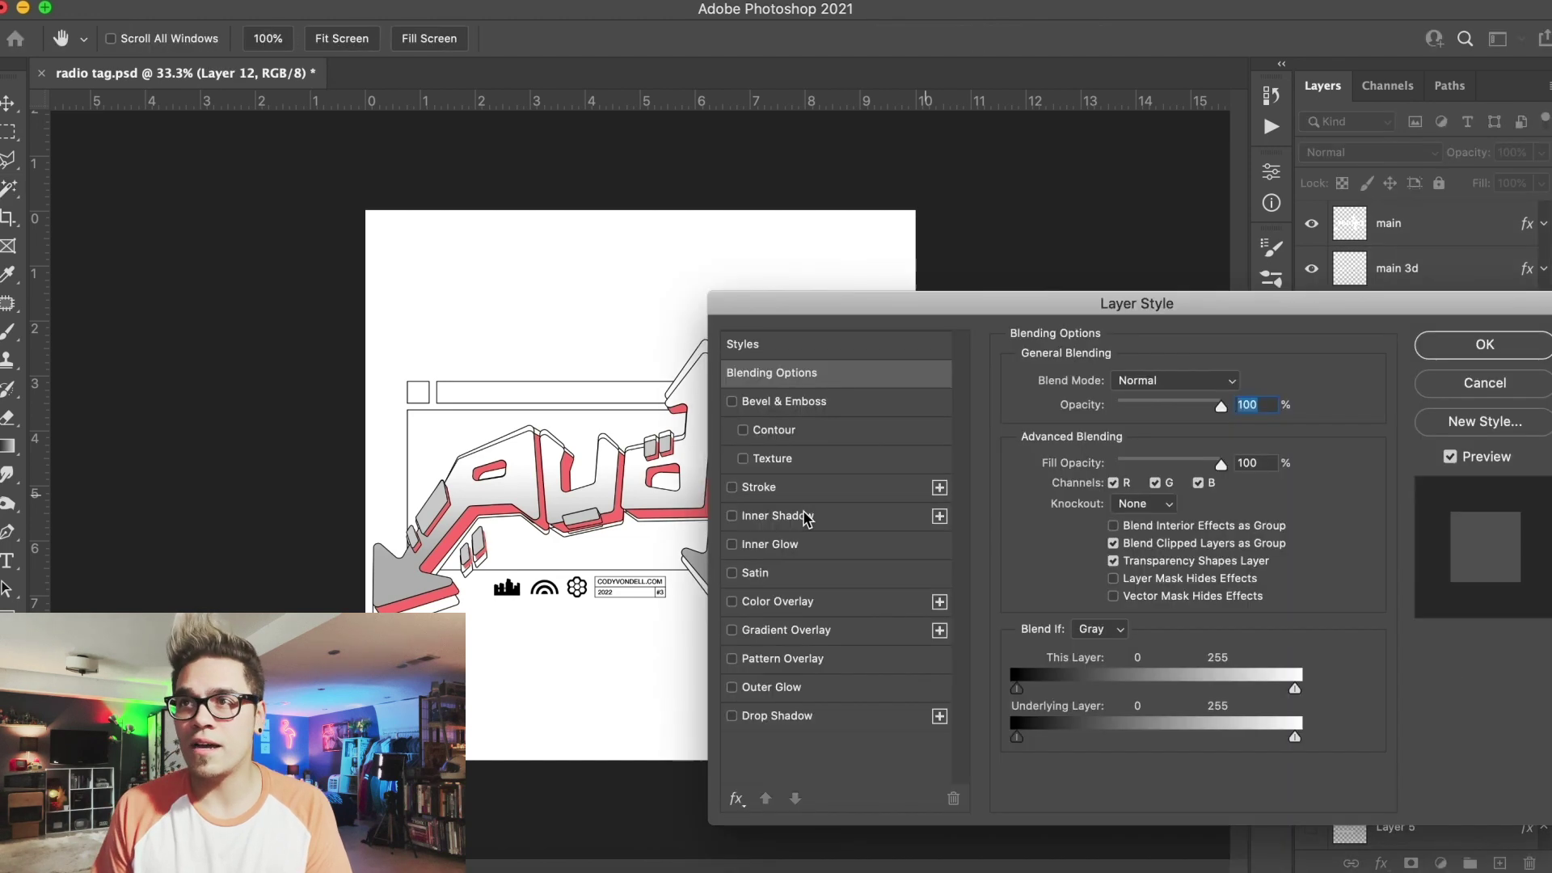
pyautogui.click(825, 602)
pyautogui.click(1235, 382)
pyautogui.click(1297, 687)
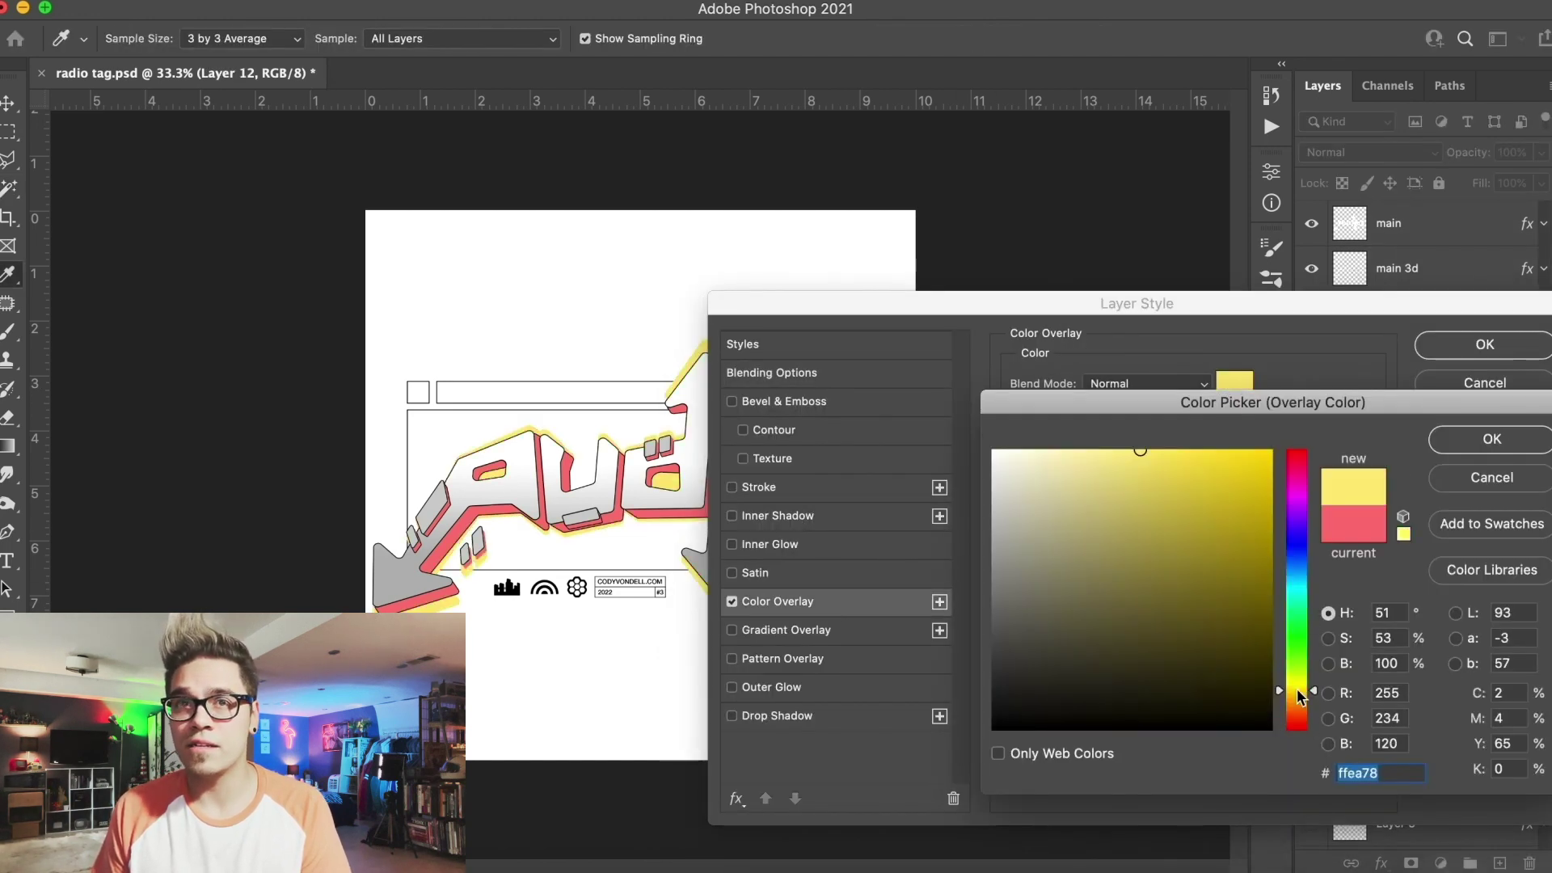
pyautogui.press('Return')
pyautogui.press('Return')
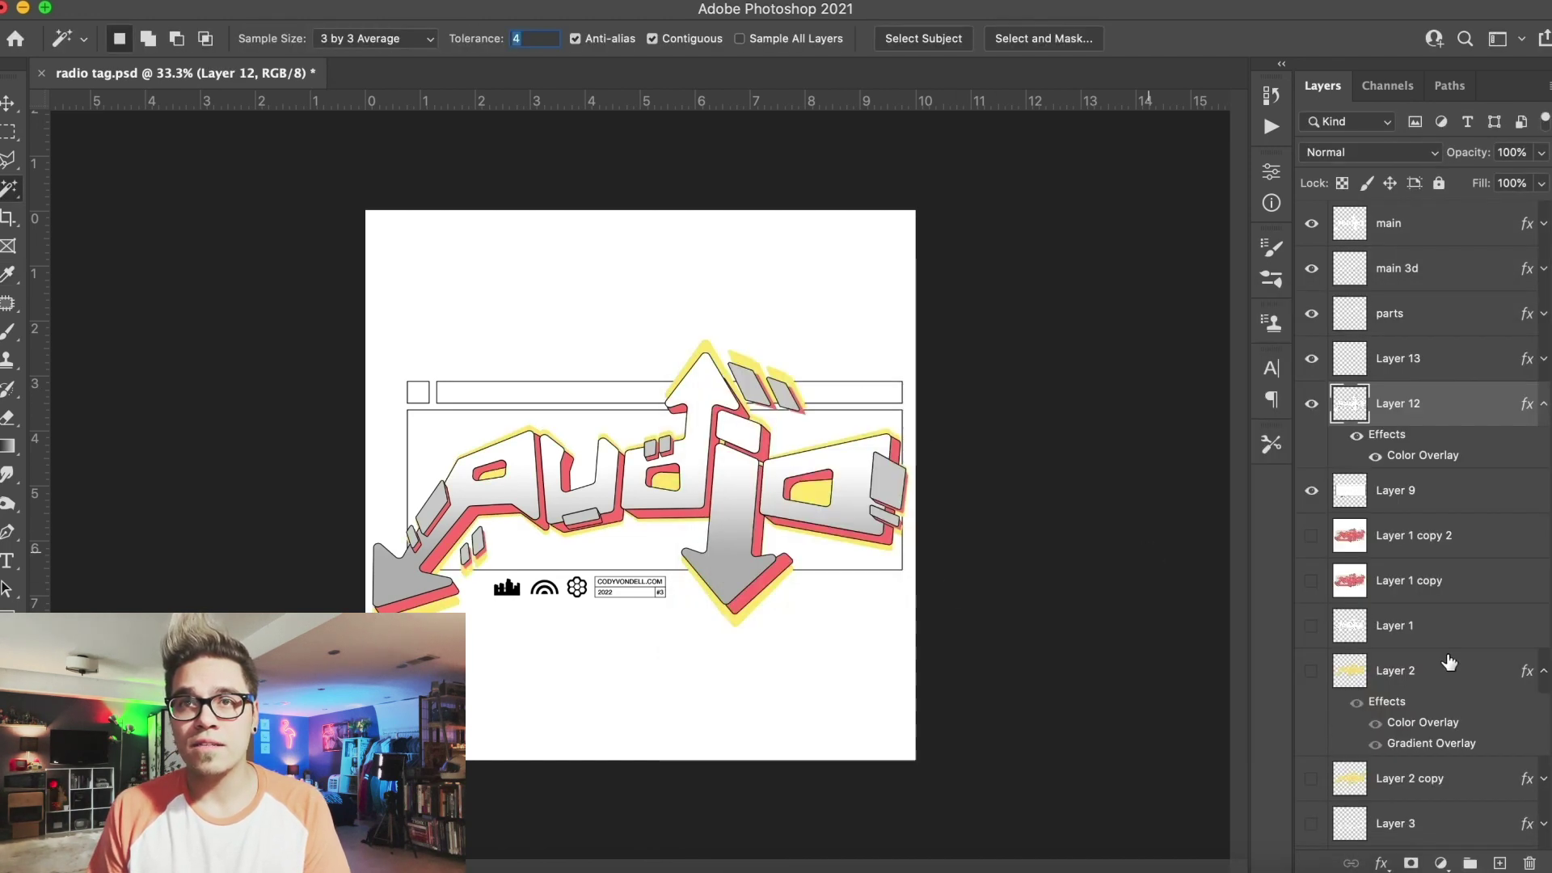
# Copy the long bar from Layer 9 to a new layer and give it the yellow Color Overlay
pyautogui.click(1407, 491)
pyautogui.press('super+j')
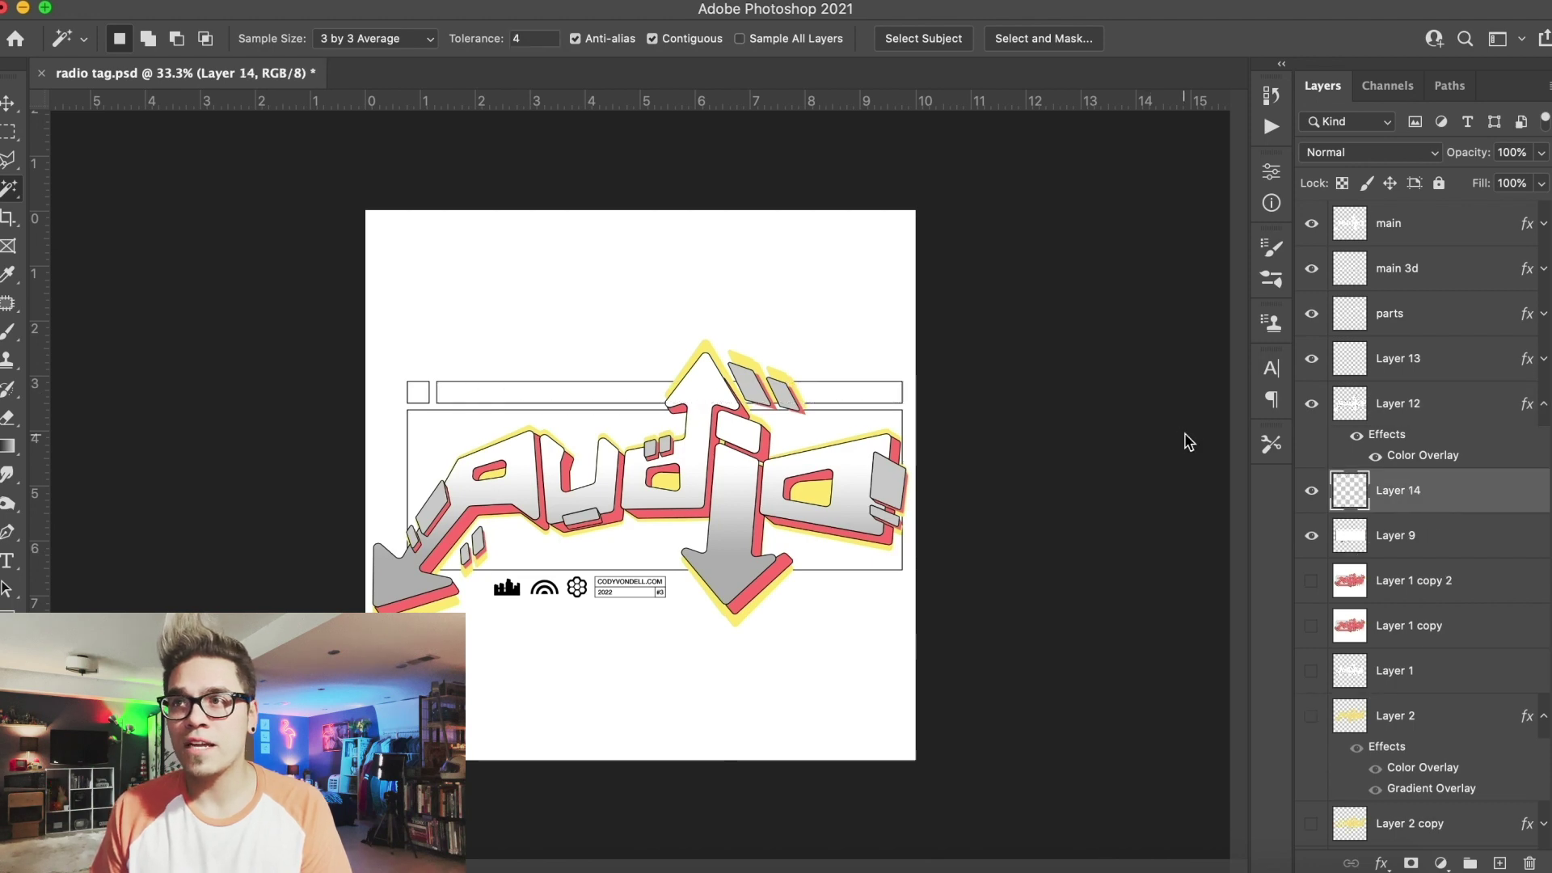
pyautogui.doubleClick(1471, 508)
pyautogui.click(781, 603)
pyautogui.press('Return')
# Copy the small square beside the bar from Layer 9 to a new layer and overlay it with grey sampled from the artwork
pyautogui.click(1380, 569)
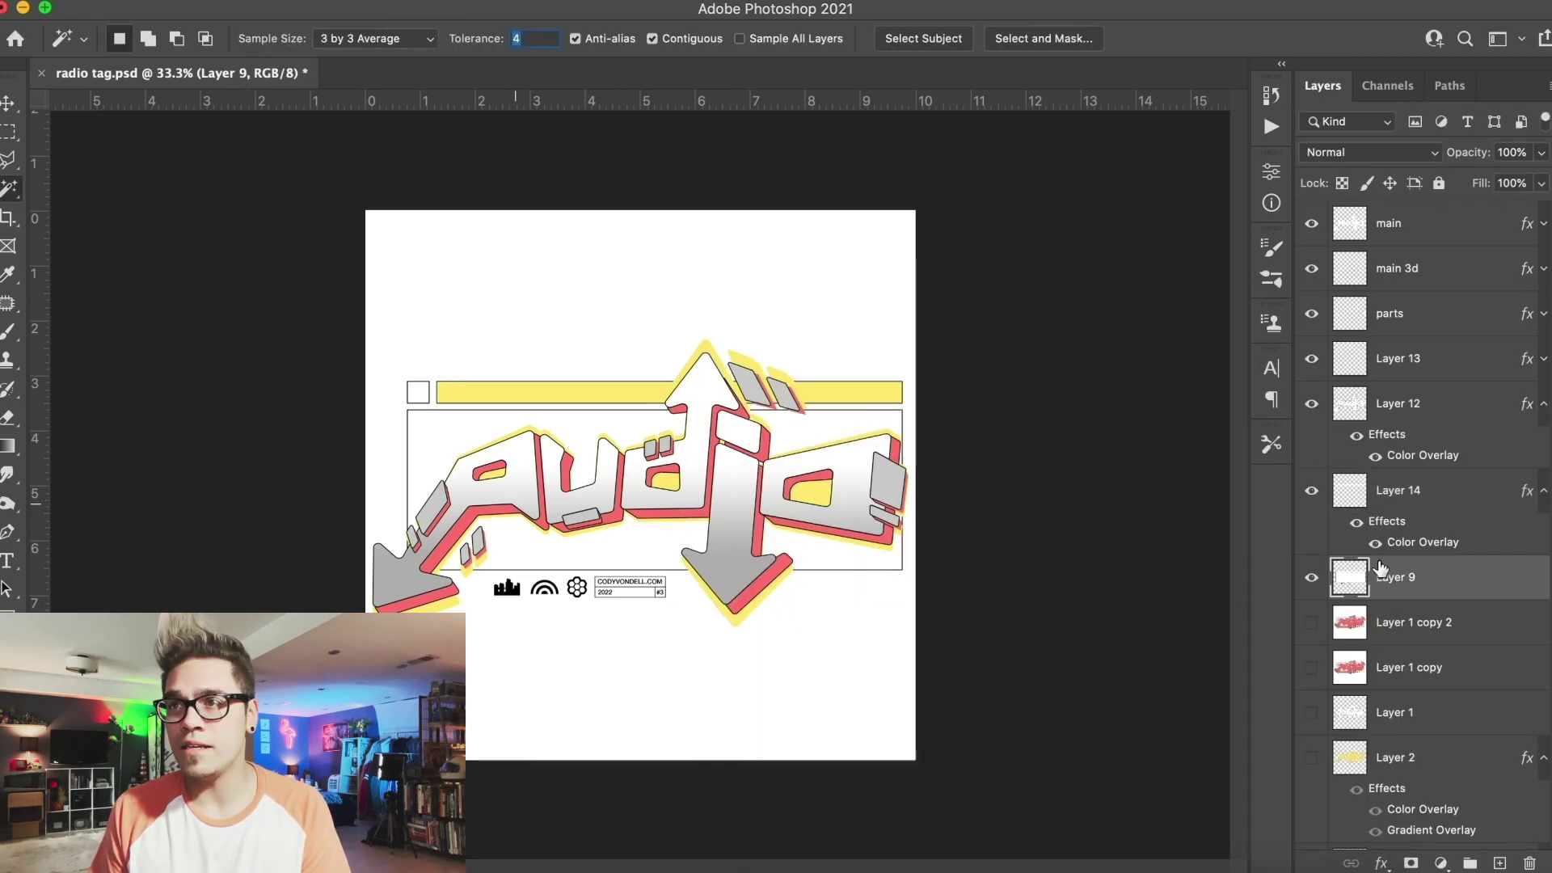
pyautogui.press('super+j')
pyautogui.doubleClick(1462, 579)
pyautogui.click(841, 605)
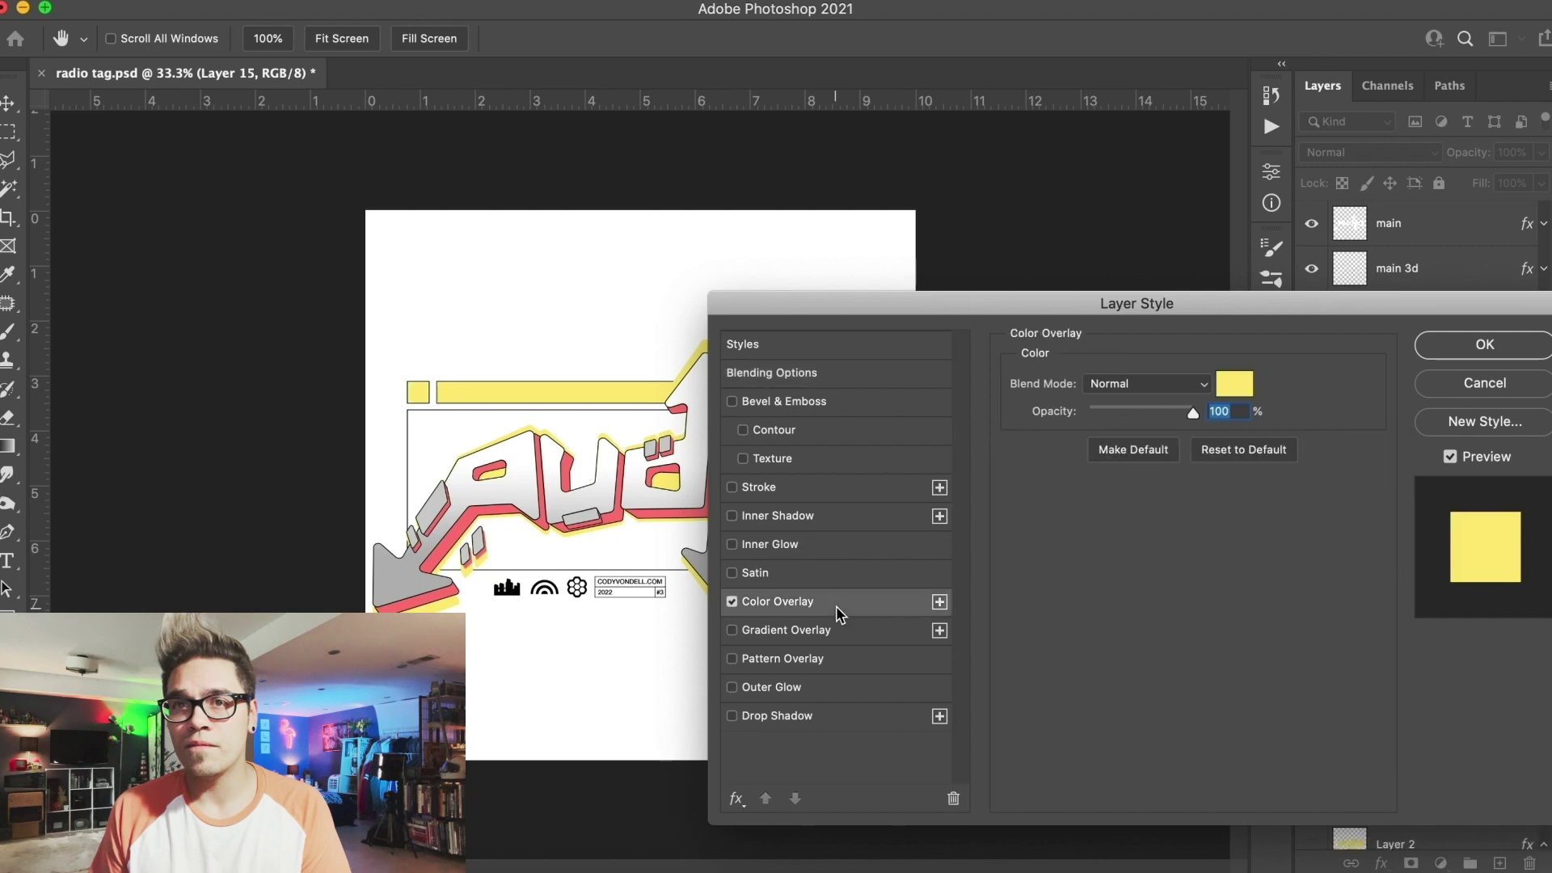
pyautogui.click(1223, 383)
pyautogui.click(392, 591)
pyautogui.press('Return')
pyautogui.press('Return')
pyautogui.press('w')
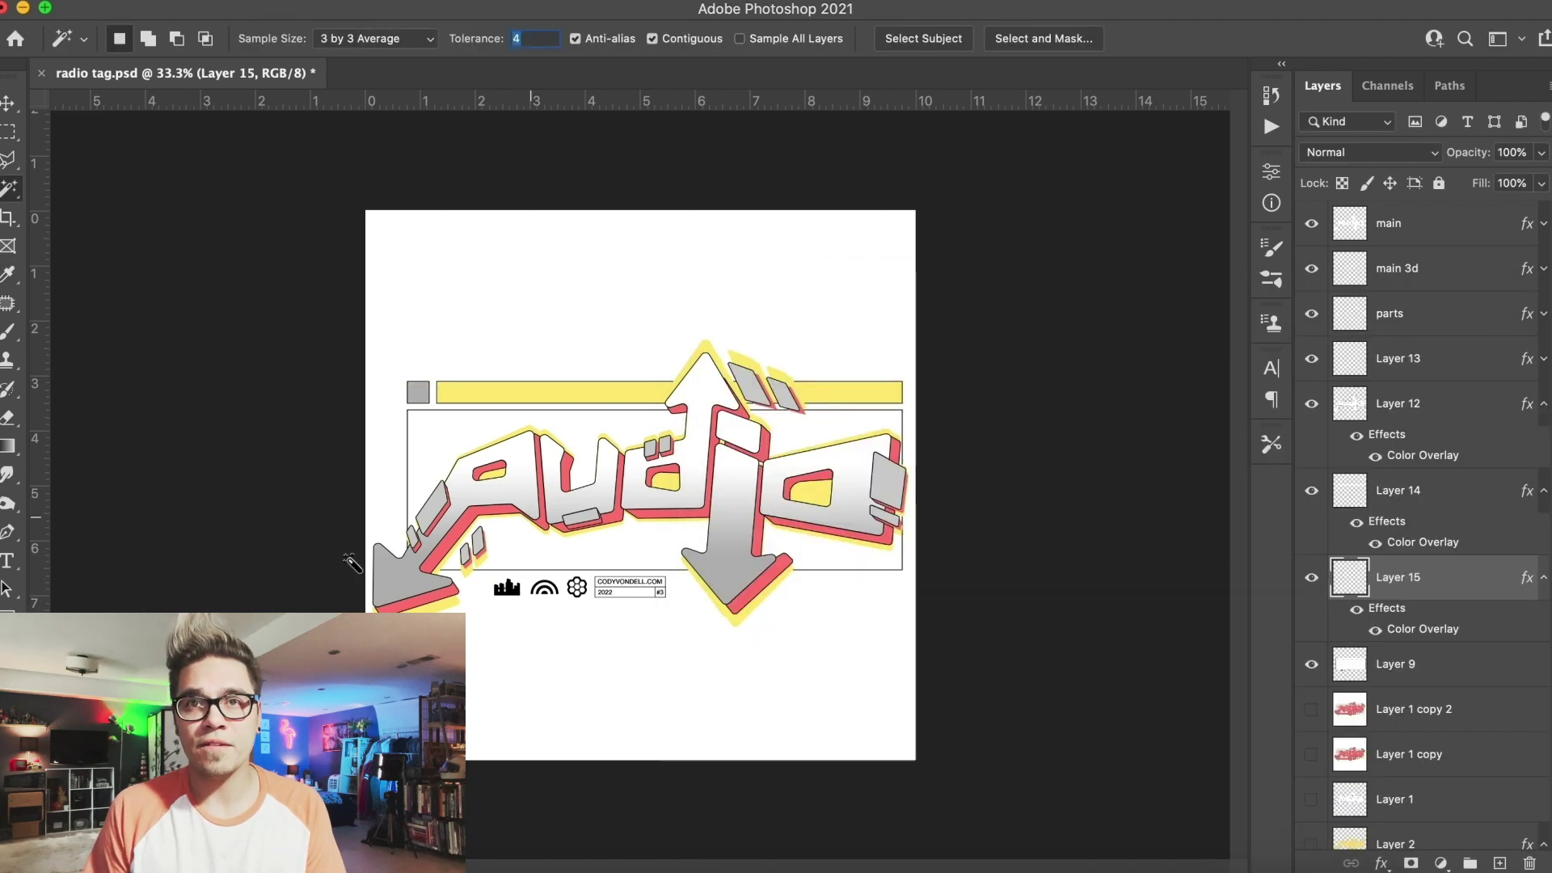
# Shift the yellow Layer 12 silhouette slightly to the right behind the lettering
pyautogui.click(8, 132)
pyautogui.click(8, 103)
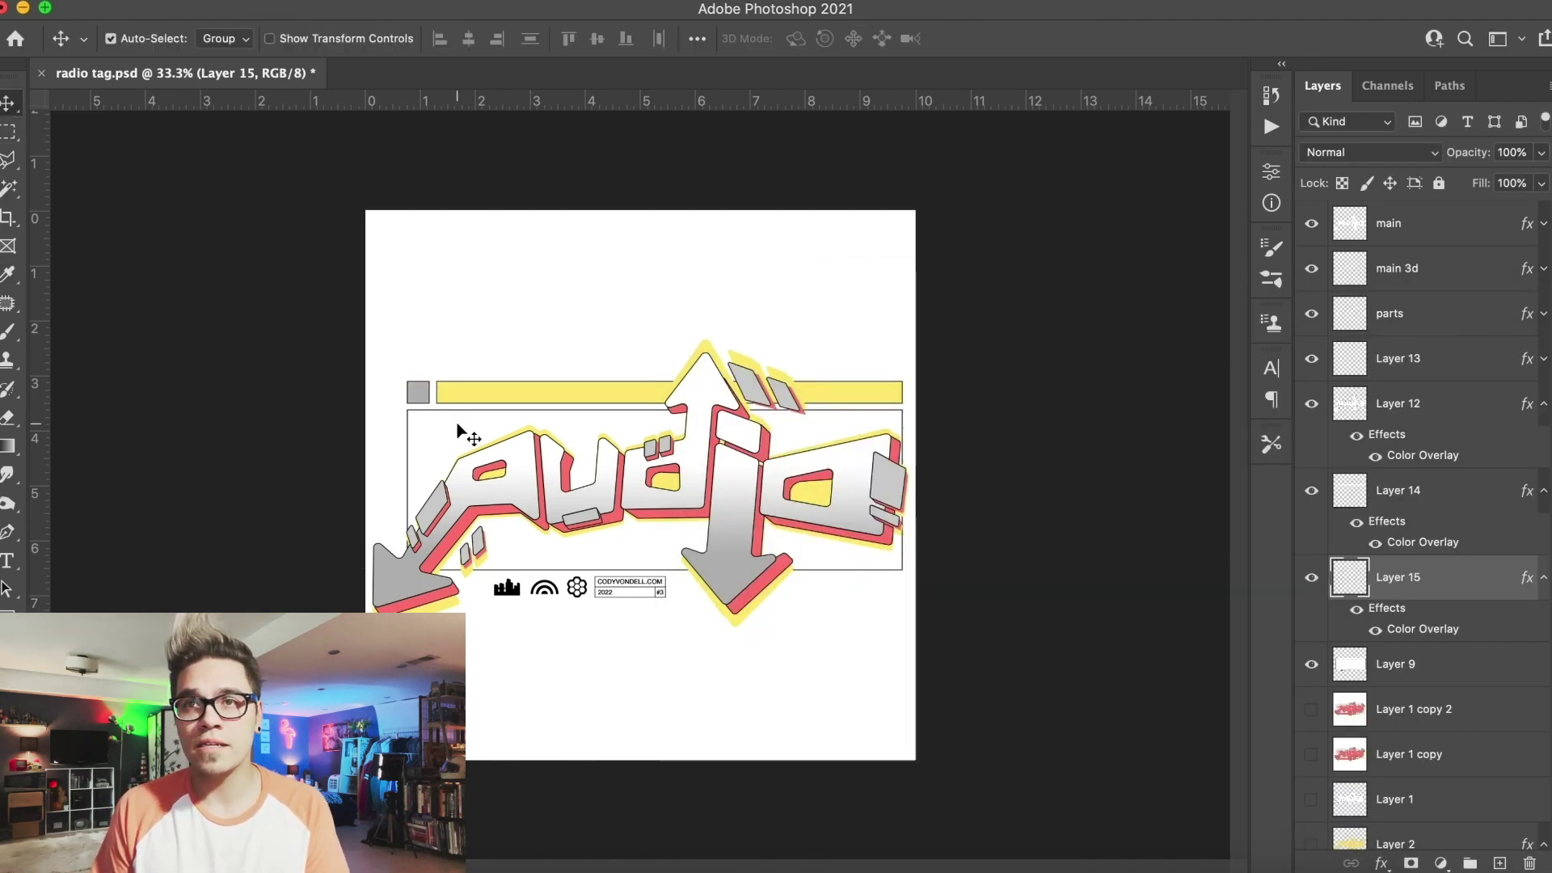
pyautogui.moveTo(707, 353); pyautogui.dragTo(713, 354)
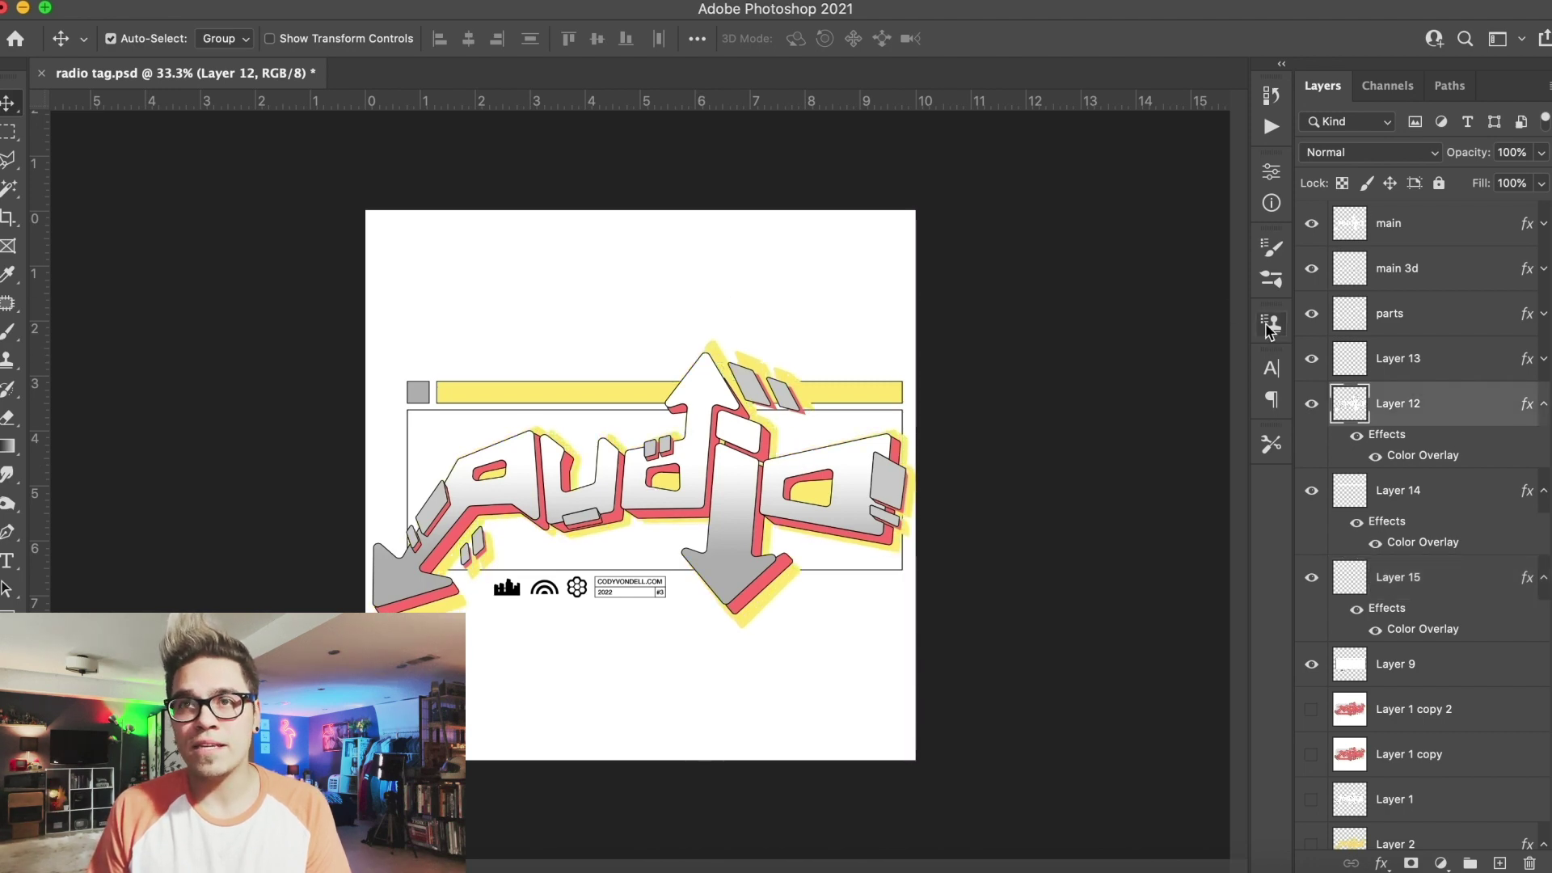
# Select all artwork layers from main through Layer 9 and scale them down slightly together about their centre
pyautogui.click(1415, 576)
pyautogui.keyDown('shift'); pyautogui.click(1414, 223); pyautogui.keyUp('shift')
pyautogui.click(194, 1)
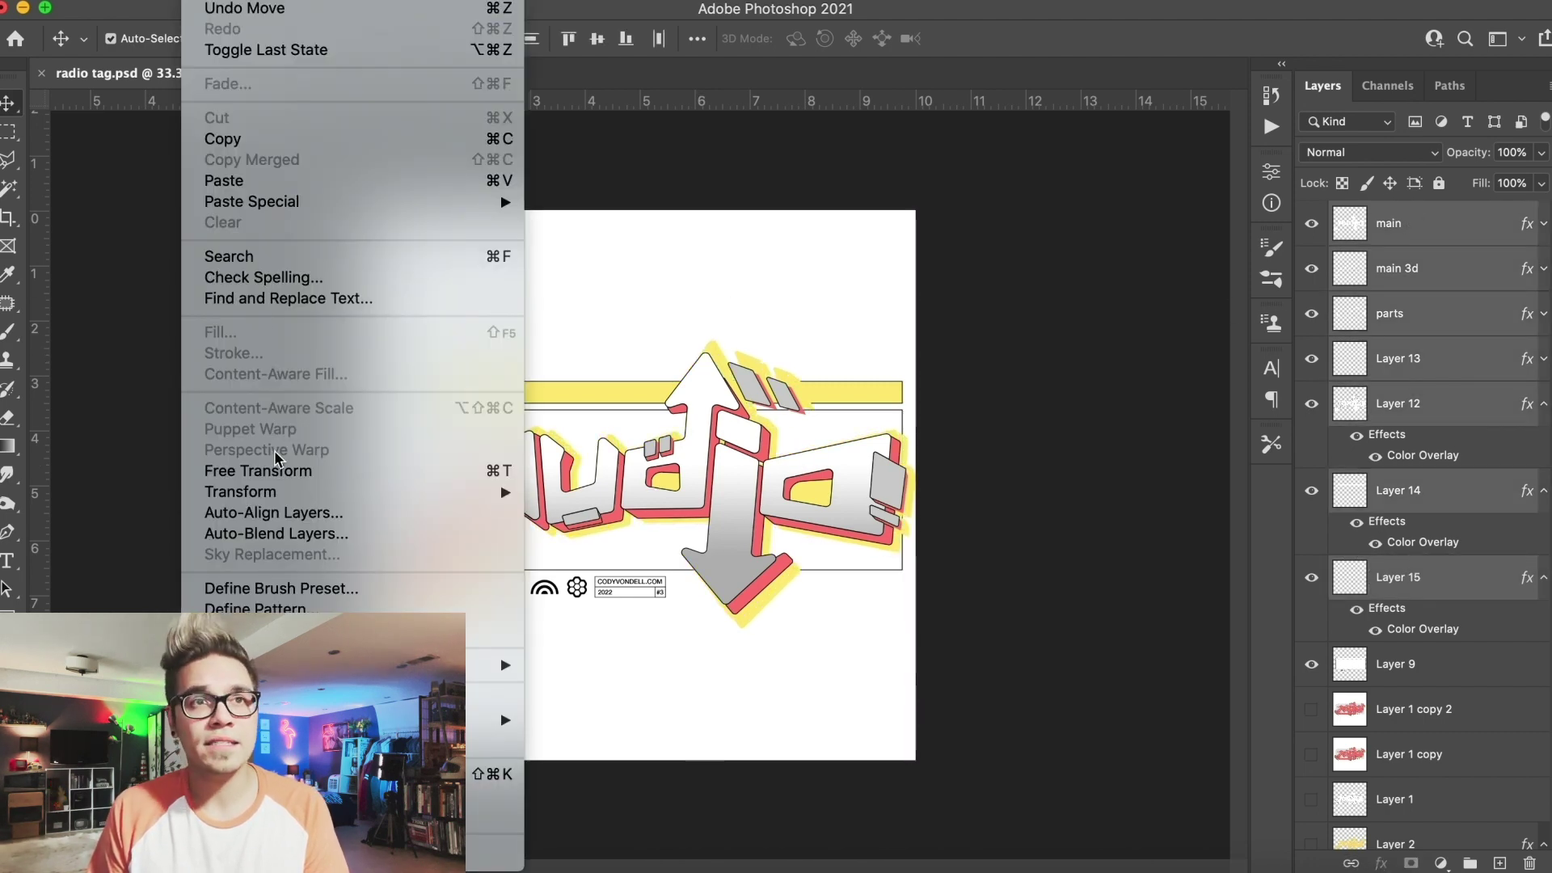
pyautogui.click(279, 471)
pyautogui.press('Escape')
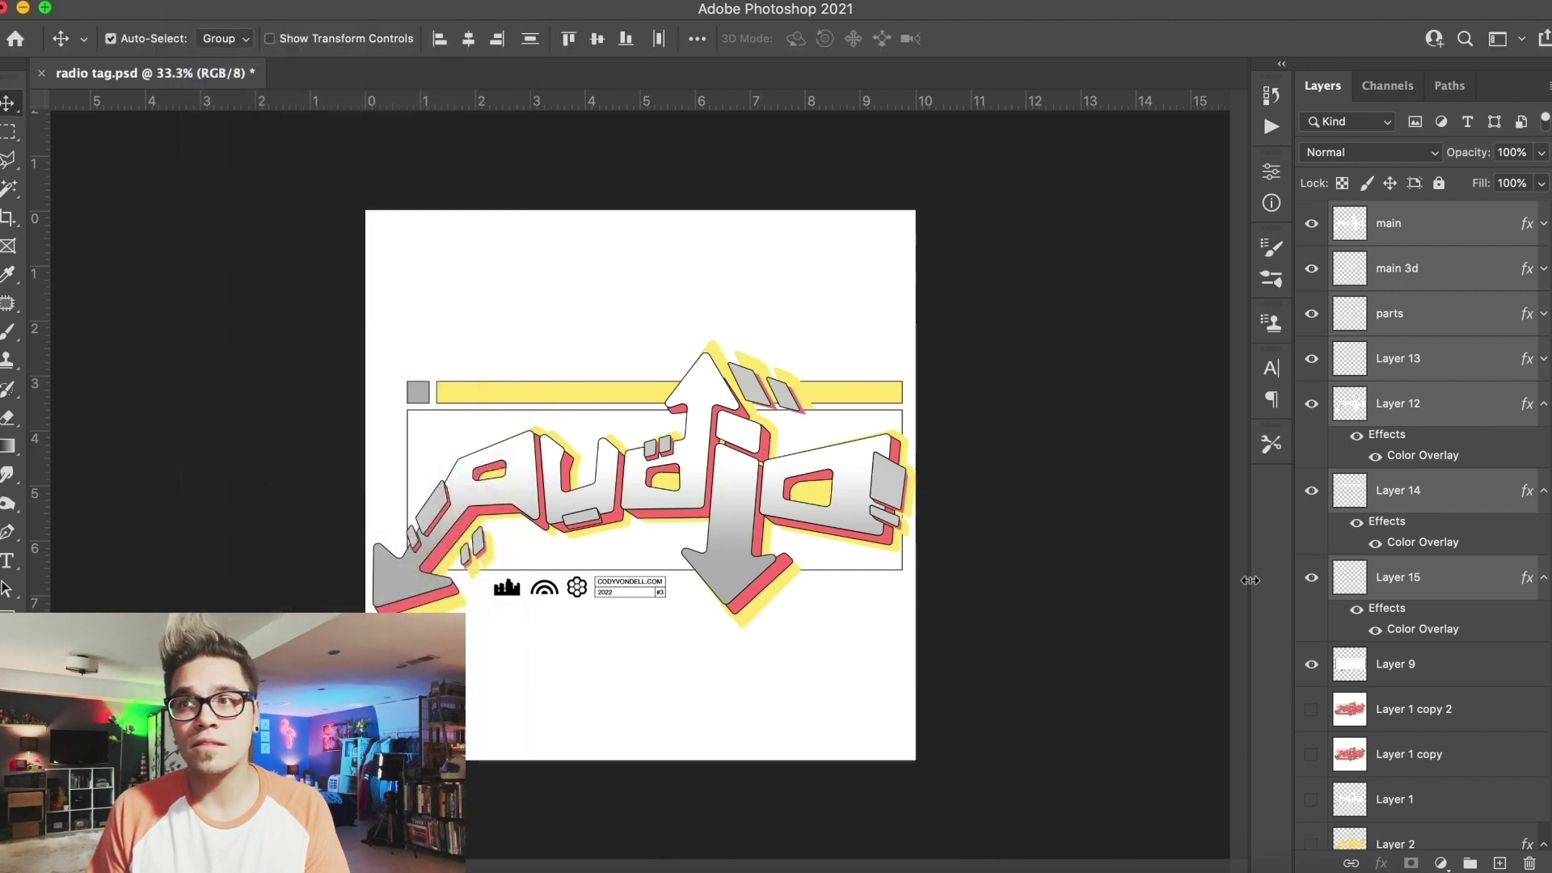
pyautogui.keyDown('shift'); pyautogui.click(1415, 663); pyautogui.keyUp('shift')
pyautogui.click(223, 3)
pyautogui.click(322, 468)
pyautogui.moveTo(371, 339); pyautogui.dragTo(382, 349)
pyautogui.press('Return')
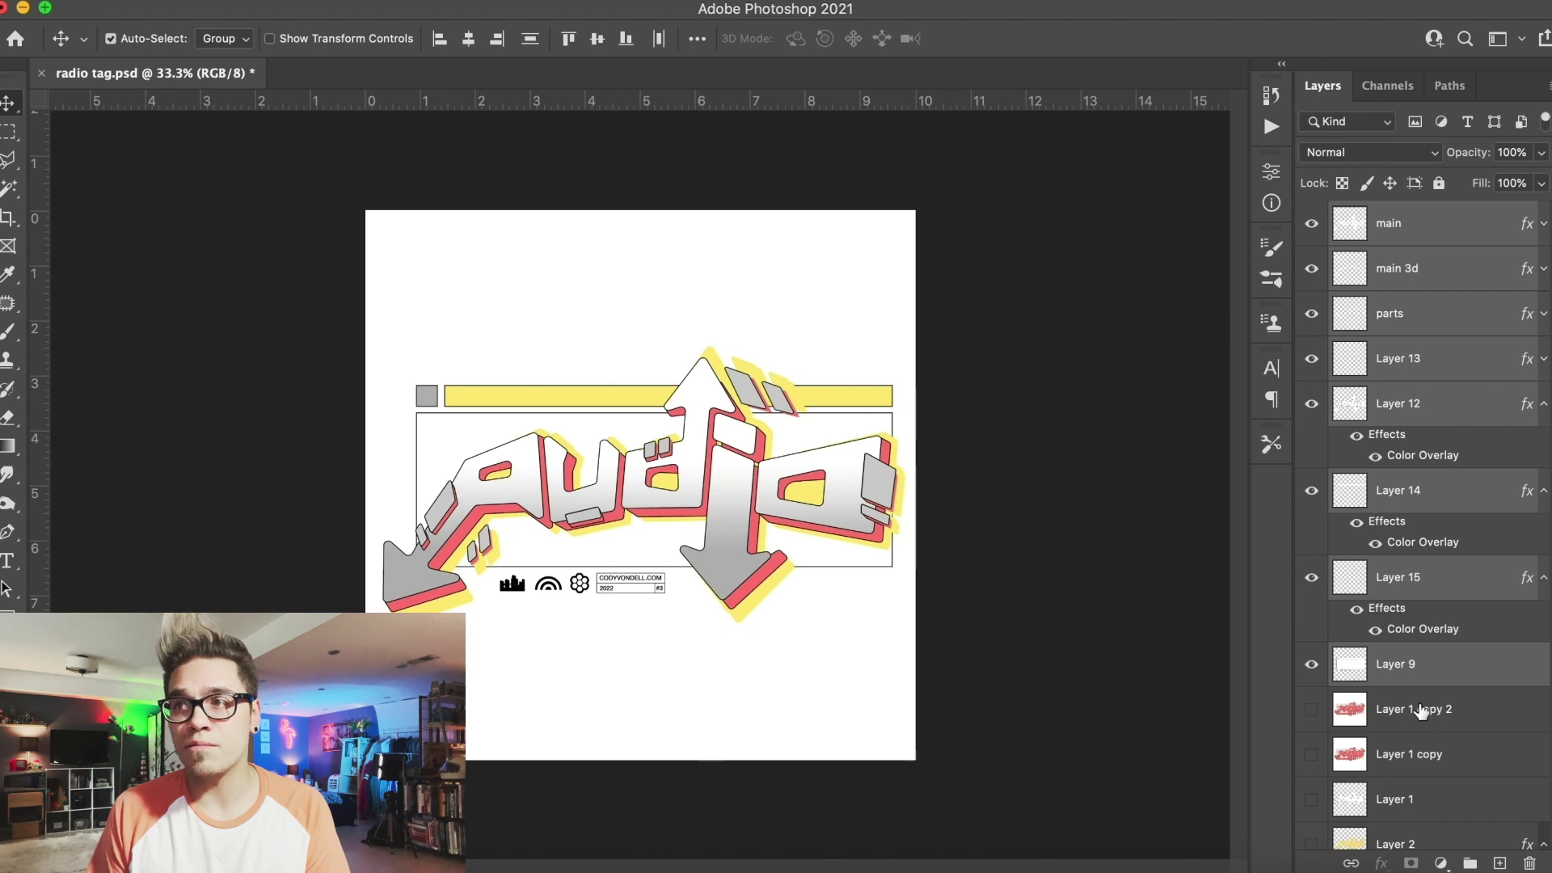
# Duplicate the white Background layer and place the copy directly beneath Layer 9
pyautogui.scroll(-6, 1421, 711)
pyautogui.click(1406, 841)
pyautogui.hotkey('ctrl', 'j')
pyautogui.moveTo(1410, 829); pyautogui.dragTo(1406, 265)
pyautogui.scroll(3, 1407, 364)
pyautogui.moveTo(1407, 455); pyautogui.dragTo(1408, 402)
pyautogui.scroll(5, 1408, 408)
# Duplicate the layers from main through Background copy and merge the duplicates into one layer
pyautogui.keyDown('shift'); pyautogui.click(1415, 228); pyautogui.keyUp('shift')
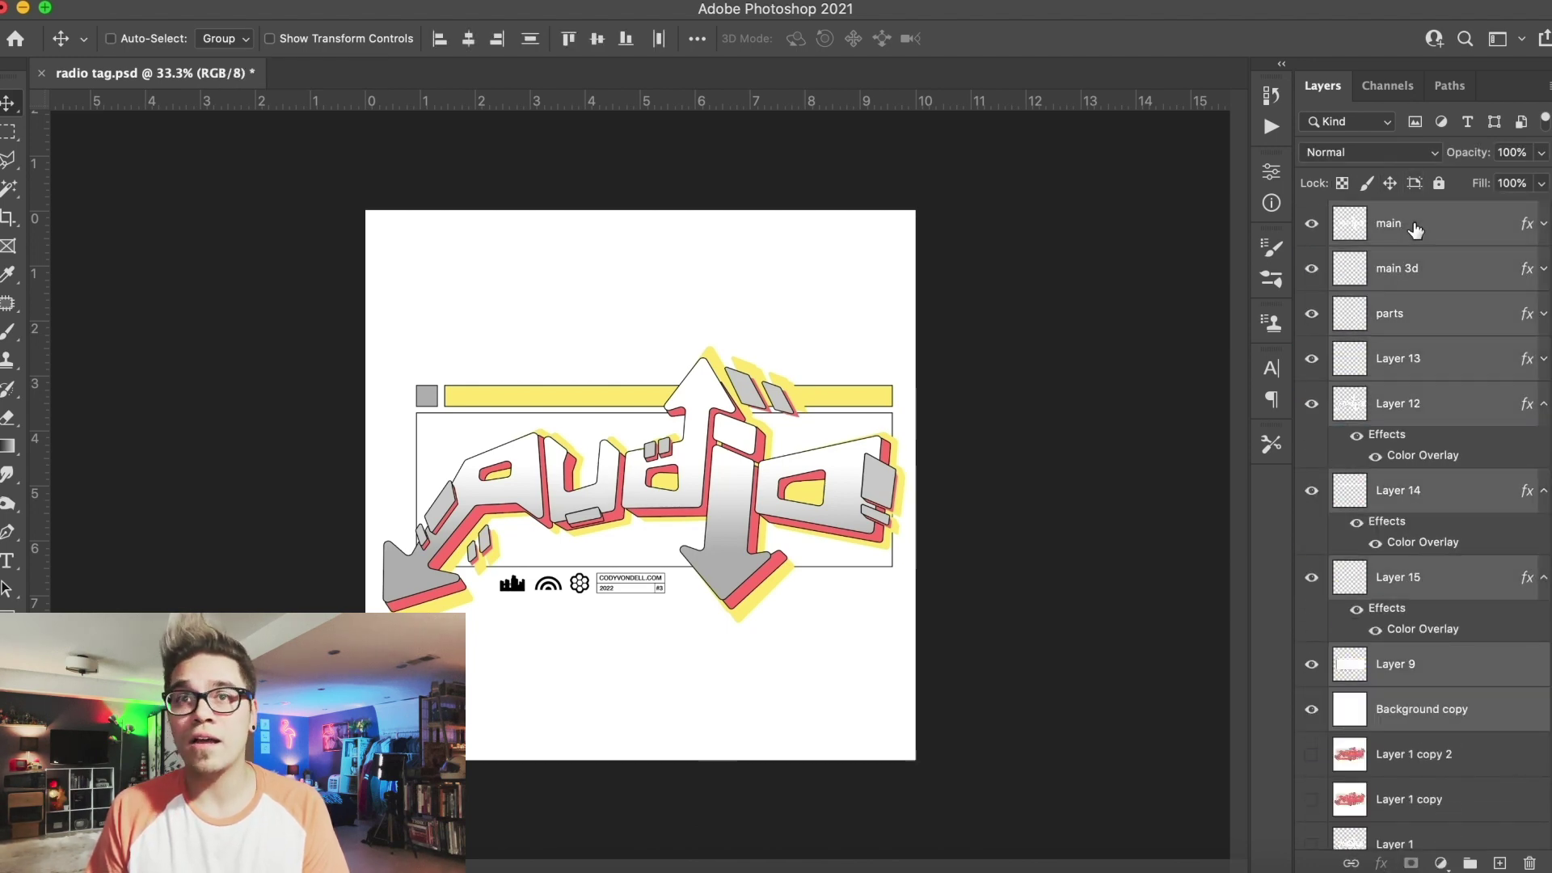
pyautogui.hotkey('ctrl', 'j')
pyautogui.click(332, 4)
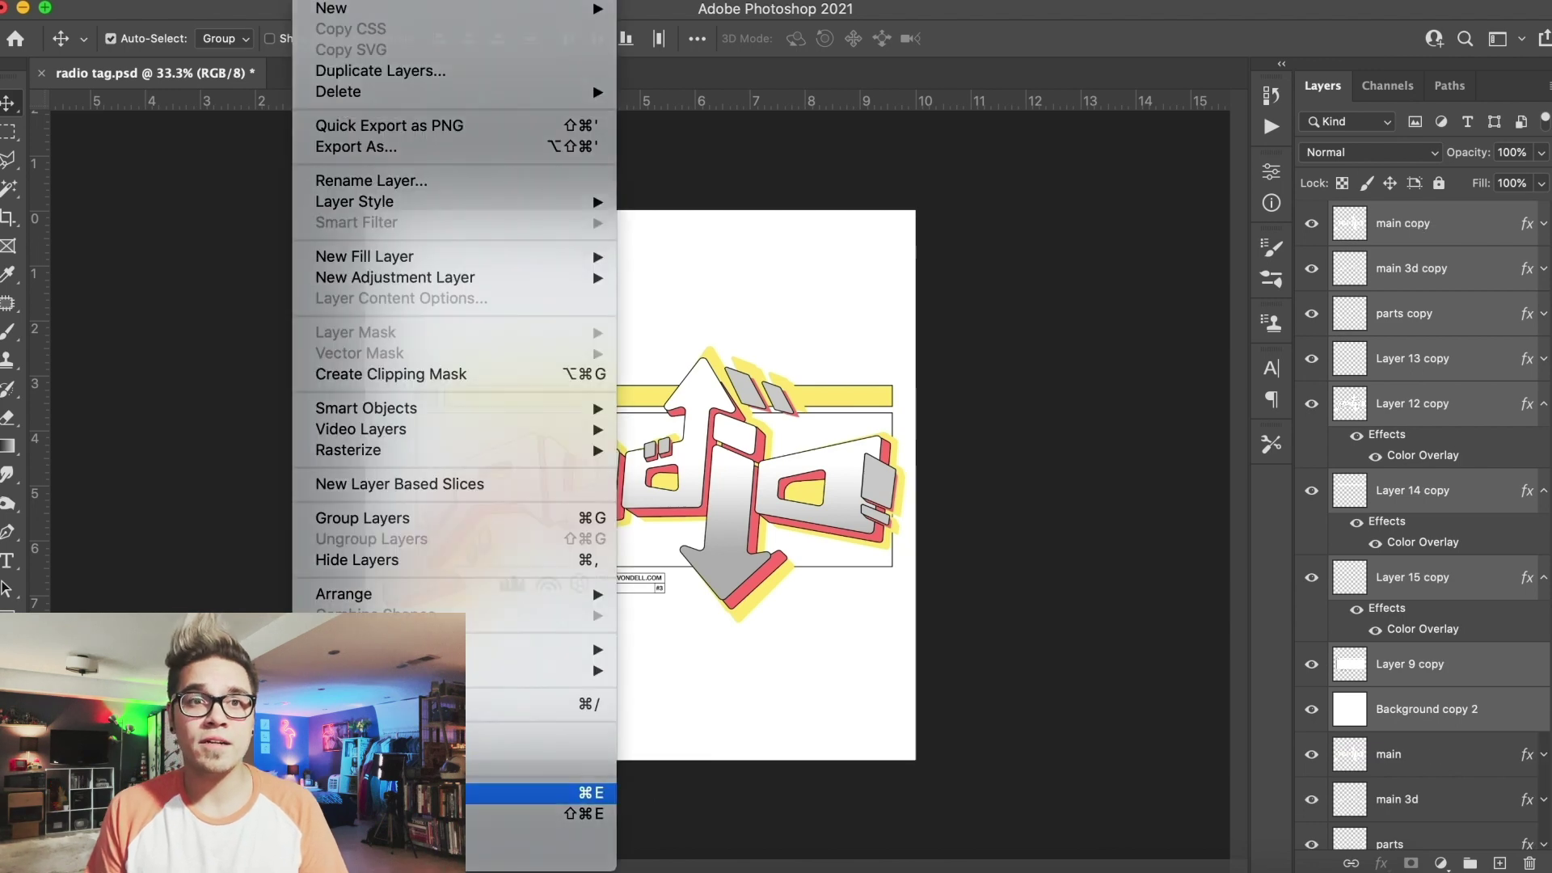
pyautogui.click(485, 790)
# Duplicate the merged artwork layer and set the new copy's opacity to 65%
pyautogui.hotkey('ctrl', 'j')
pyautogui.write('65')
pyautogui.press('Return')
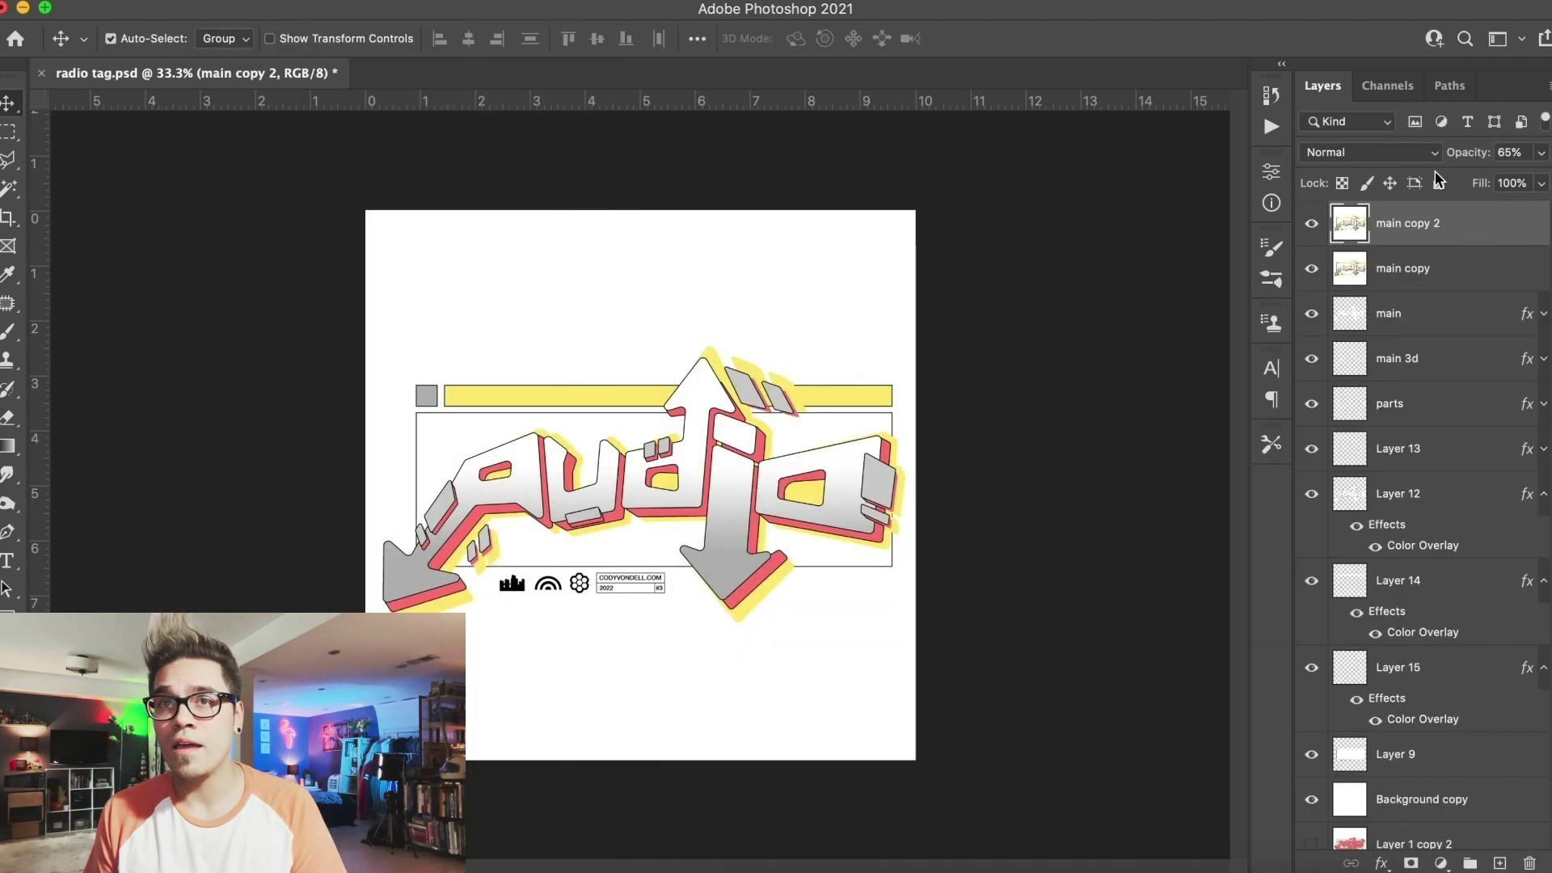
# Examine the halftone dot texture across the lettering up close in full-screen view
pyautogui.press('f')
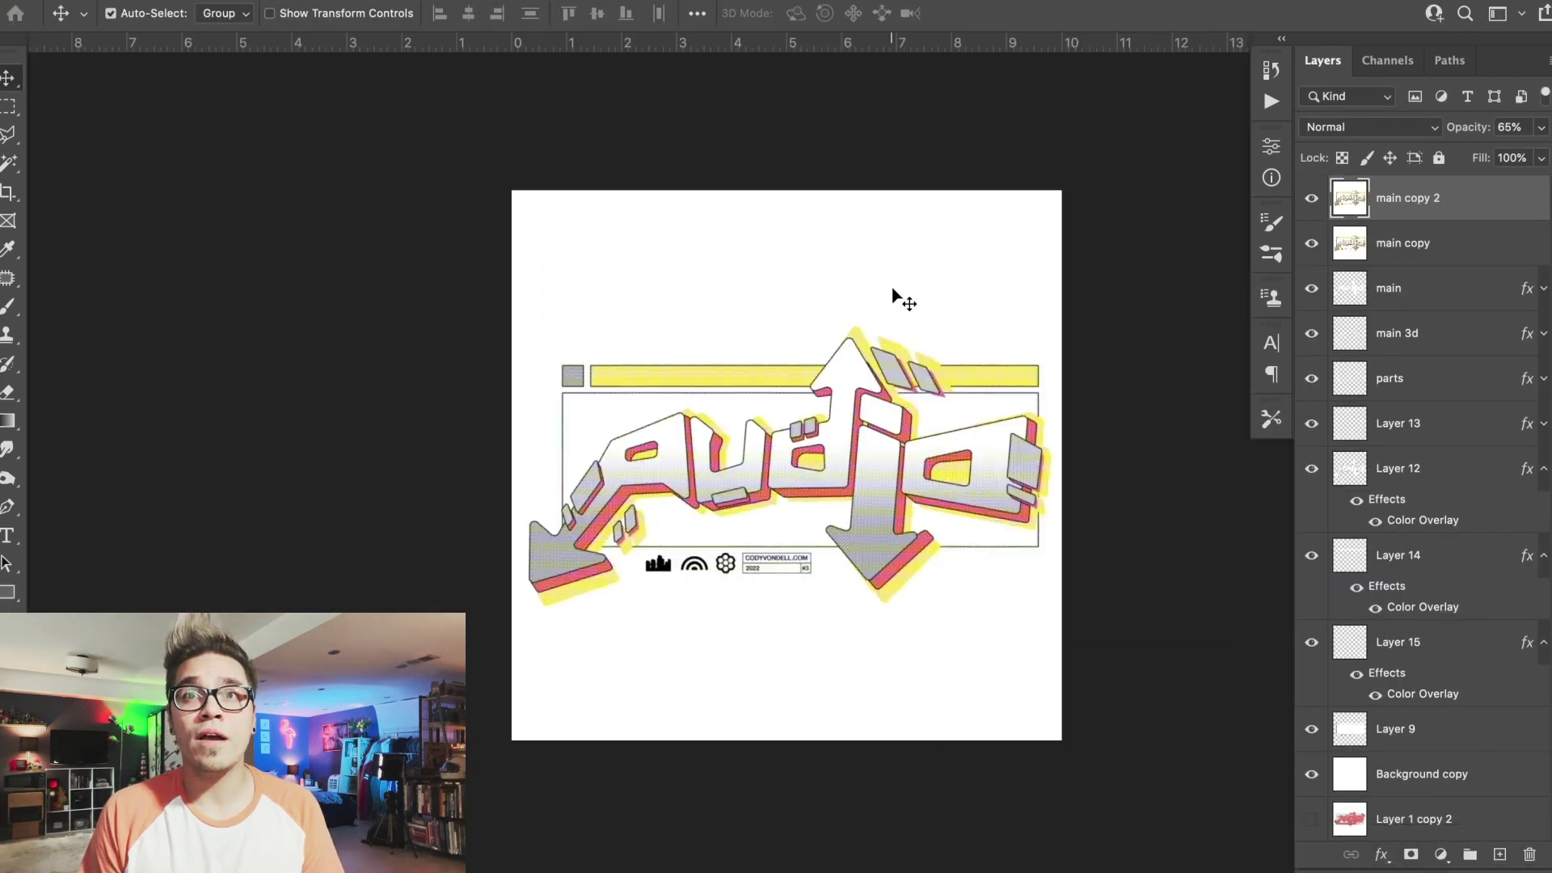
pyautogui.press('f')
pyautogui.press('super+plus')
pyautogui.press('super+plus')
pyautogui.press('super+plus')
pyautogui.press('super+plus')
pyautogui.hscroll(10, 452, 138)
pyautogui.scroll(4, 453, 139)
pyautogui.hscroll(-20, 453, 138)
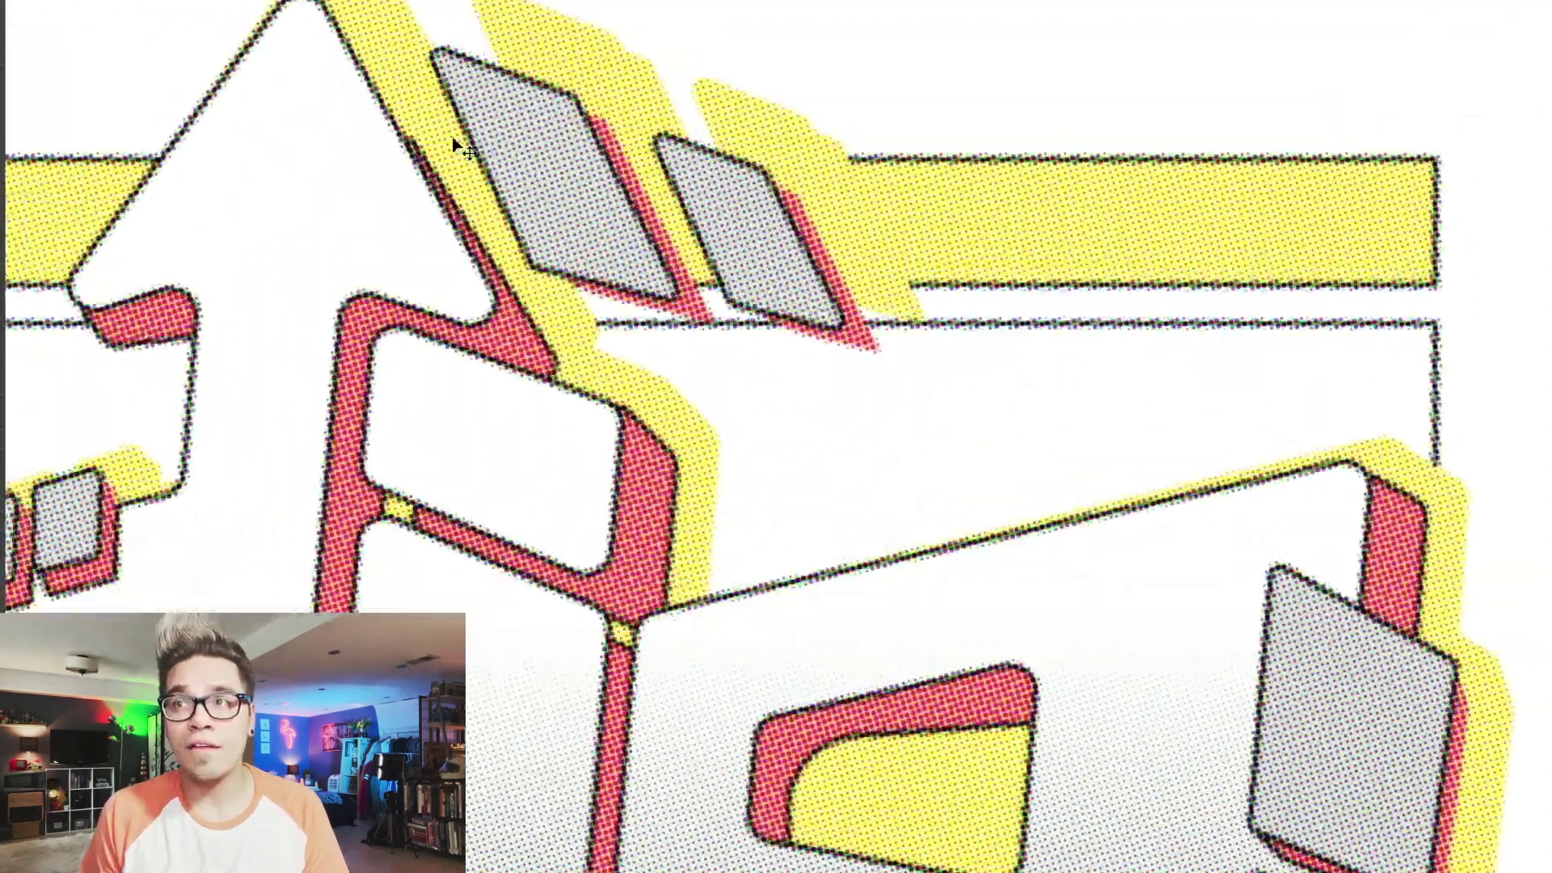
pyautogui.scroll(-6, 453, 139)
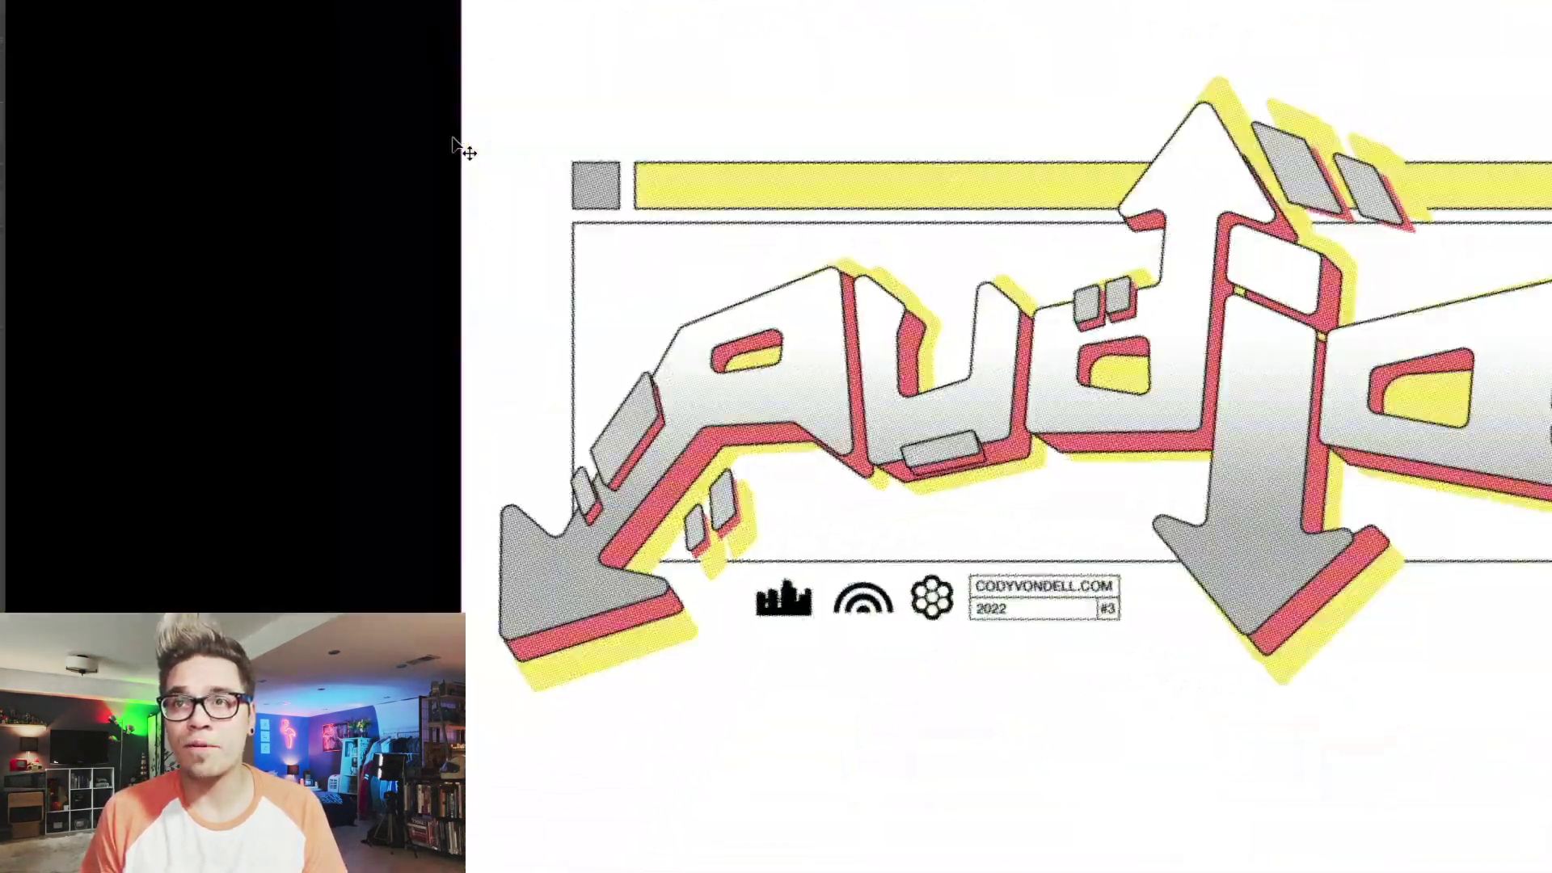